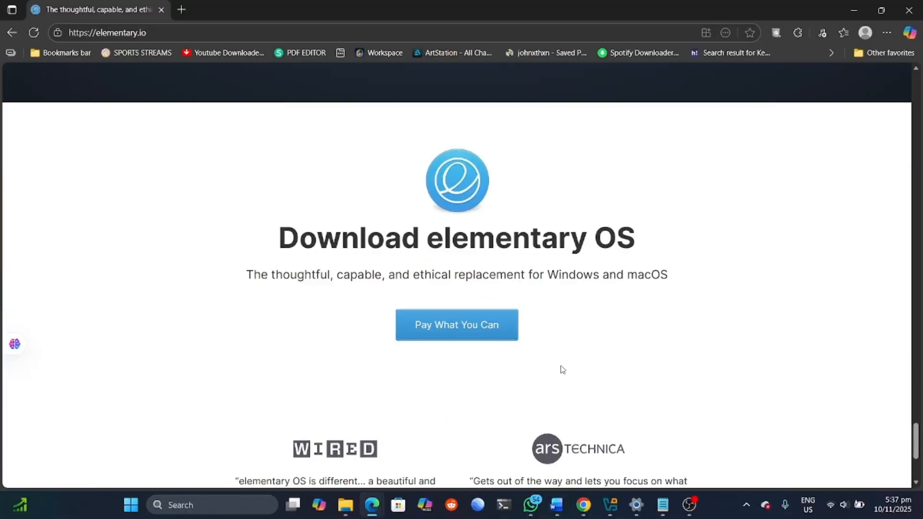
Step: Download the elementary OS ISO from elementary.io, paying a custom amount of 0
scroll(561, 367, up, 1)
click(503, 130)
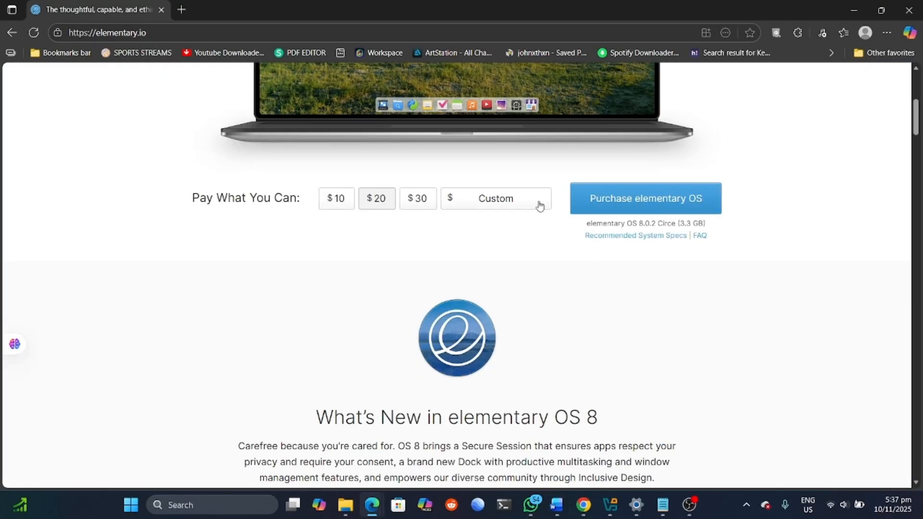
click(540, 206)
text(0)
click(614, 200)
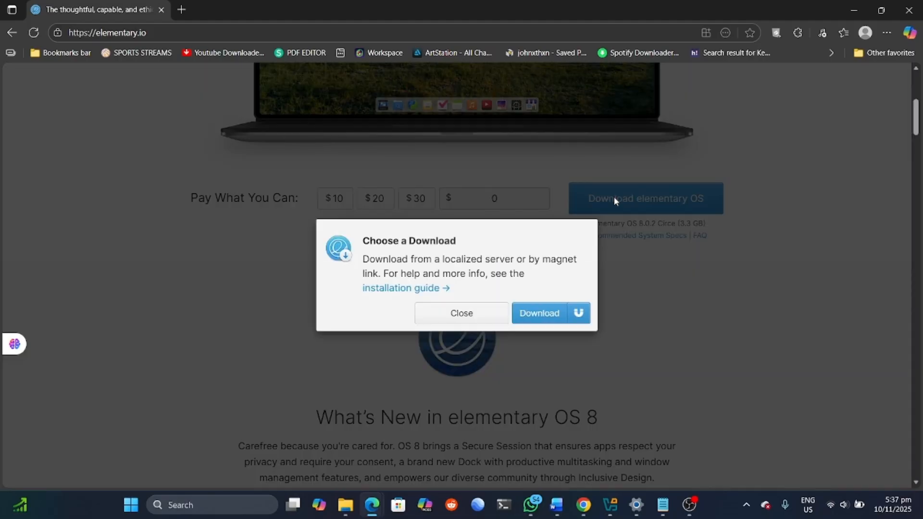
click(536, 315)
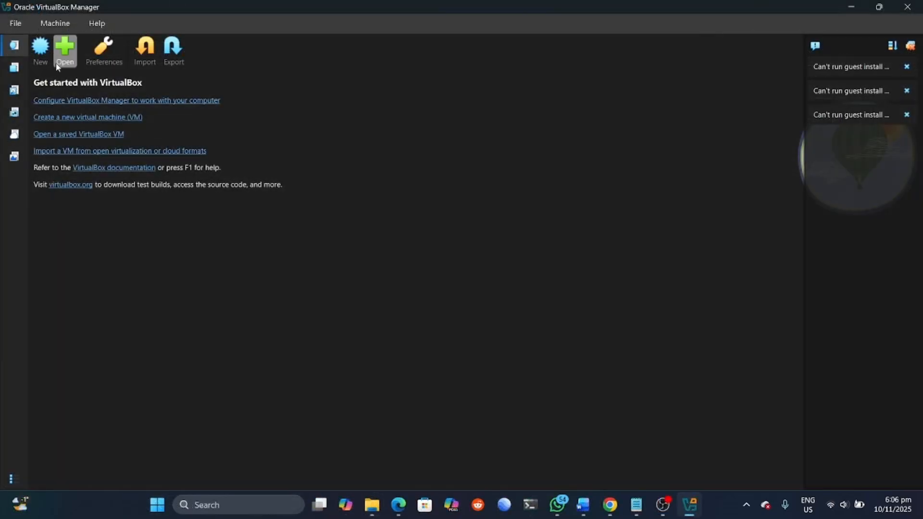
Step: Start a new VM named J.W Elementary using the elementary OS 8.0 ISO
click(47, 56)
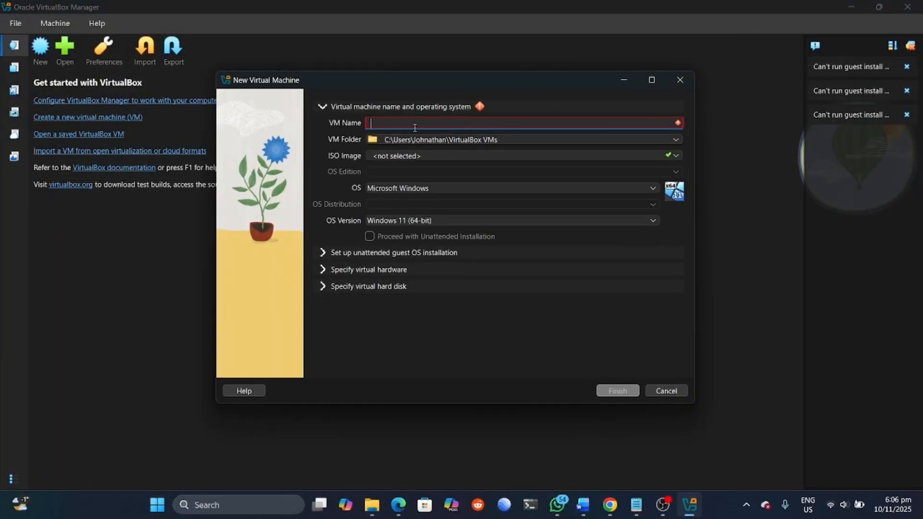
key(Caps_Lock)
text(J.W E)
key(Caps_Lock)
text(lementay)
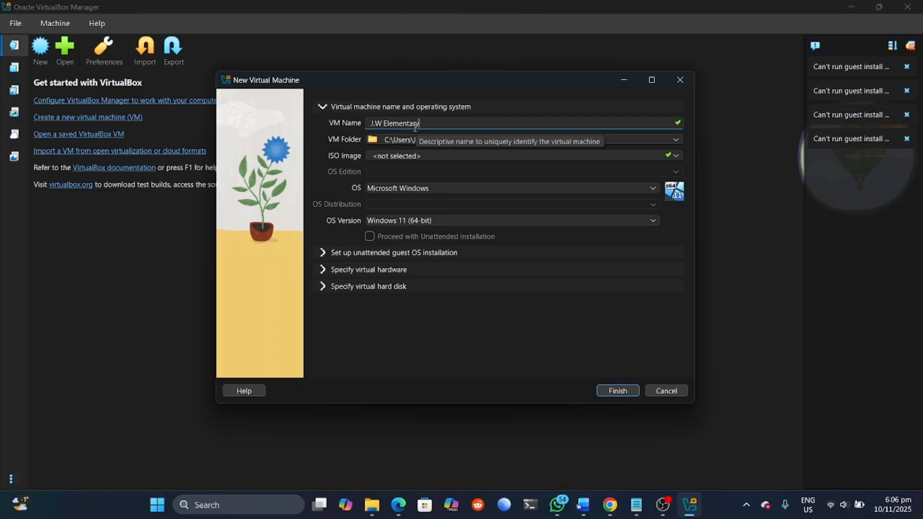
key(Caps_Lock)
text(OS)
click(453, 155)
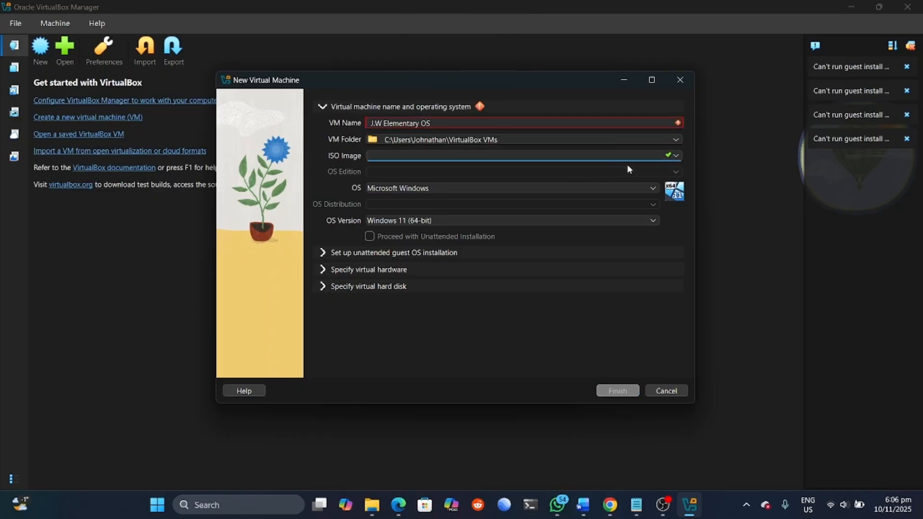
click(676, 157)
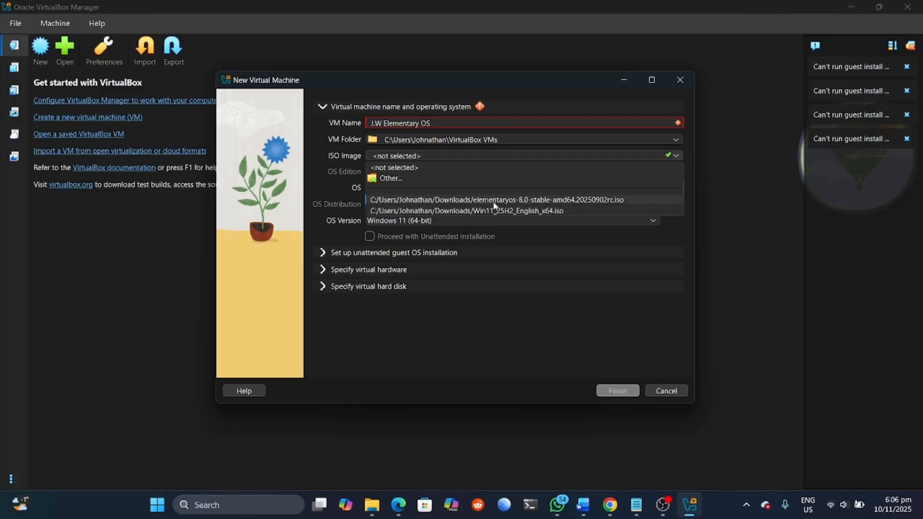
click(489, 201)
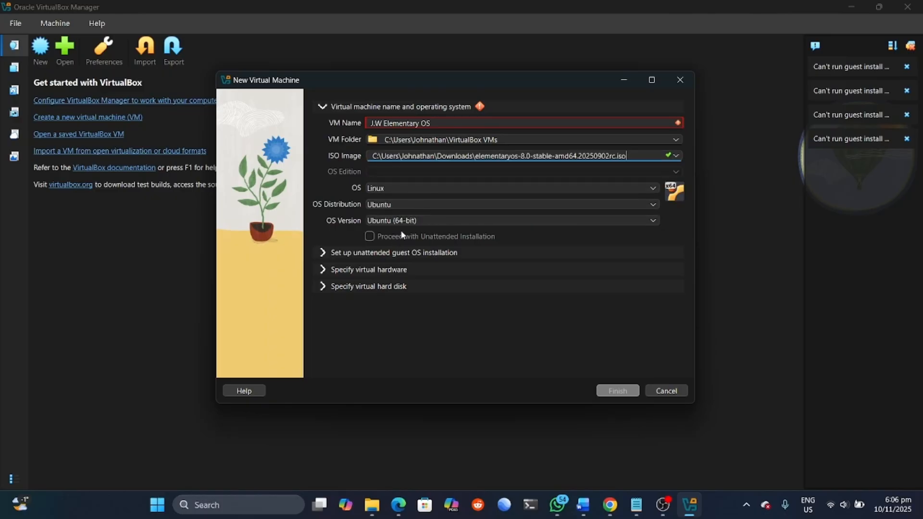
Step: Give the VM 3 CPUs, drop the trailing S from its name, and create it
click(323, 286)
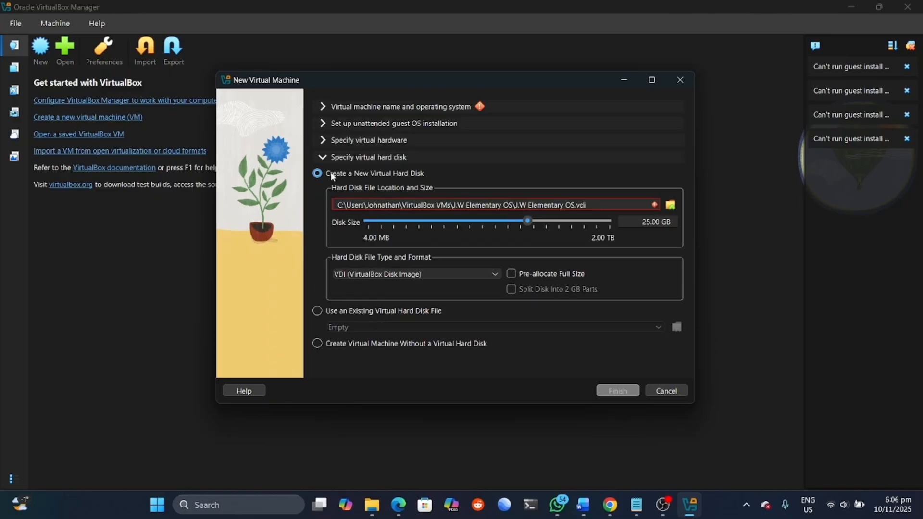
click(323, 140)
drag(377, 187, 393, 192)
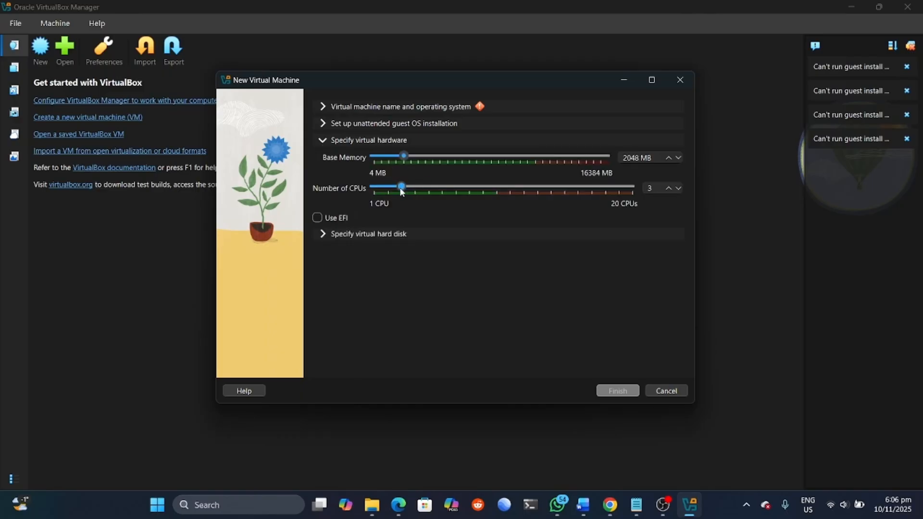
click(322, 105)
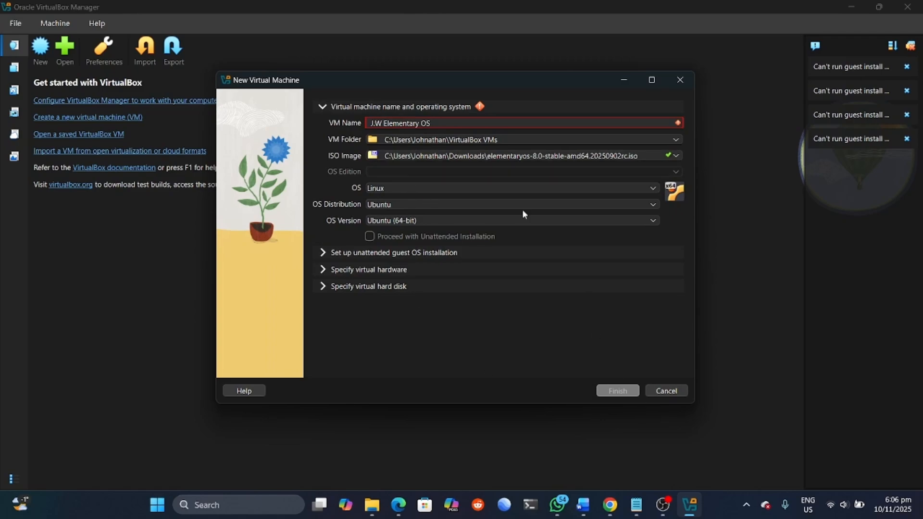
click(515, 123)
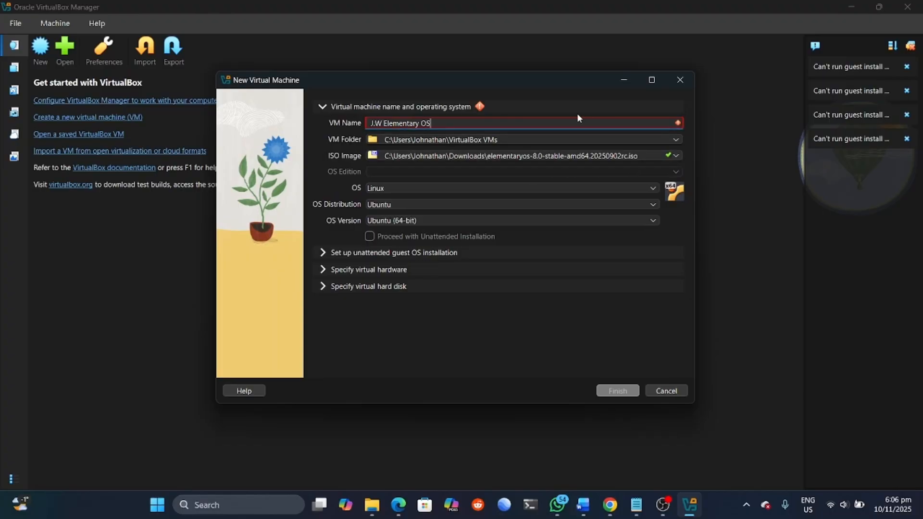
key(BackSpace)
key(BackSpace)
key(BackSpace)
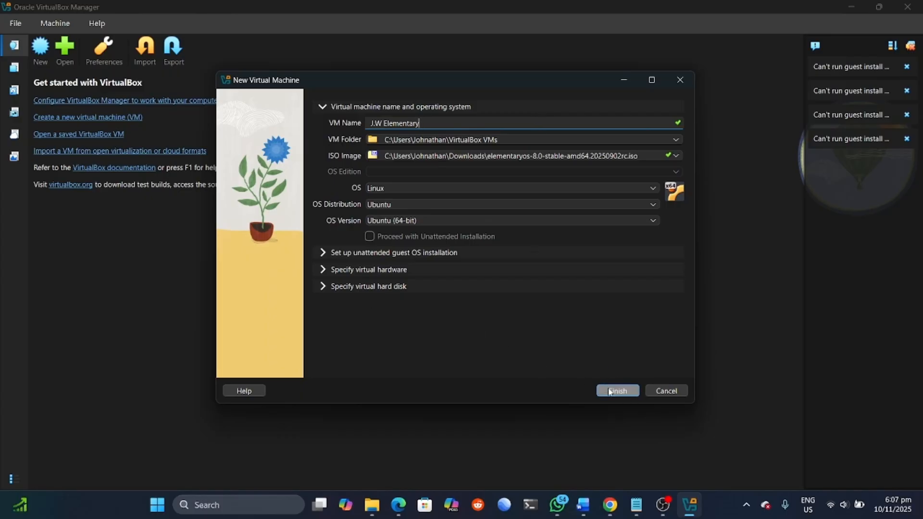
click(617, 391)
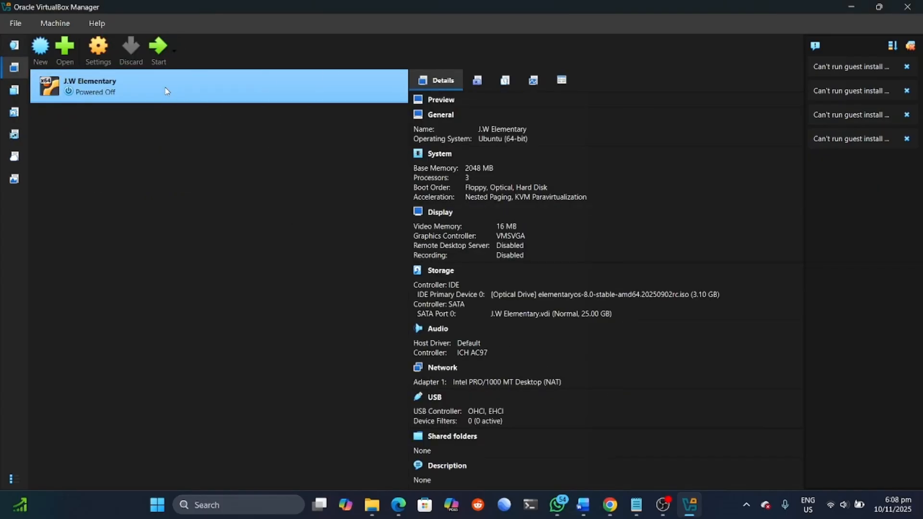
Step: Set J.W Elementary's base memory to 4000 MB and save the settings
click(99, 48)
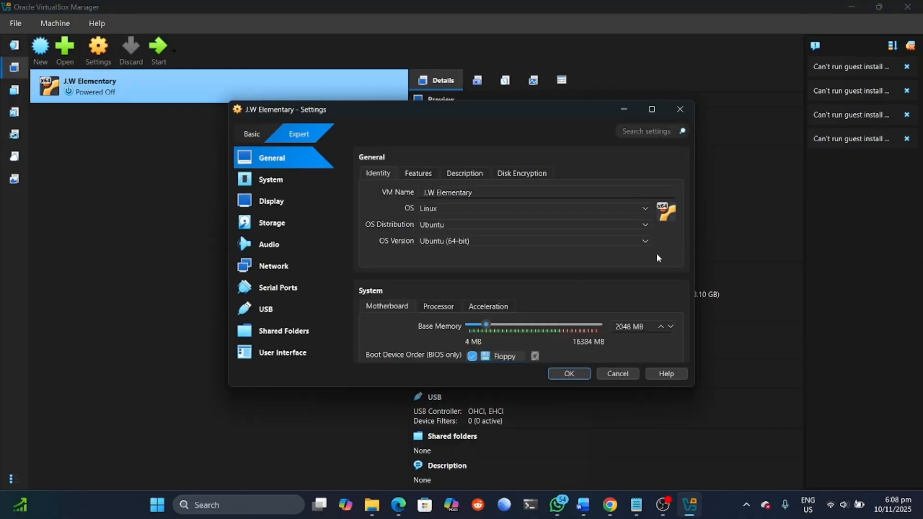
scroll(672, 244, down, 2)
mouse_move(486, 271)
mouse_down()
mouse_move(508, 275)
mouse_move(501, 273)
mouse_up()
click(670, 276)
click(671, 276)
click(671, 276)
click(671, 277)
click(631, 274)
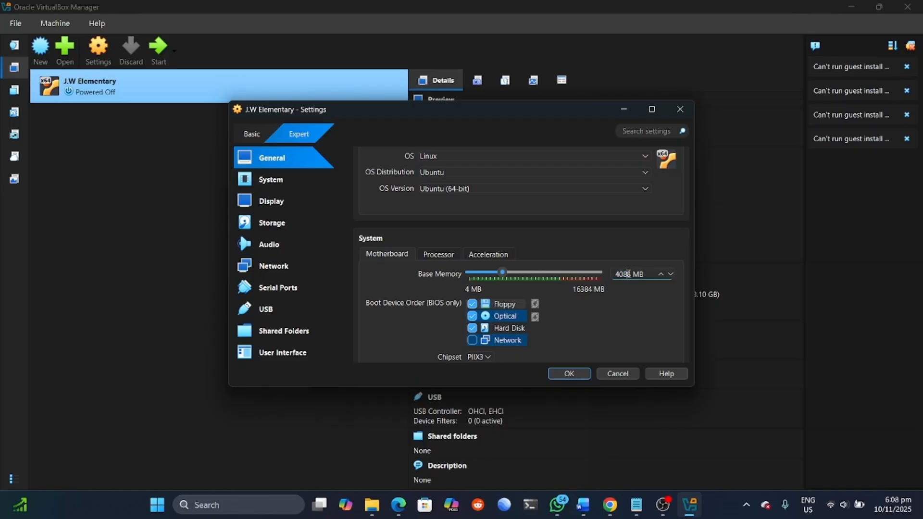
key(BackSpace)
key(BackSpace)
text(00)
scroll(610, 276, down, 4)
scroll(572, 359, up, 2)
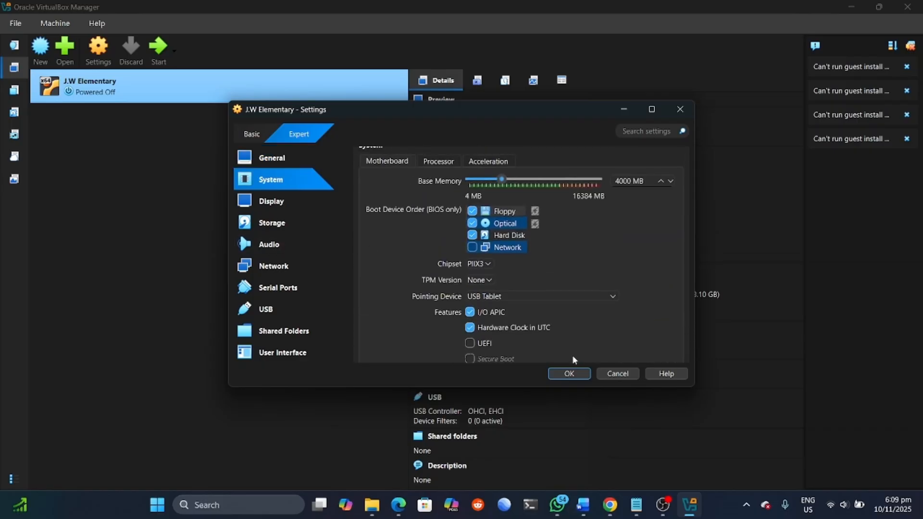
click(568, 373)
Step: Confirm the network adapter stays attached to NAT, then start the VM
click(105, 57)
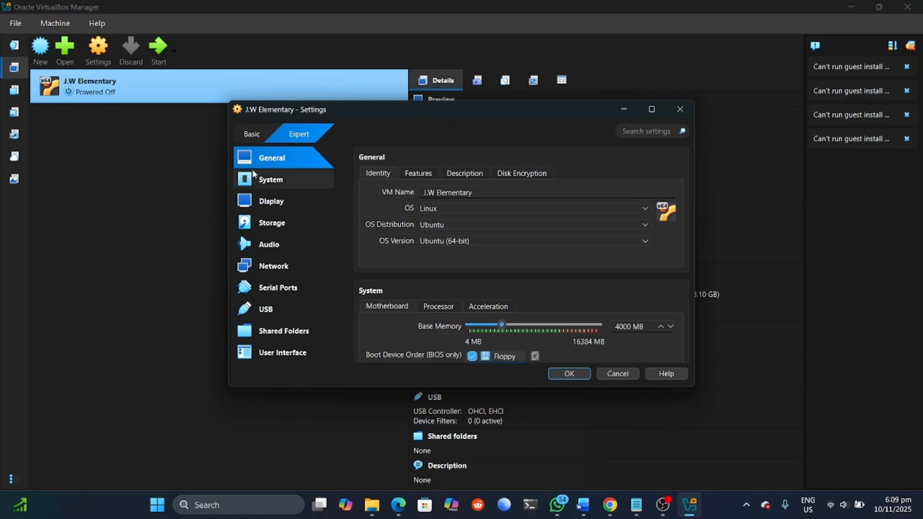
click(282, 267)
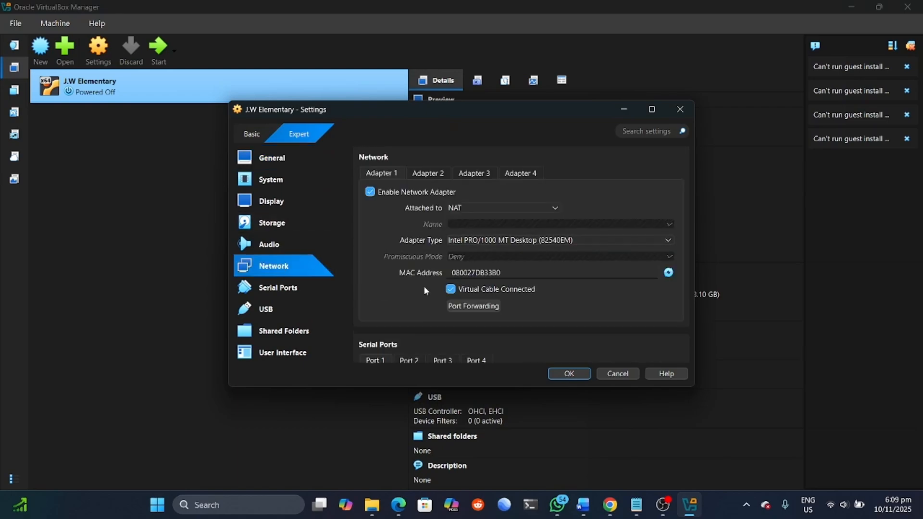
click(554, 207)
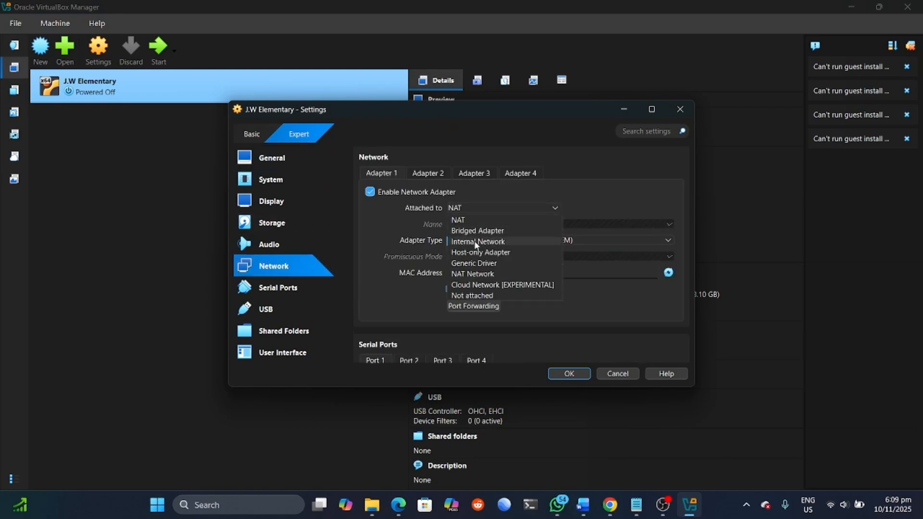
click(567, 195)
click(552, 206)
click(601, 206)
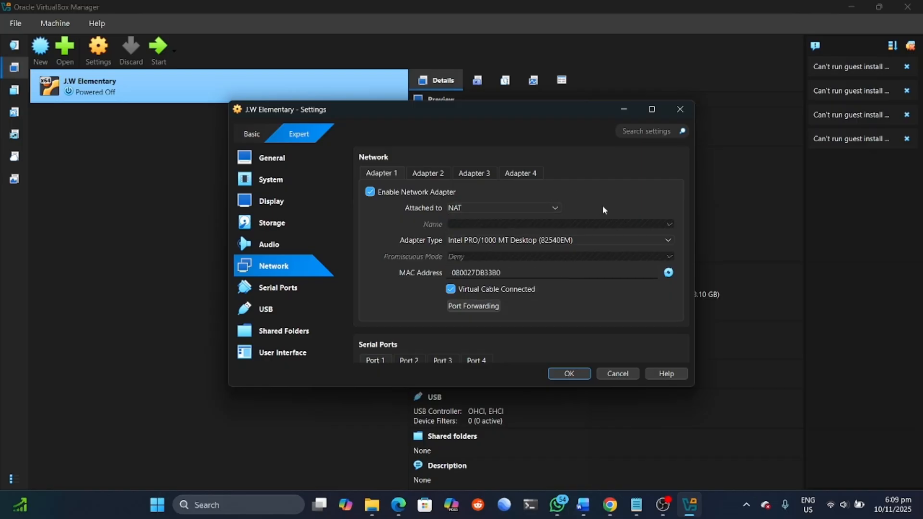
click(570, 373)
click(164, 53)
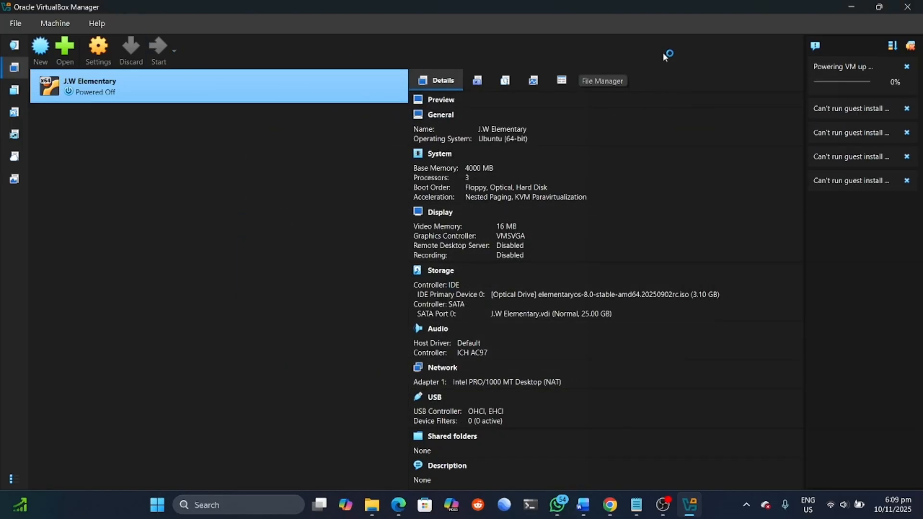
Step: Enlarge and reposition the VM window, then choose English (United States) as installer language
drag(648, 375, 615, 481)
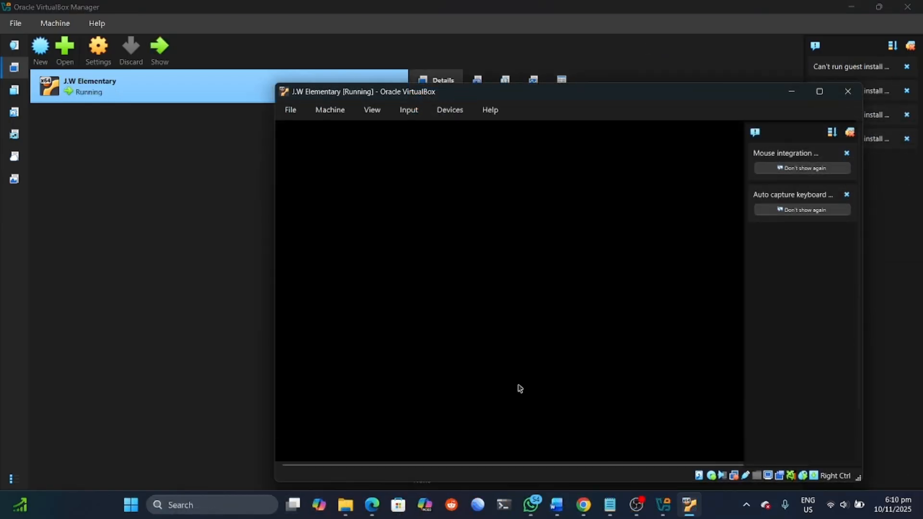
drag(272, 200, 75, 182)
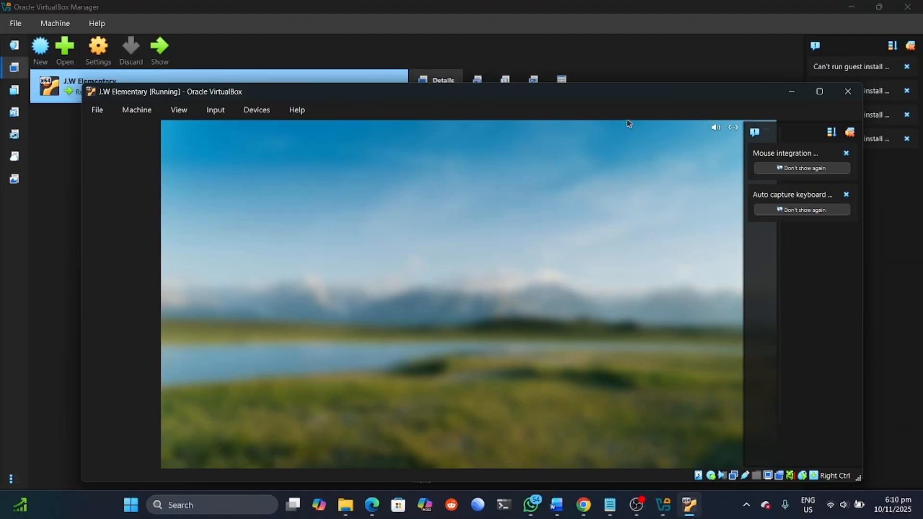
drag(673, 92, 665, 72)
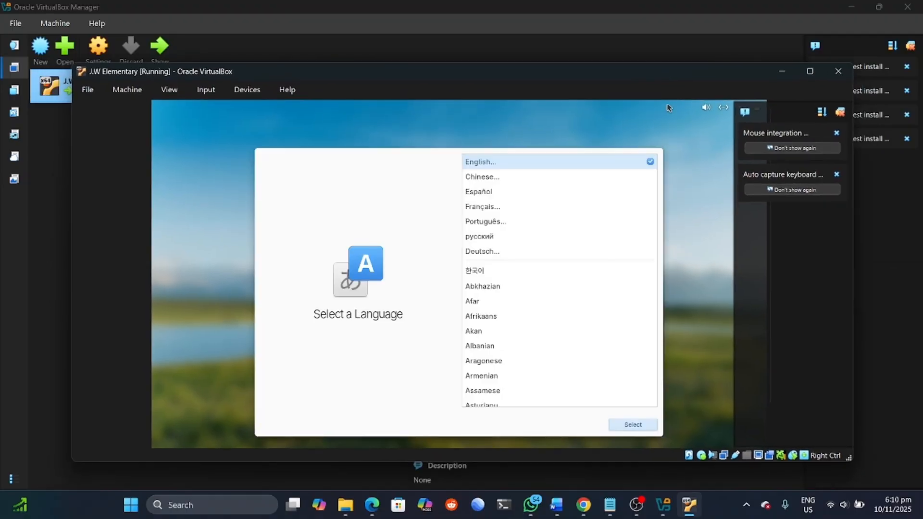
key(Down)
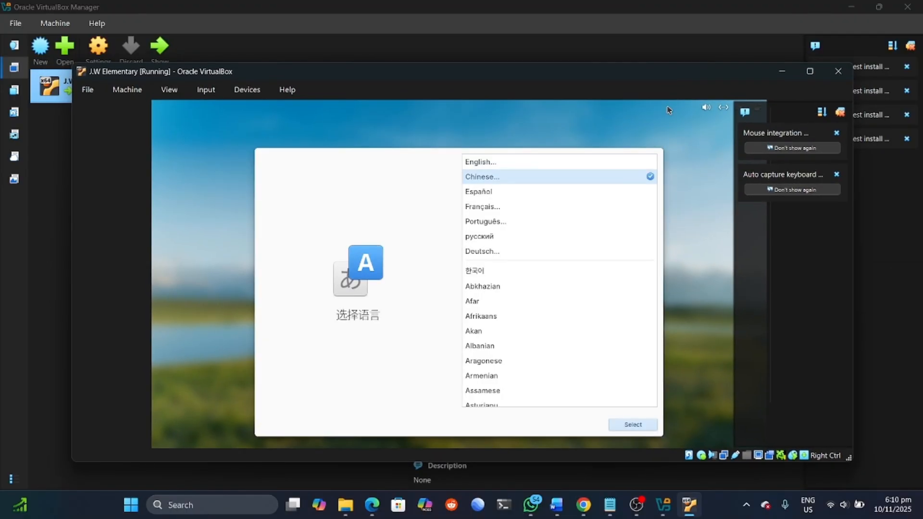
key(Down)
key(Down)
key(Down)
key(Down)
key(Down)
click(493, 166)
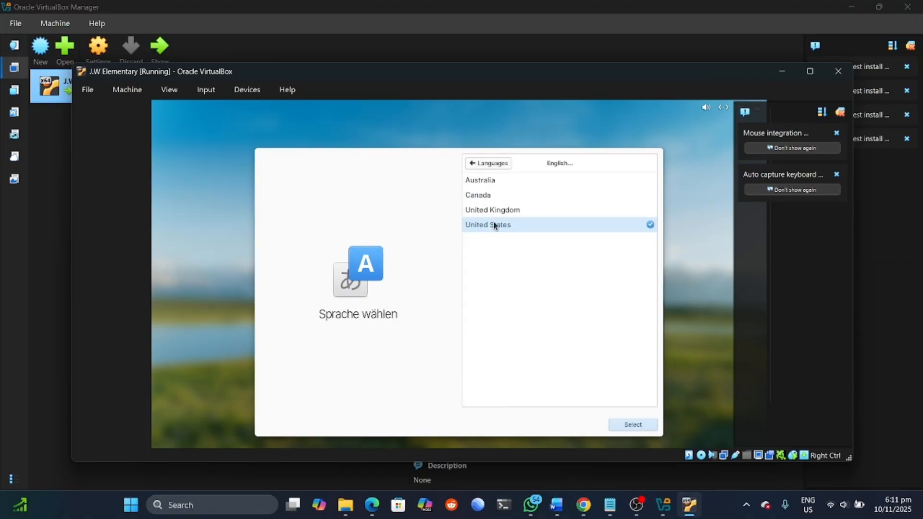
click(637, 426)
Step: Select the Default English (US) keyboard layout and continue
click(512, 368)
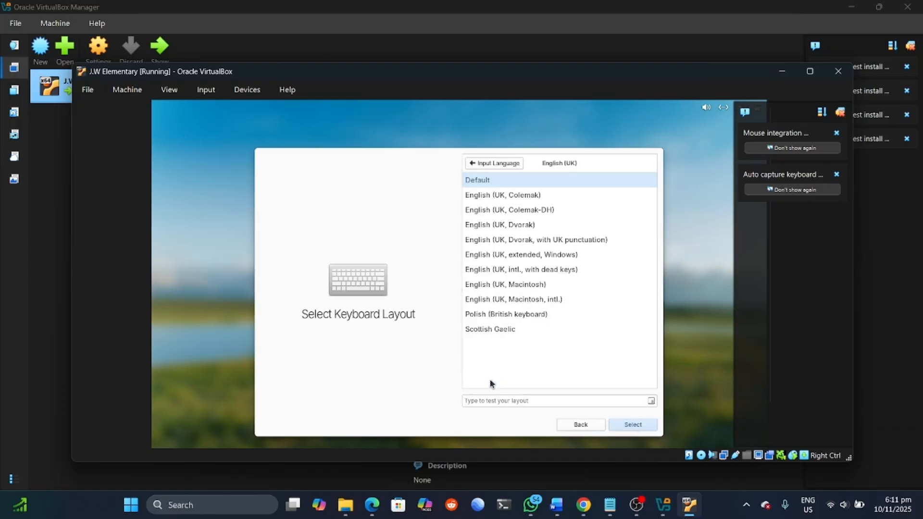
click(479, 164)
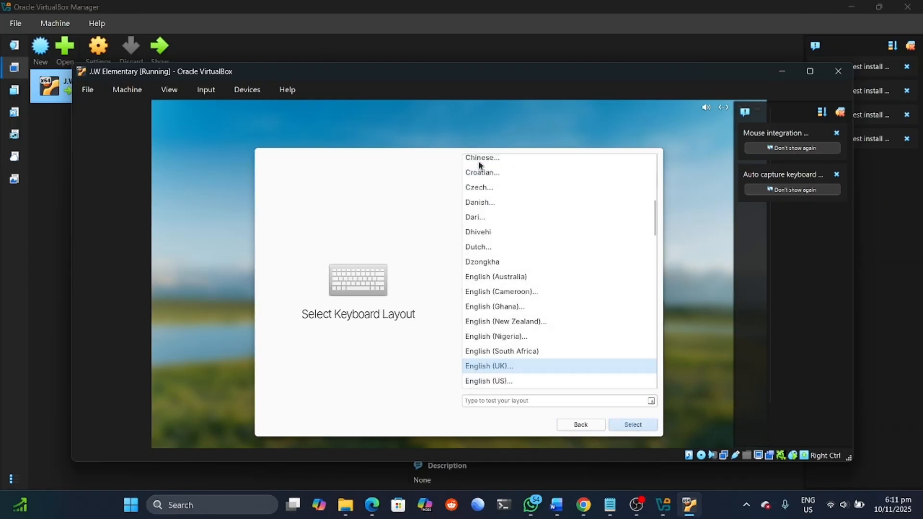
click(487, 382)
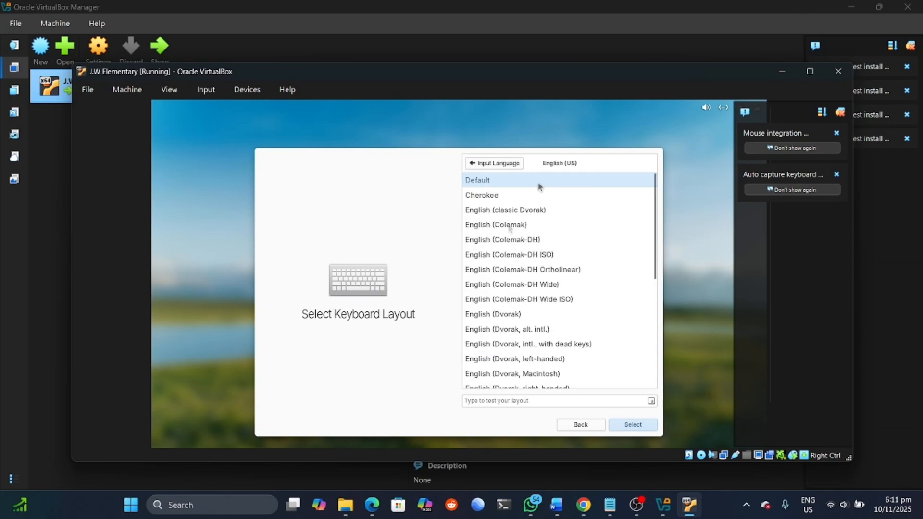
click(489, 195)
click(484, 179)
click(628, 426)
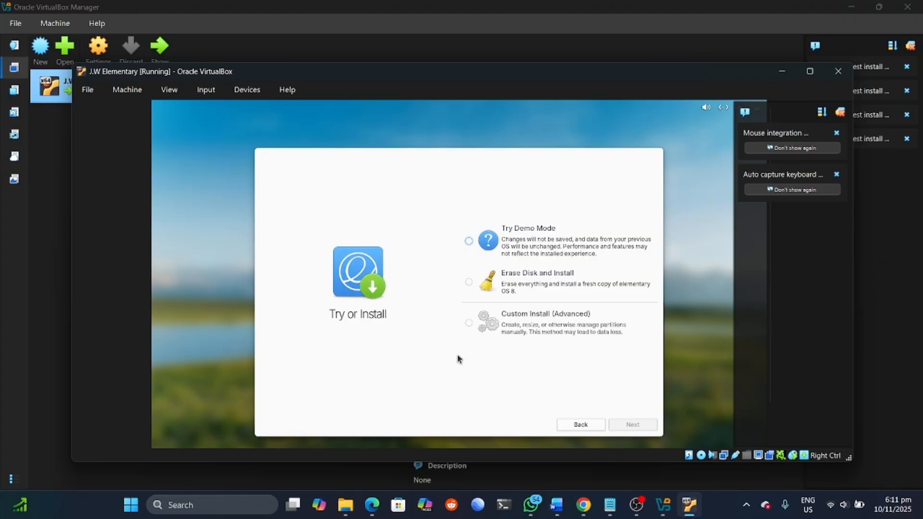
Step: Erase the ATA VBOX HARDDISK and install elementary OS without encryption, despite the VM warning
click(470, 282)
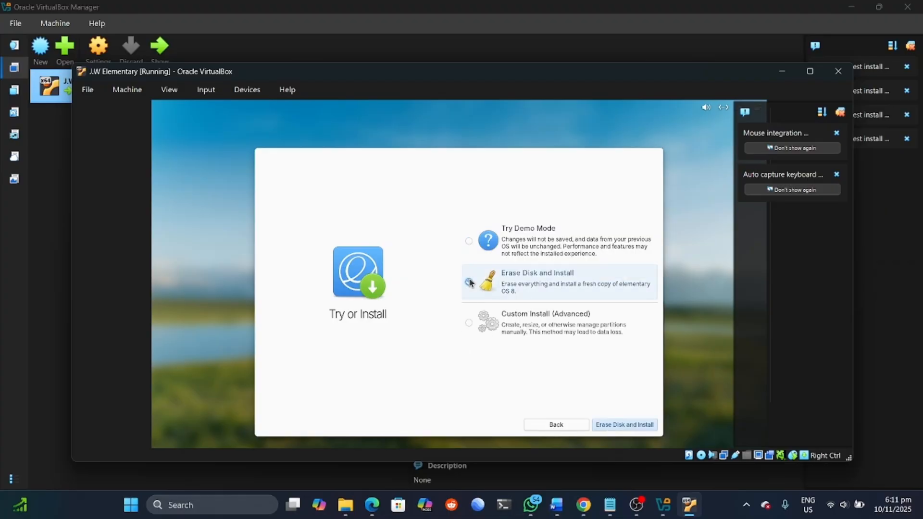
click(616, 426)
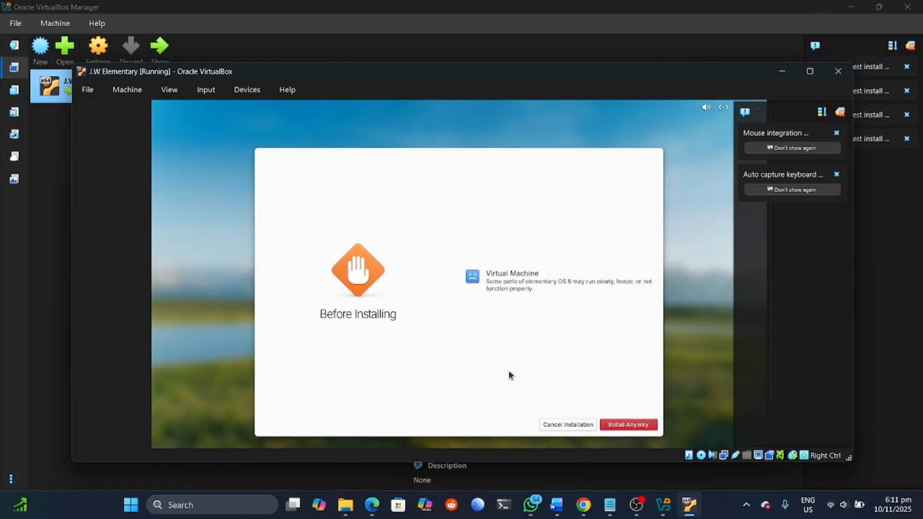
click(627, 425)
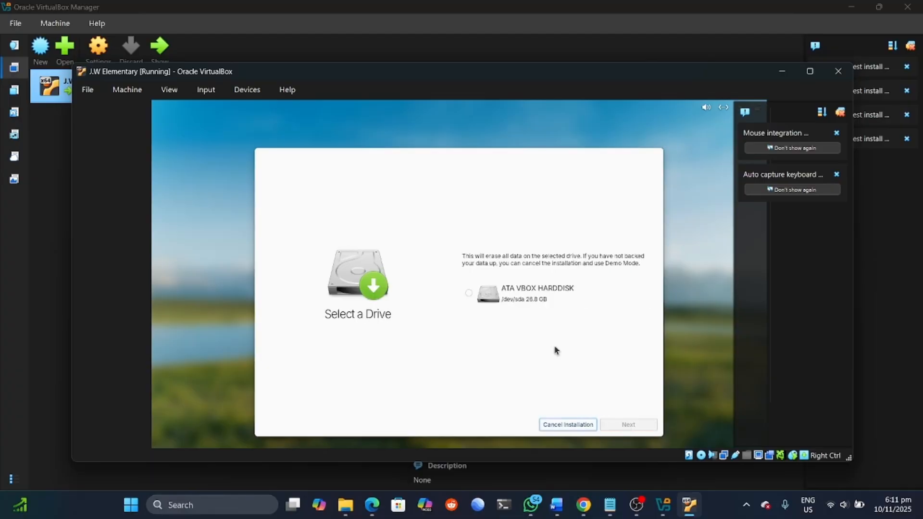
click(470, 294)
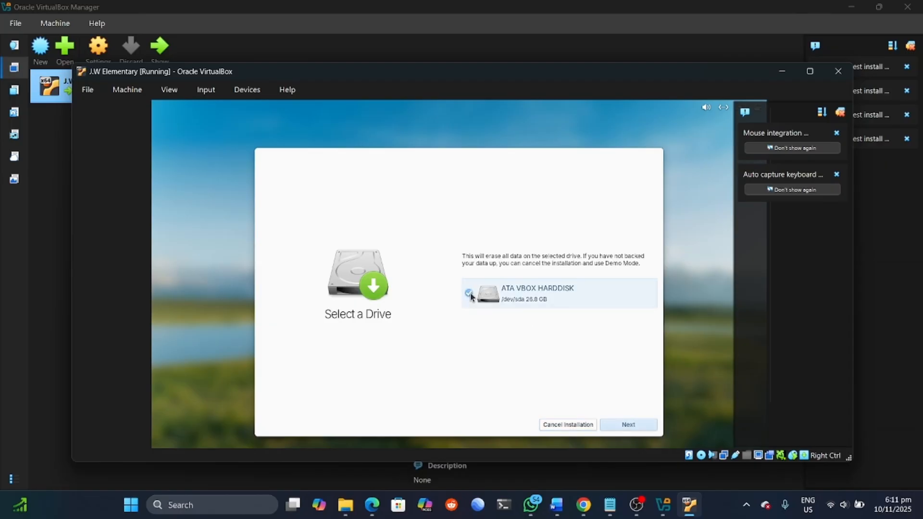
click(628, 425)
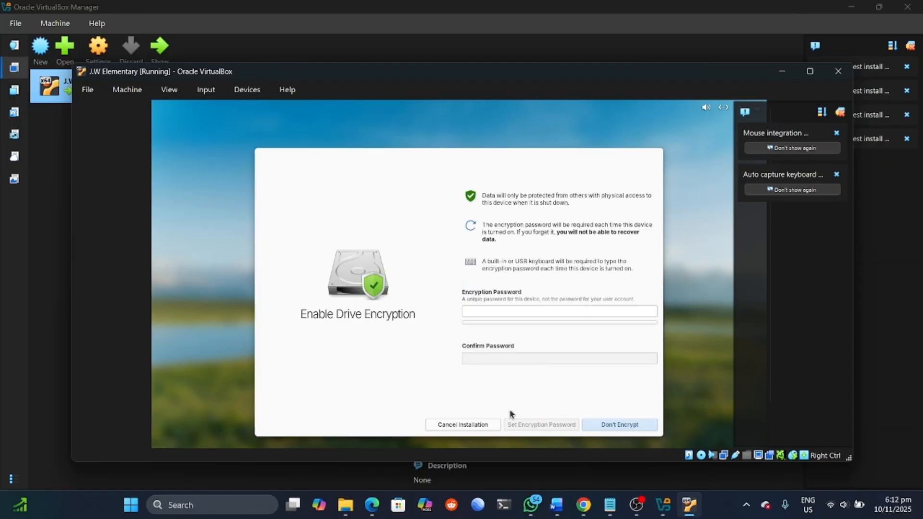
click(624, 425)
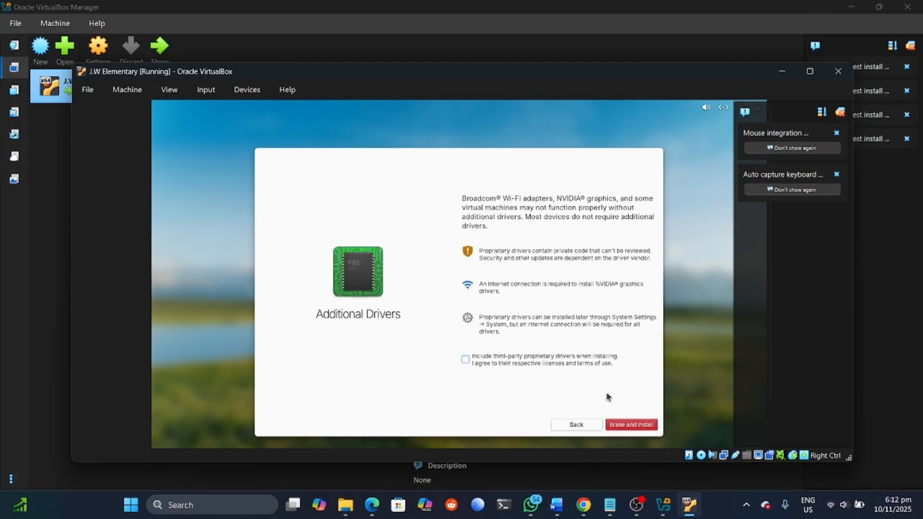
click(626, 425)
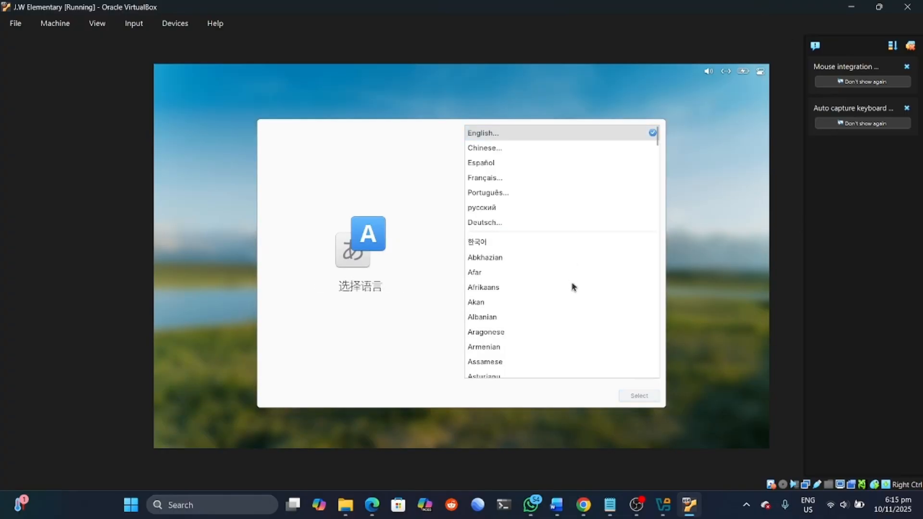
Step: Choose English (United States) and the Default English (US) keyboard layout for first-boot setup
click(510, 132)
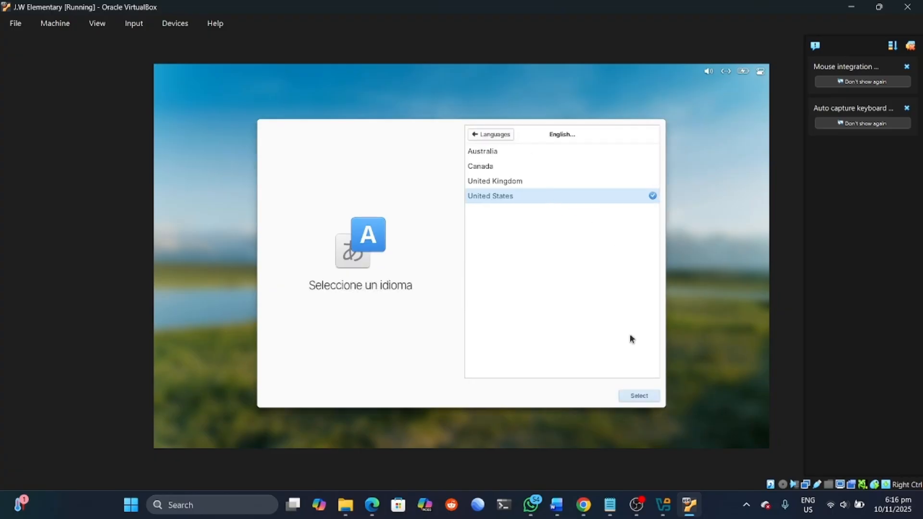
click(637, 395)
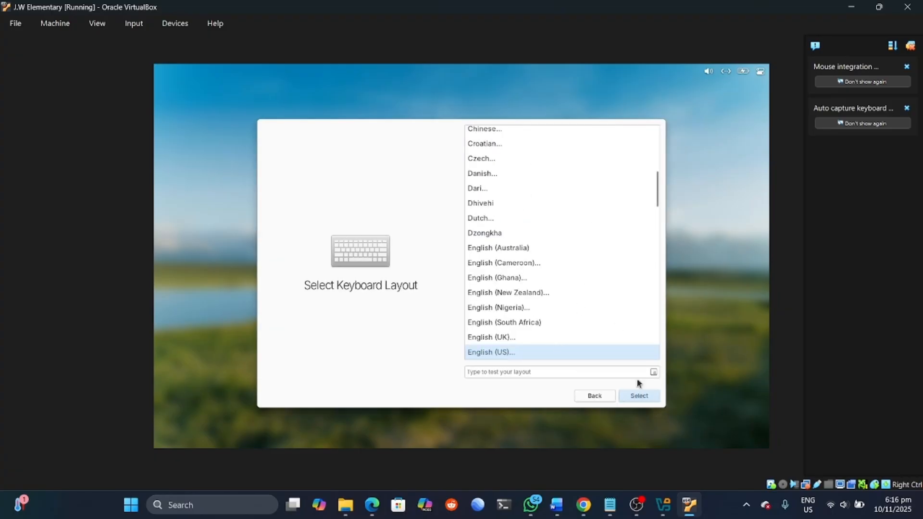
click(641, 395)
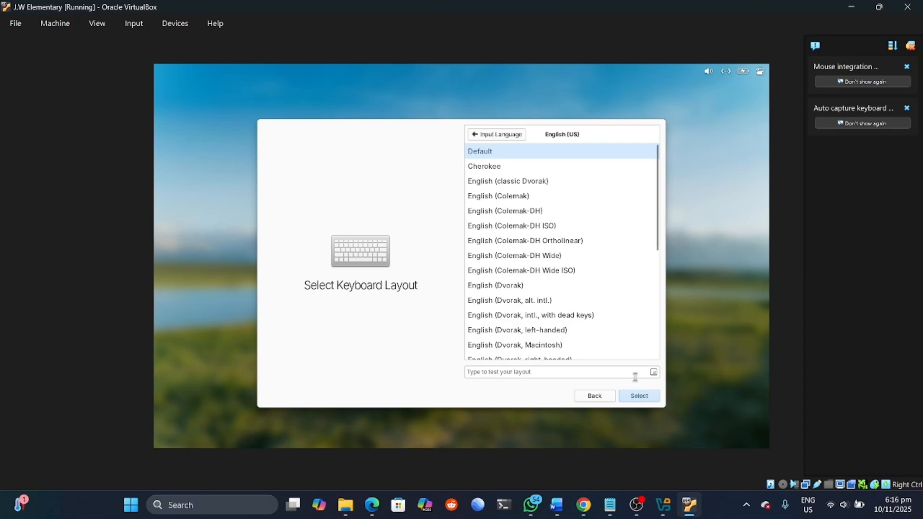
click(639, 397)
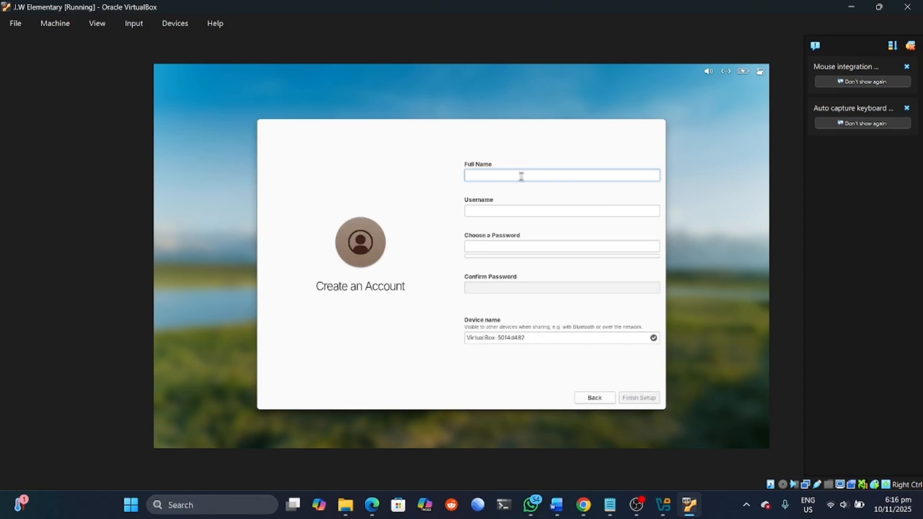
Step: Enter the user's full name in the account form
key(Caps_Lock)
text(J)
key(Caps_Lock)
text(o)
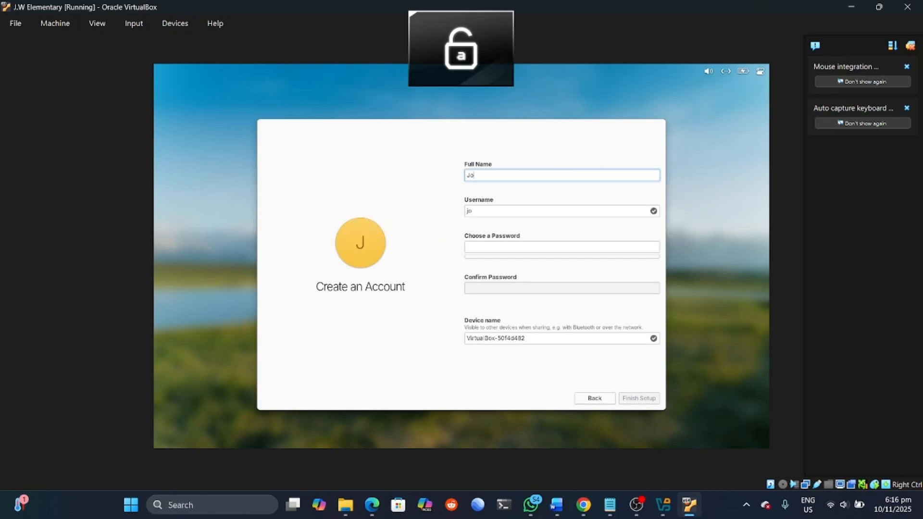
text(hnathan)
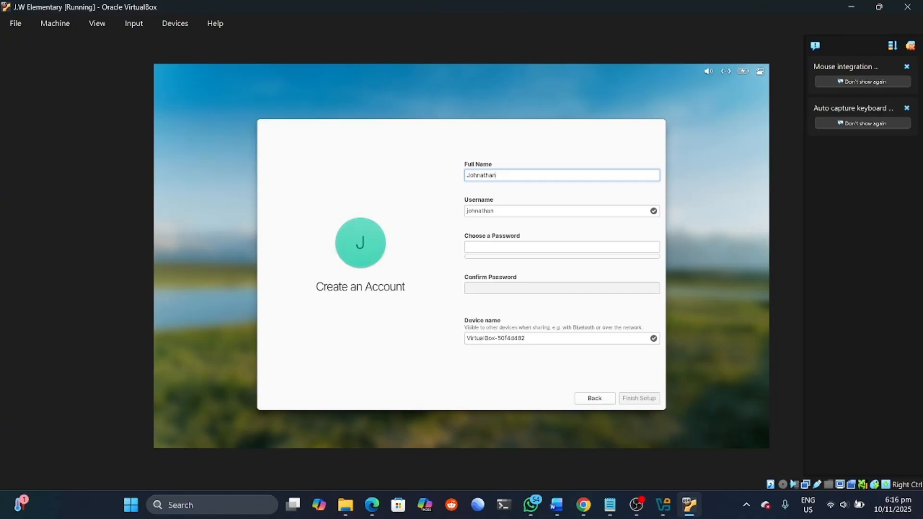
key(Caps_Lock)
text(W)
key(Caps_Lock)
text(i)
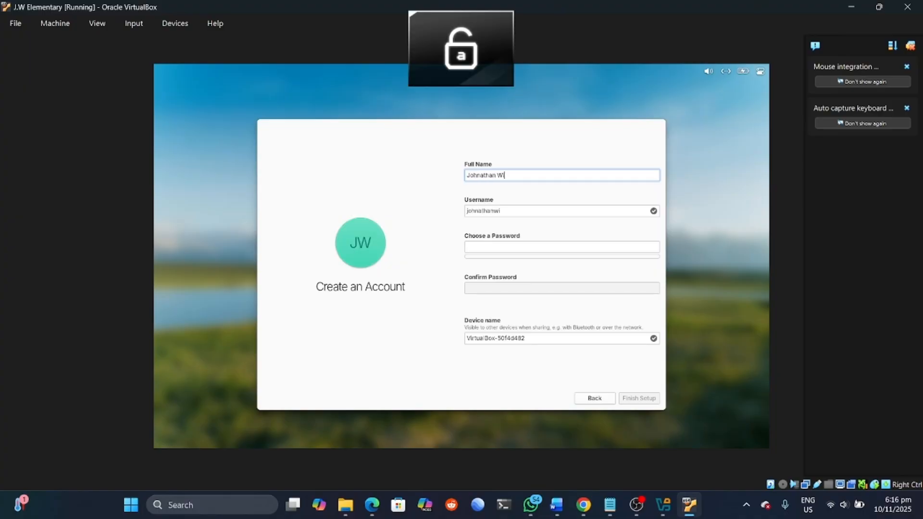
text(ckham)
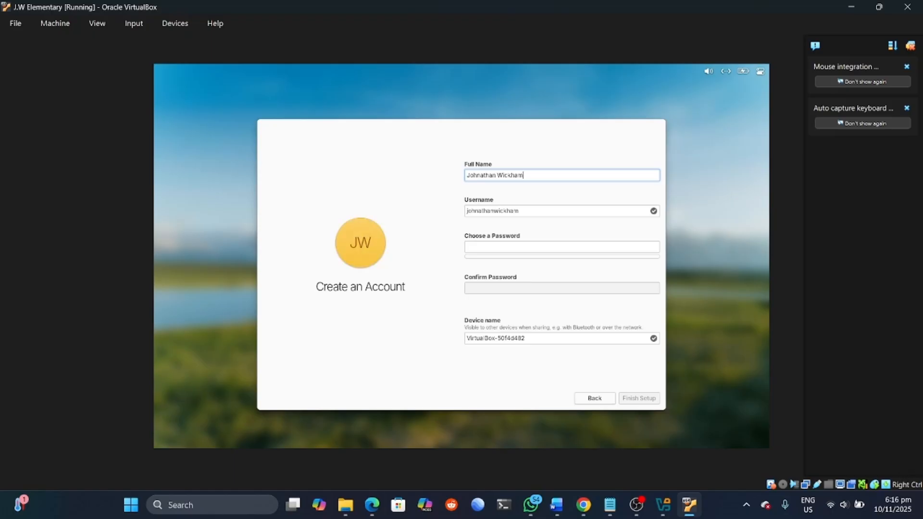
Step: Type the account password and repeat it in the confirmation field
click(498, 249)
key(Caps_Lock)
key(Caps_Lock)
key(Caps_Lock)
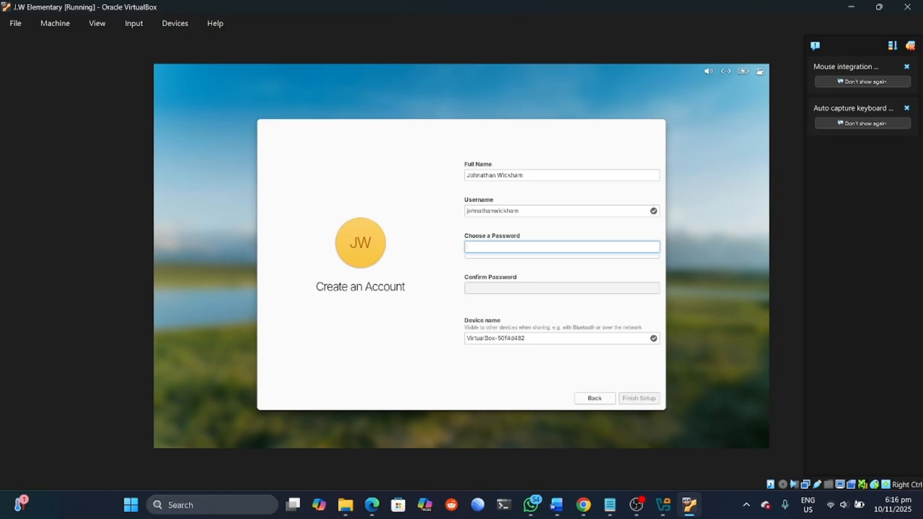
key(Caps_Lock)
text(●)
key(Caps_Lock)
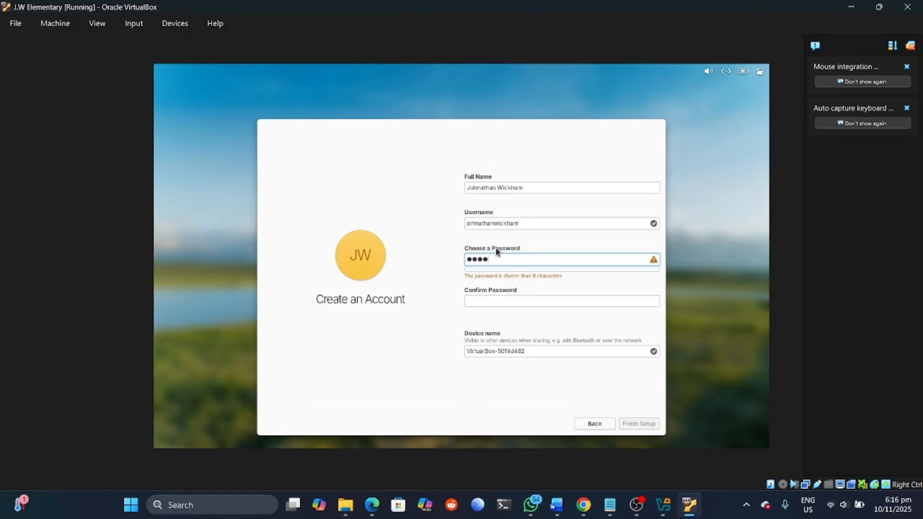
text(●●●)
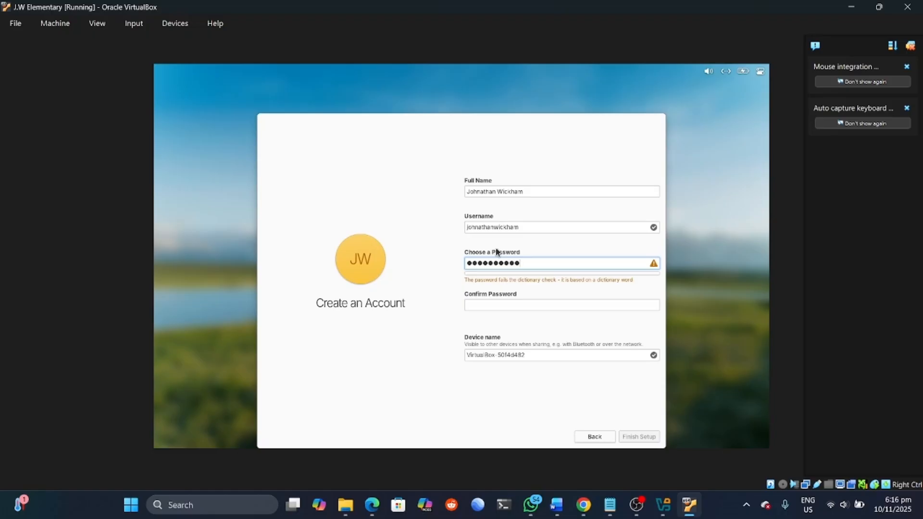
text(●)
click(497, 303)
key(Caps_Lock)
text(●●●●●)
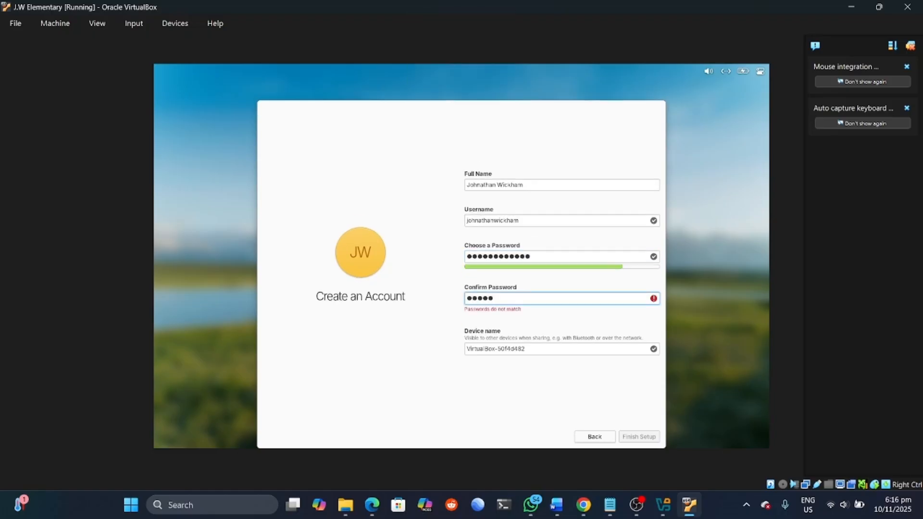
text(●●)
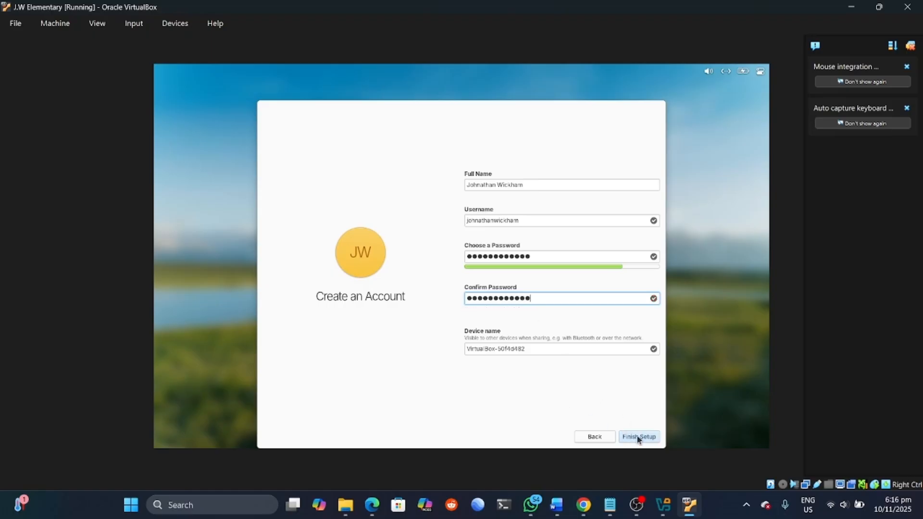
Step: Replace the device name's random suffix with the user's name
click(526, 350)
key(BackSpace)
key(BackSpace)
key(BackSpace)
key(BackSpace)
key(BackSpace)
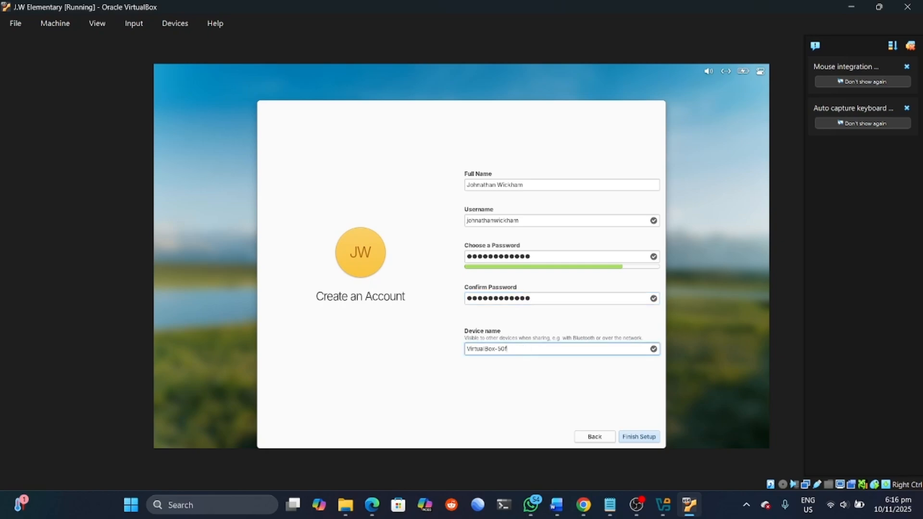
key(Caps_Lock)
text(J)
key(Caps_Lock)
text(o)
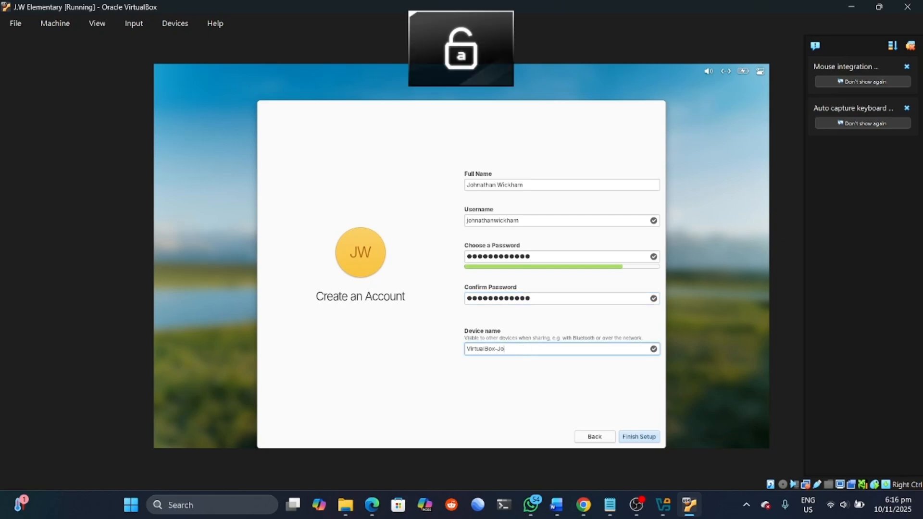
text(hnathan)
key(Caps_Lock)
Step: Complete the device name with the surname and finish account setup
text(W)
key(Caps_Lock)
text(ickham)
click(640, 438)
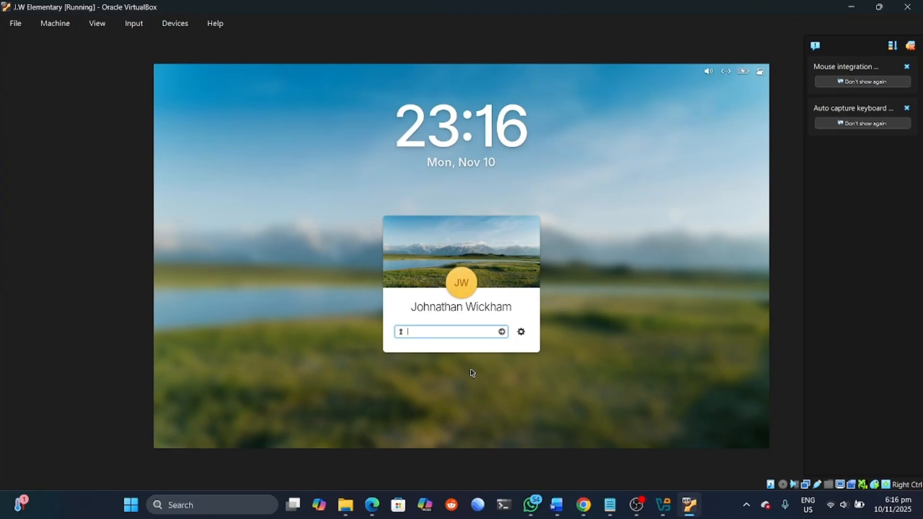
Step: Log in to elementary OS with the account password, retrying after the first attempt
key(Caps_Lock)
text(●)
key(Caps_Lock)
text(●●)
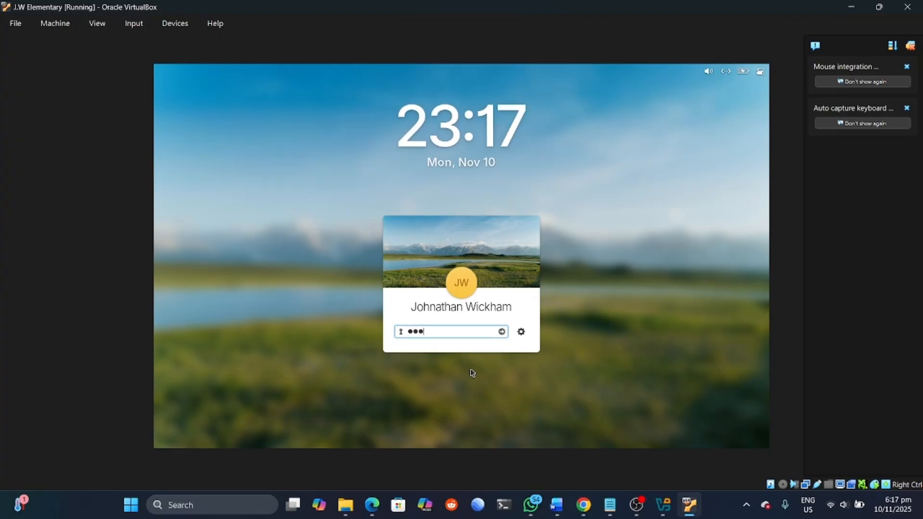
key(Caps_Lock)
key(Caps_Lock)
text(●●)
key(Return)
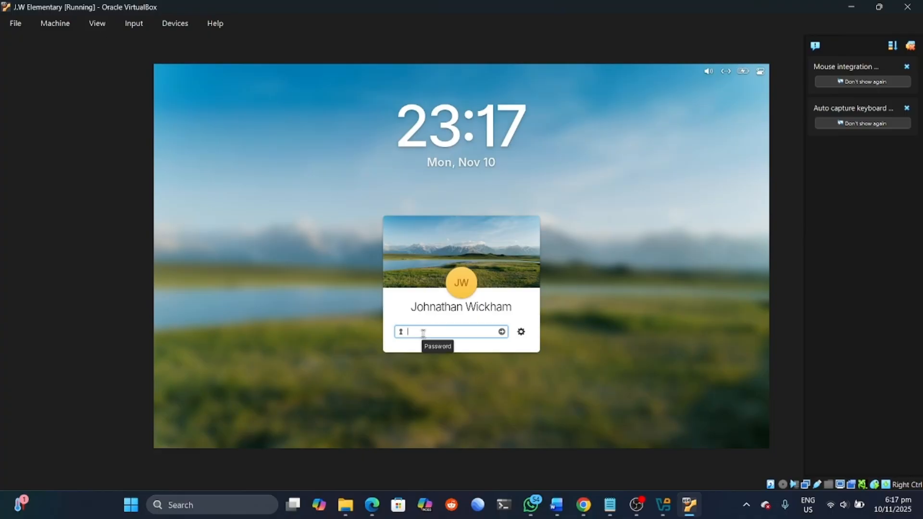
key(Caps_Lock)
key(Caps_Lock)
text(***)
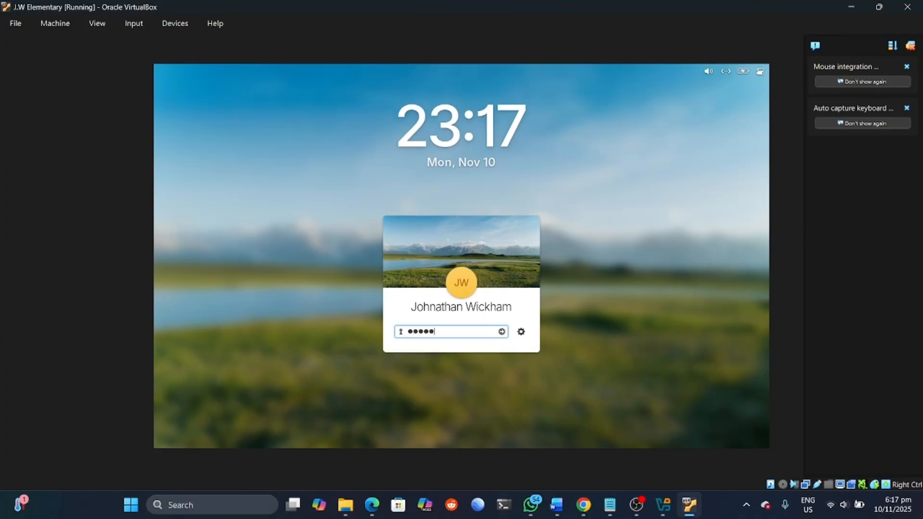
text(**********)
click(501, 332)
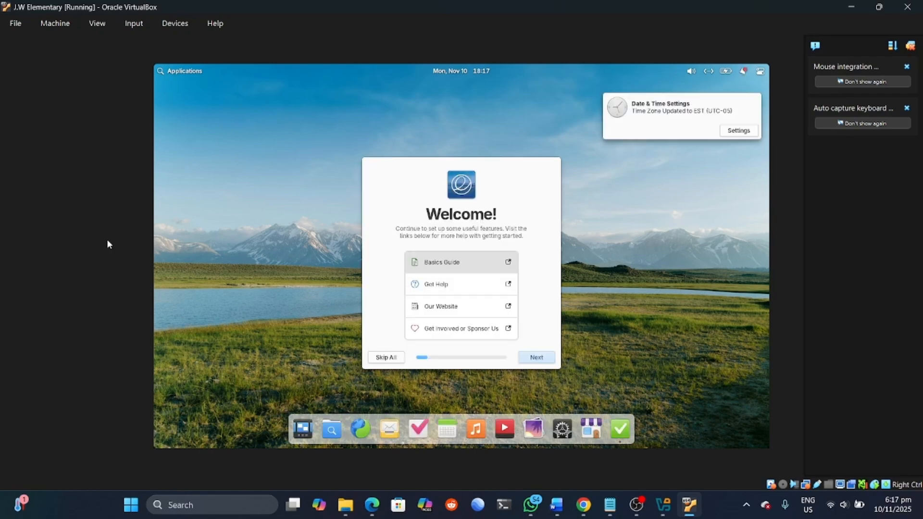
click(382, 358)
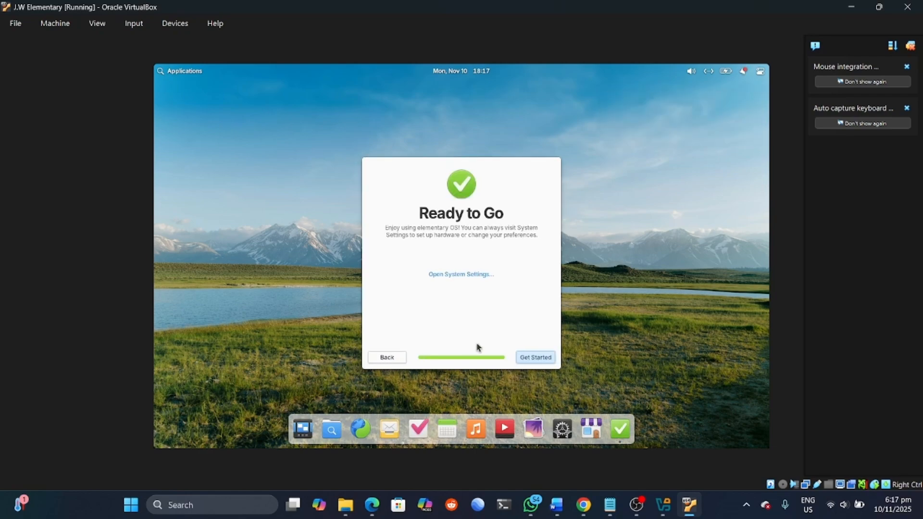
click(535, 357)
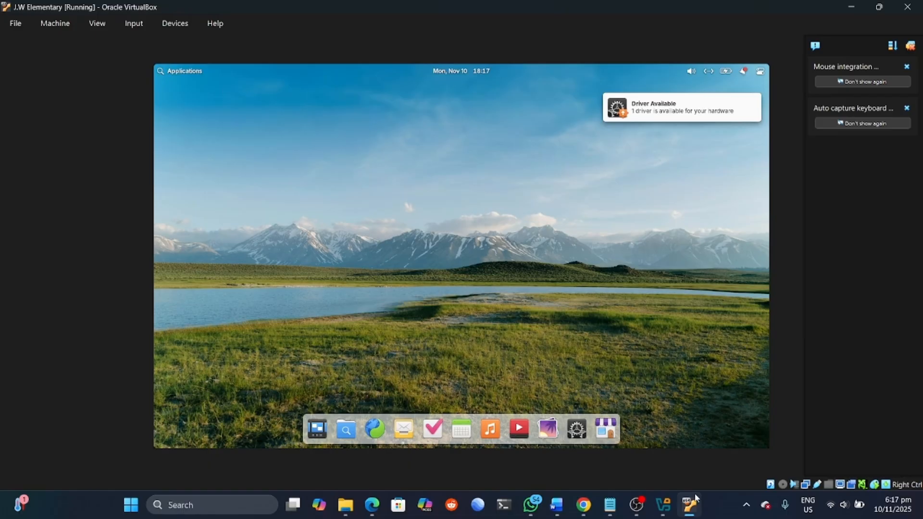
click(662, 508)
click(683, 504)
click(644, 507)
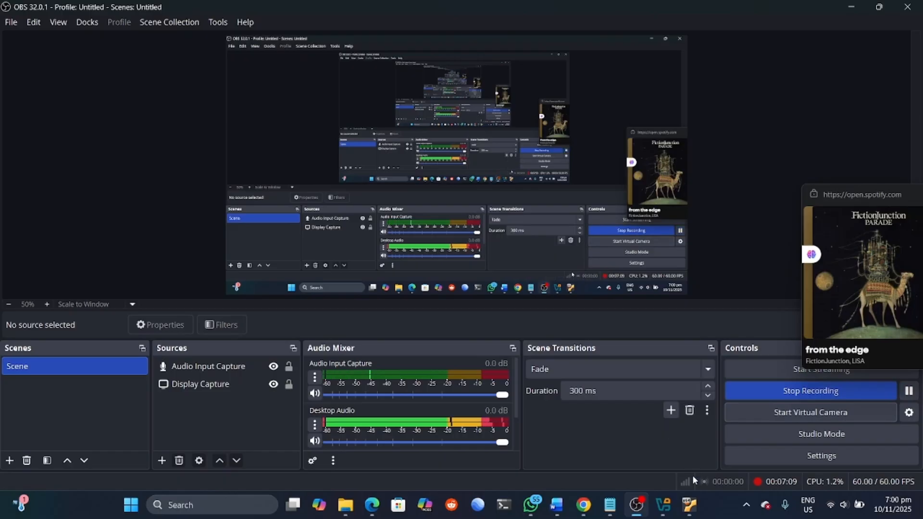
click(689, 505)
click(439, 74)
click(481, 72)
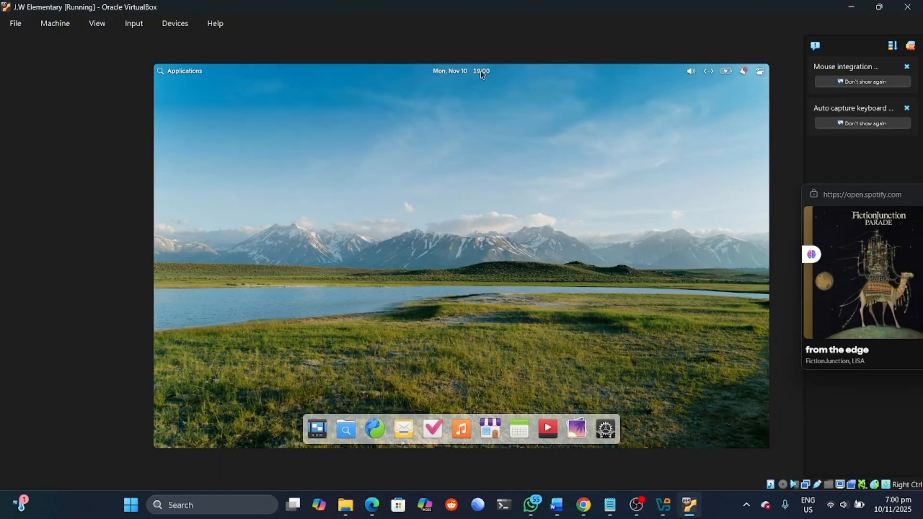
click(698, 71)
click(602, 149)
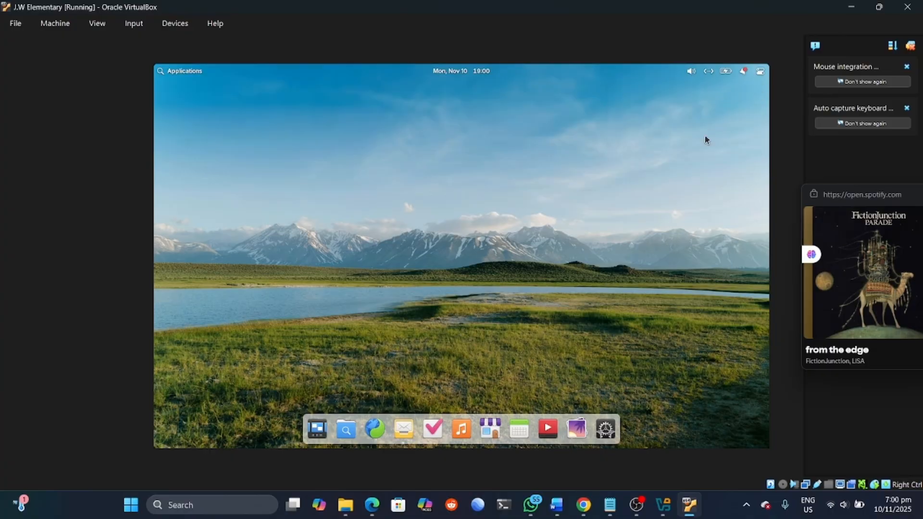
click(709, 73)
click(725, 71)
click(597, 159)
click(743, 71)
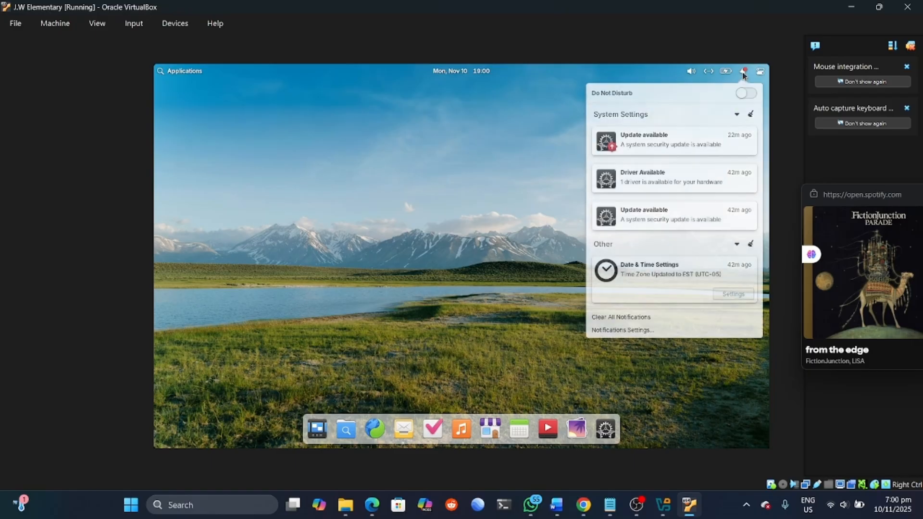
click(450, 123)
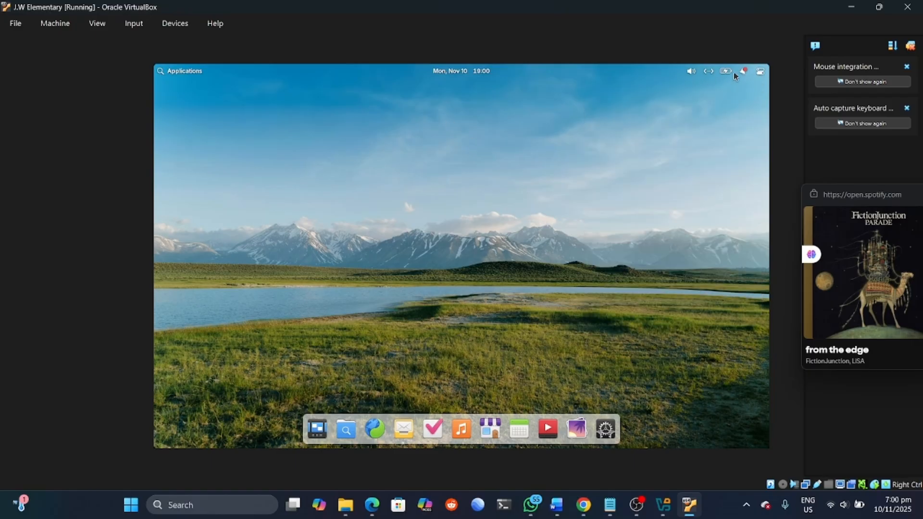
click(761, 71)
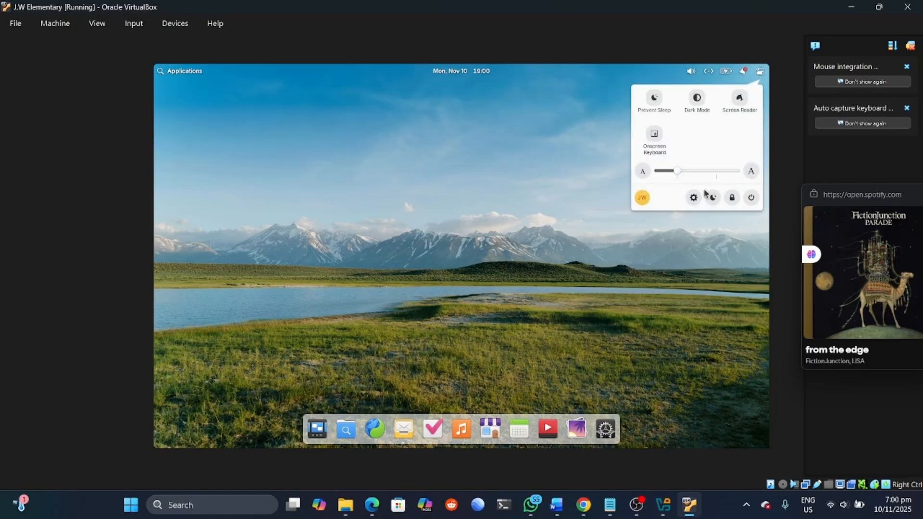
click(482, 217)
click(164, 76)
scroll(255, 175, down, 1)
scroll(293, 178, up, 1)
scroll(308, 179, down, 1)
click(711, 268)
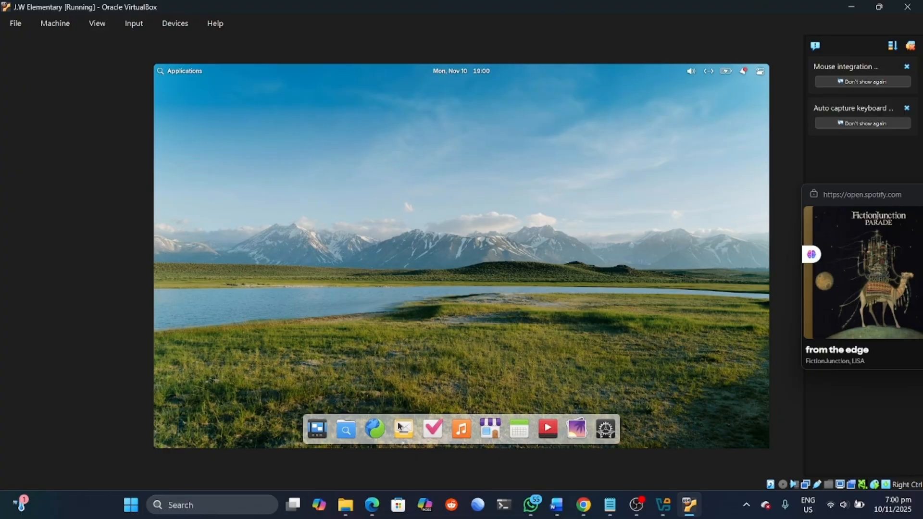
Step: Launch System Settings from the dock, close the web browser, and open the Desktop section
click(601, 433)
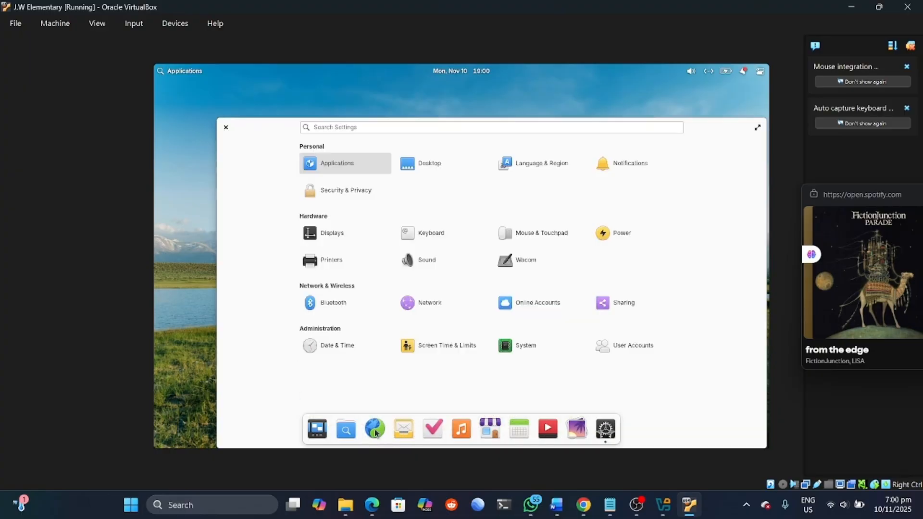
click(375, 429)
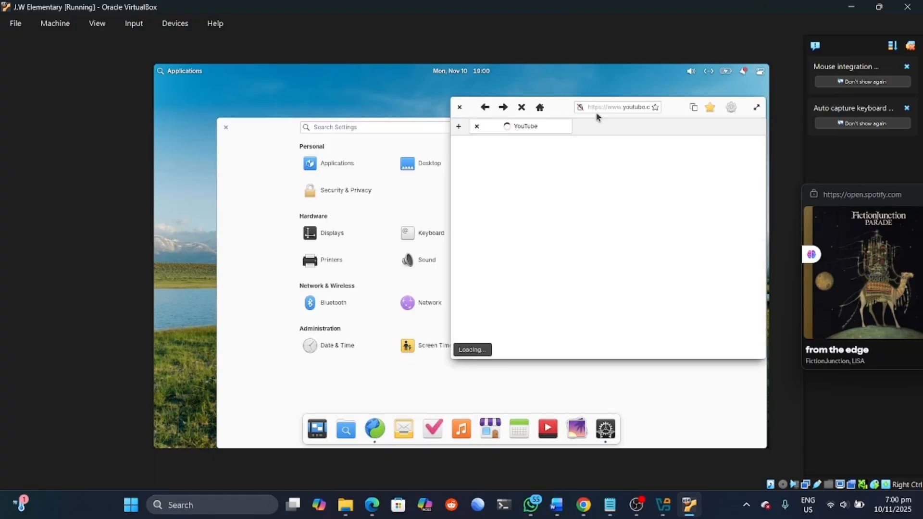
drag(552, 109, 488, 182)
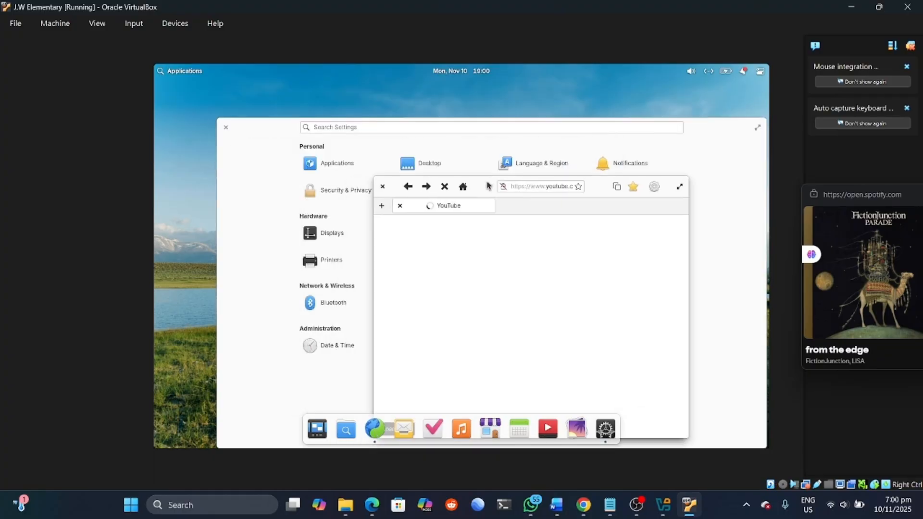
click(388, 186)
drag(272, 139, 248, 114)
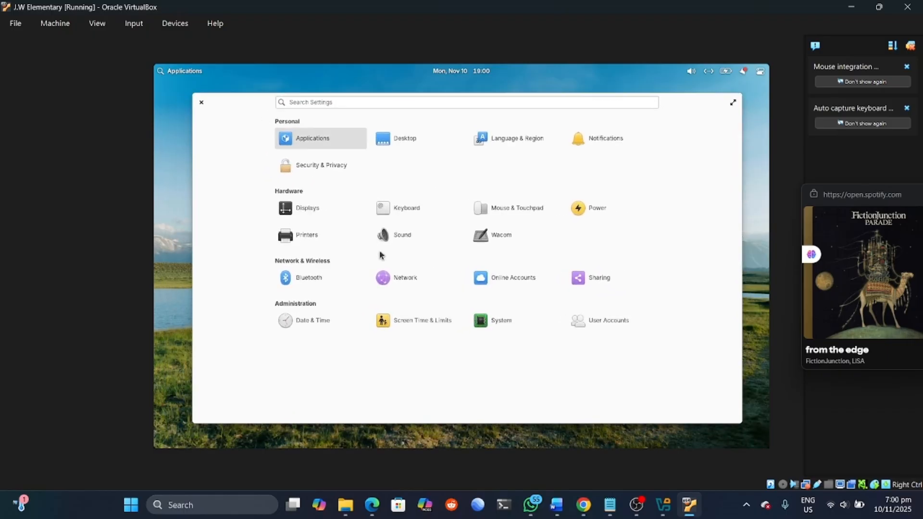
click(397, 140)
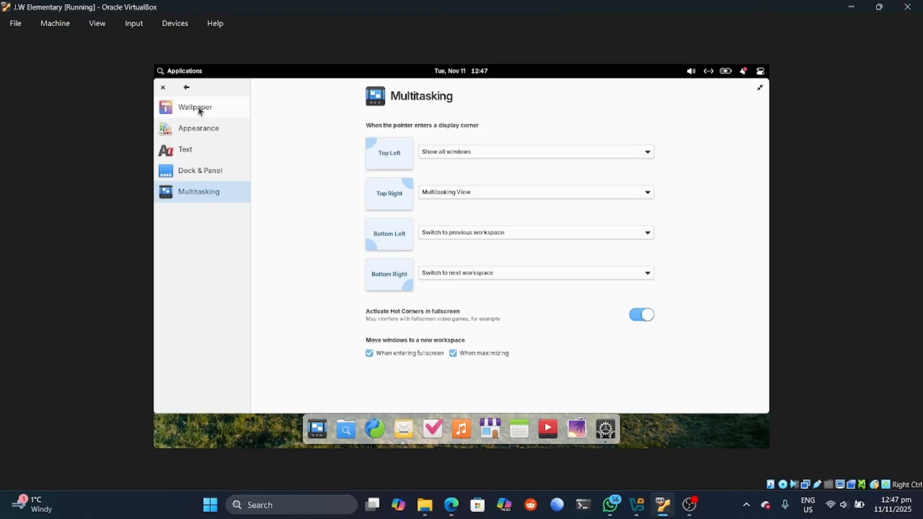
Step: Switch the elementary OS Appearance style to Dark
click(199, 112)
scroll(490, 202, down, 5)
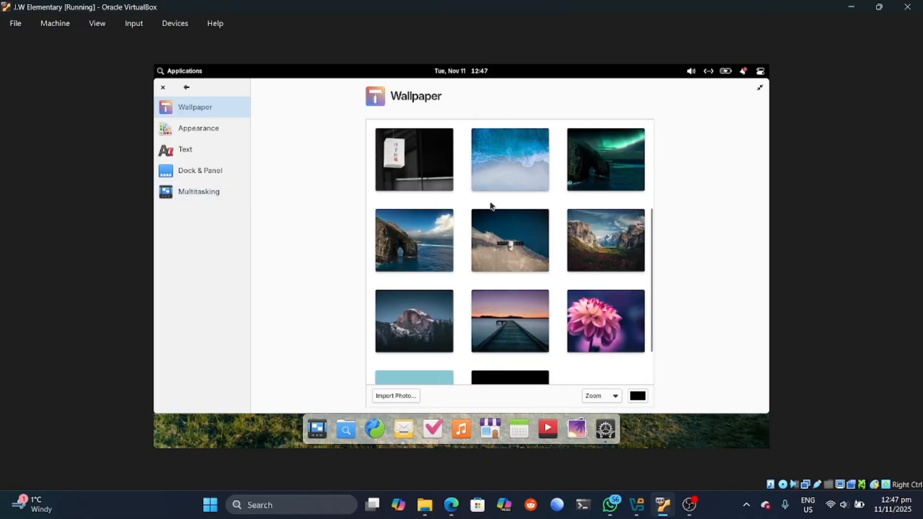
scroll(490, 205, down, 2)
click(190, 134)
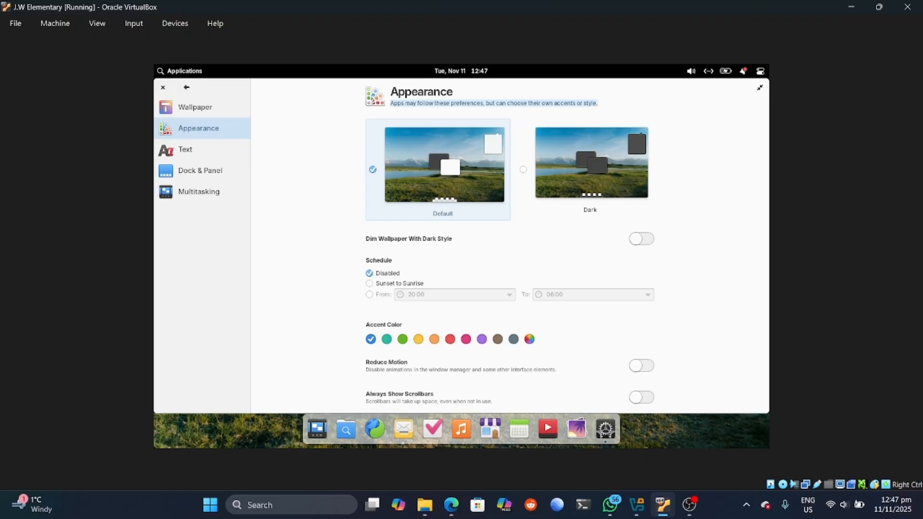
click(611, 159)
click(425, 163)
click(604, 185)
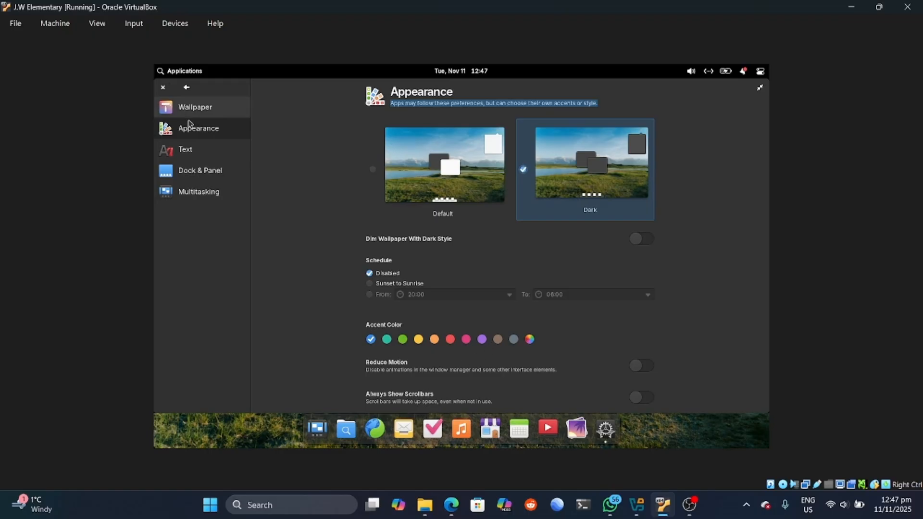
Step: Browse Text and Dock & Panel, then keep Show all windows on the Top Left hot corner
click(201, 157)
click(217, 179)
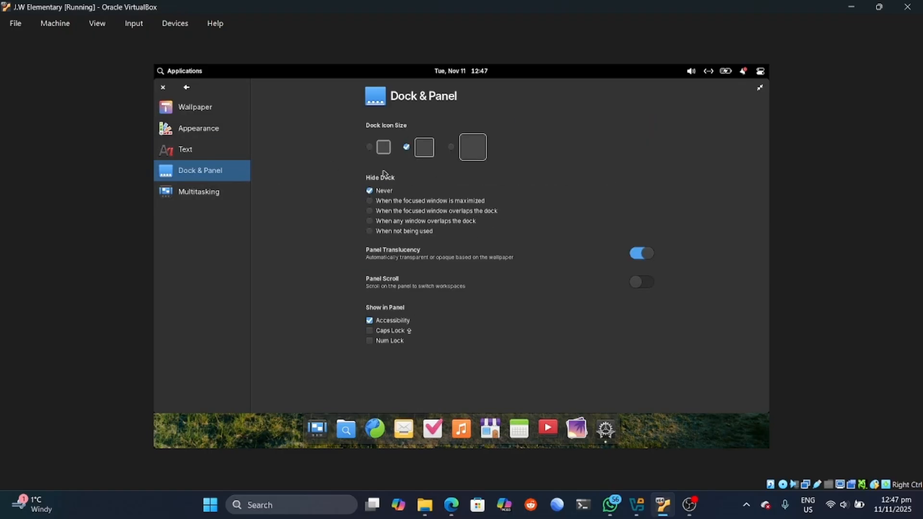
click(220, 194)
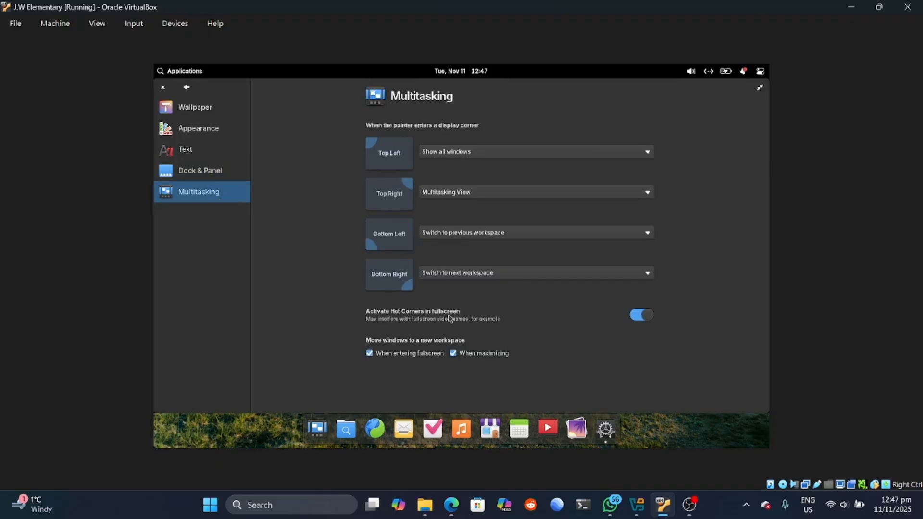
click(436, 154)
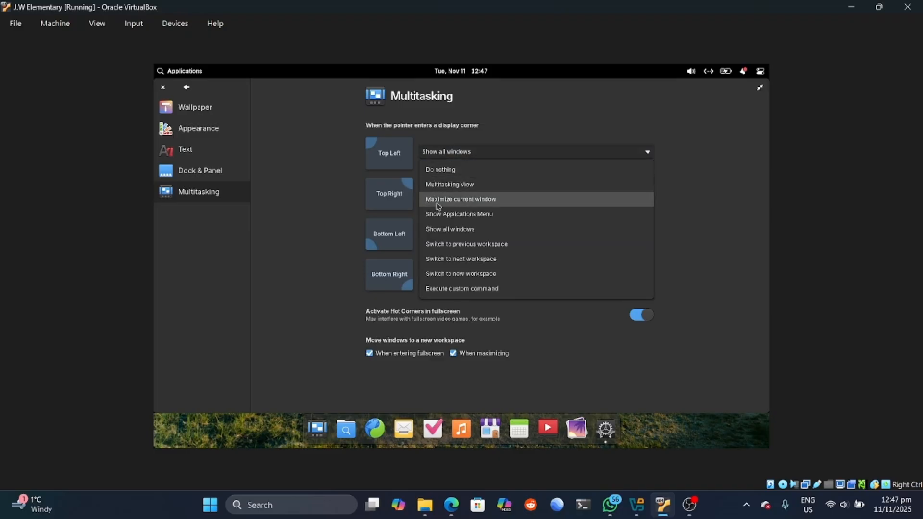
click(459, 230)
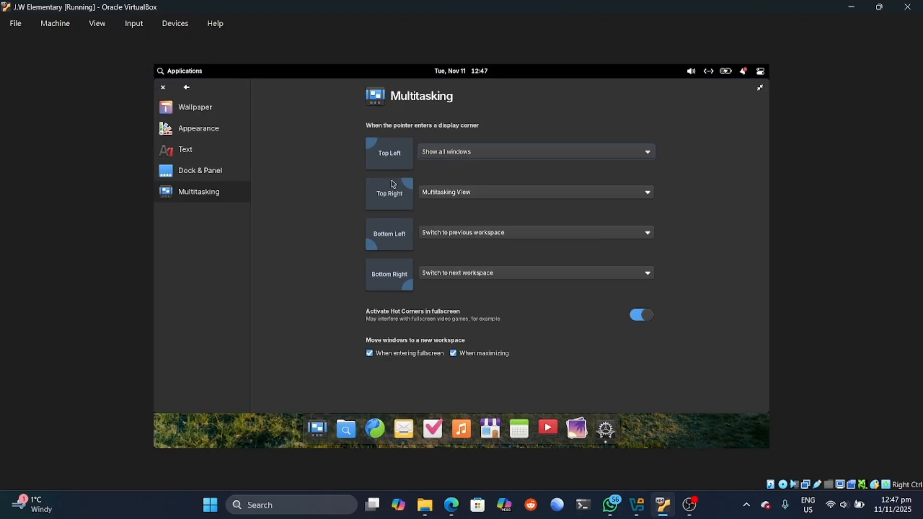
Step: Keep Multitasking View on the Top Right hot corner and test it by visiting a new workspace
click(443, 189)
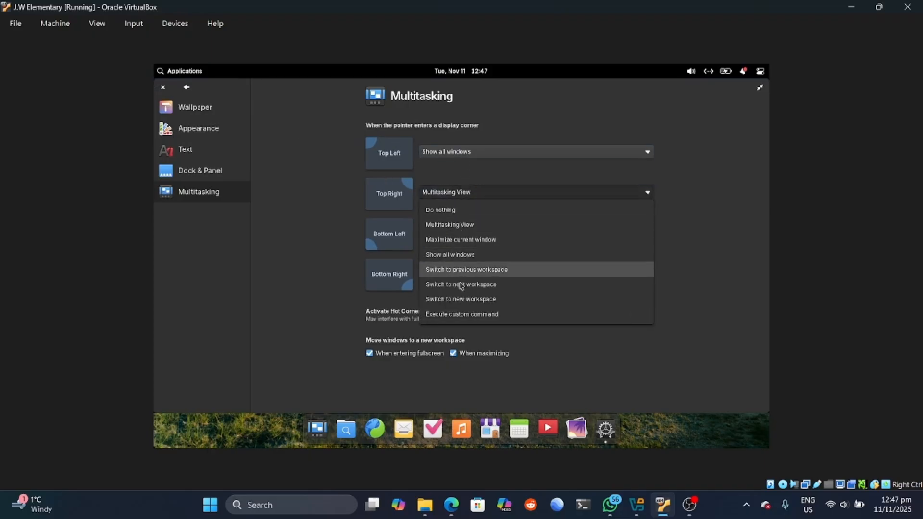
click(441, 224)
mouse_move(768, 65)
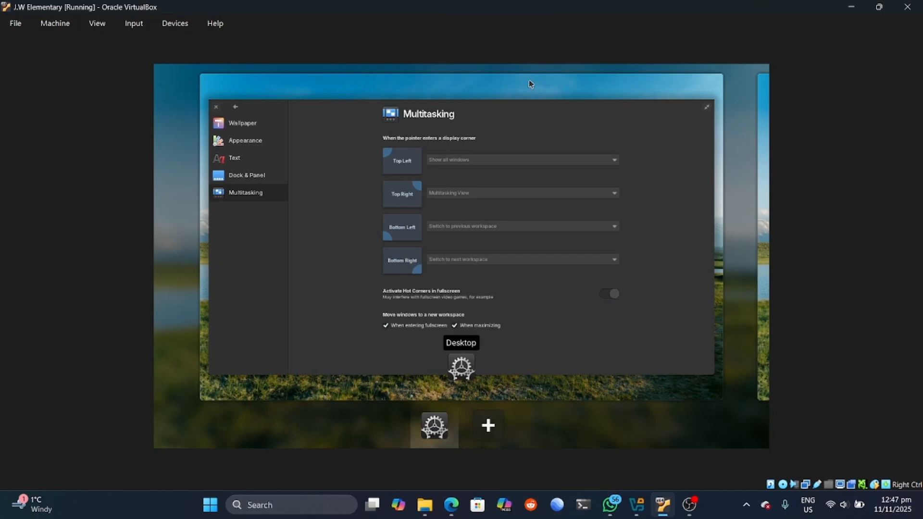
click(484, 438)
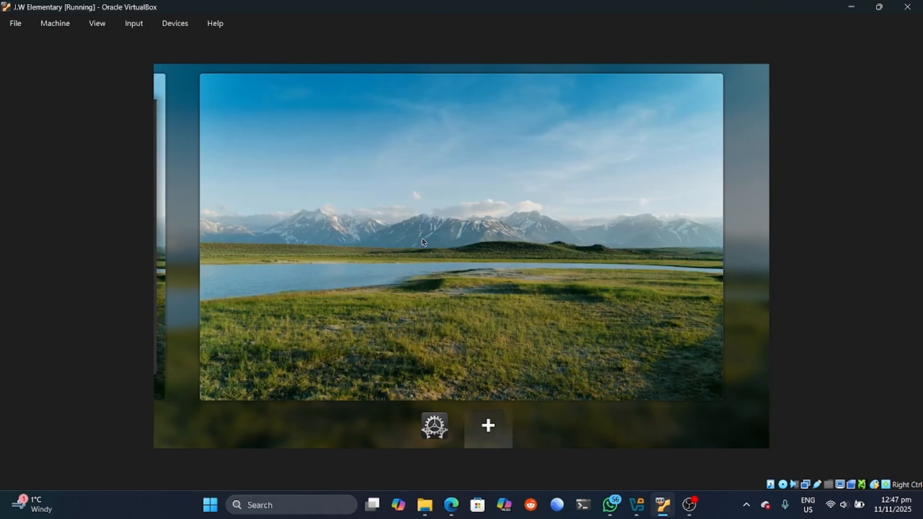
click(434, 425)
click(490, 251)
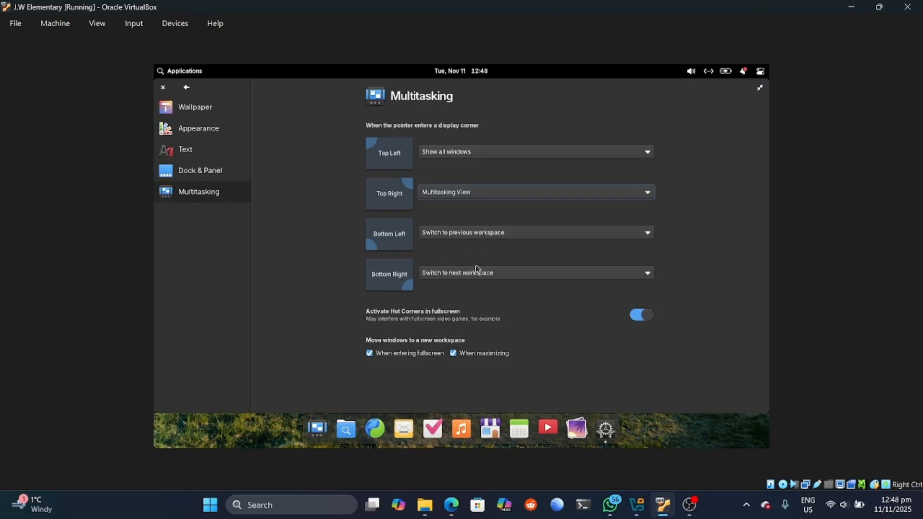
Step: Launch Videos, then bring Settings back to the front from the window overview
click(554, 432)
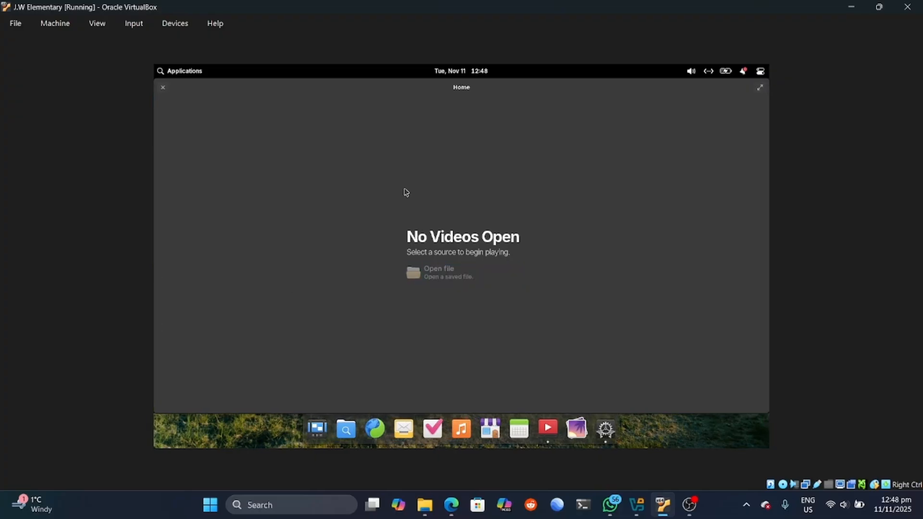
mouse_move(155, 67)
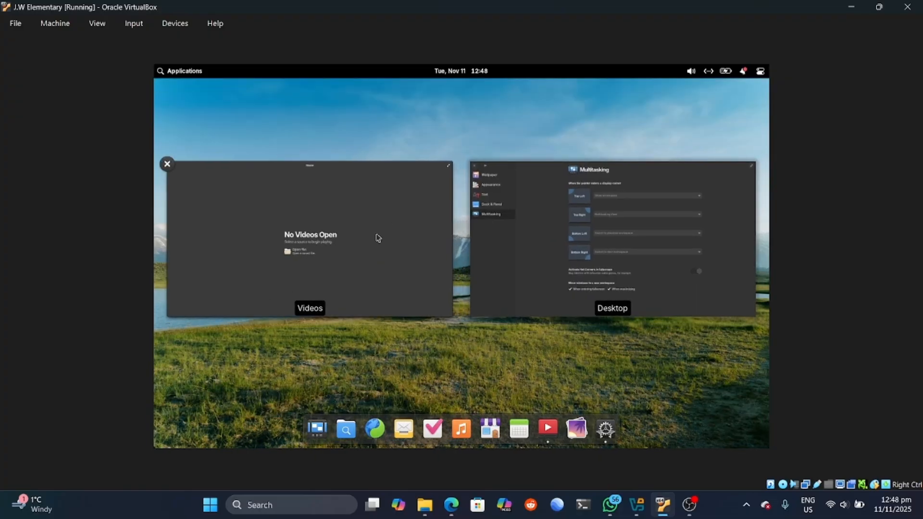
click(637, 273)
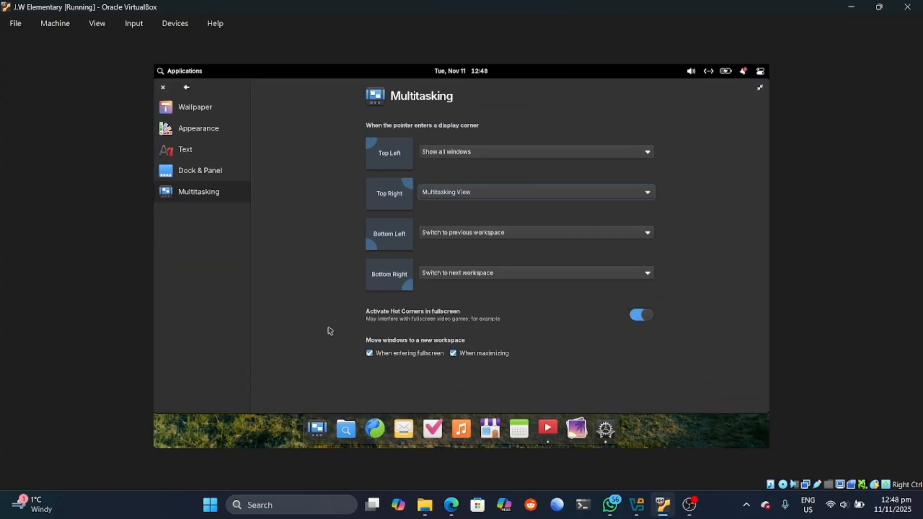
Step: Open the Web browser and Mail, leaving Mail in front
mouse_move(768, 448)
mouse_move(155, 448)
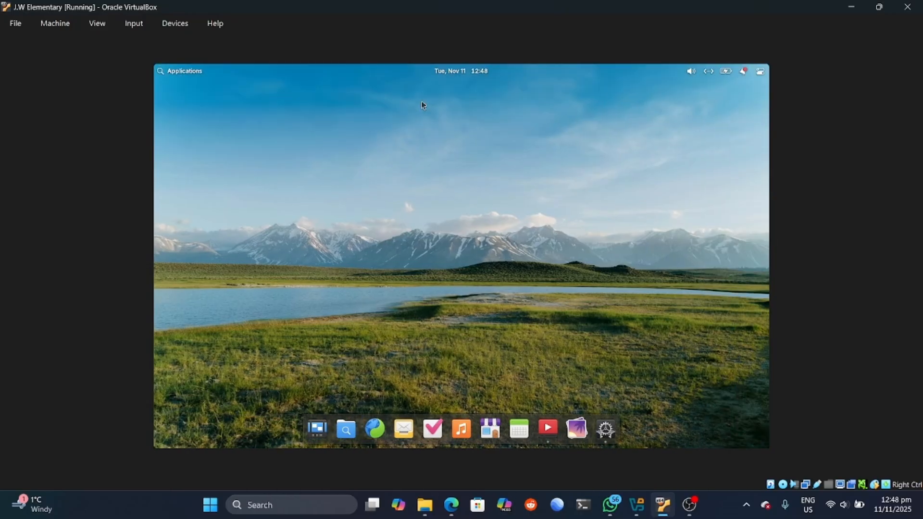
click(380, 429)
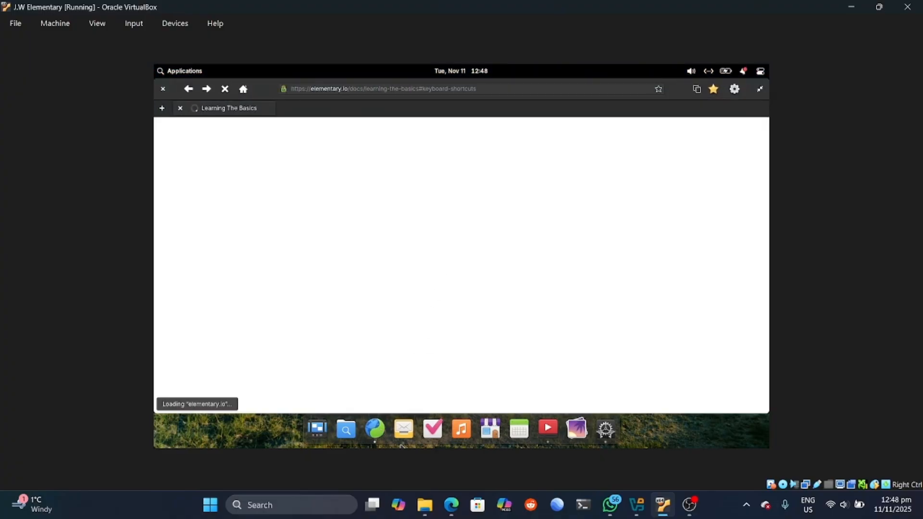
click(405, 433)
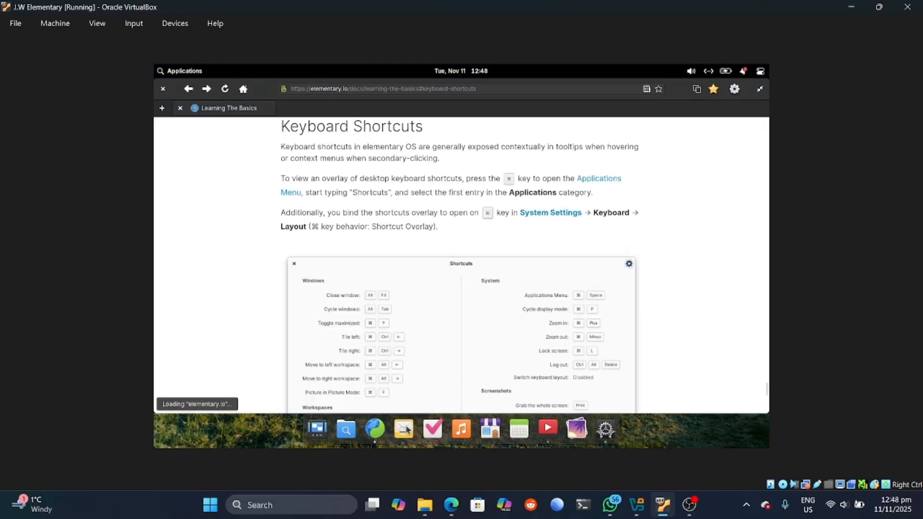
mouse_move(155, 65)
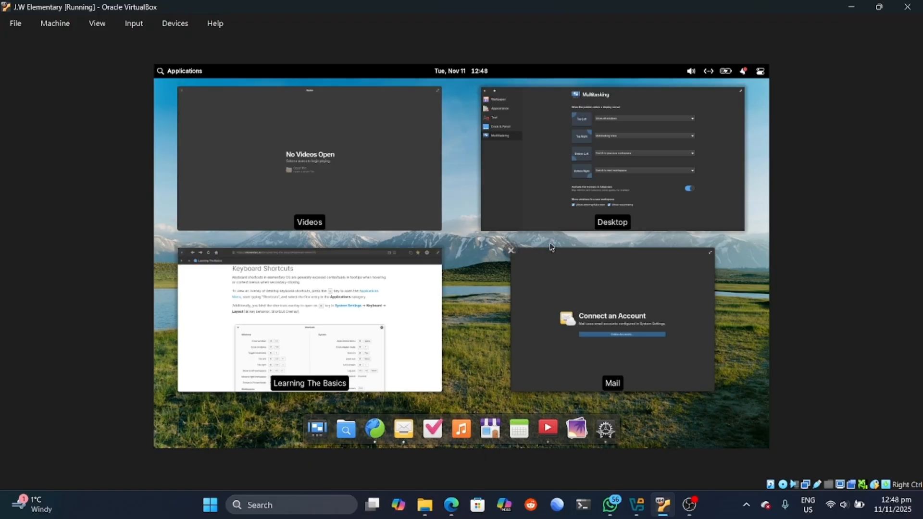
click(612, 323)
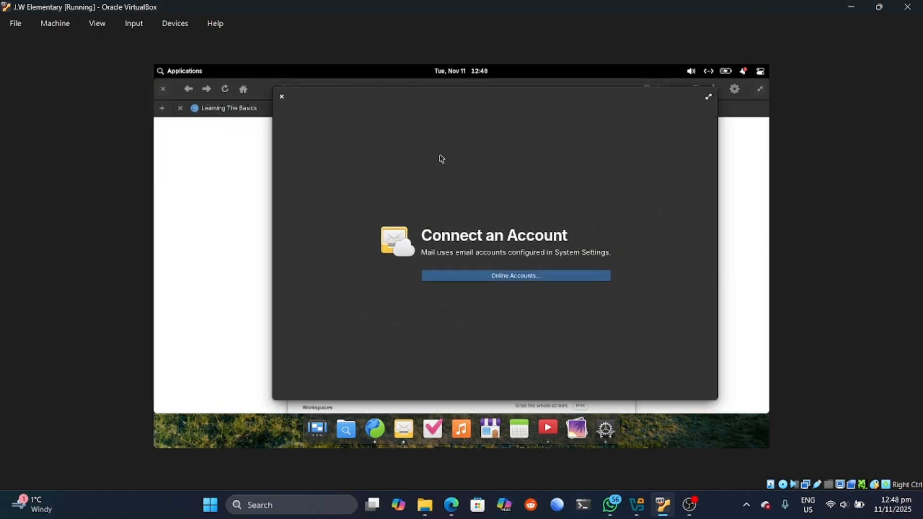
Step: Switch between workspaces in Multitasking View and add a new empty workspace
key(super+Down)
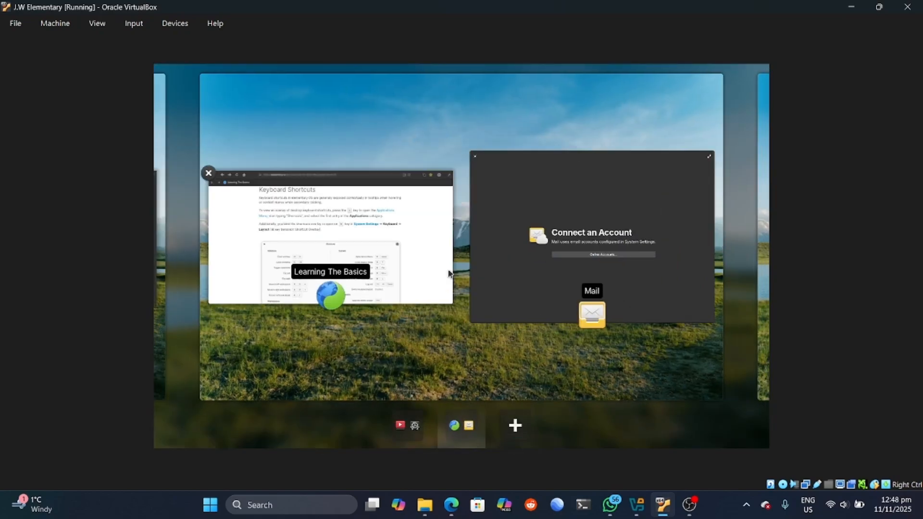
click(414, 426)
click(465, 429)
click(518, 423)
Step: Close the Settings and Videos windows
mouse_move(768, 65)
mouse_move(154, 447)
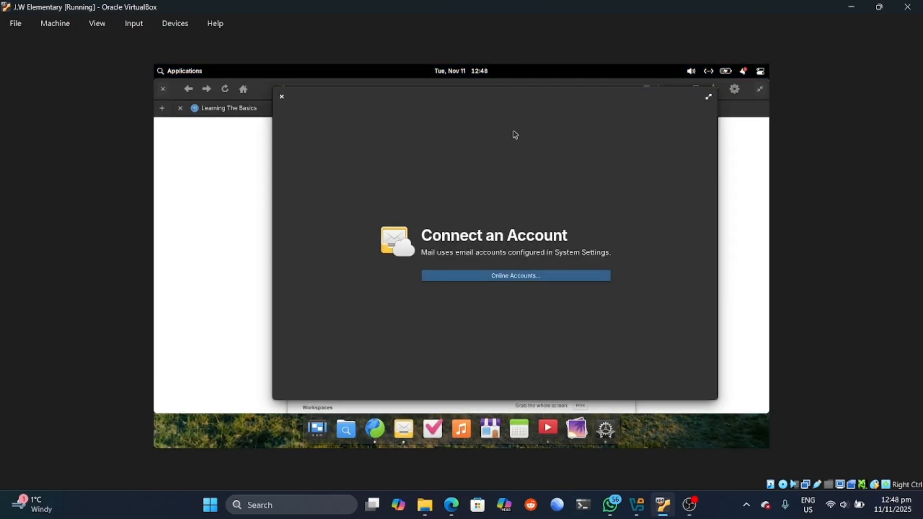
click(164, 88)
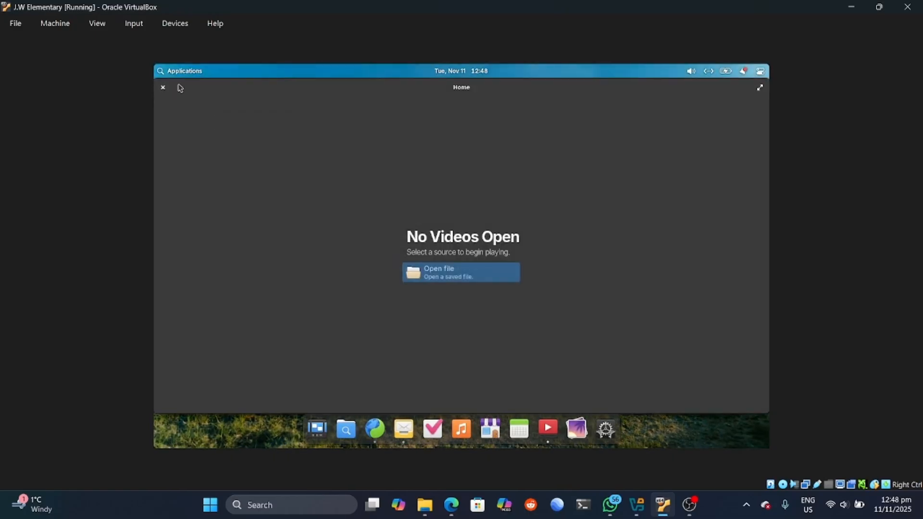
click(163, 88)
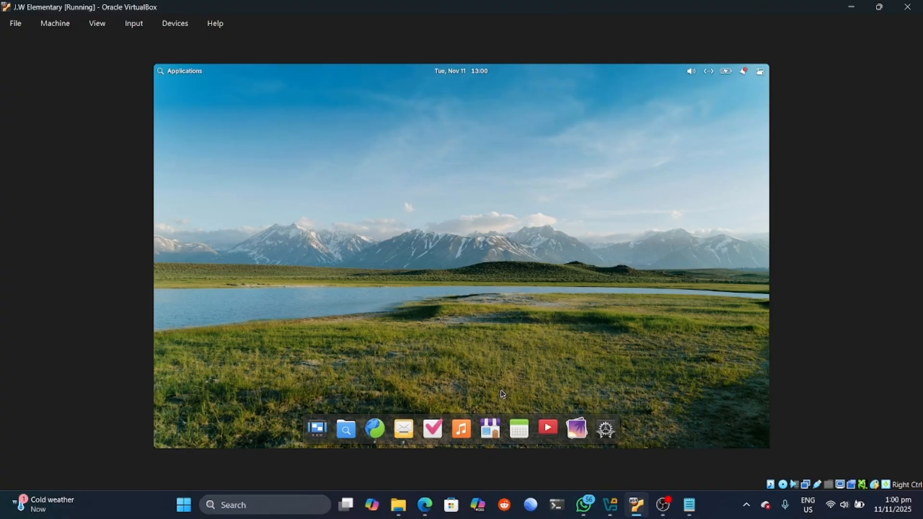
click(496, 430)
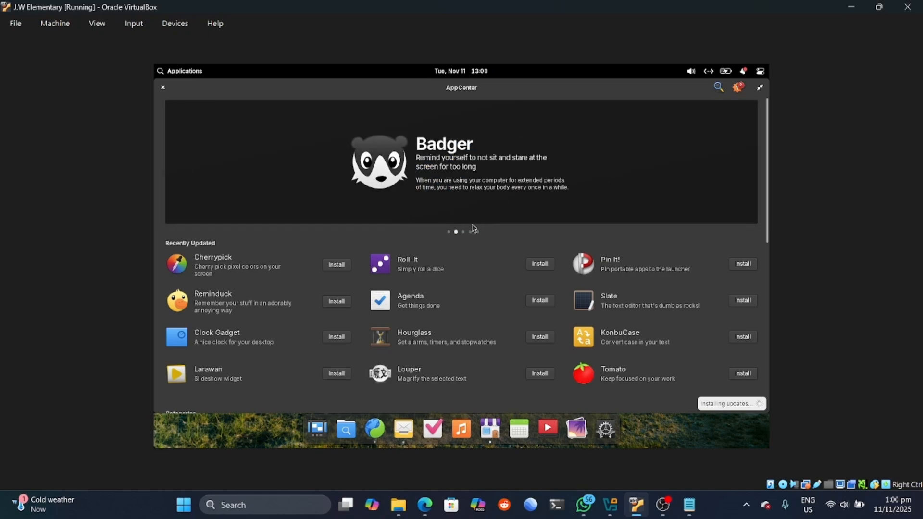
scroll(767, 186, down, 1)
scroll(768, 186, down, 5)
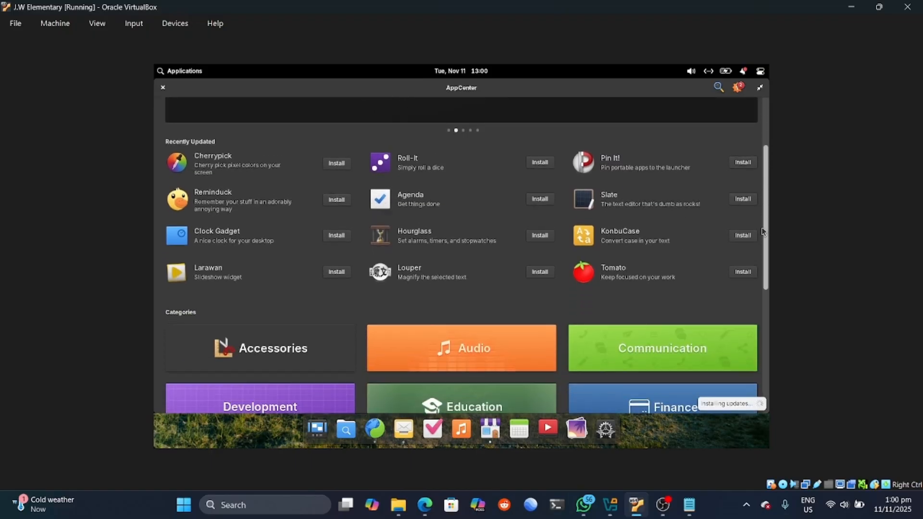
scroll(768, 186, up, 5)
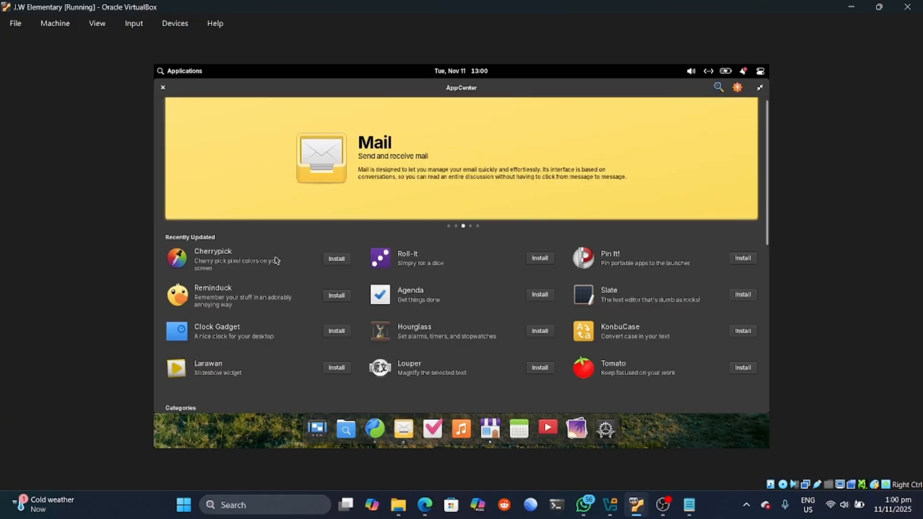
scroll(766, 185, down, 3)
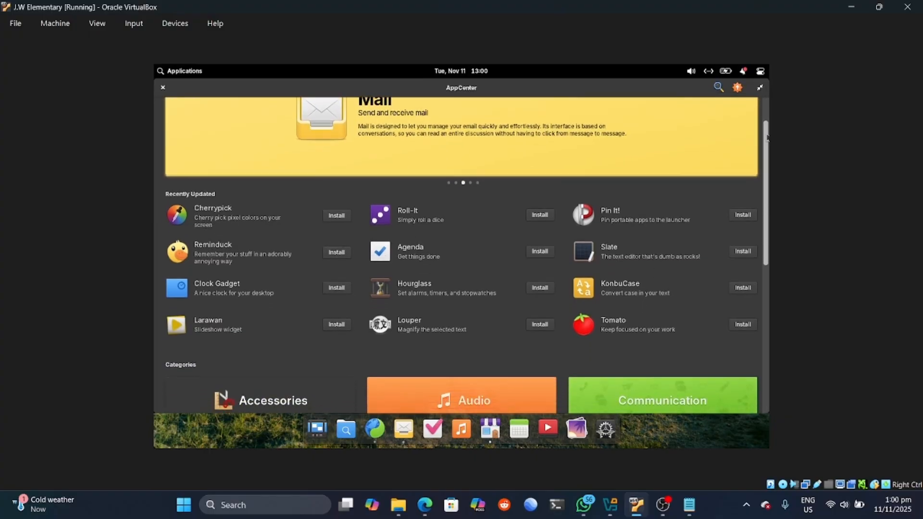
scroll(766, 185, down, 2)
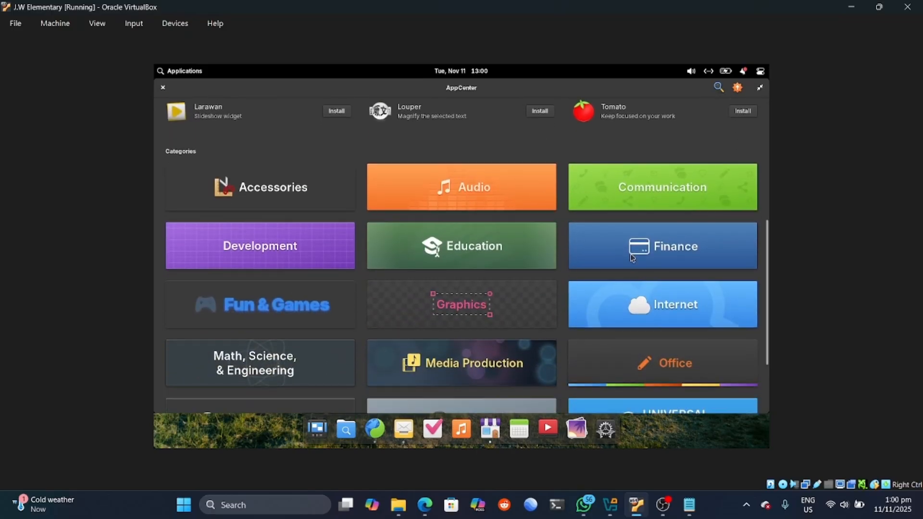
scroll(766, 281, down, 2)
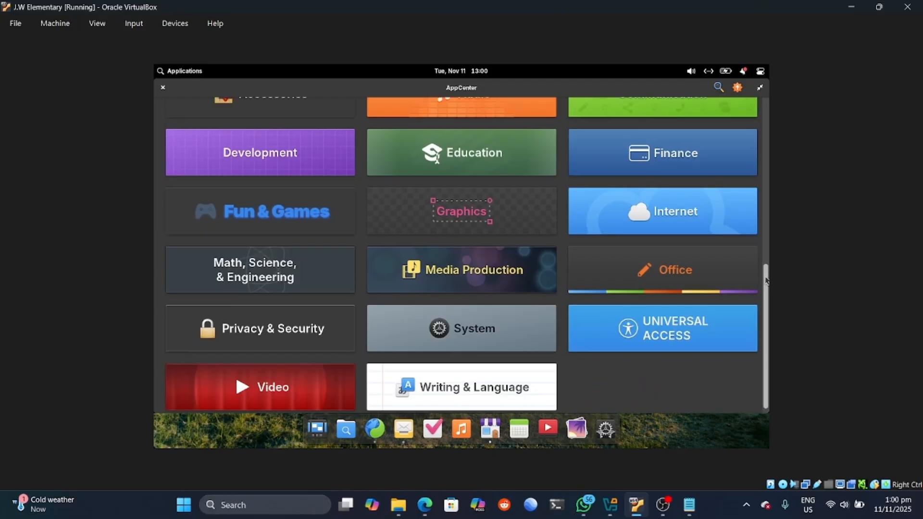
scroll(171, 331, up, 2)
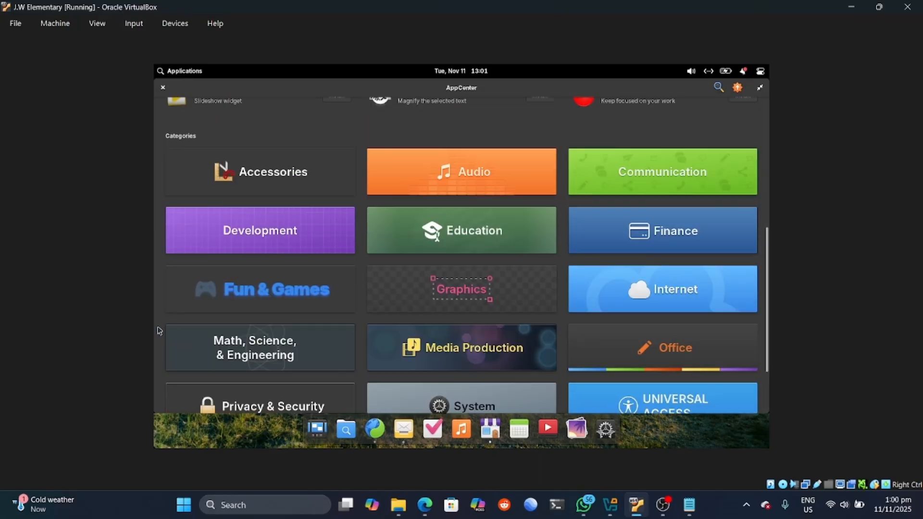
click(232, 291)
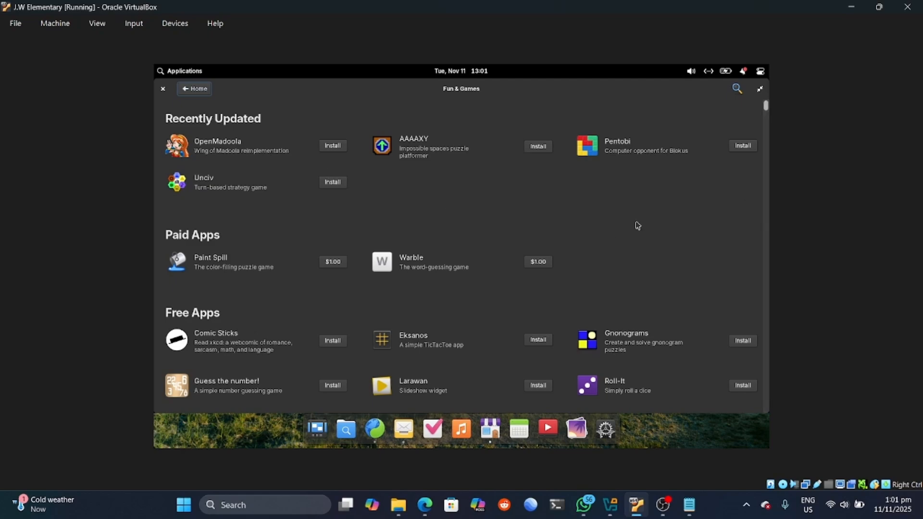
drag(765, 106, 750, 180)
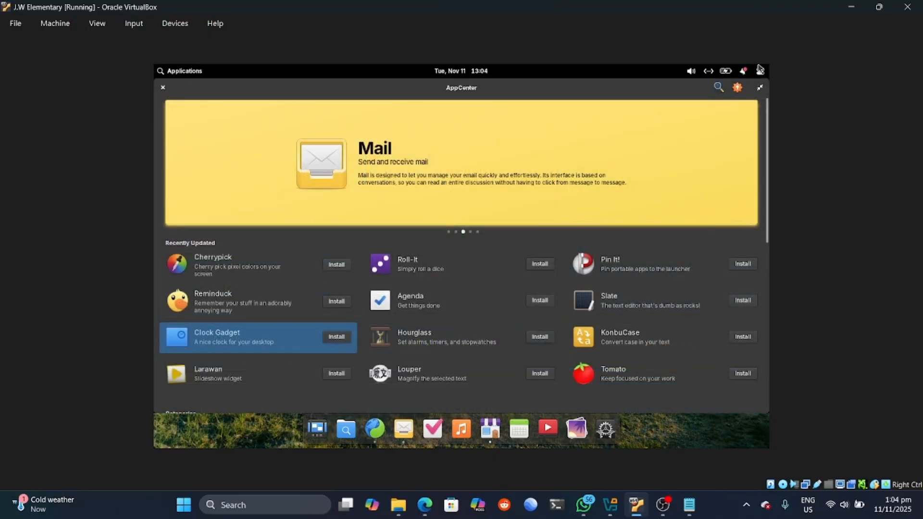
Step: Search AppCenter for 'obs', keep Flathub as OBS Studio's source, then open Terminal
click(718, 87)
text(obs)
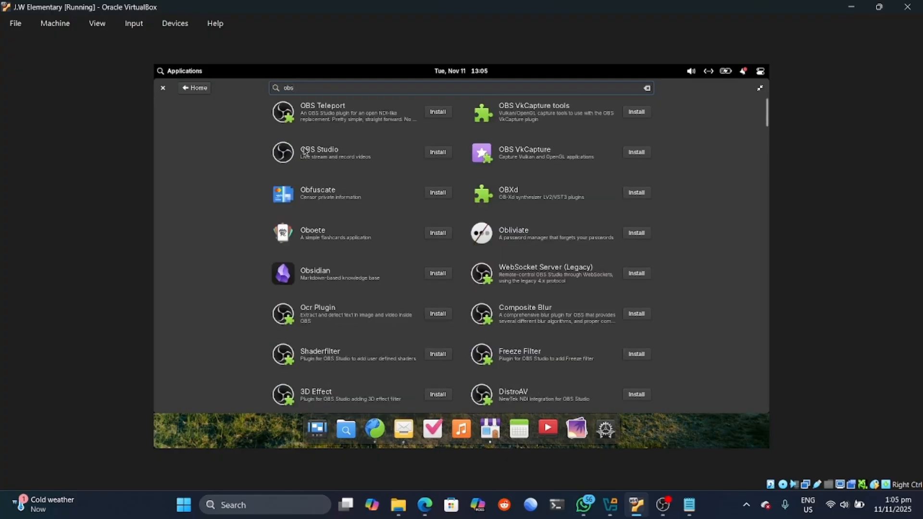
click(304, 152)
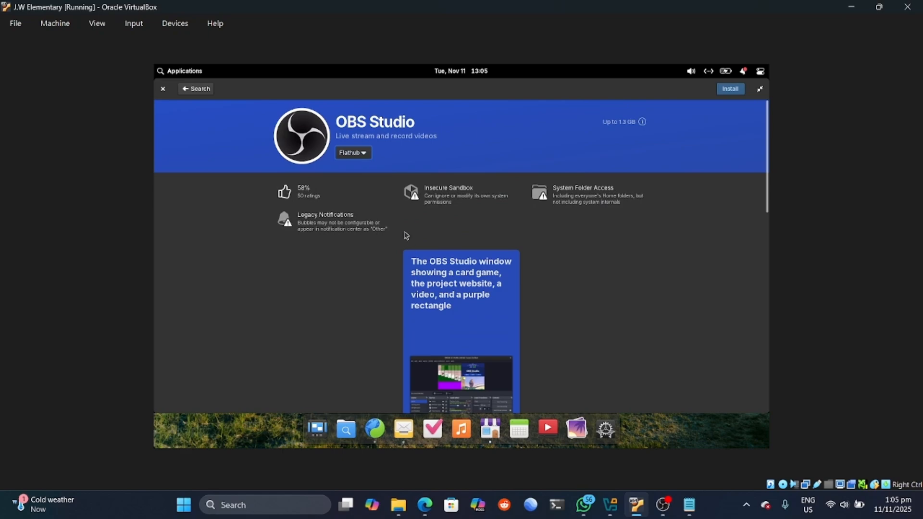
click(364, 154)
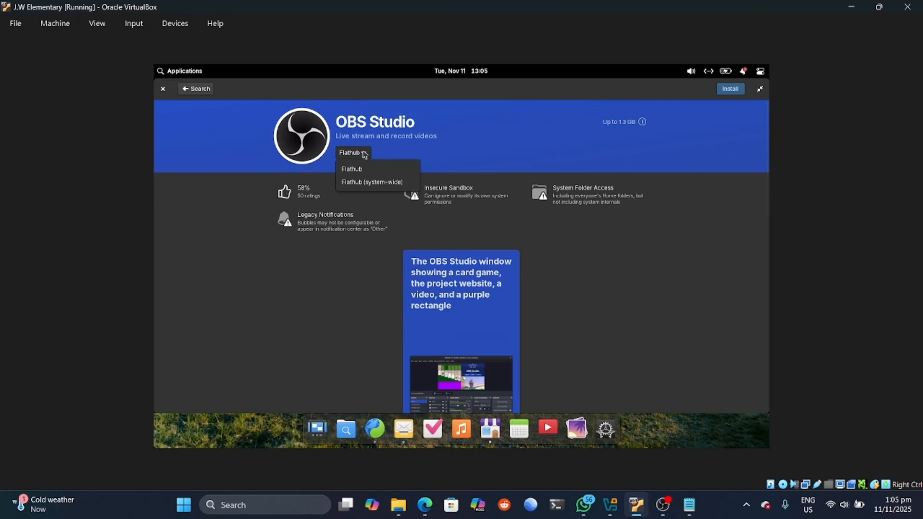
click(391, 206)
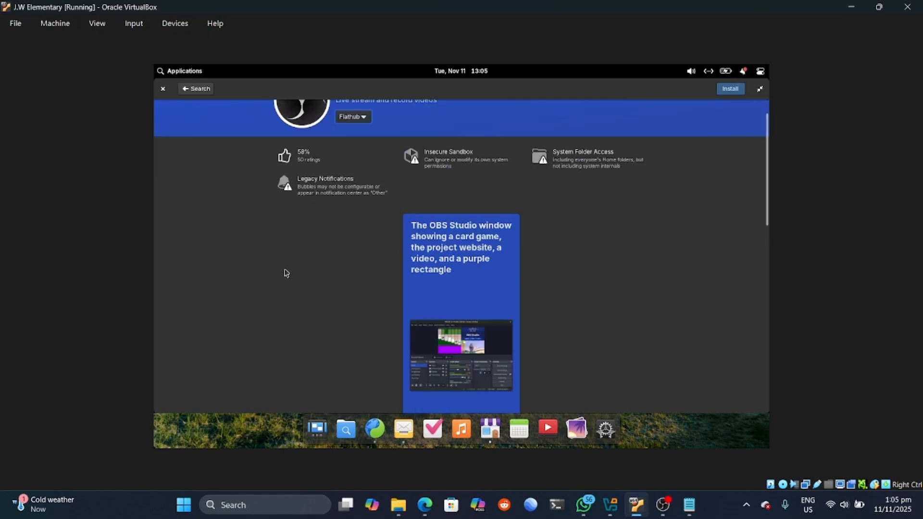
scroll(285, 272, down, 10)
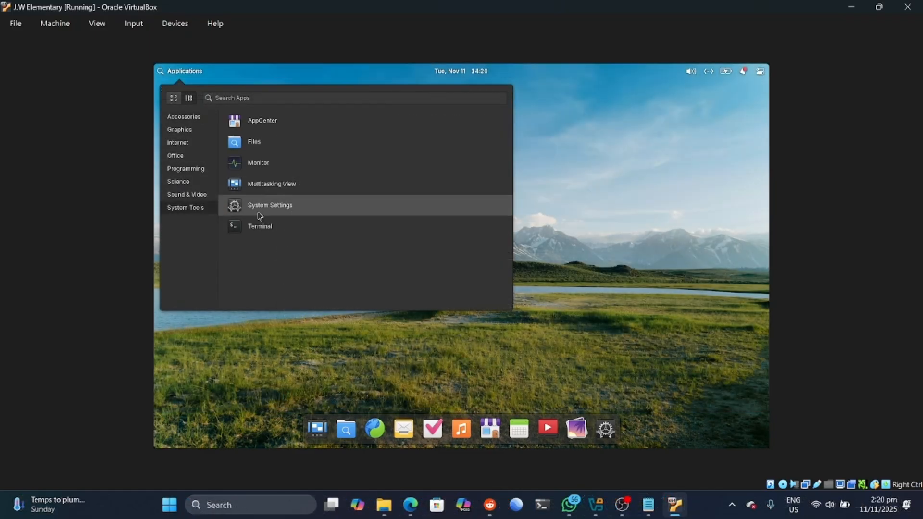
click(260, 224)
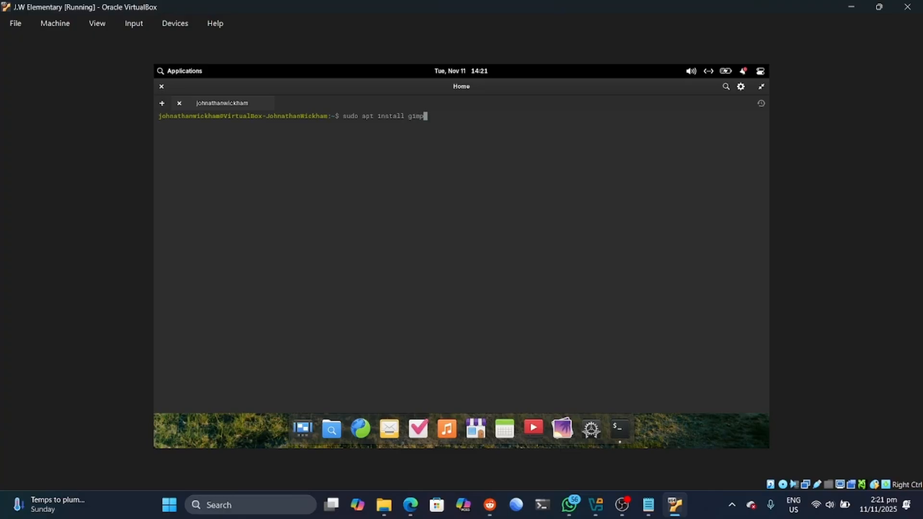
Step: Run sudo apt install gimp vlc with the sudo password, then close the Terminal
key(Return)
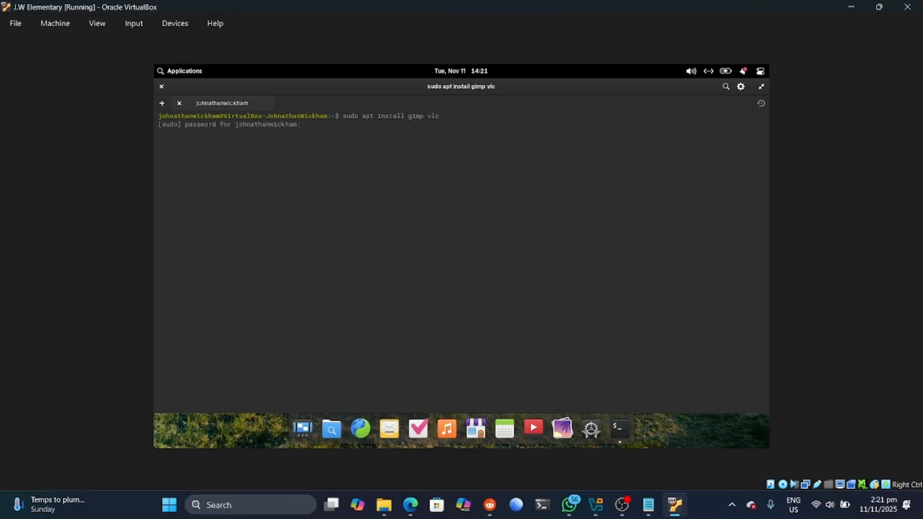
key(Caps_Lock)
text(**********)
key(Return)
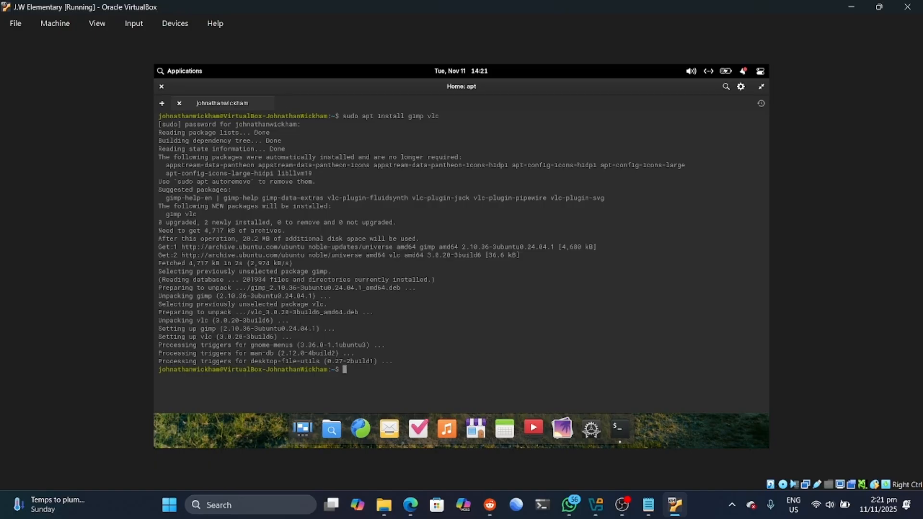
click(161, 87)
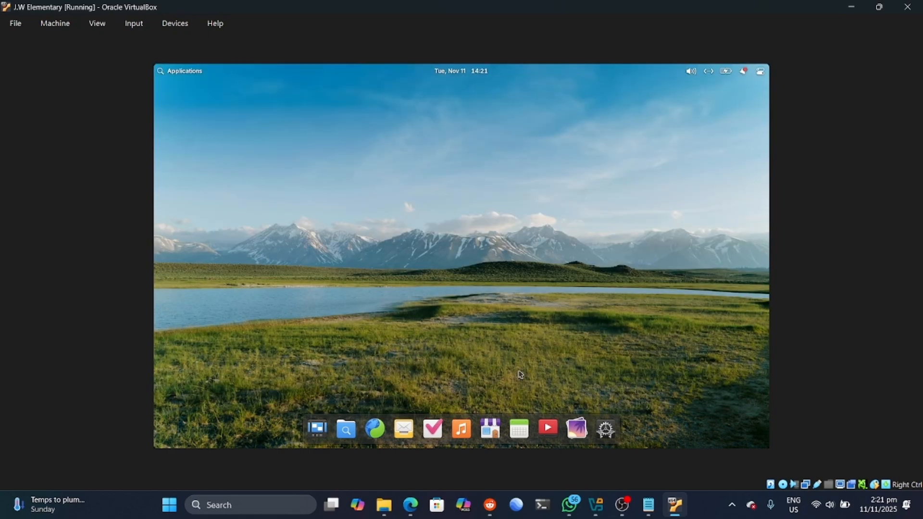
Step: Launch VLC media player from Applications > Sound & Video
click(189, 67)
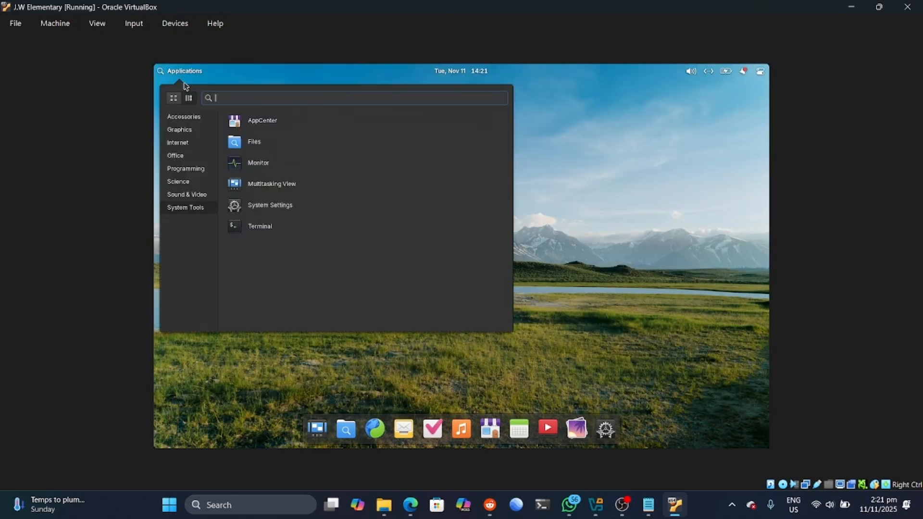
click(182, 194)
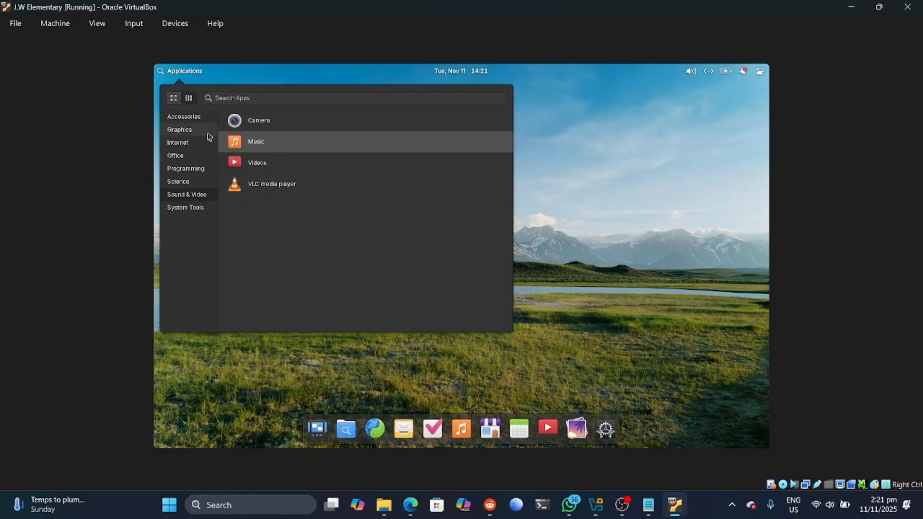
click(187, 132)
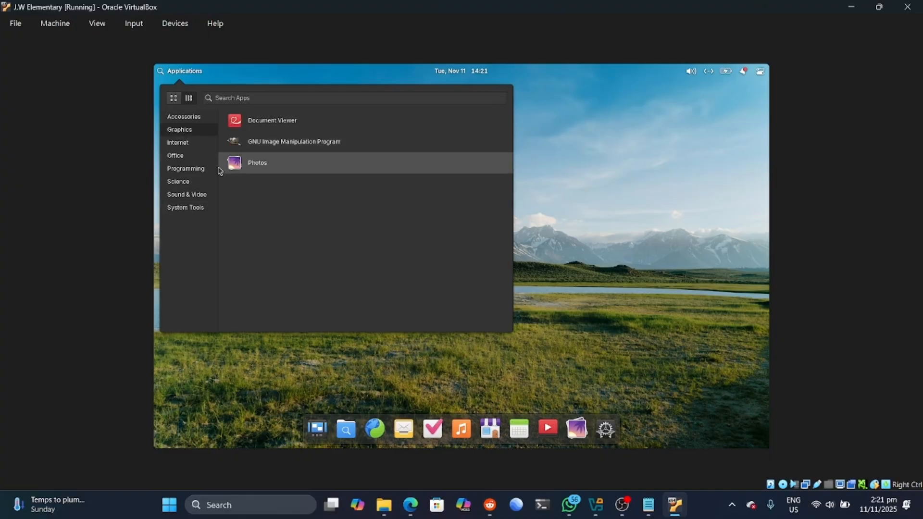
click(192, 196)
click(254, 185)
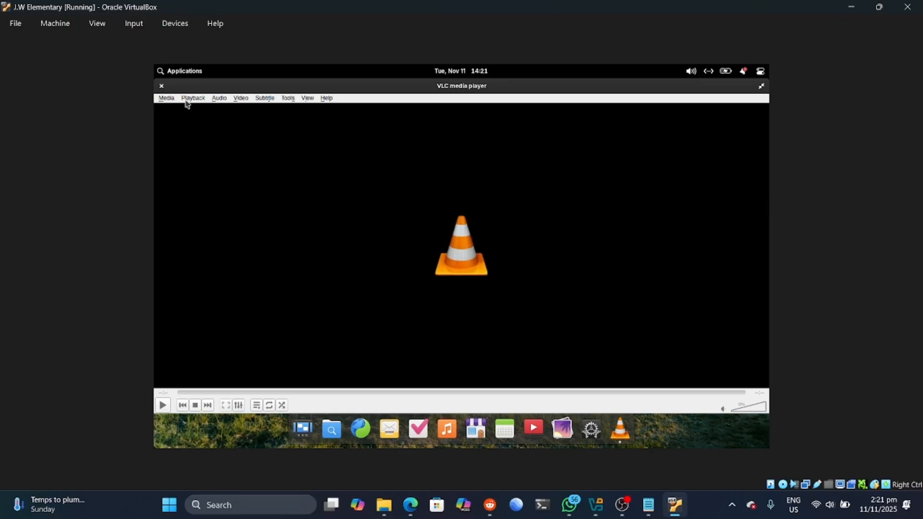
Step: Browse VLC's Help and View menus and open Tools > Effects and Filters
click(325, 99)
click(308, 98)
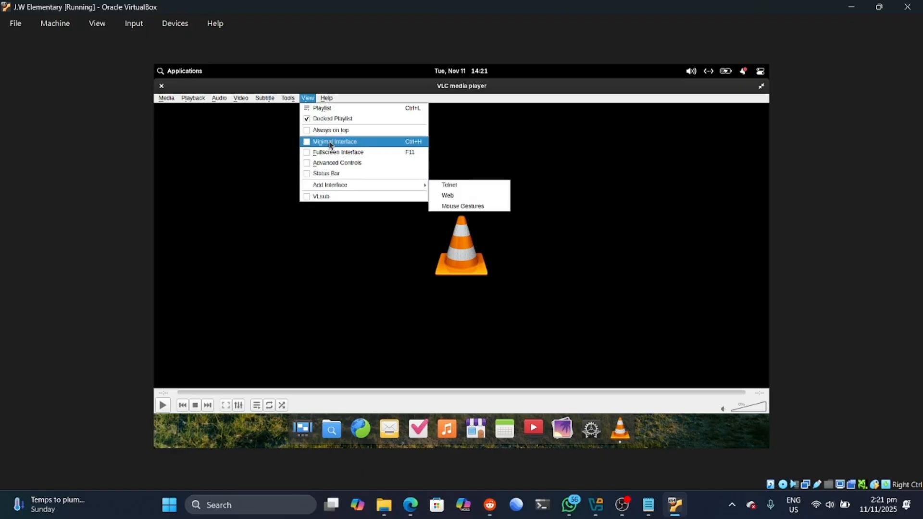
click(288, 99)
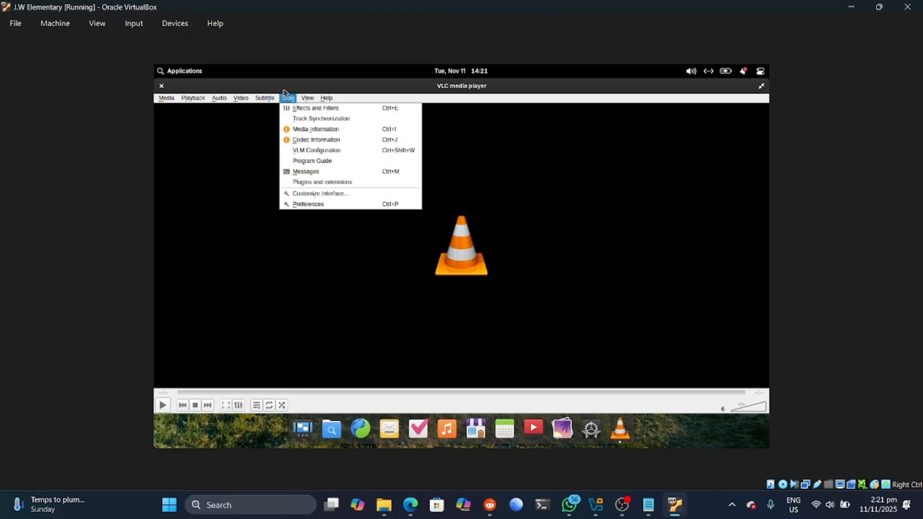
click(306, 110)
Step: Look through the video effects, synchronization, v4l2 and equalizer settings, then close the window
click(439, 103)
click(481, 102)
click(528, 105)
click(429, 99)
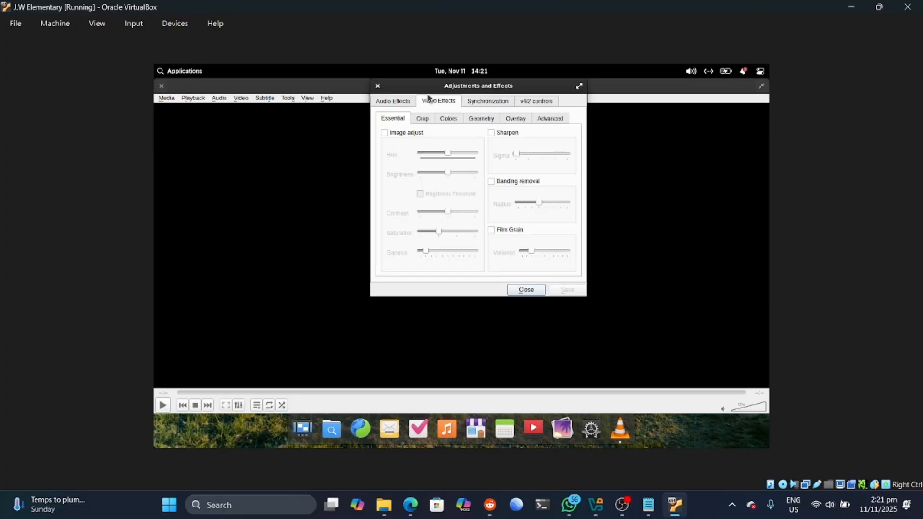
click(429, 119)
click(447, 119)
click(474, 120)
click(381, 103)
click(378, 87)
Step: Browse VLC's Subtitle, Video and Audio menus
click(265, 98)
click(275, 110)
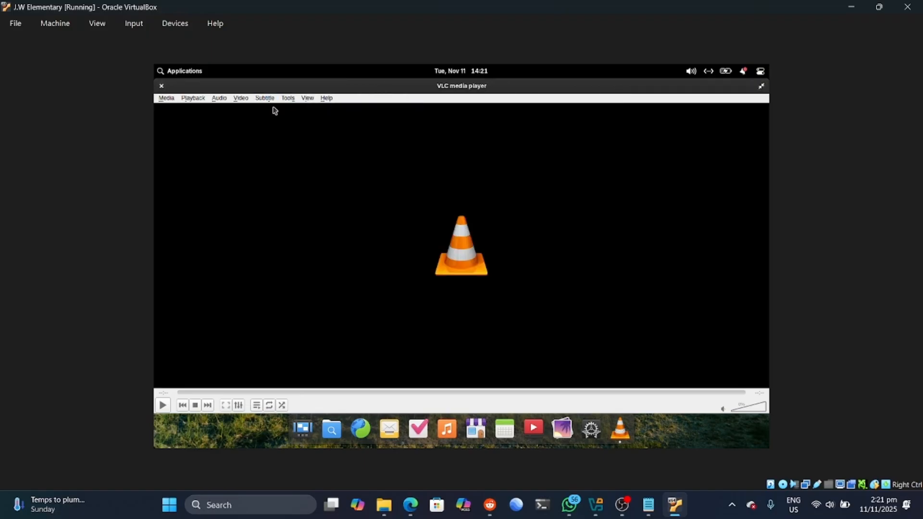
click(268, 100)
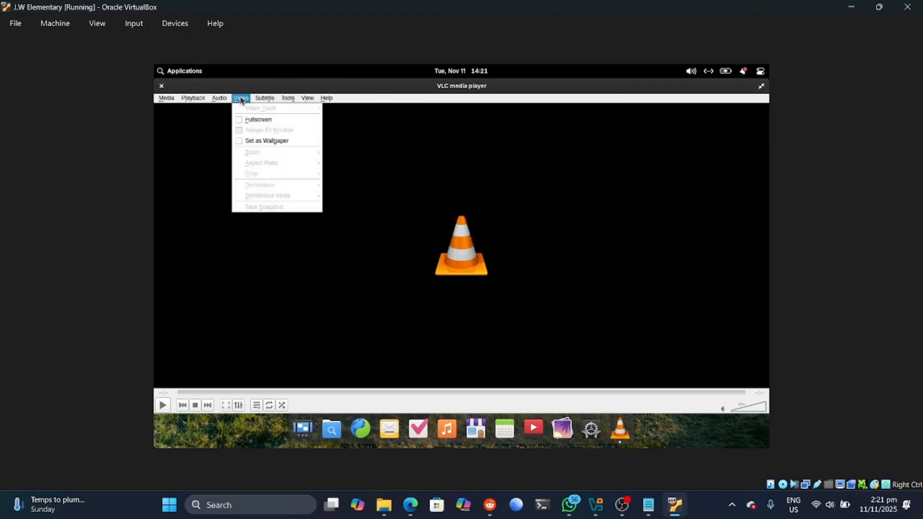
click(247, 120)
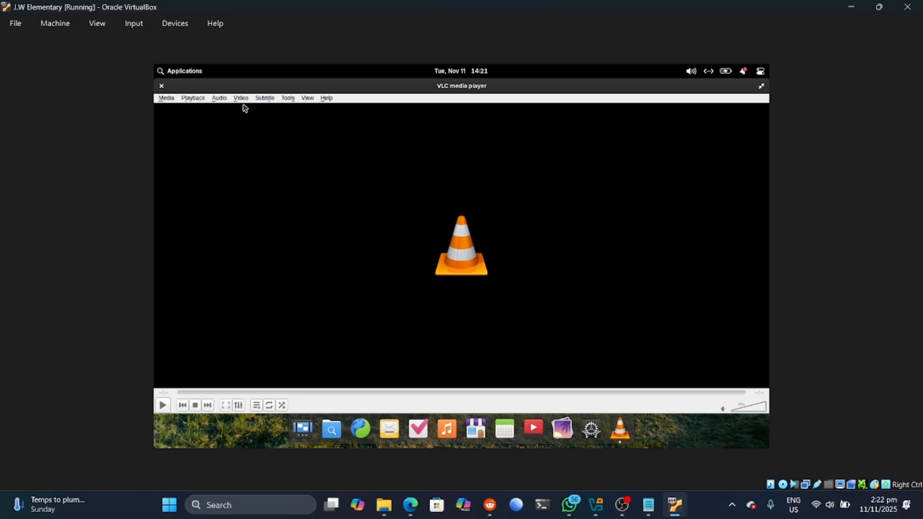
click(242, 99)
click(247, 119)
click(219, 98)
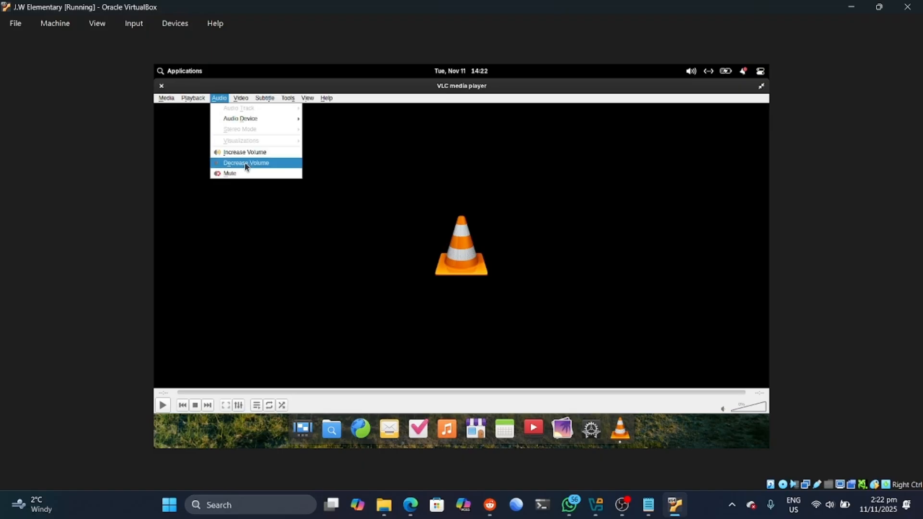
mouse_move(205, 99)
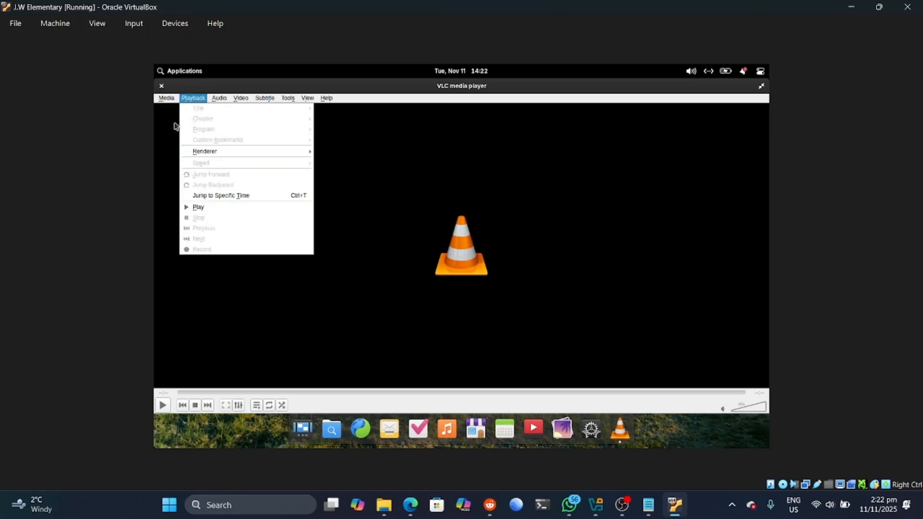
mouse_move(166, 98)
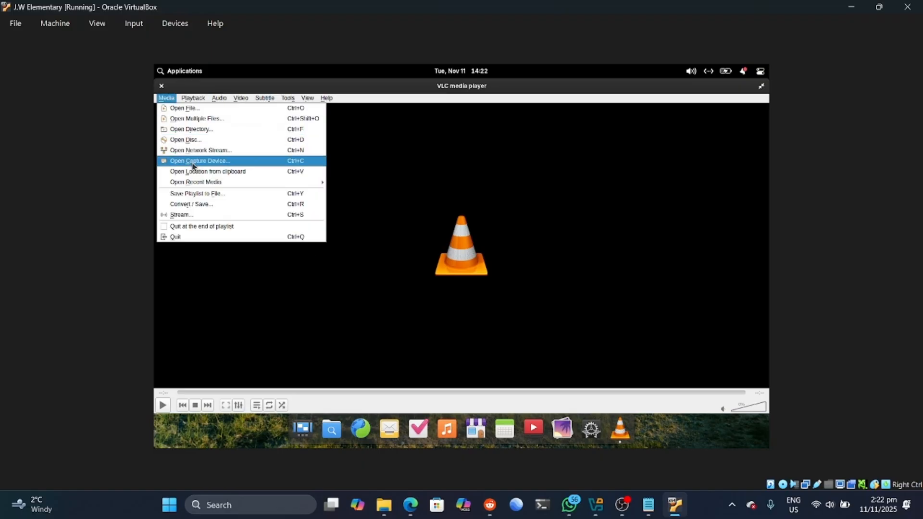
Step: Open the first downloaded video in VLC and play it fullscreen
click(184, 109)
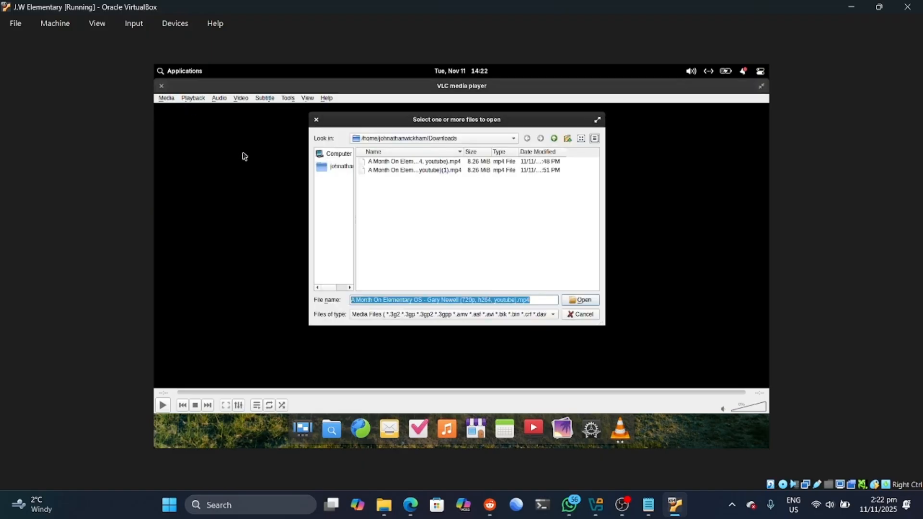
click(424, 163)
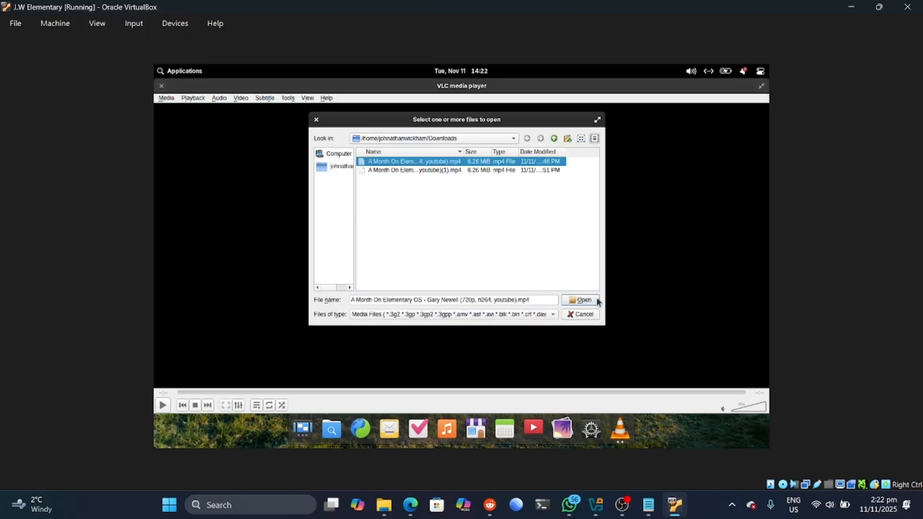
click(580, 300)
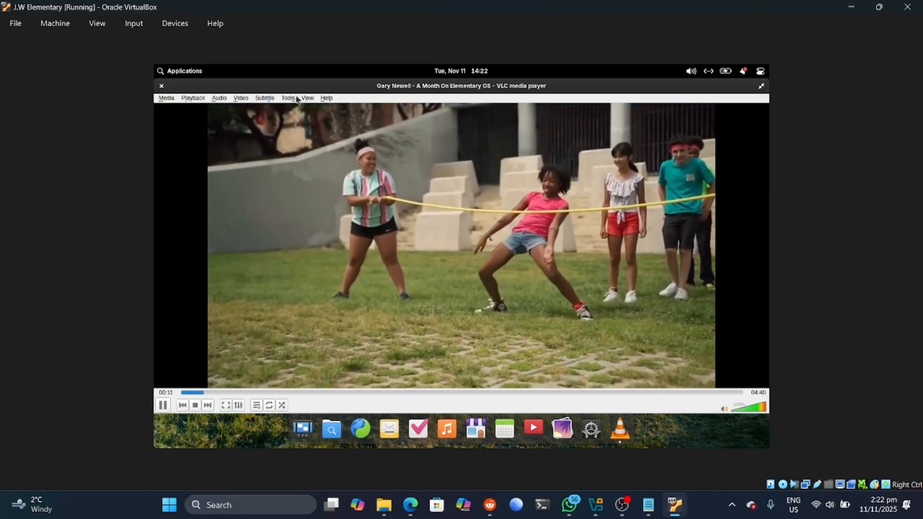
click(308, 98)
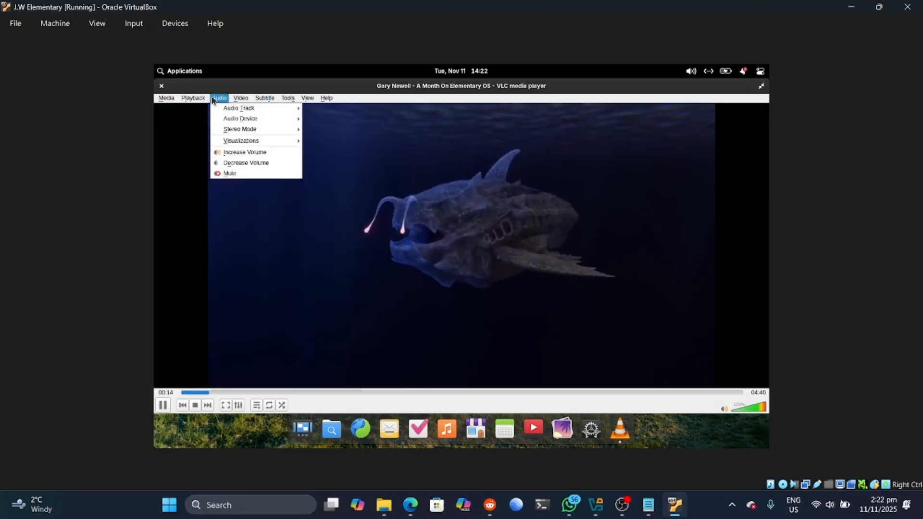
mouse_move(238, 102)
click(258, 119)
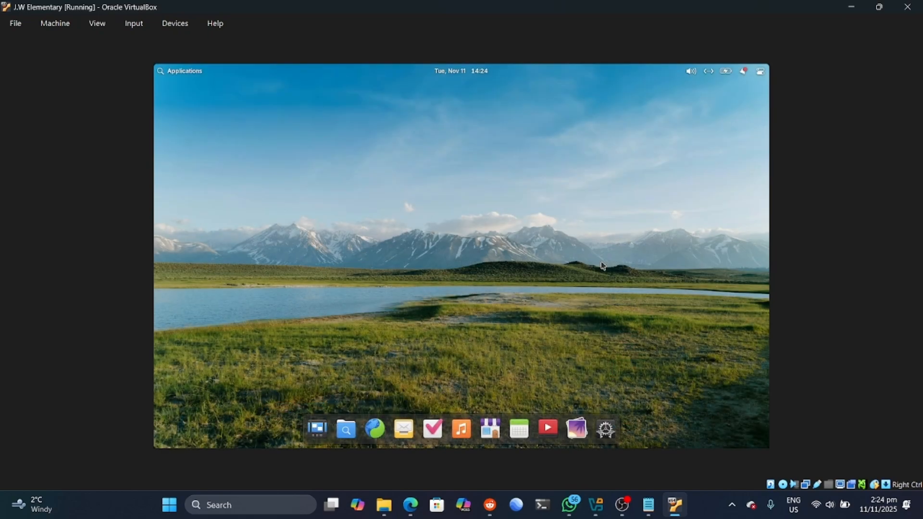
Step: Launch GIMP from Applications > Graphics and browse its Windows menu
click(180, 73)
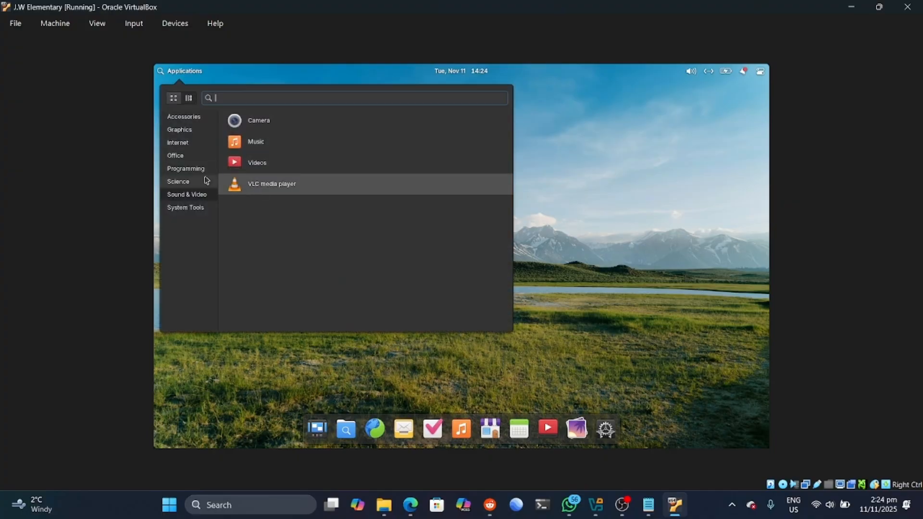
click(182, 128)
click(270, 147)
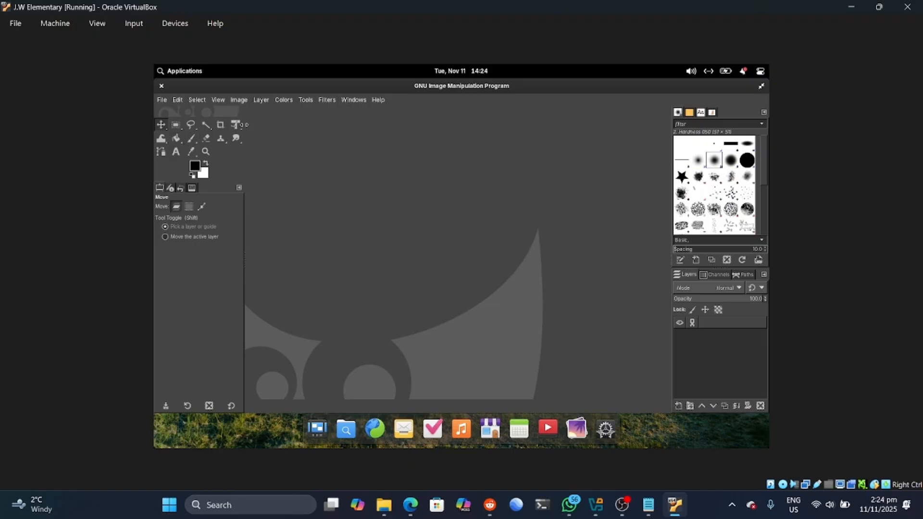
click(361, 101)
mouse_move(331, 105)
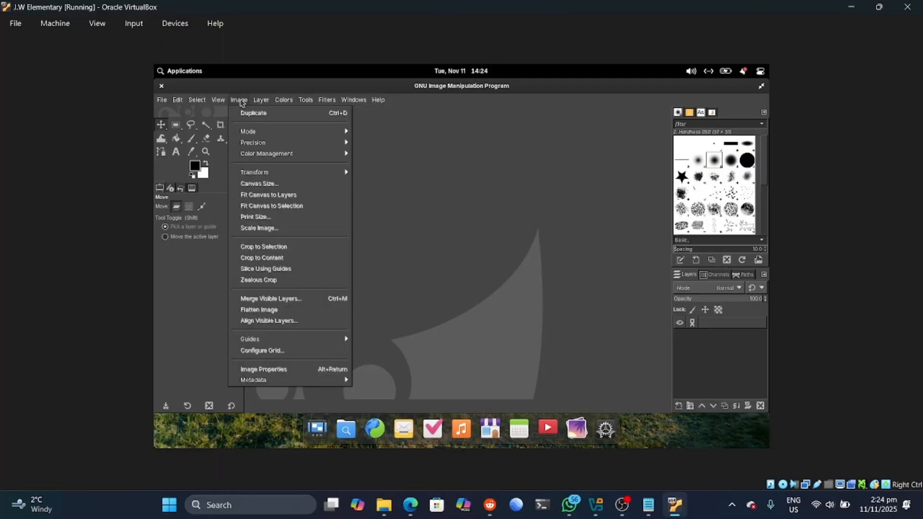
mouse_move(183, 103)
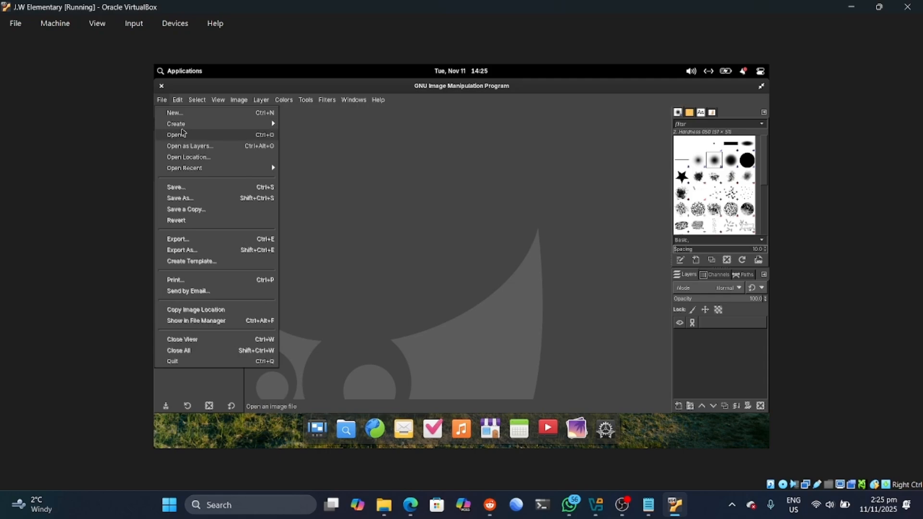
Step: Open the ginger cat photo from Recently Used, keeping its embedded colour profile
click(184, 135)
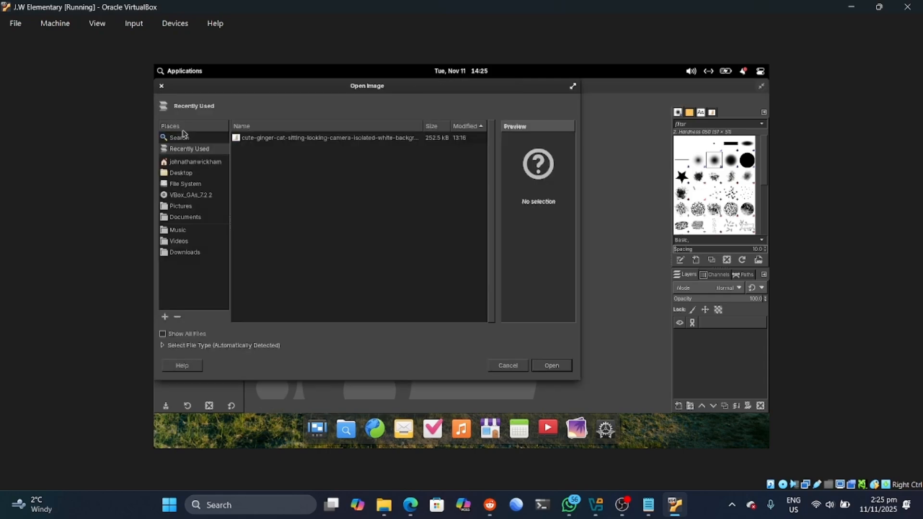
click(277, 139)
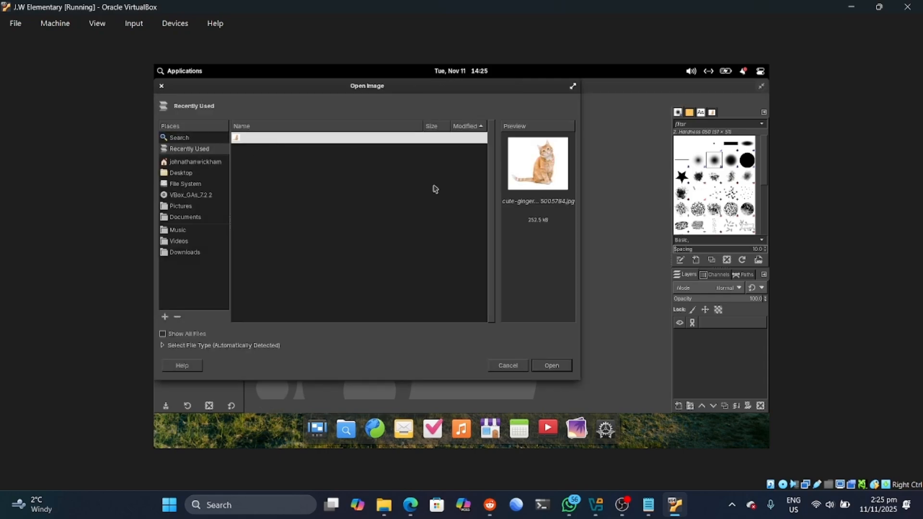
click(542, 365)
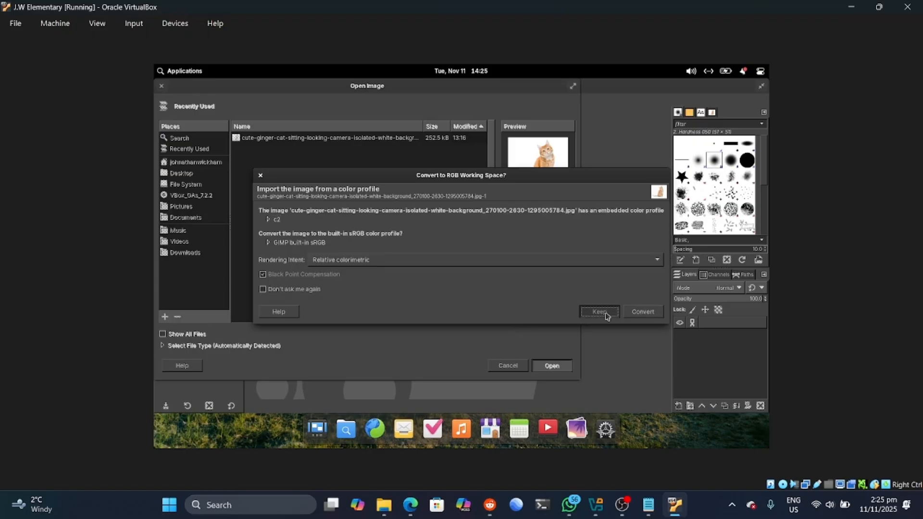
click(599, 312)
scroll(505, 183, down, 1)
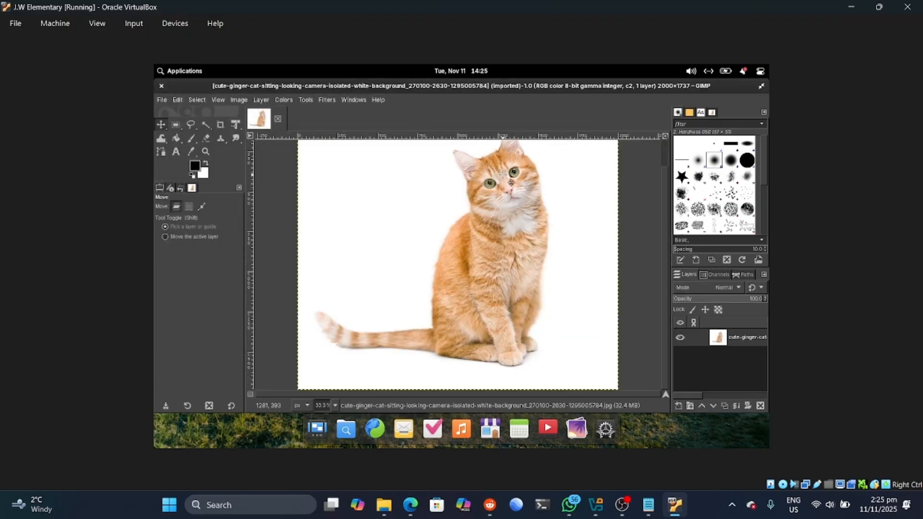
scroll(508, 185, up, 1)
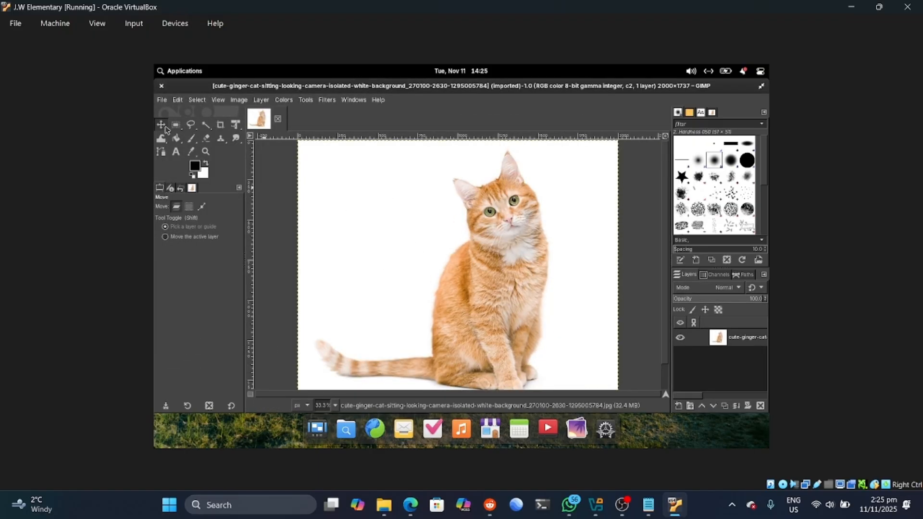
click(191, 139)
Step: Paint a black outline around the cat, hand-letter 'Mr Cat', and shift the layer right
mouse_move(452, 181)
mouse_down()
mouse_move(470, 226)
mouse_move(427, 350)
mouse_move(369, 359)
mouse_move(322, 343)
mouse_move(324, 369)
mouse_move(430, 385)
mouse_move(503, 385)
mouse_move(539, 371)
mouse_move(549, 247)
mouse_move(529, 166)
mouse_move(505, 153)
mouse_move(495, 182)
mouse_move(453, 179)
mouse_move(451, 186)
mouse_up()
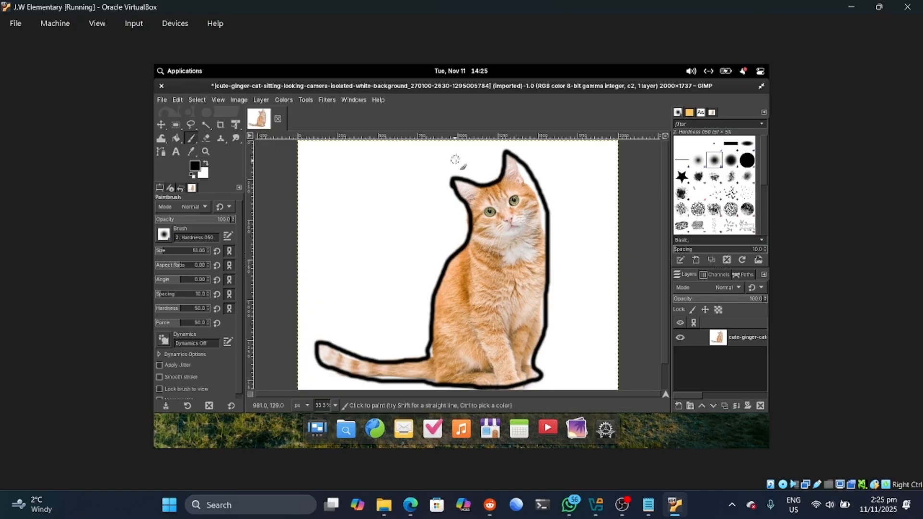
mouse_move(308, 188)
mouse_down()
mouse_move(326, 169)
mouse_move(330, 185)
mouse_move(363, 172)
mouse_move(430, 198)
mouse_up()
mouse_move(435, 160)
mouse_down()
mouse_move(445, 200)
mouse_move(444, 178)
mouse_up()
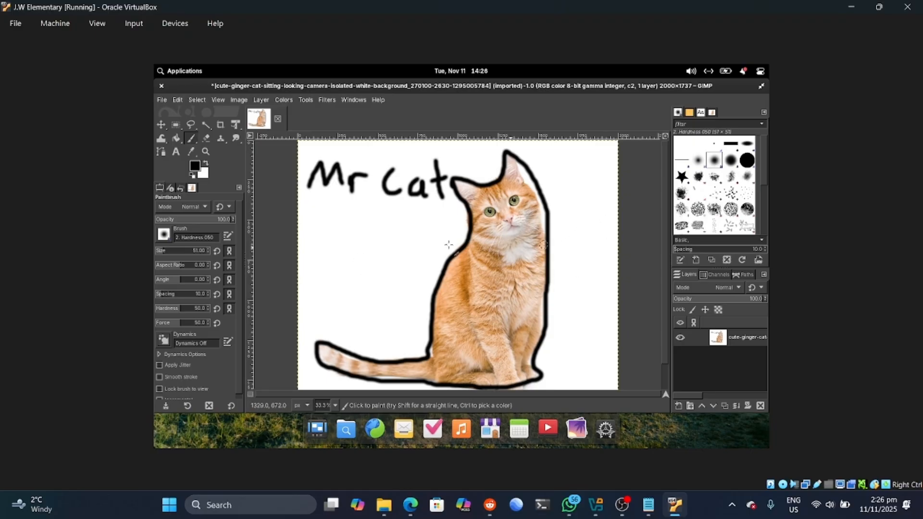
click(162, 125)
drag(541, 215, 568, 207)
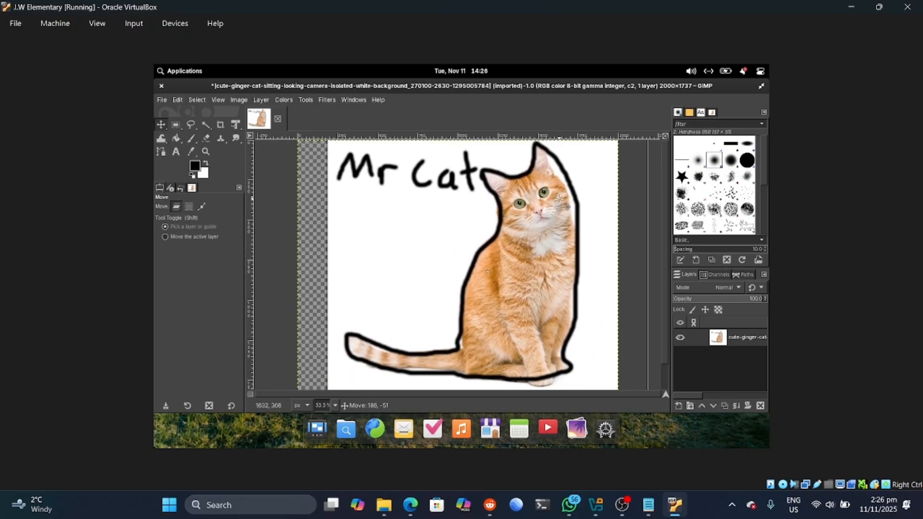
Step: Add a 'MR CAT' text box below the painted Mr Cat
click(191, 125)
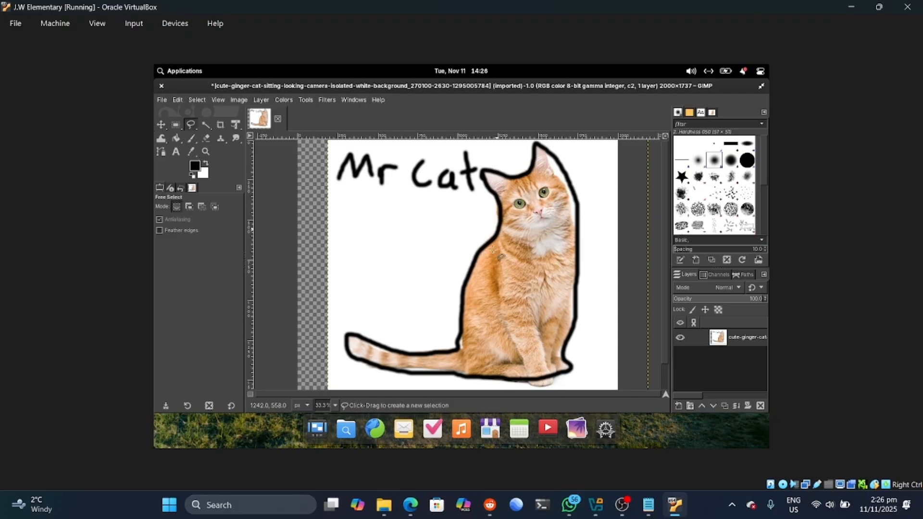
click(220, 126)
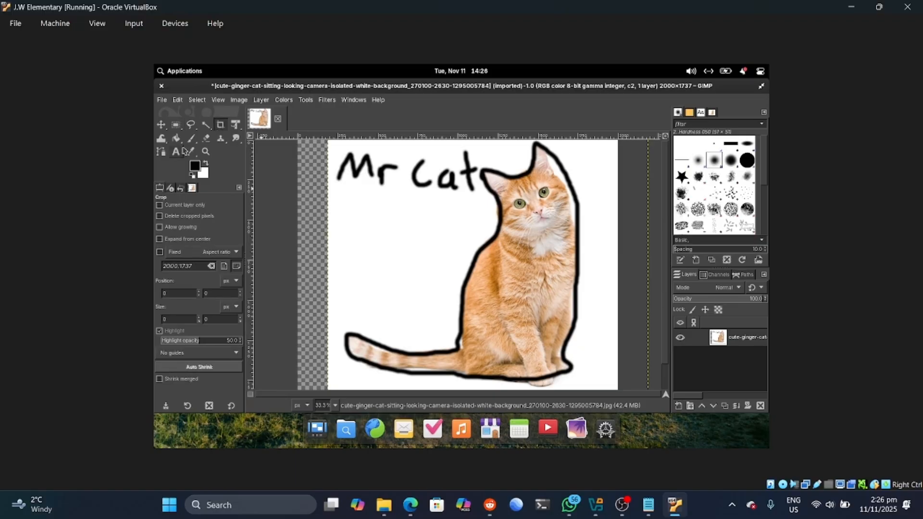
click(176, 151)
click(348, 211)
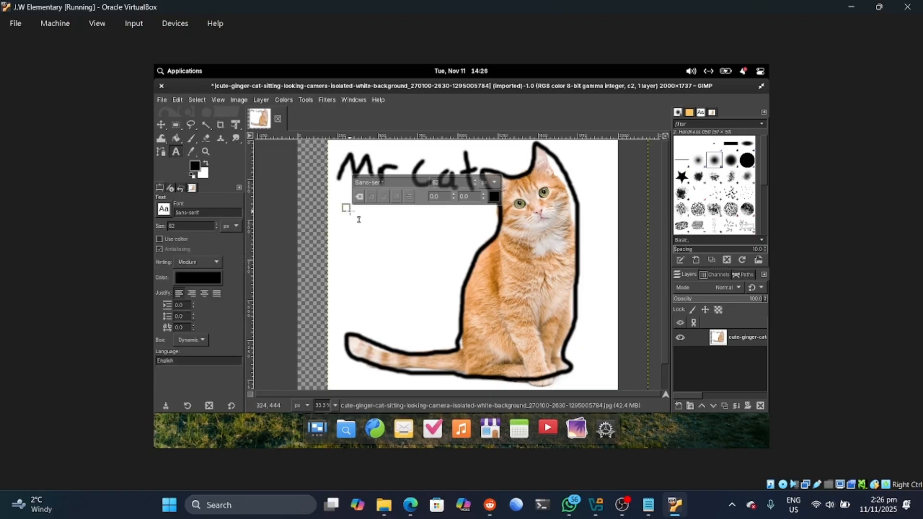
drag(356, 221, 460, 272)
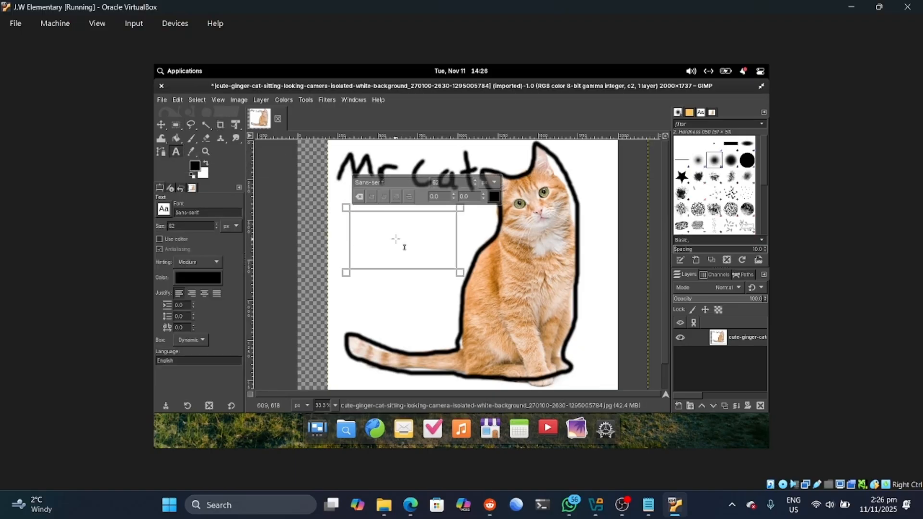
text(M)
key(Caps_Lock)
text(R CAT)
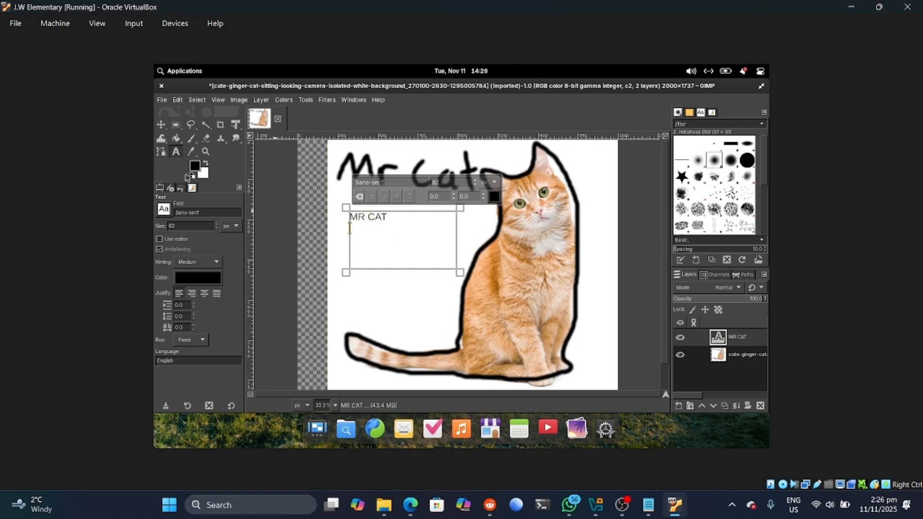
Step: Rotate the MR CAT text 90° clockwise and reposition the cat layer with the Move tool
click(161, 125)
drag(375, 224, 369, 228)
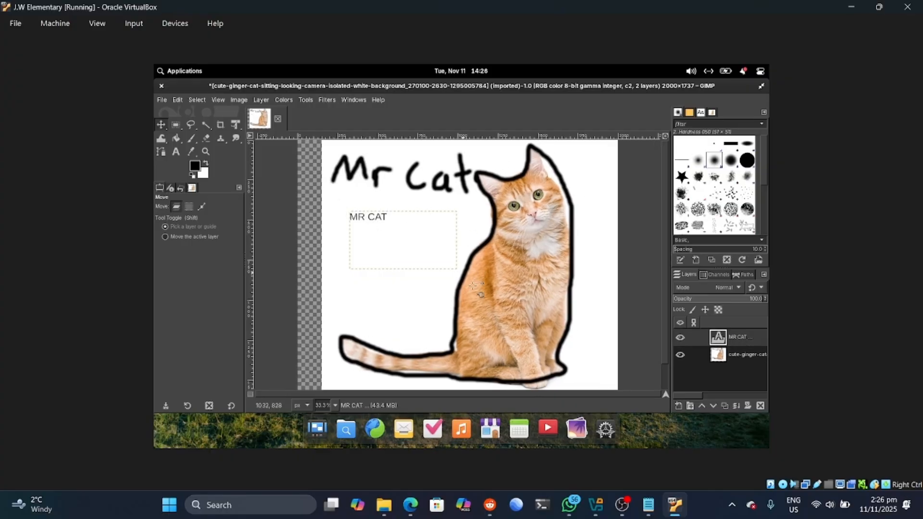
click(261, 100)
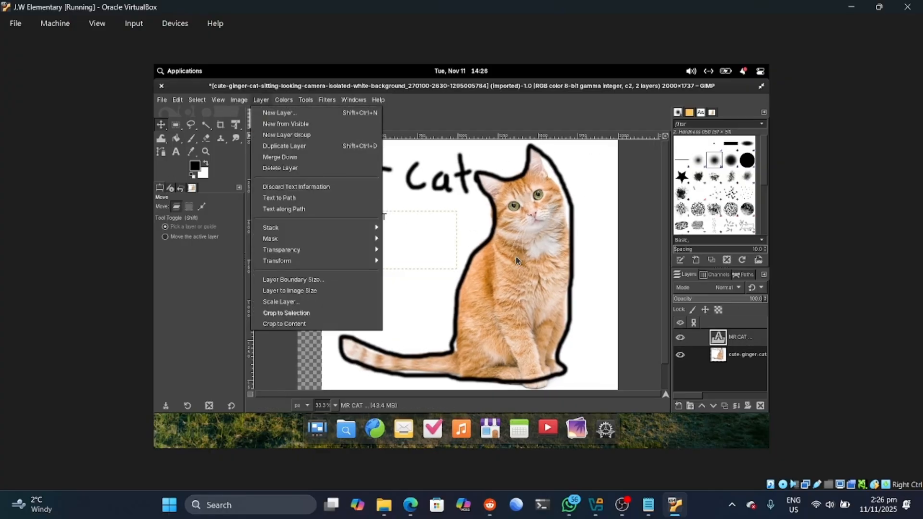
mouse_move(292, 260)
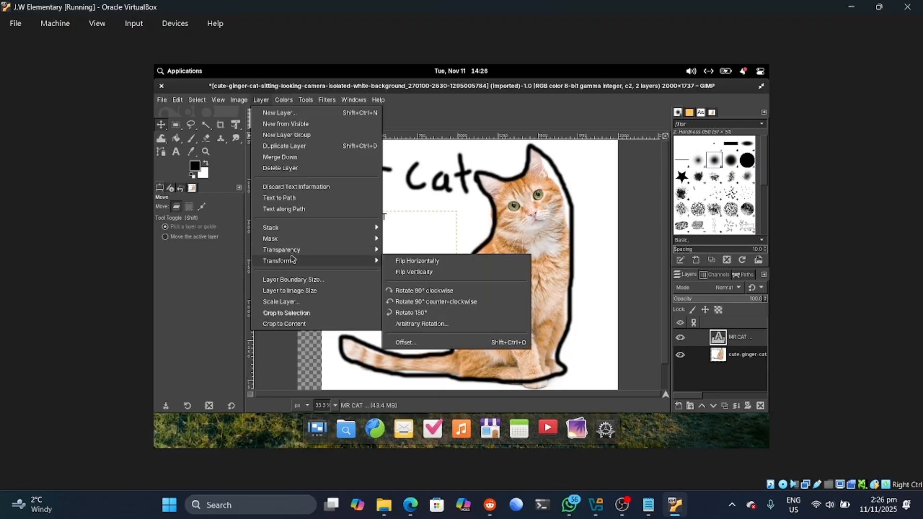
click(423, 291)
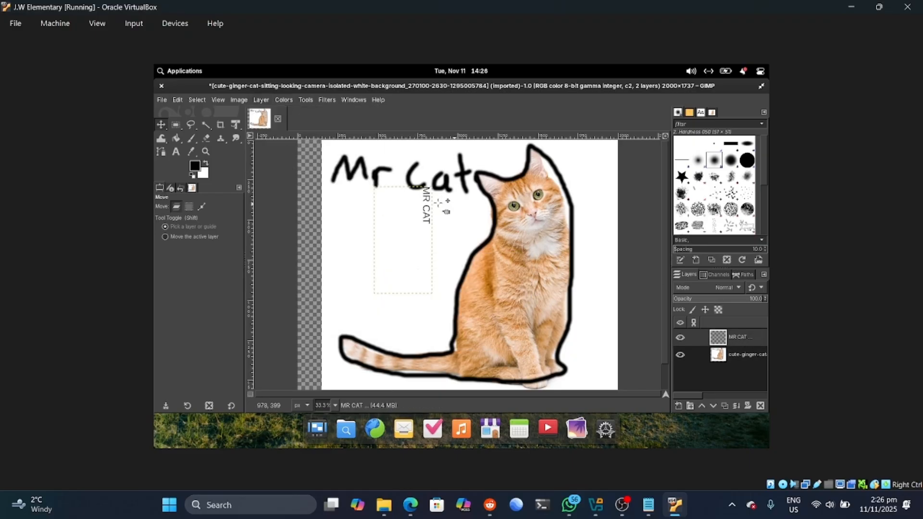
drag(430, 158, 368, 191)
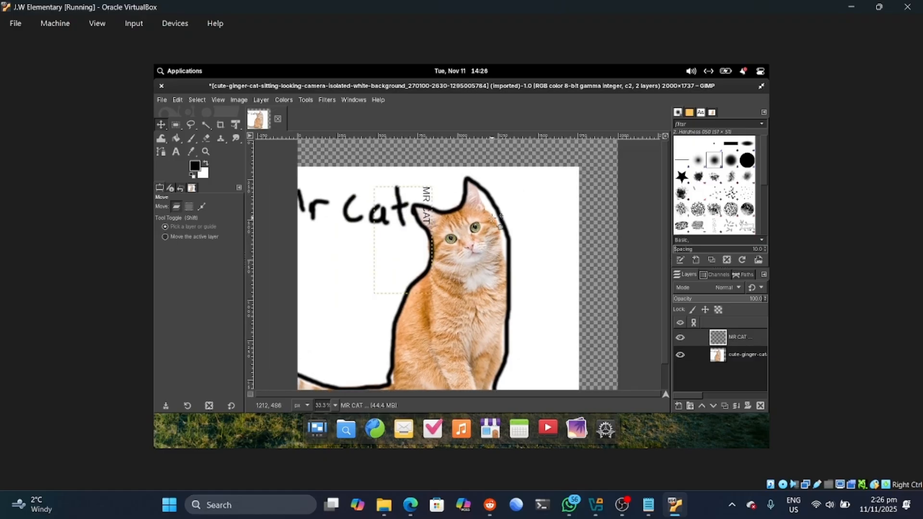
drag(434, 230, 463, 213)
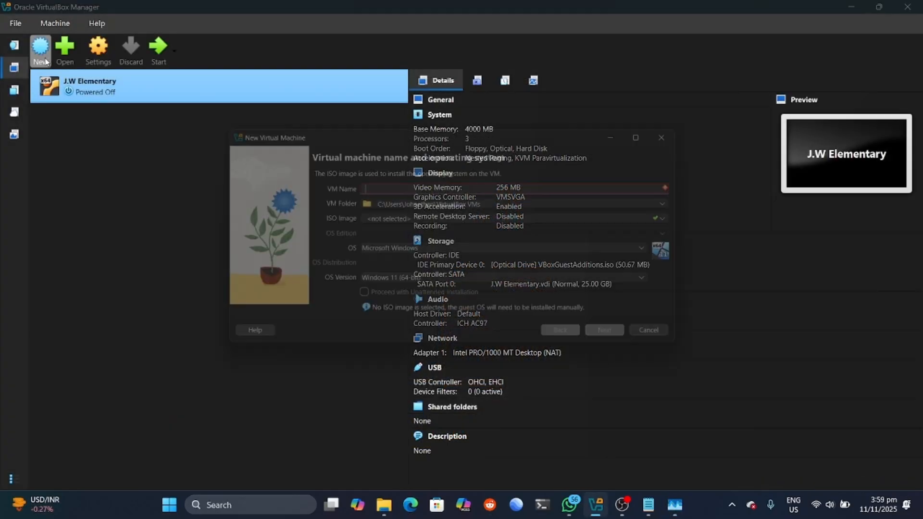
Step: Name the new VM 'J.W Elementary 2' and choose the elementary OS ISO
key(Caps_Lock)
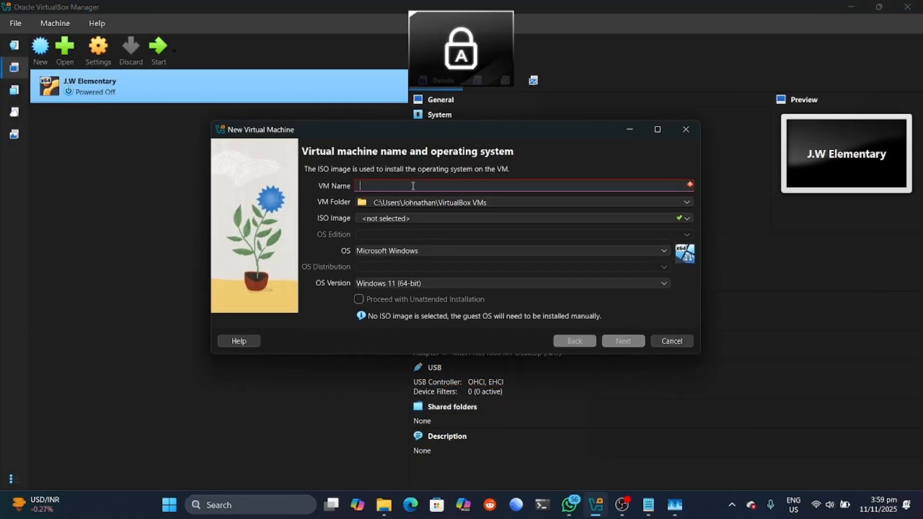
text(J.W E)
key(Caps_Lock)
text(leme)
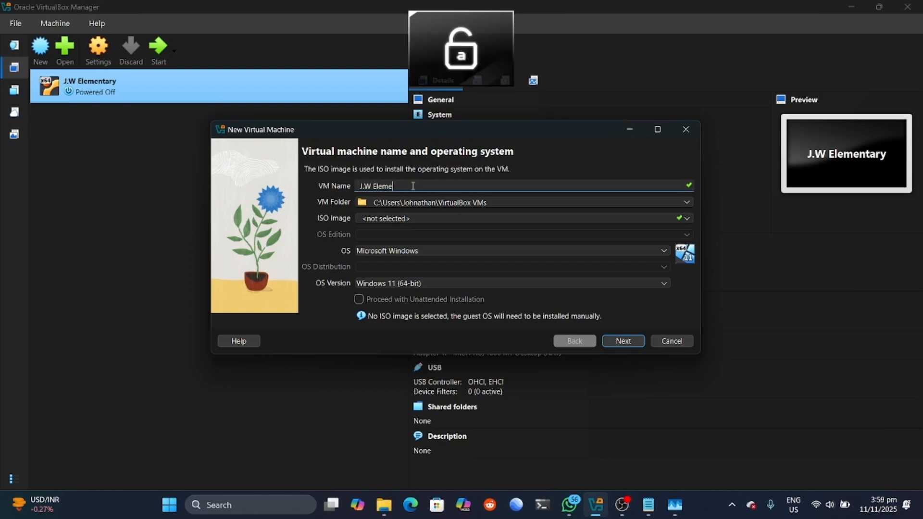
text(ntary 2)
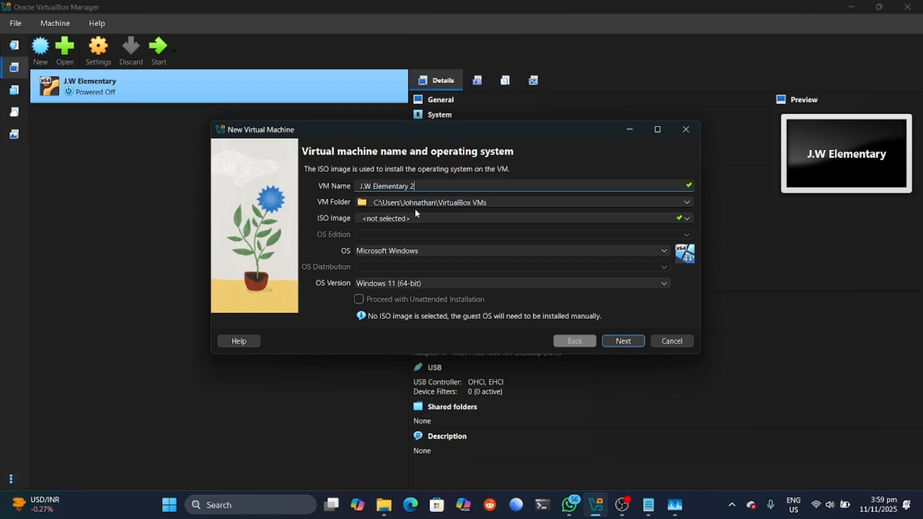
click(681, 218)
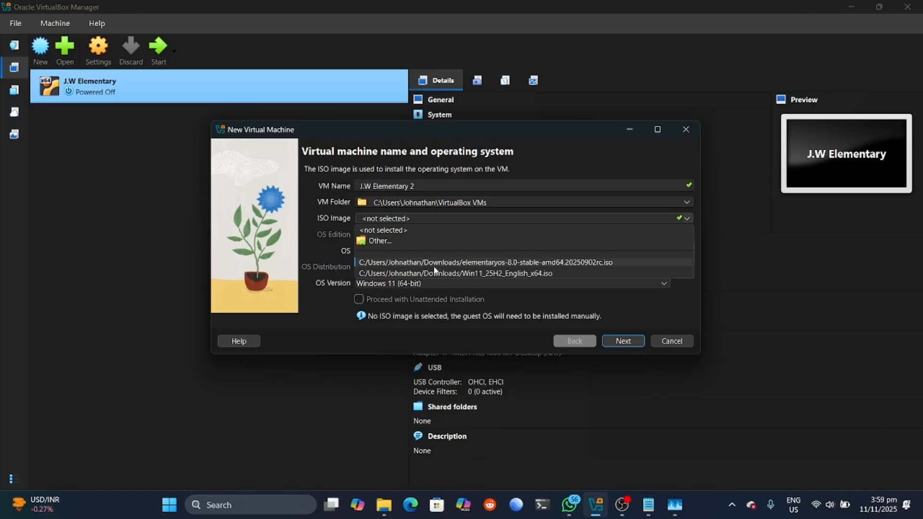
click(452, 262)
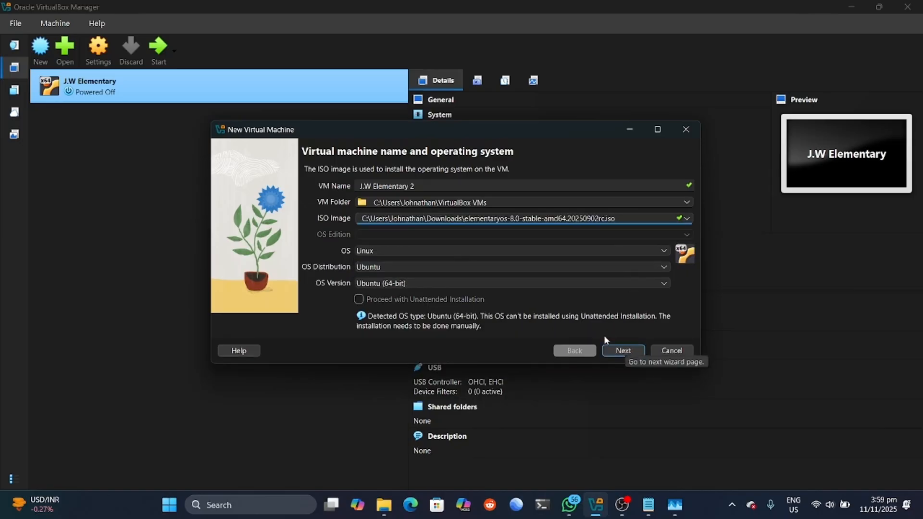
Step: Create the VM with 2048 MB memory and a 25 GB disk, then start it
click(623, 350)
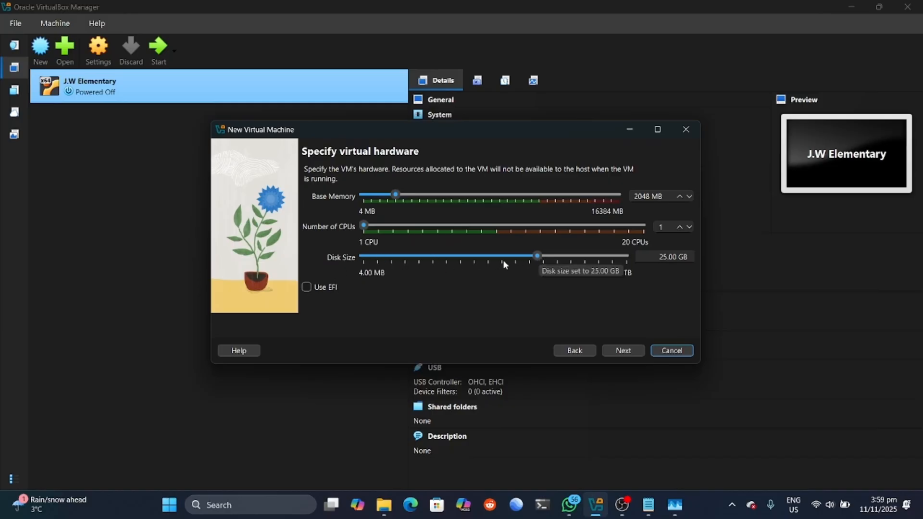
click(621, 349)
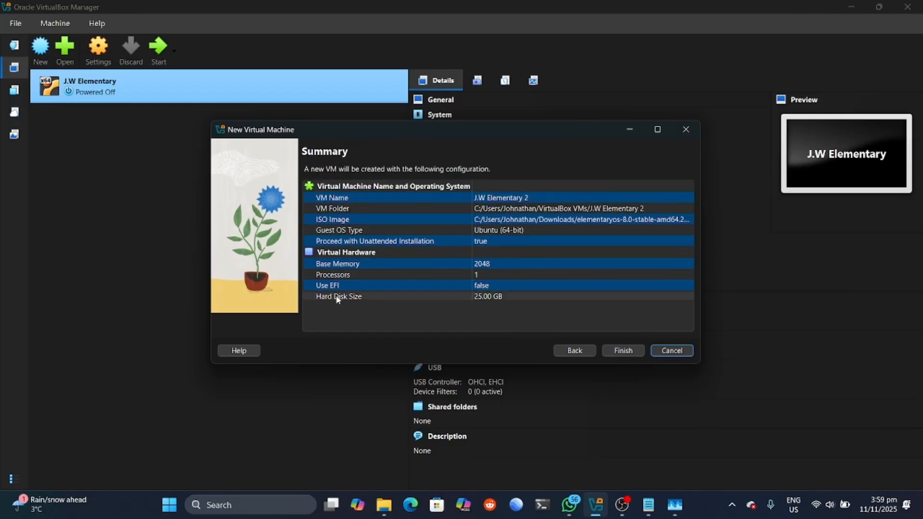
click(623, 350)
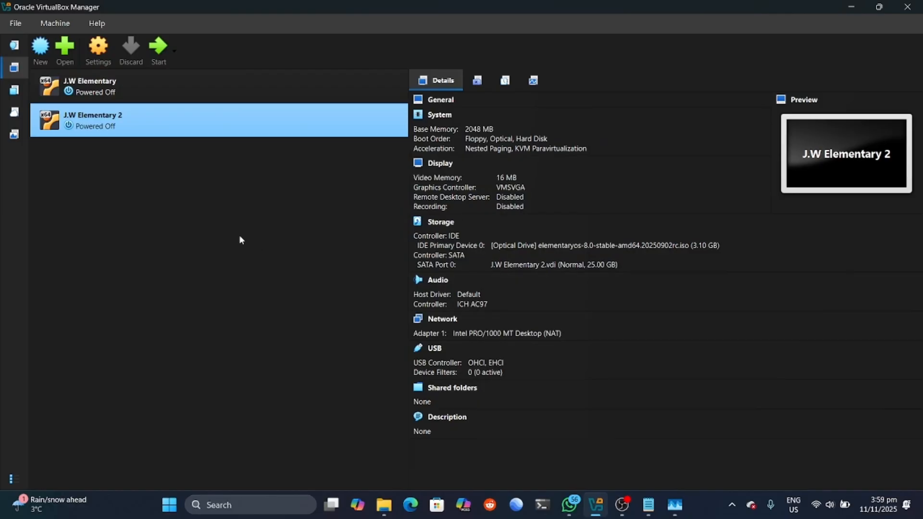
click(160, 50)
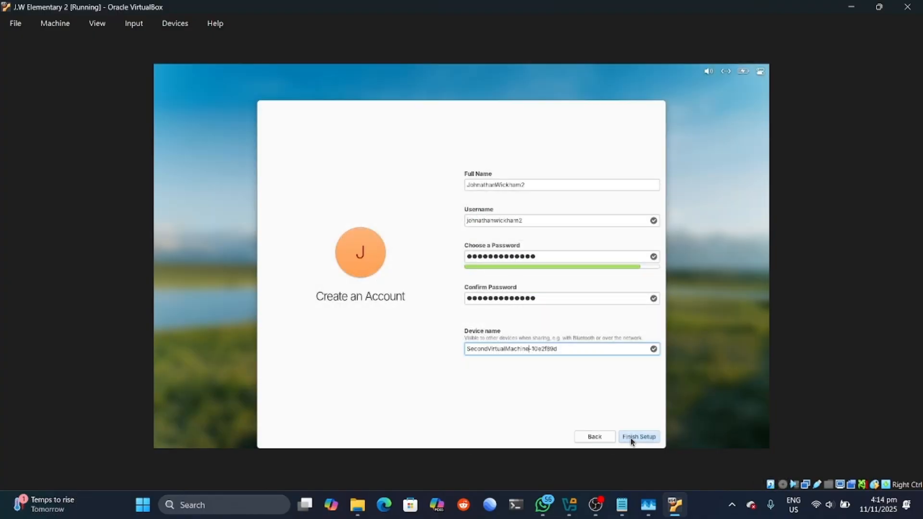
Step: Finish creating the user account and submit the account password at the login screen
click(632, 438)
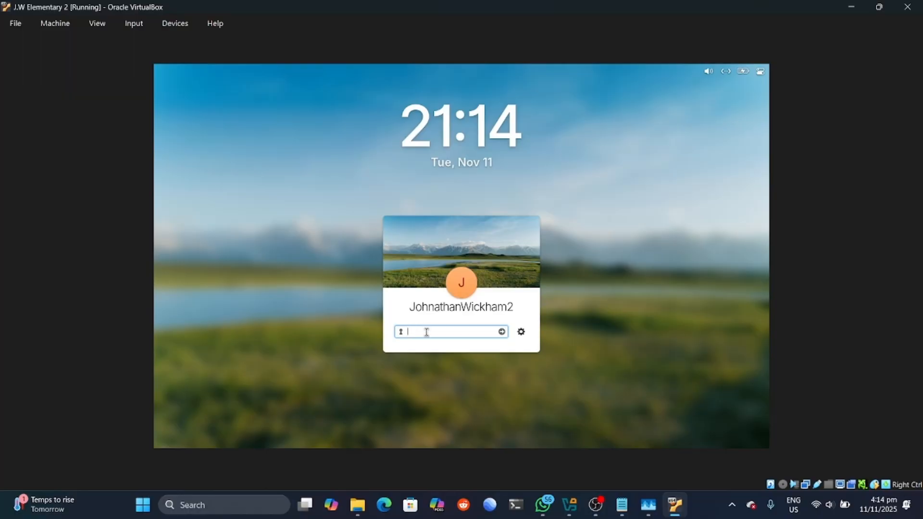
key(Caps_Lock)
text(●)
key(Caps_Lock)
text(●●●●)
key(Return)
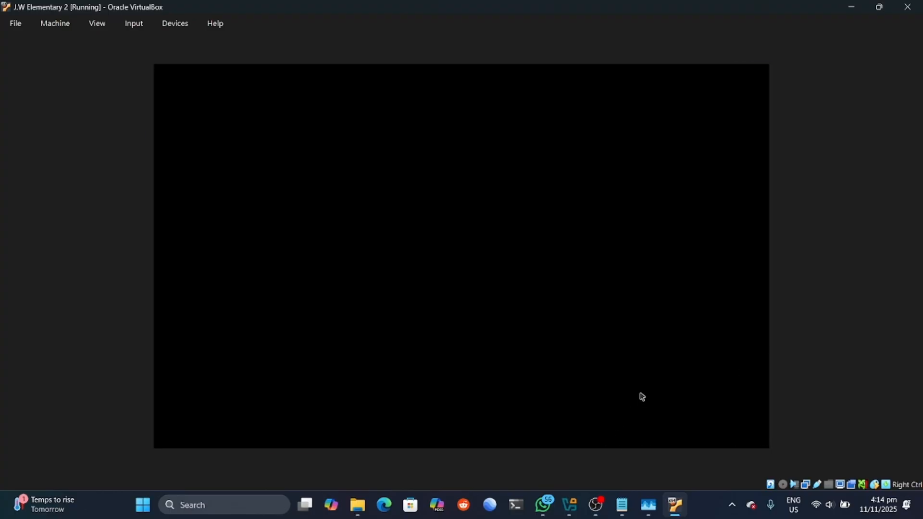
Step: Re-enter the account password to sign in, then skip all Welcome setup steps
key(Caps_Lock)
text(●)
key(Caps_Lock)
text(●●●●●●)
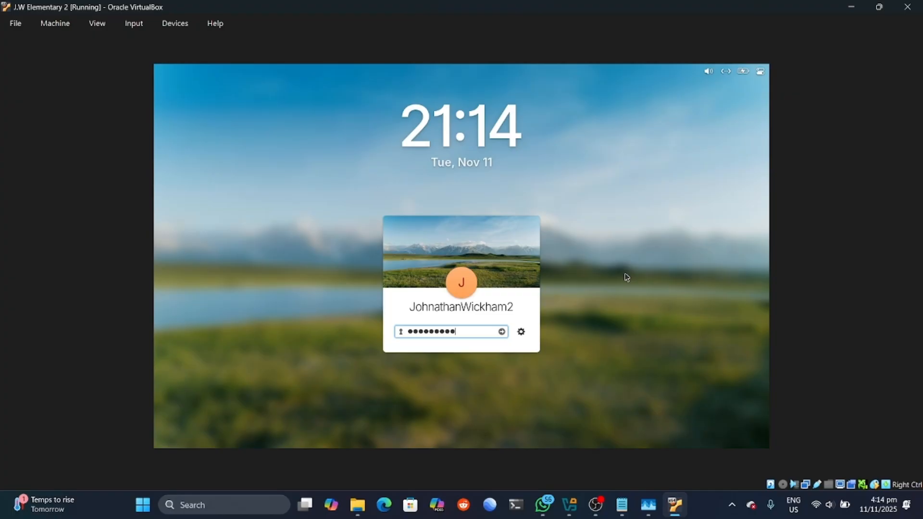
click(502, 332)
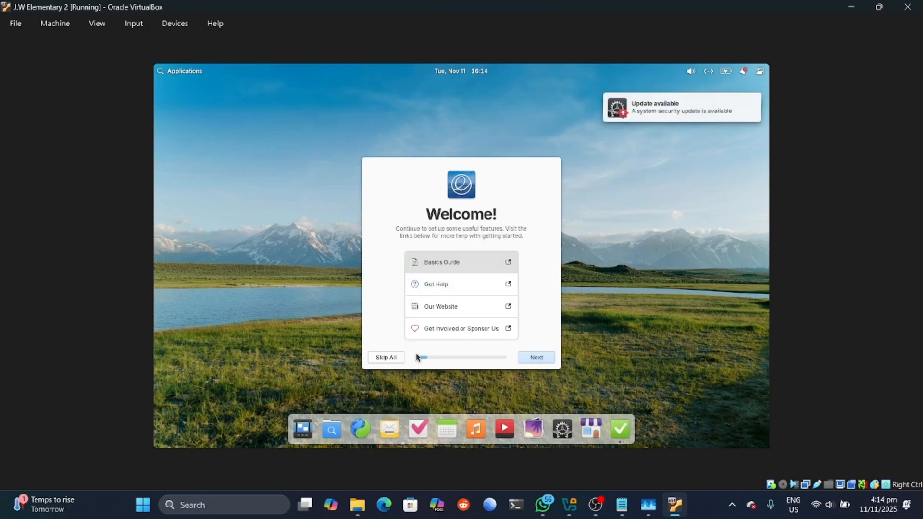
click(385, 357)
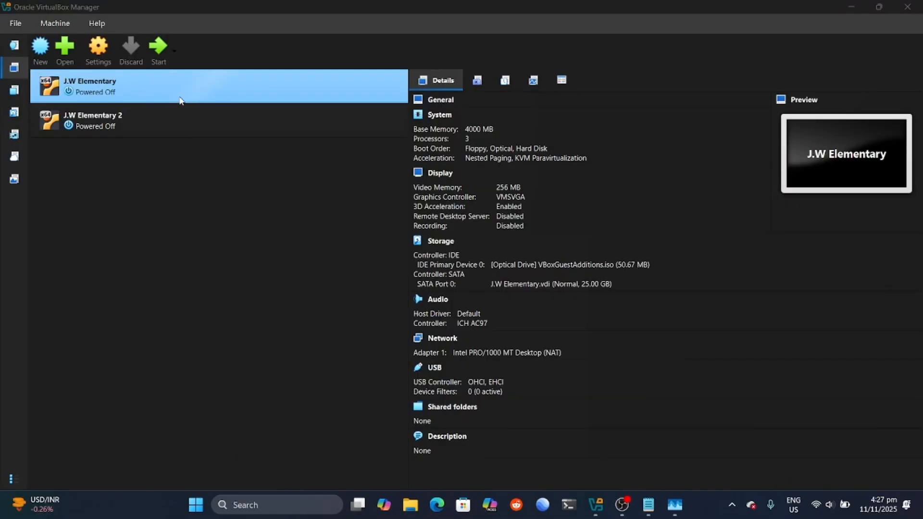
Step: Enable Adapter 2 on J.W Elementary, attached to Host-only Adapter, and save
click(178, 109)
click(175, 91)
click(97, 49)
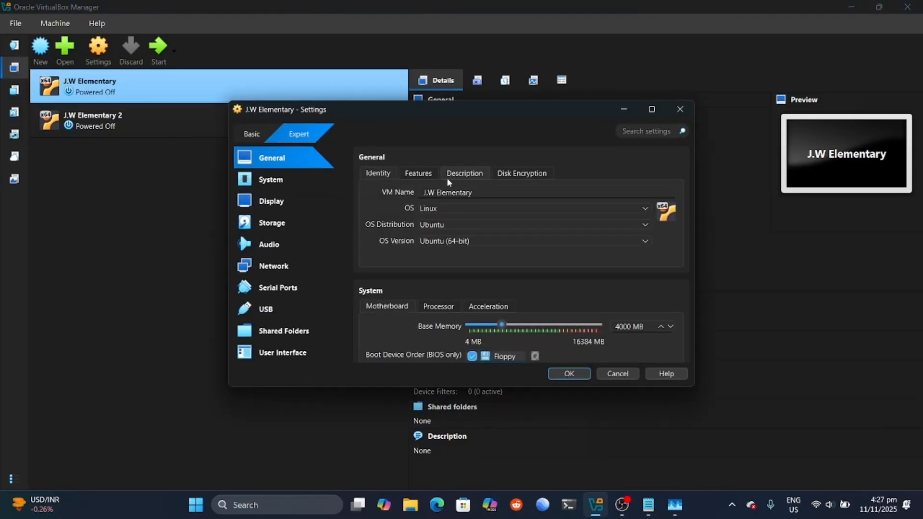
click(278, 269)
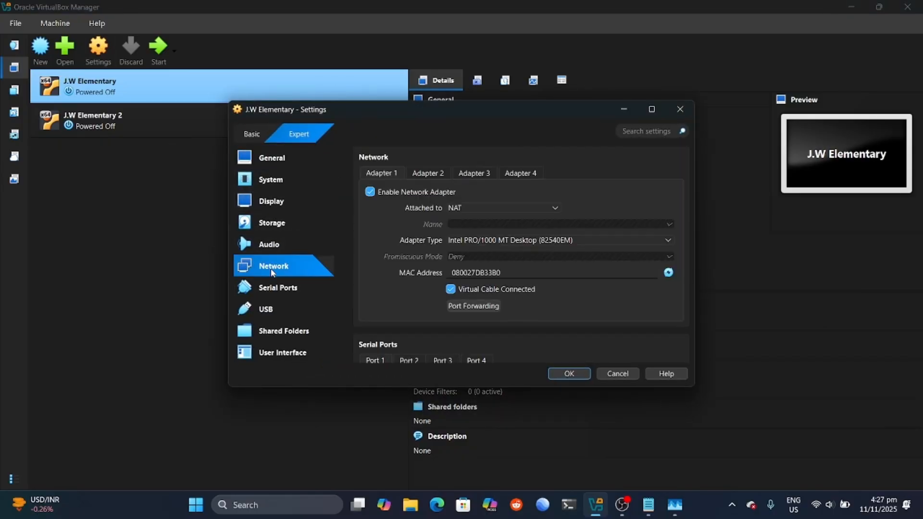
click(417, 173)
click(369, 191)
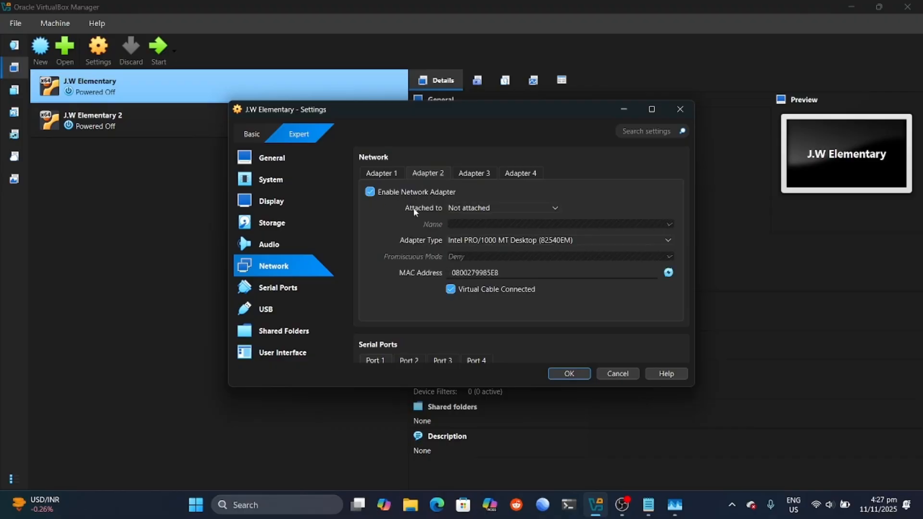
click(486, 208)
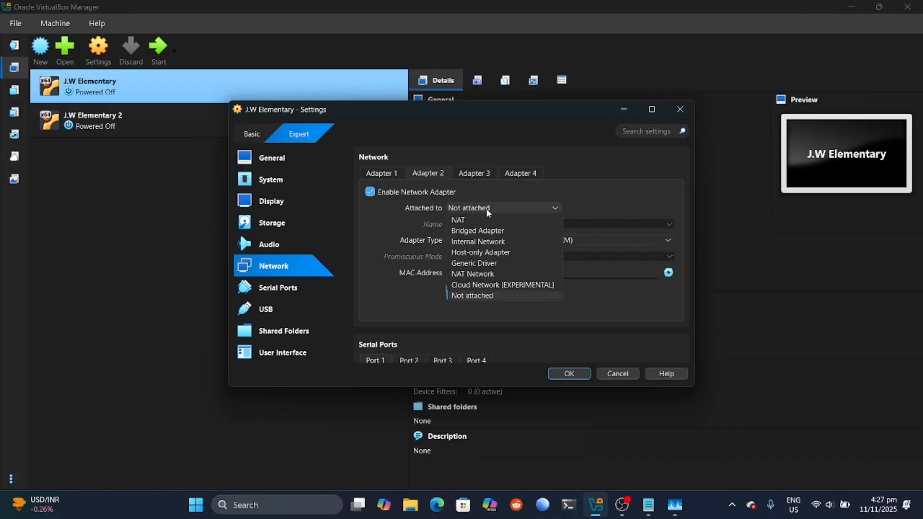
click(472, 252)
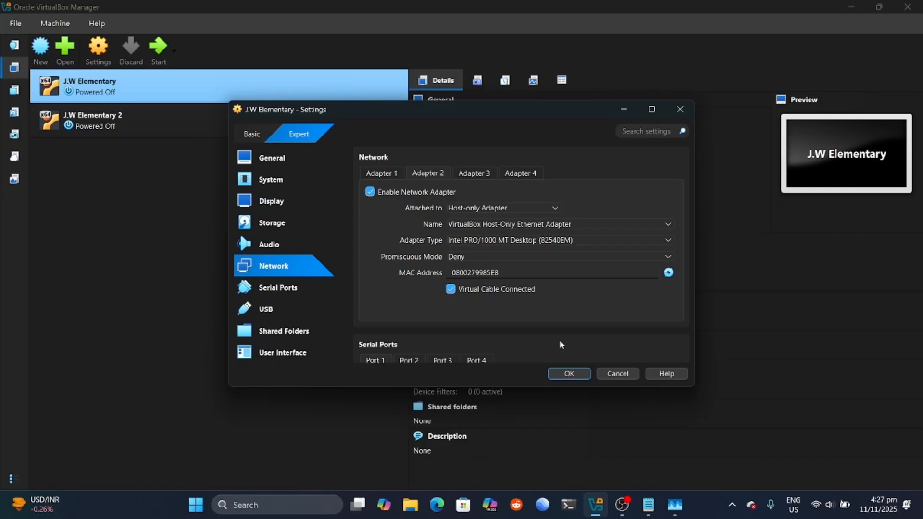
click(575, 370)
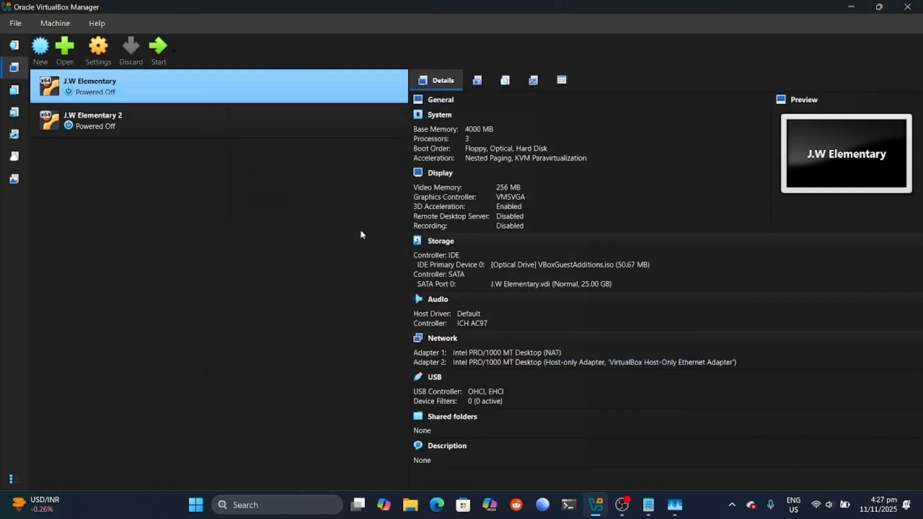
Step: Enable Adapter 2 on J.W Elementary 2 and attach it to Host-only Adapter
click(145, 120)
click(98, 48)
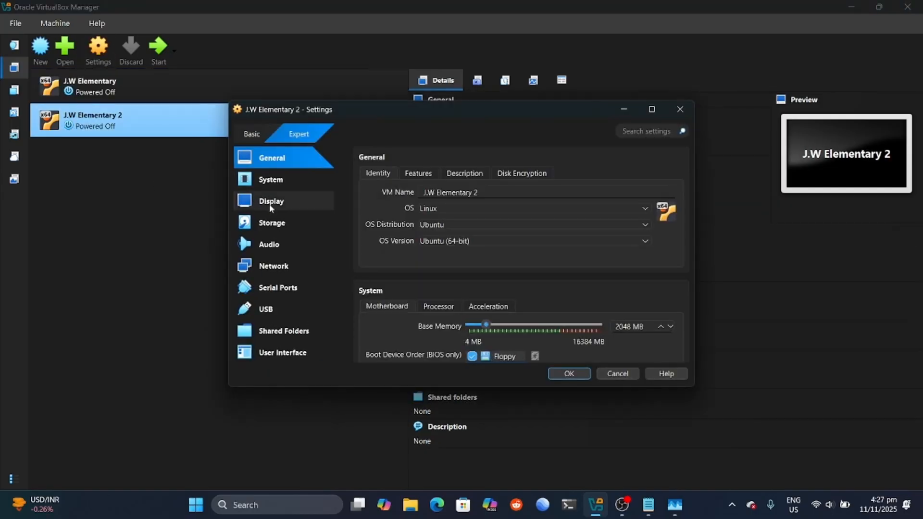
click(272, 265)
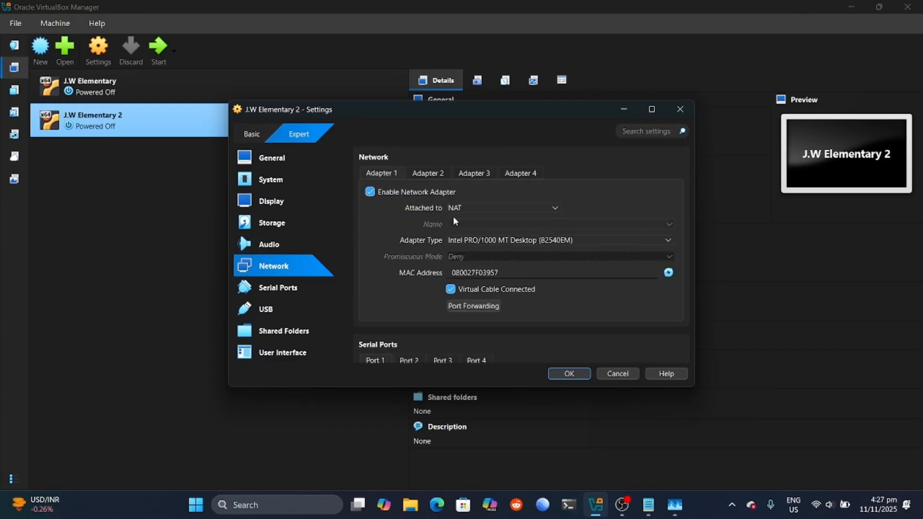
click(414, 173)
click(371, 192)
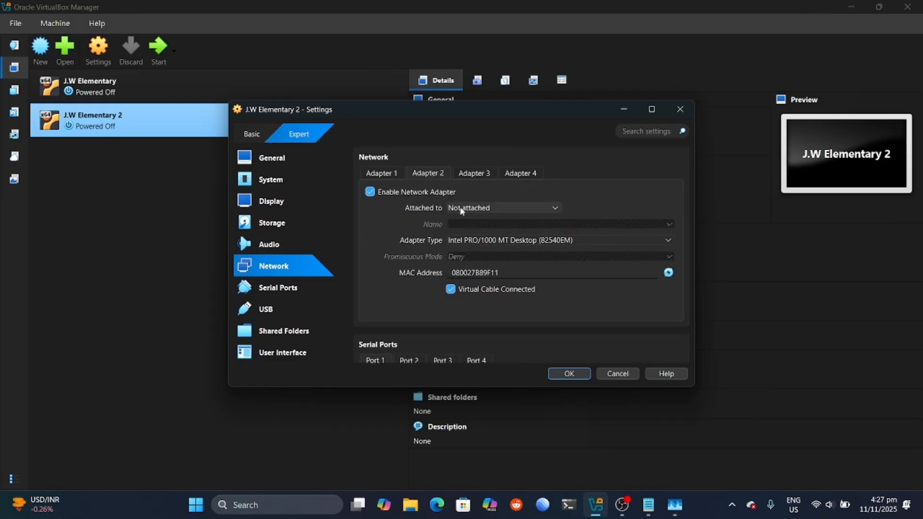
click(502, 207)
click(482, 250)
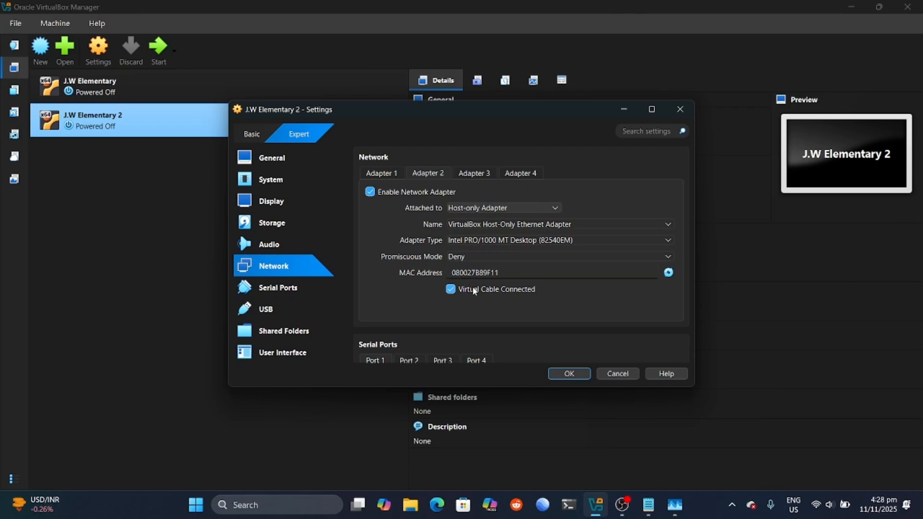
Step: Save J.W Elementary 2's network settings and start the J.W Elementary 2 machine
click(569, 374)
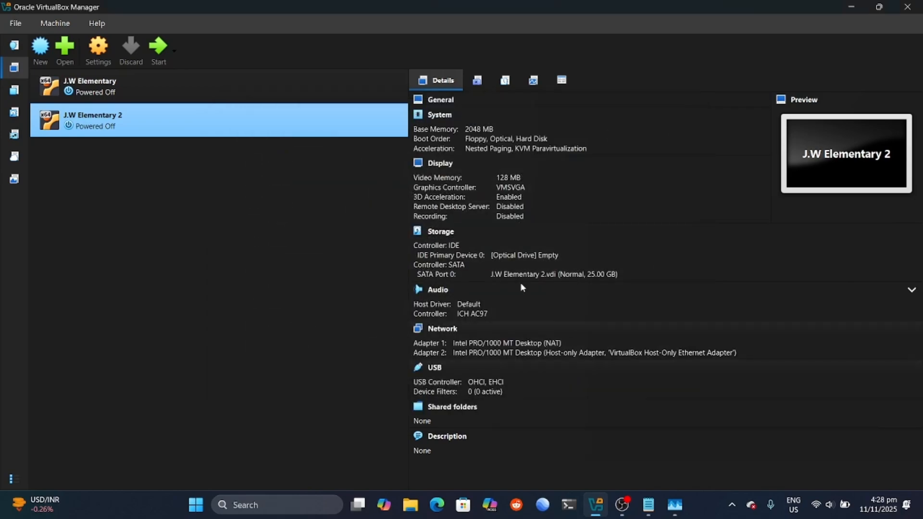
click(178, 92)
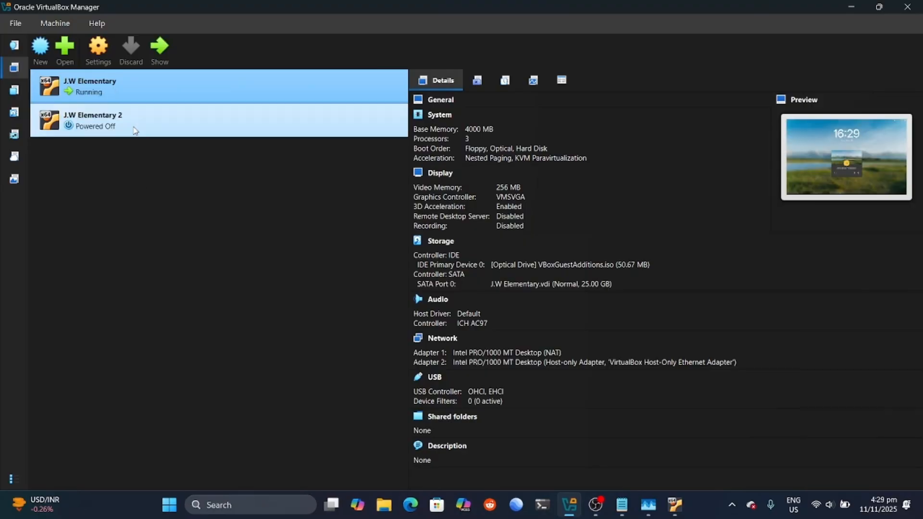
click(137, 121)
click(162, 46)
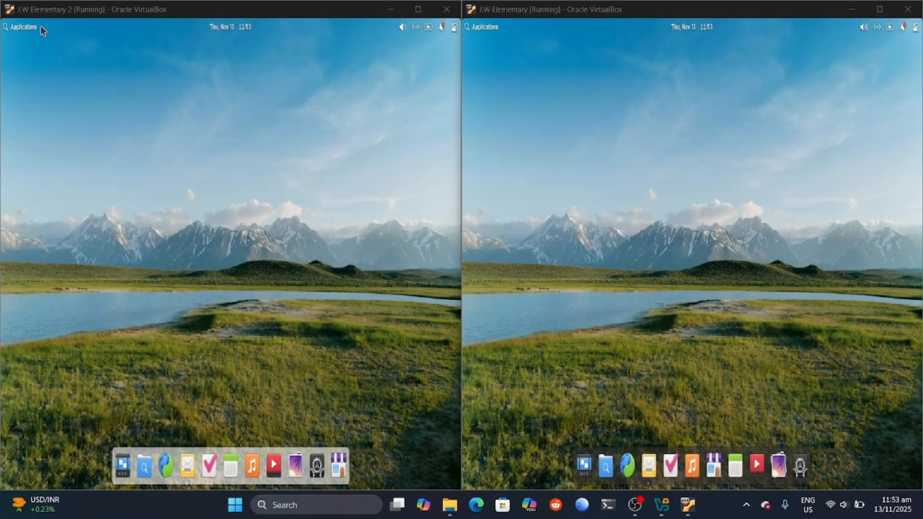
Step: Launch Terminal from the Applications menu in both the left and right VMs
click(26, 27)
click(79, 109)
click(476, 28)
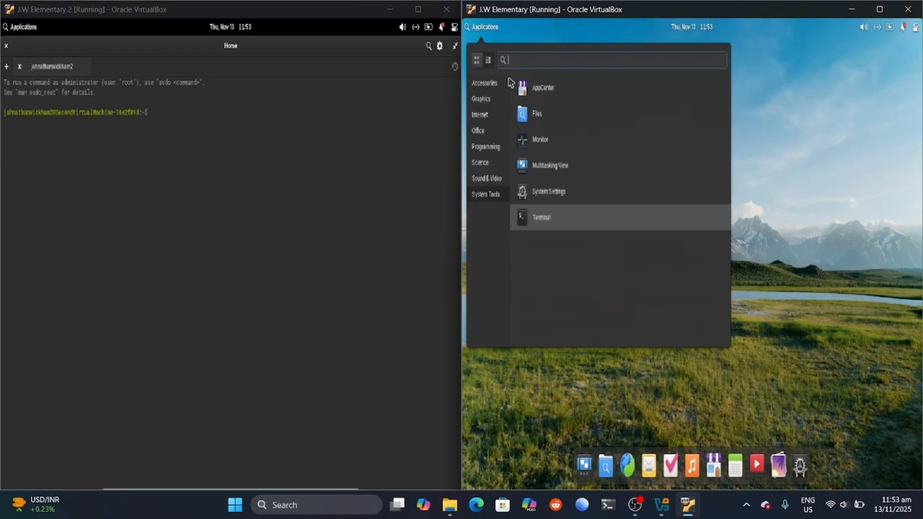
click(544, 215)
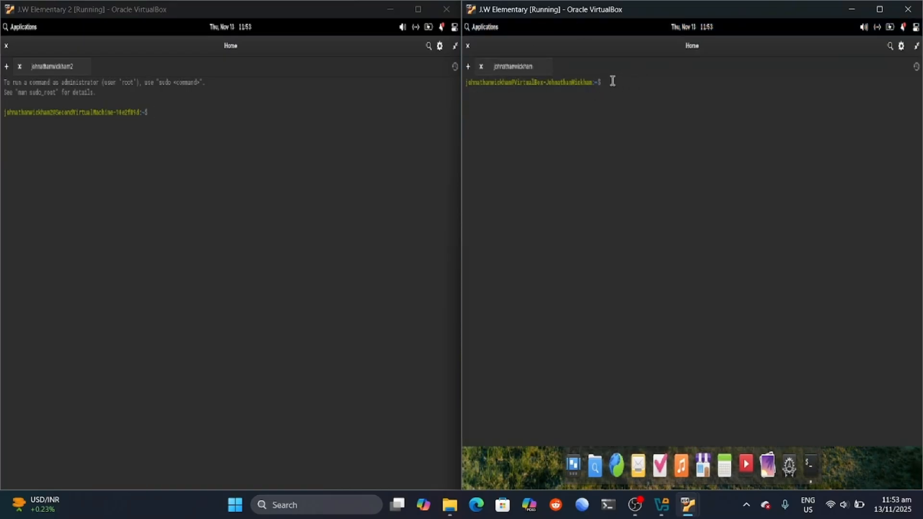
Step: Run sudo apt update in the right VM's terminal, entering the sudo password
text(sudo apt update)
key(Return)
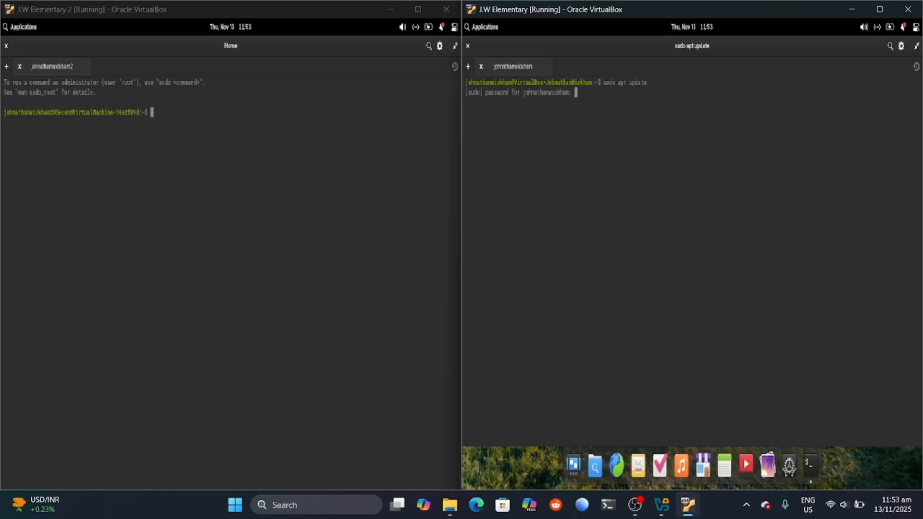
key(Caps_Lock)
key(Caps_Lock)
text(*******)
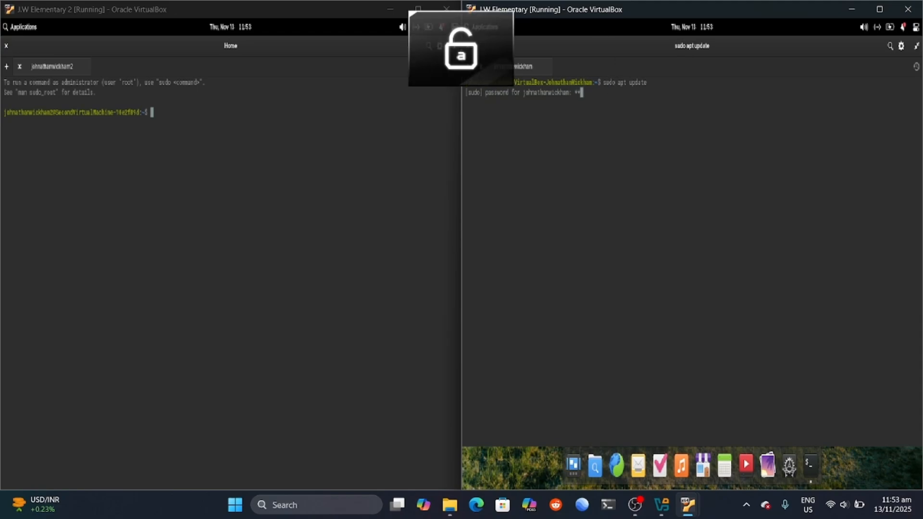
text(**)
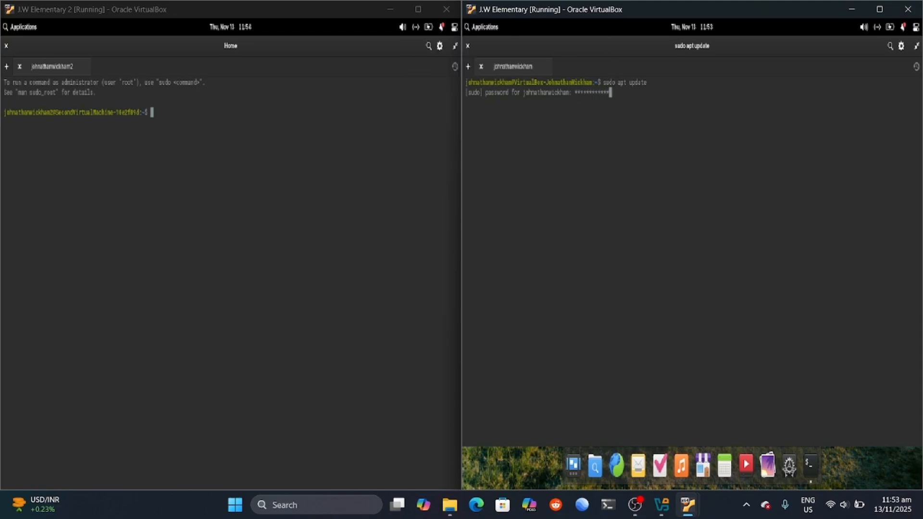
key(Return)
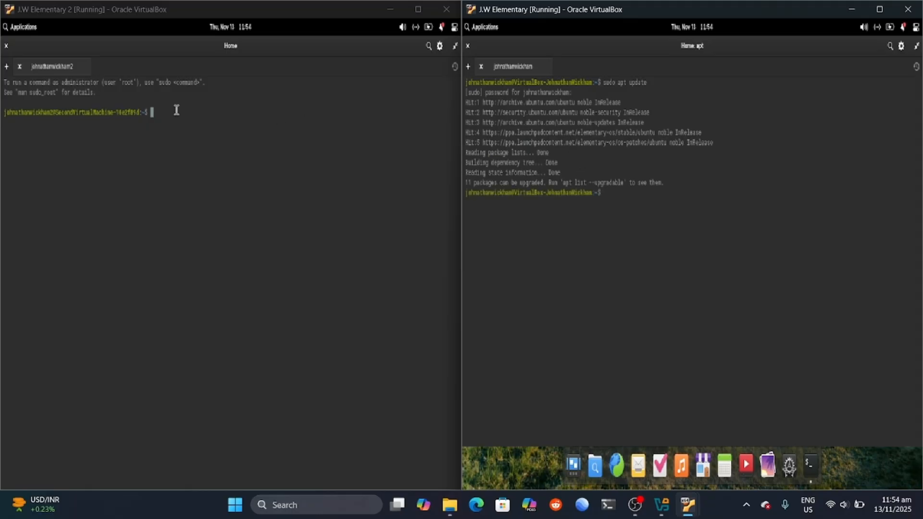
Step: Install Samba and CUPS with sudo apt install samba cups, confirming with y
text(sudo apt update)
key(BackSpace)
key(BackSpace)
key(BackSpace)
key(BackSpace)
text(nstall samb)
key(Return)
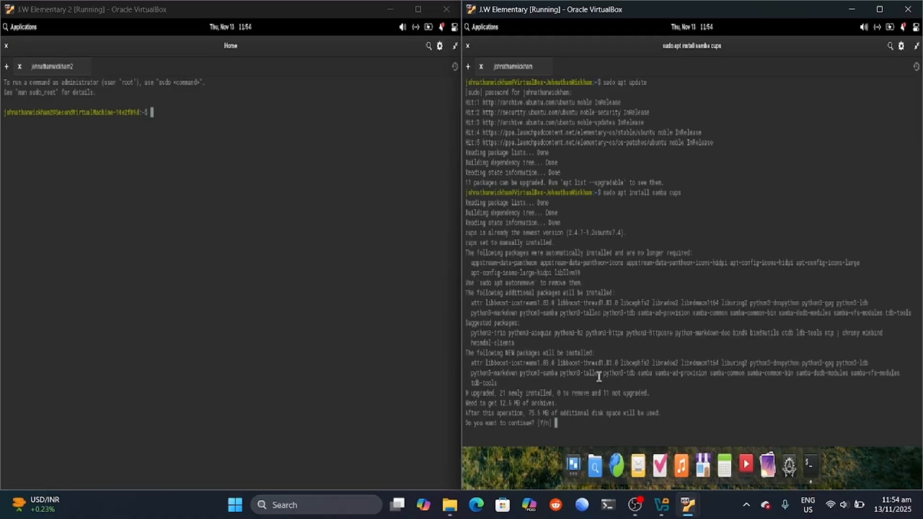
text(y)
key(Return)
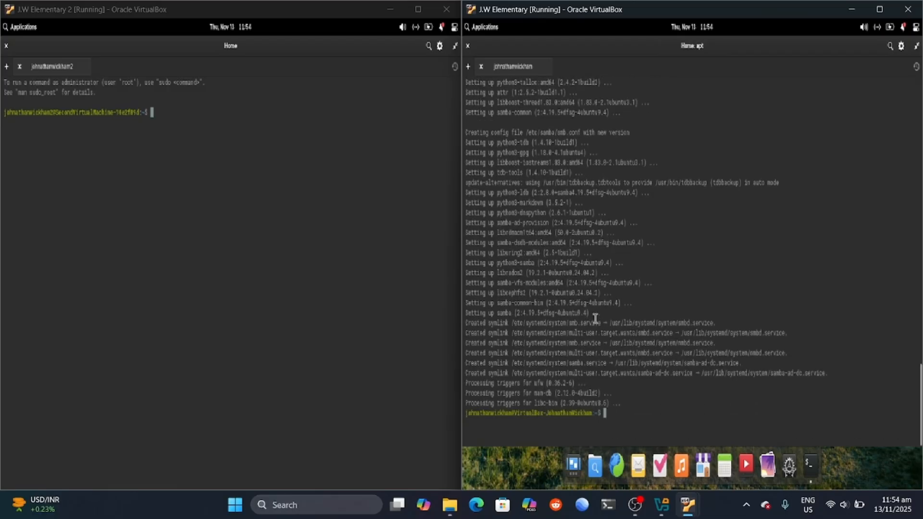
click(166, 113)
Step: Run sudo apt update in the left VM's terminal, entering the sudo password
text(sud)
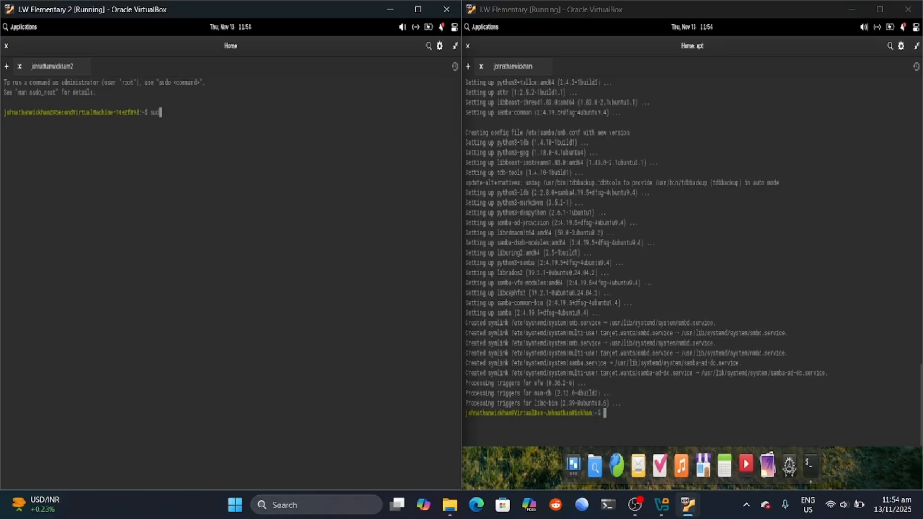
text(o apt update)
key(Return)
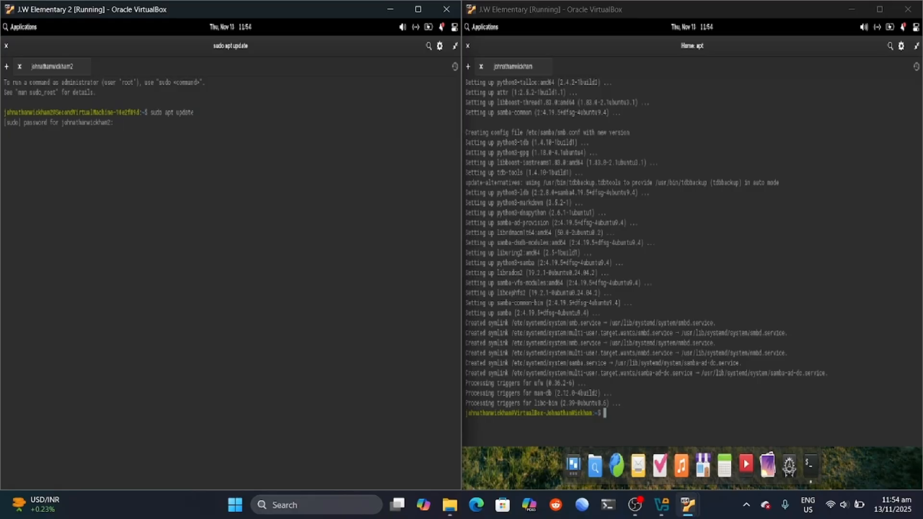
key(Caps_Lock)
text(*)
key(Caps_Lock)
text(**)
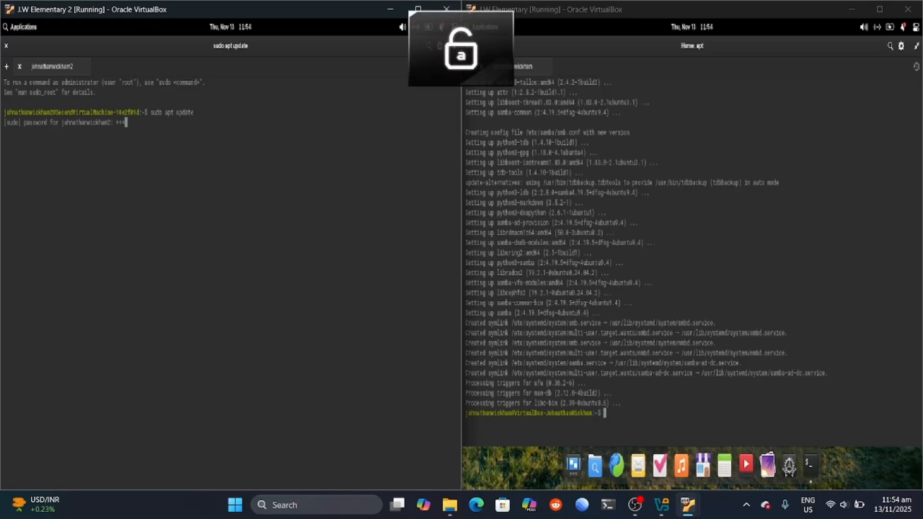
text(*******)
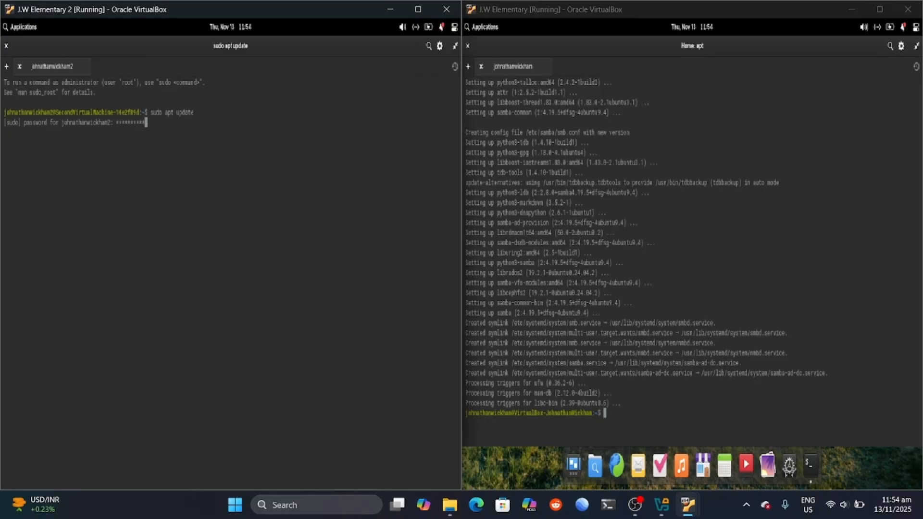
key(Return)
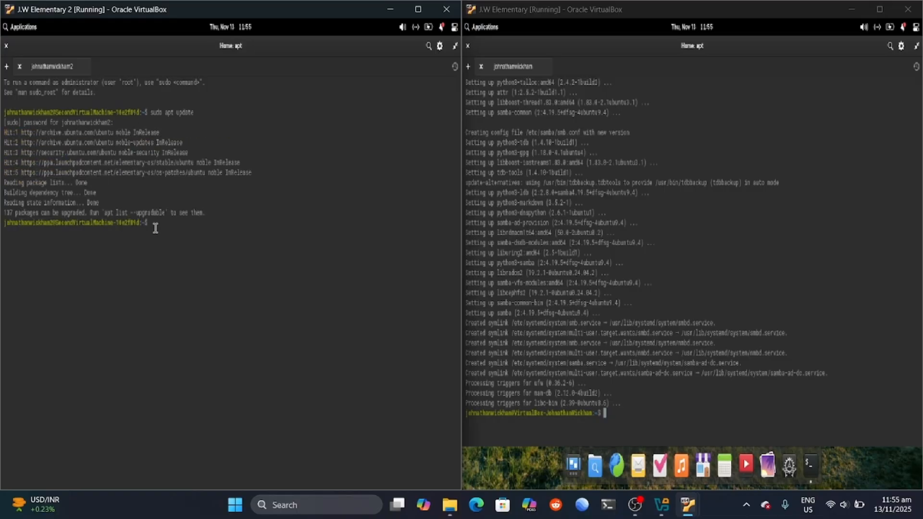
Step: Run sudo apt install samba cups in the left VM and answer y
text(sudo apt install samba cups)
key(Return)
text(y)
key(Return)
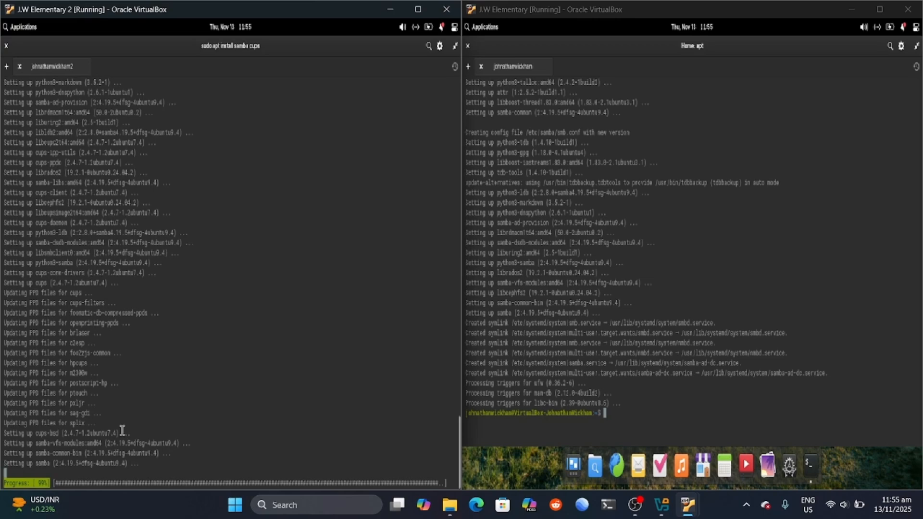
Step: Review the apt output until installation completes, dismissing a chat notification along the way
scroll(119, 428, up, 3)
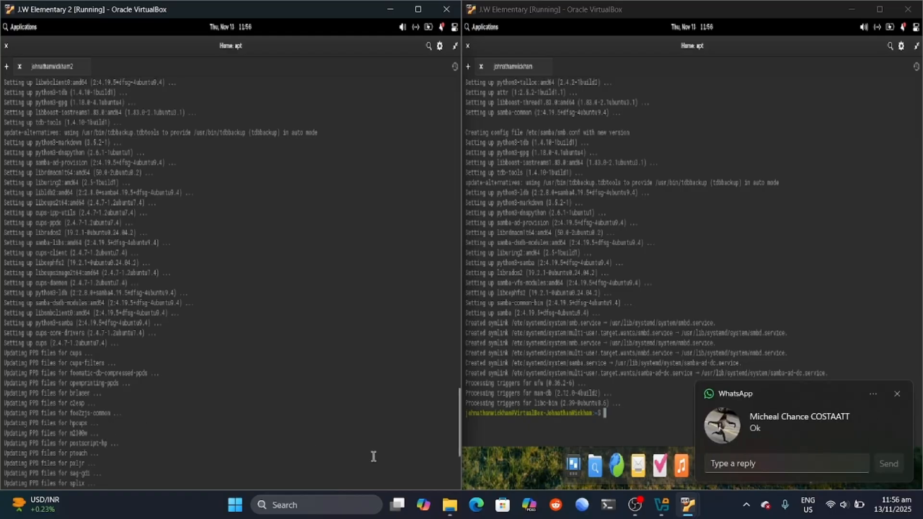
click(897, 394)
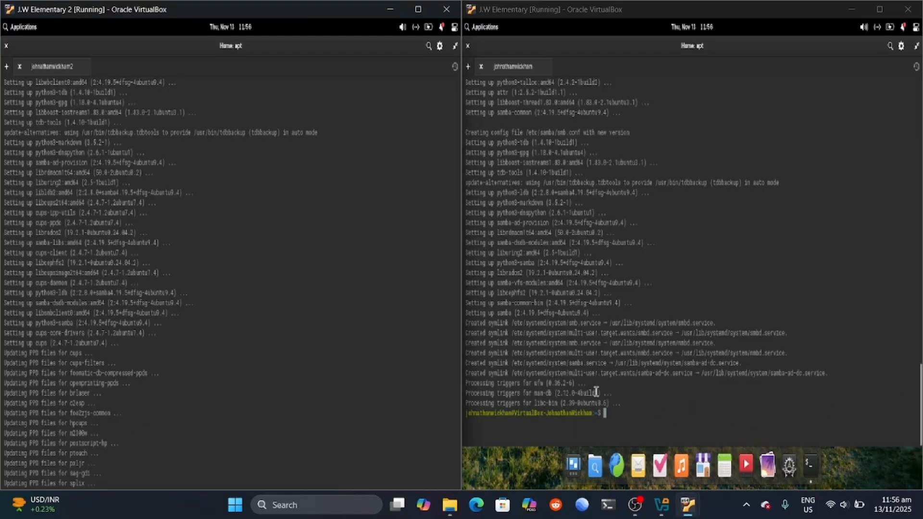
scroll(202, 441, down, 3)
scroll(237, 437, down, 2)
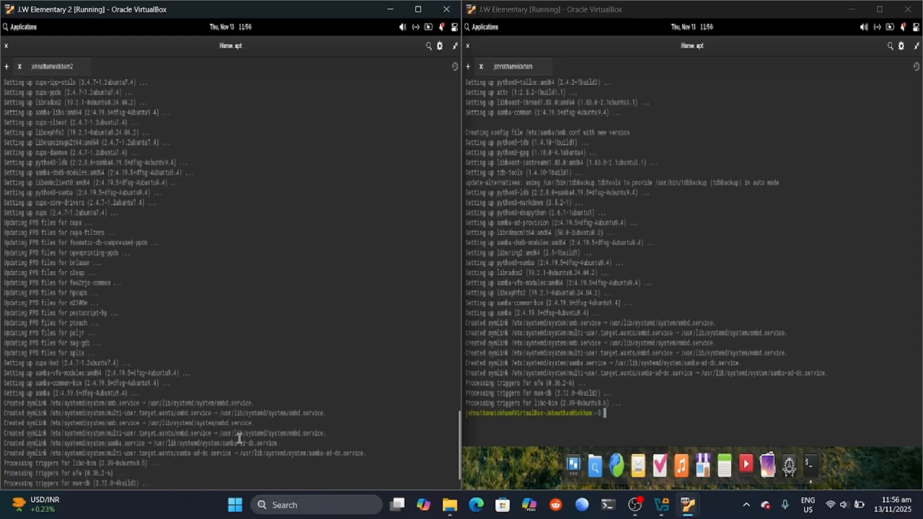
scroll(237, 436, up, 5)
scroll(459, 411, down, 7)
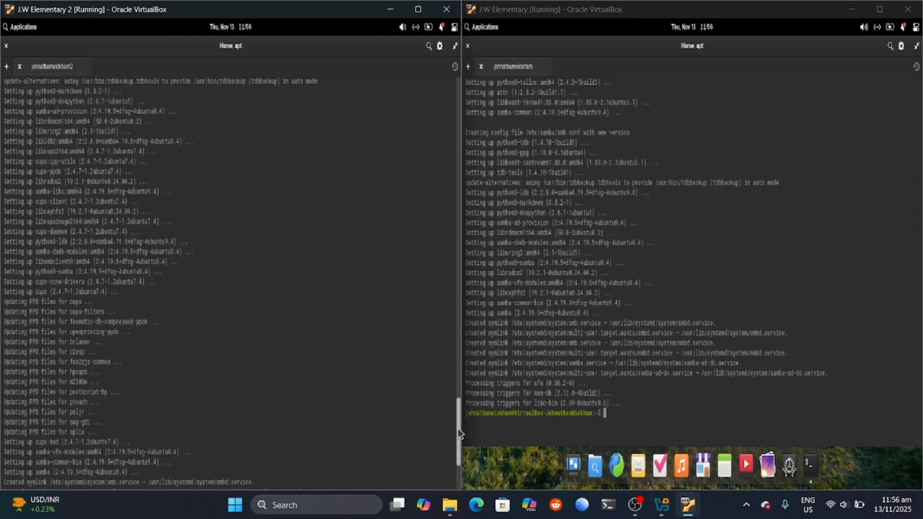
click(618, 414)
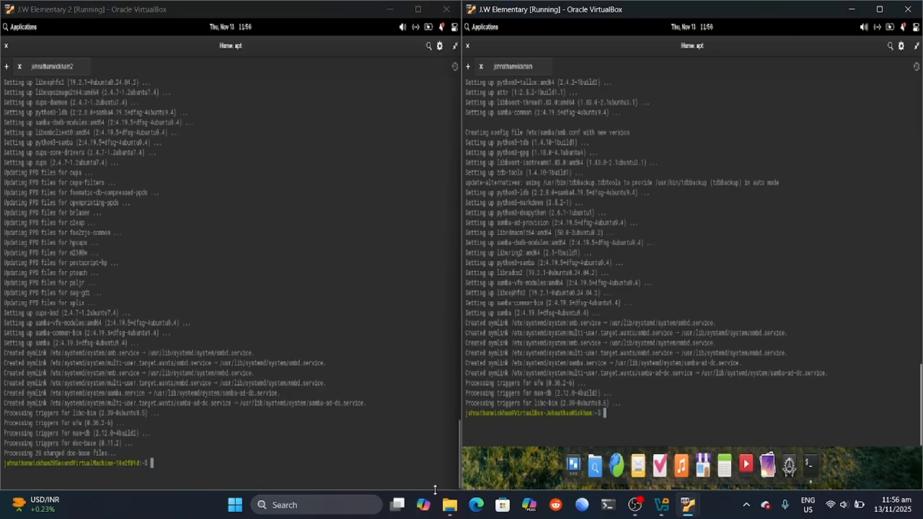
click(435, 489)
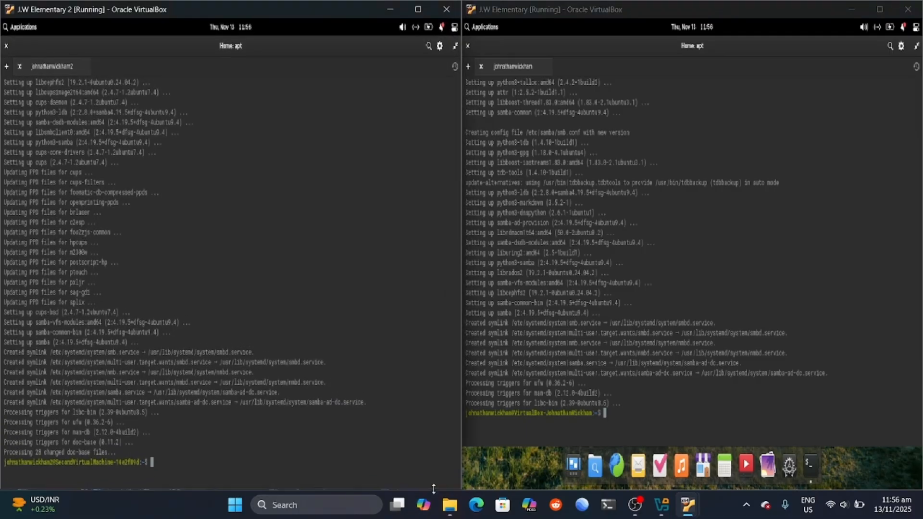
click(611, 415)
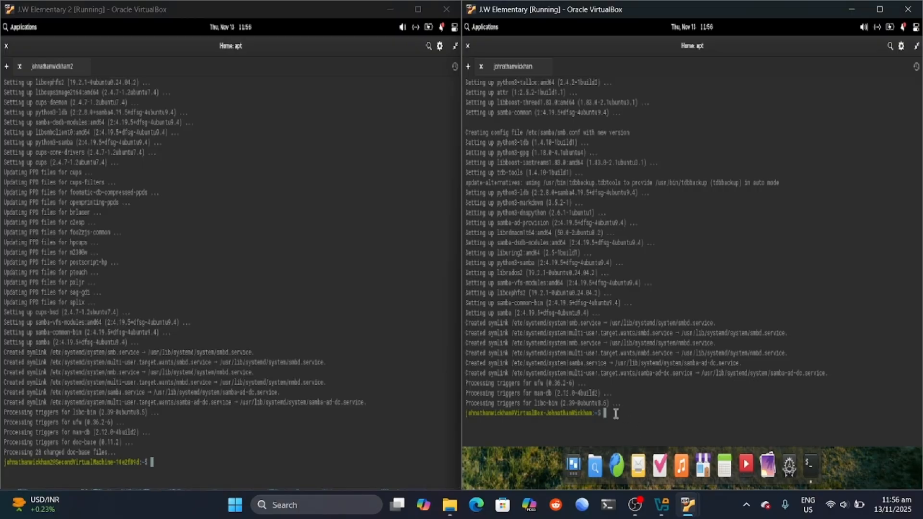
Step: Run ip addr in the first VM and highlight its host-only address 192.168.56.102
text(s)
text(p addr)
key(Return)
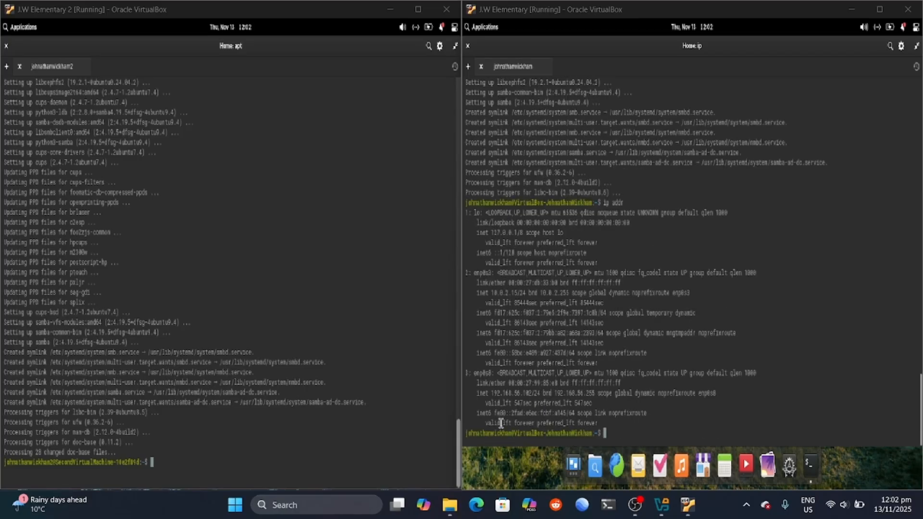
drag(493, 394, 543, 394)
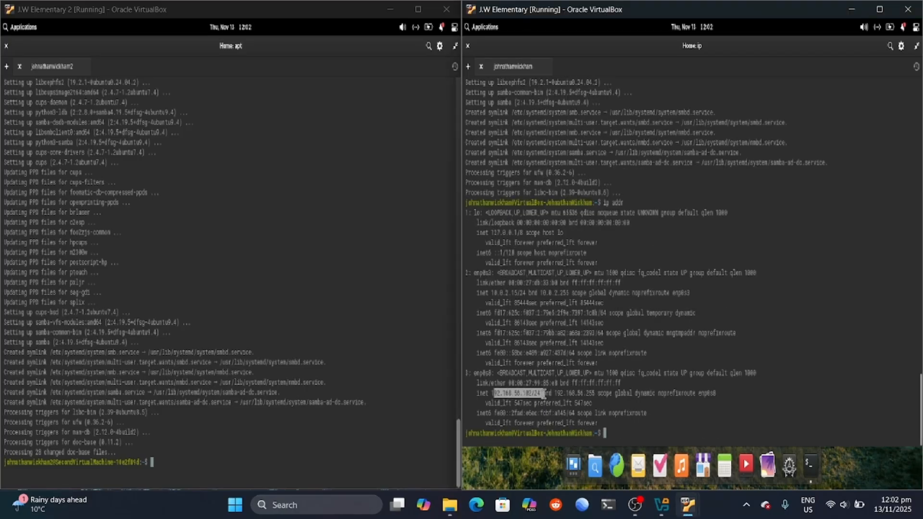
click(630, 435)
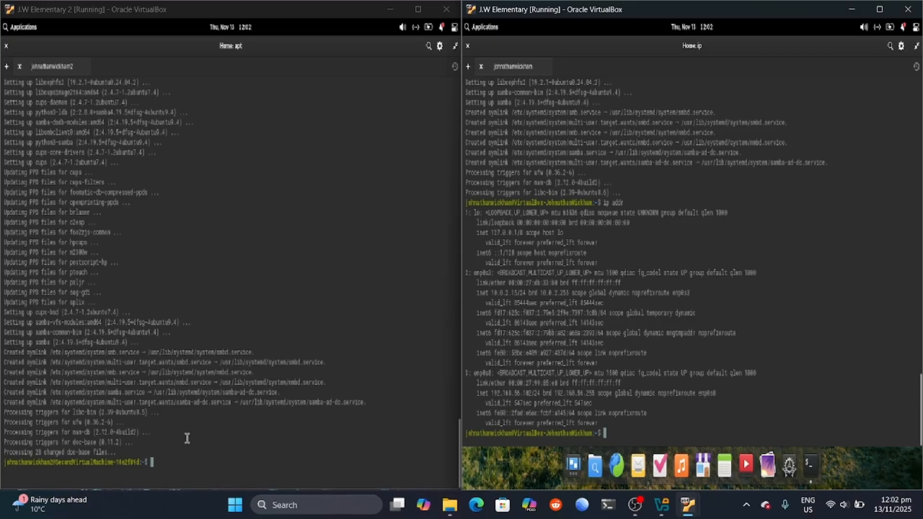
Step: Run ip addr in the second VM and highlight its host-only address 192.168.56.103
click(167, 462)
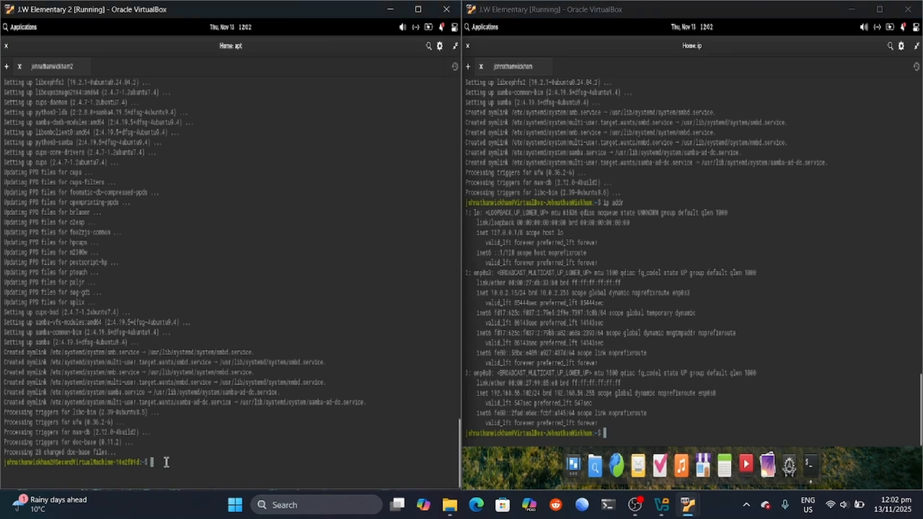
text(ip addr)
key(Return)
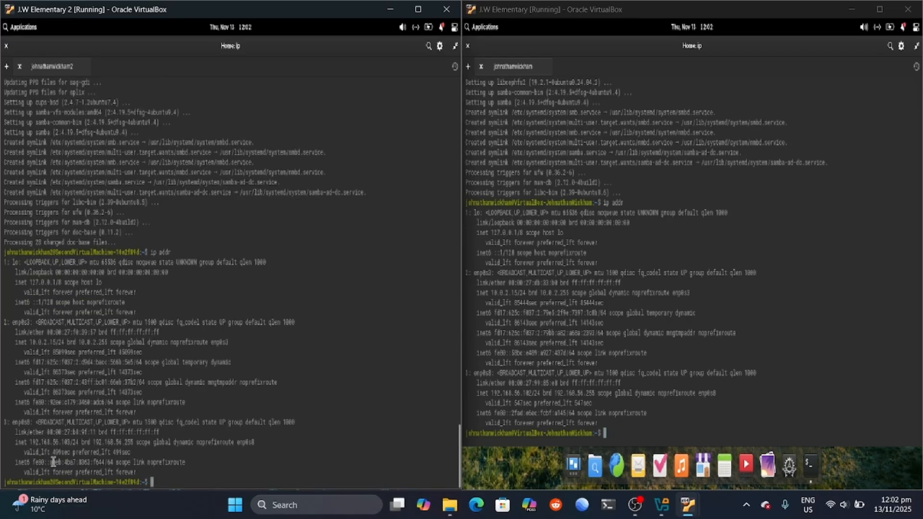
drag(29, 441, 71, 442)
click(168, 481)
click(620, 433)
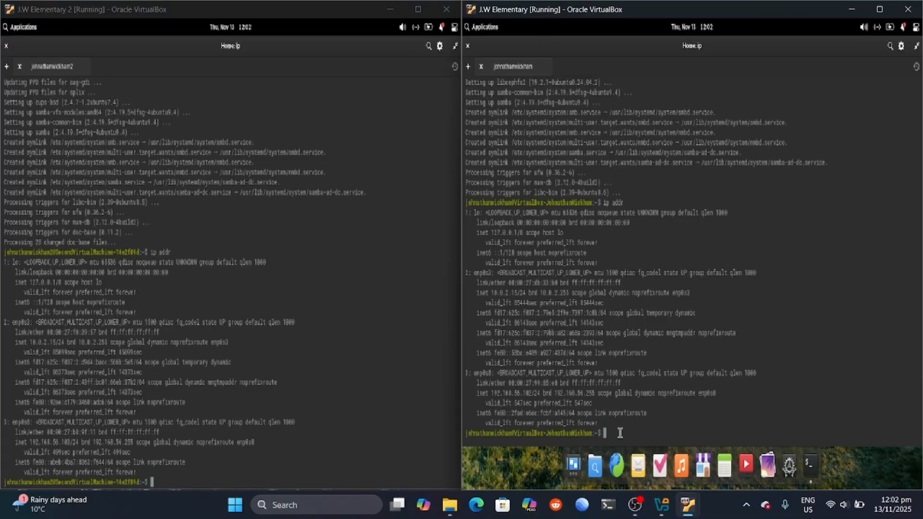
Step: Ping 192.168.56.103 from the first VM, stopping after 9 of 9 replies with 0% loss
text(ping)
text(56)
key(Return)
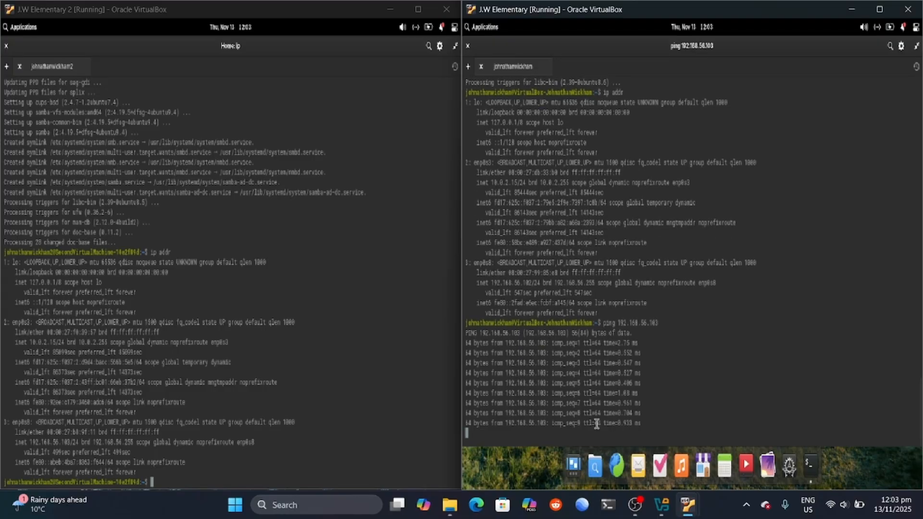
key(ctrl+c)
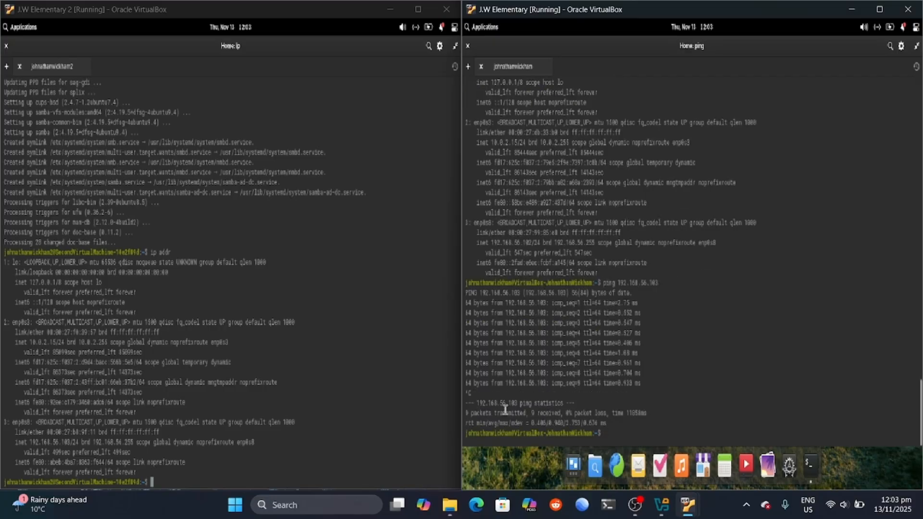
drag(619, 428, 465, 276)
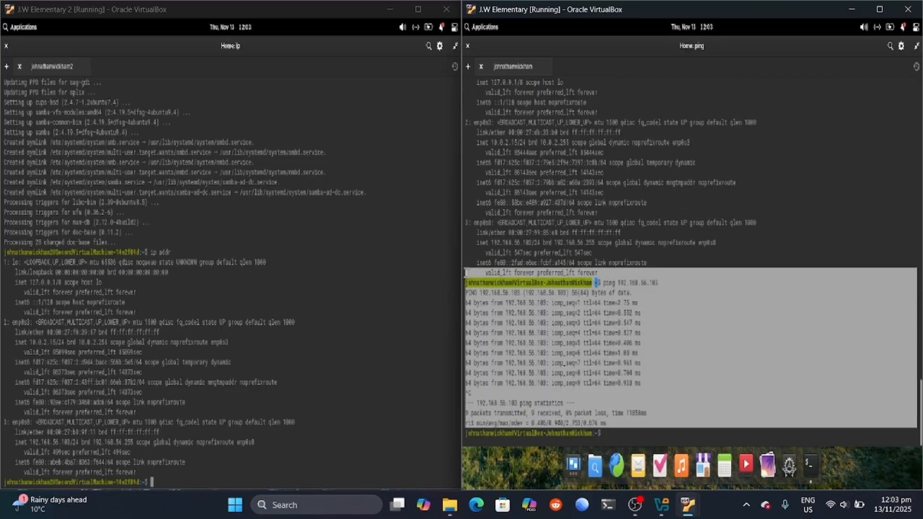
click(618, 422)
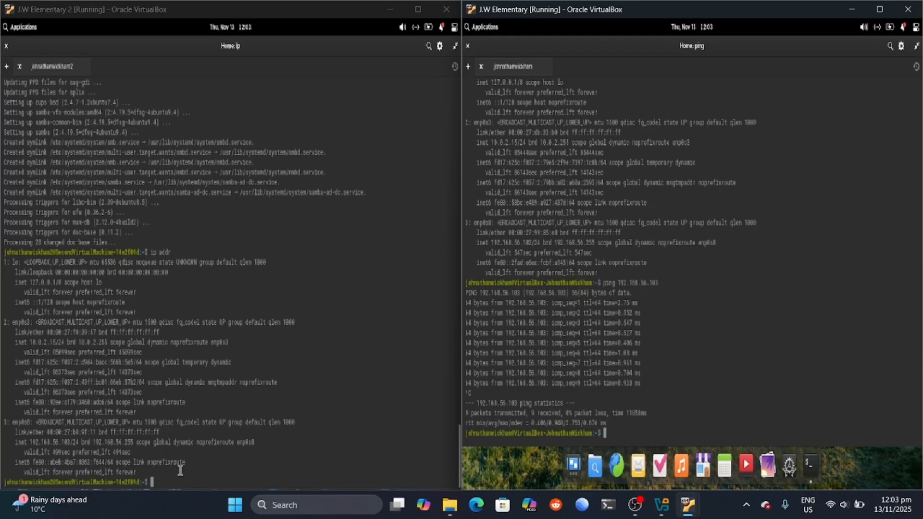
Step: Ping 192.168.56.102 from the second VM until 8 of 8 replies return, then begin an mkdir command
click(166, 481)
text(ping)
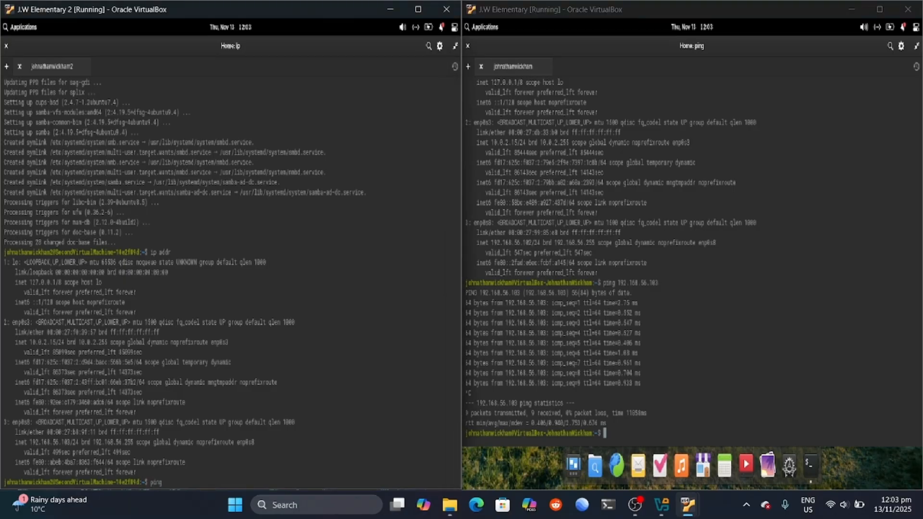
text( 192.168.56.102)
key(Return)
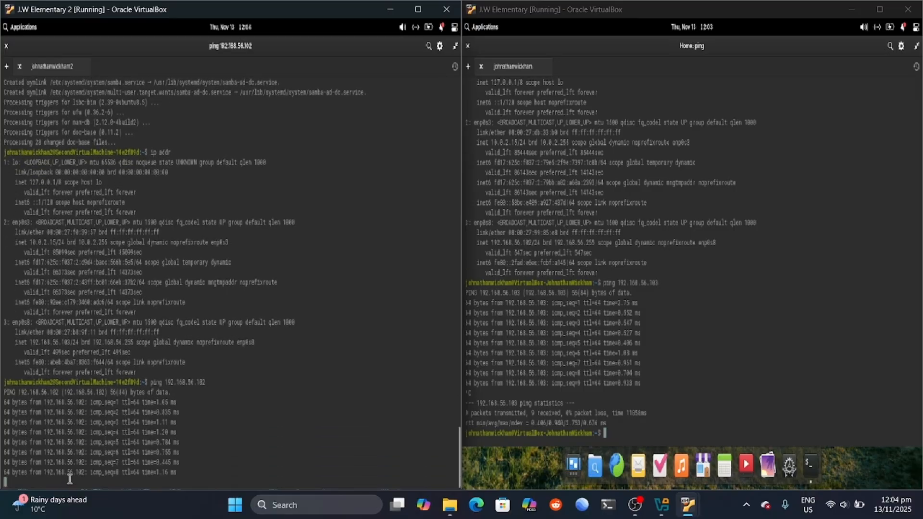
key(ctrl+c)
drag(164, 482, 2, 333)
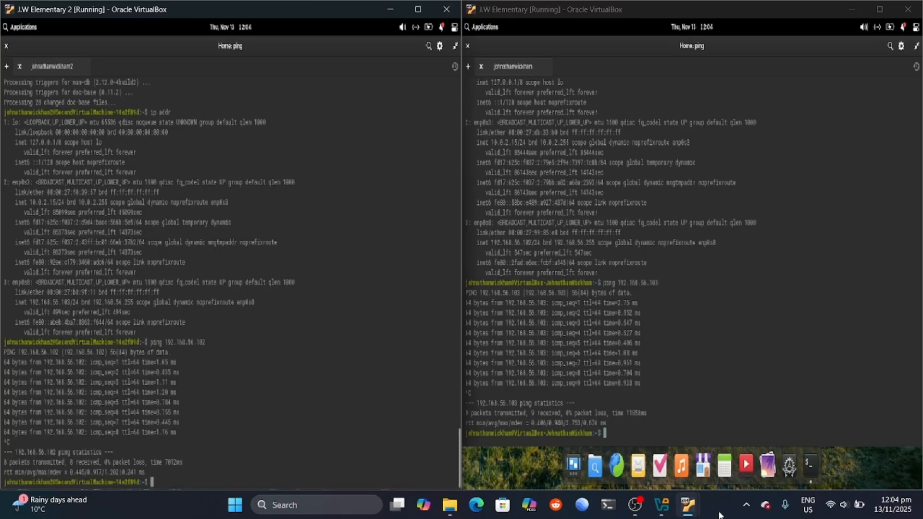
click(721, 508)
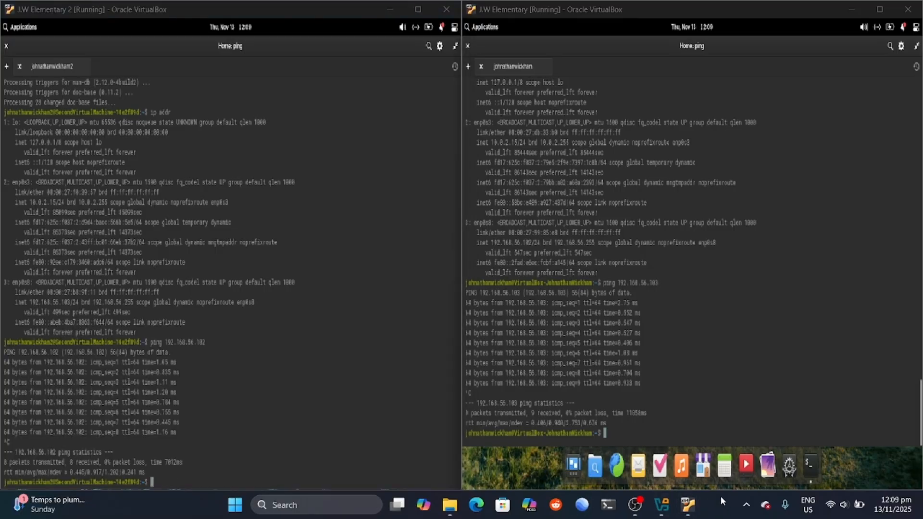
click(620, 436)
text(mkdir)
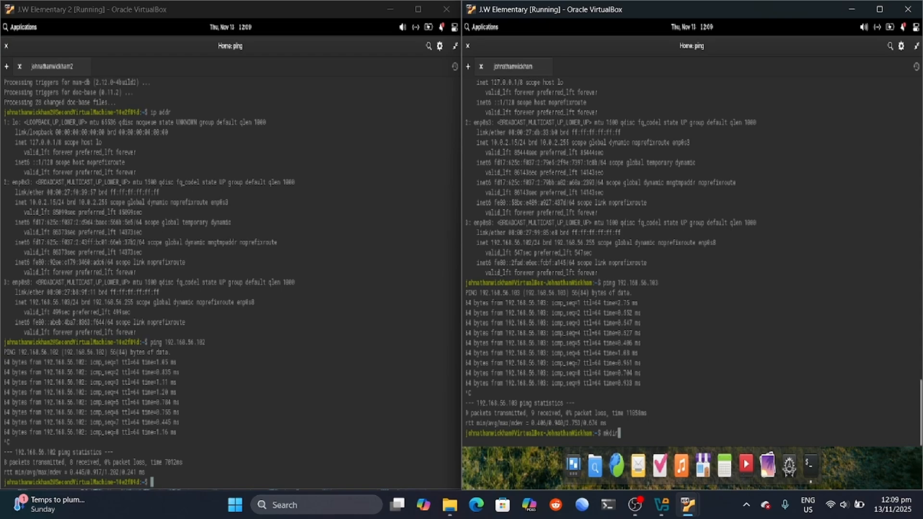
Step: Run mkdir~/share in the first VM's terminal, which fails with 'No such file or directory'
click(720, 512)
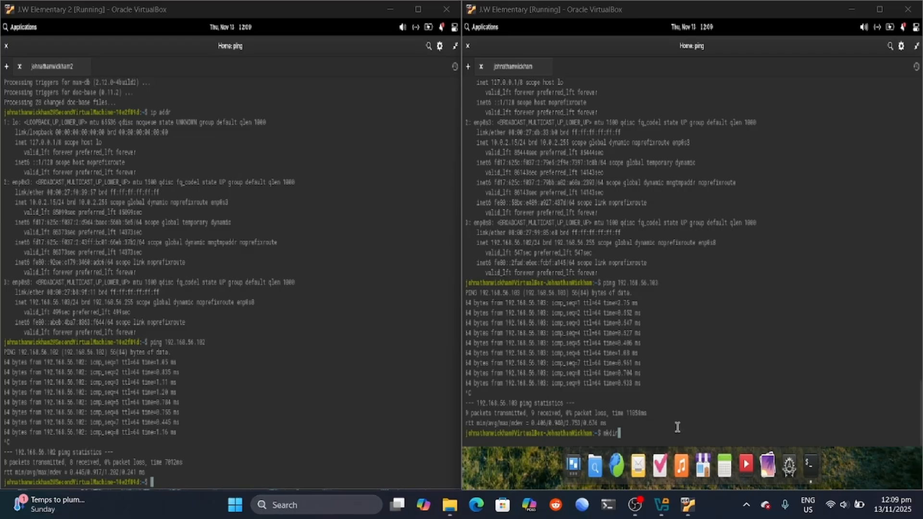
click(636, 432)
text(~)
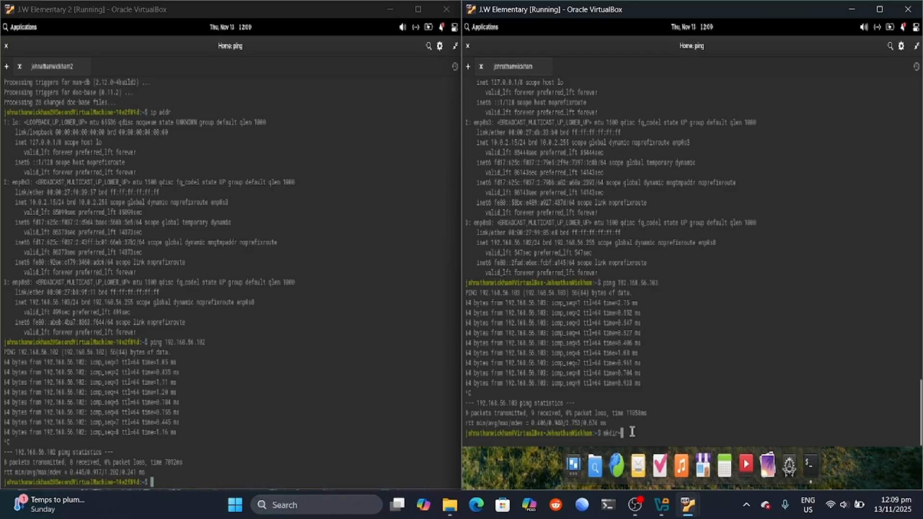
text(/share)
key(Return)
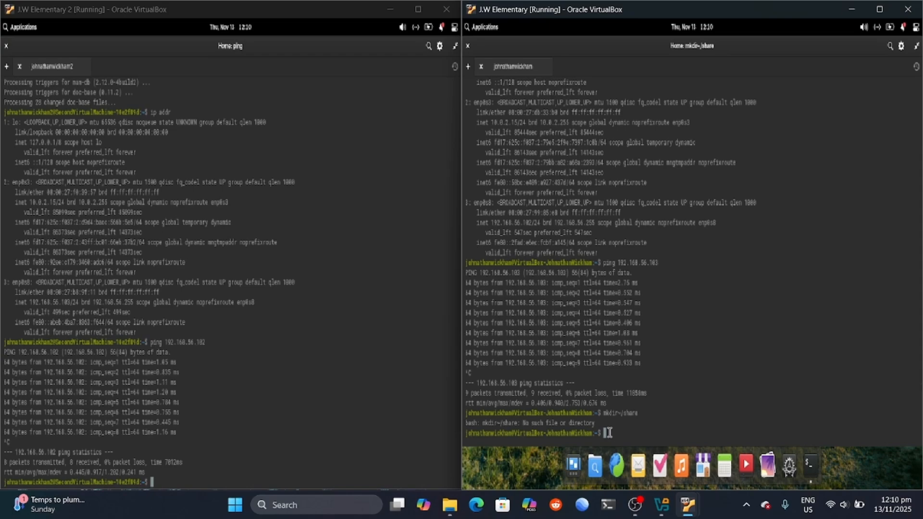
Step: Create ~/share in the right VM and give it 777 permissions
text(mkdir ~/share)
key(Return)
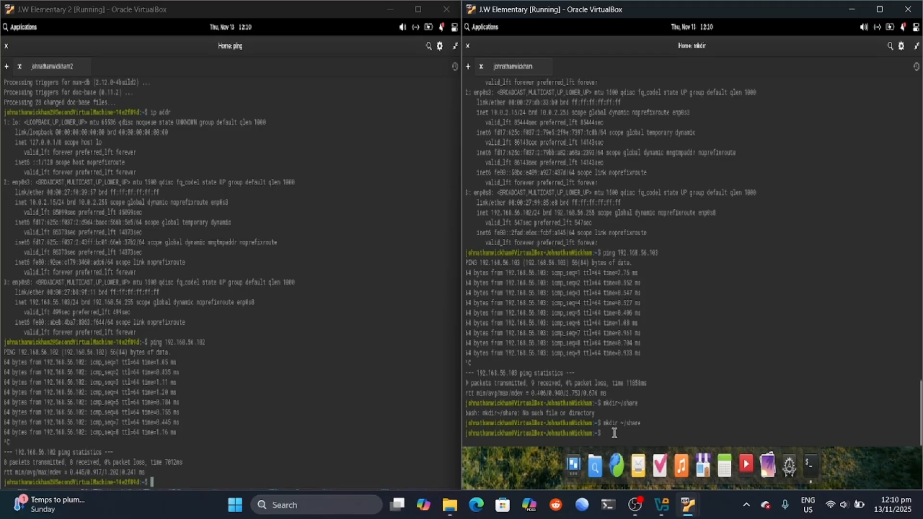
text(chmod 777 ~/share)
key(Return)
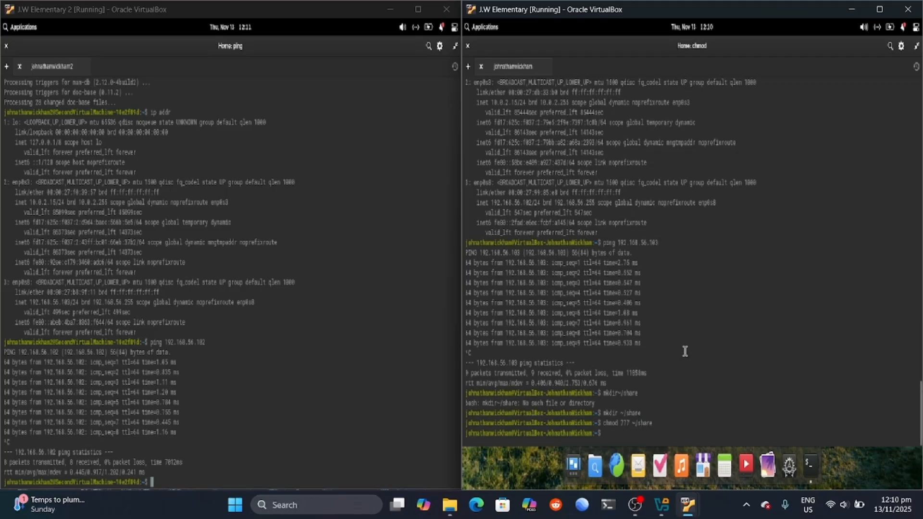
Step: Run sudo nano /etc/samba/smb.conf and begin entering the sudo password
text(sudo nano /etc/s)
key(BackSpace)
text(sam)
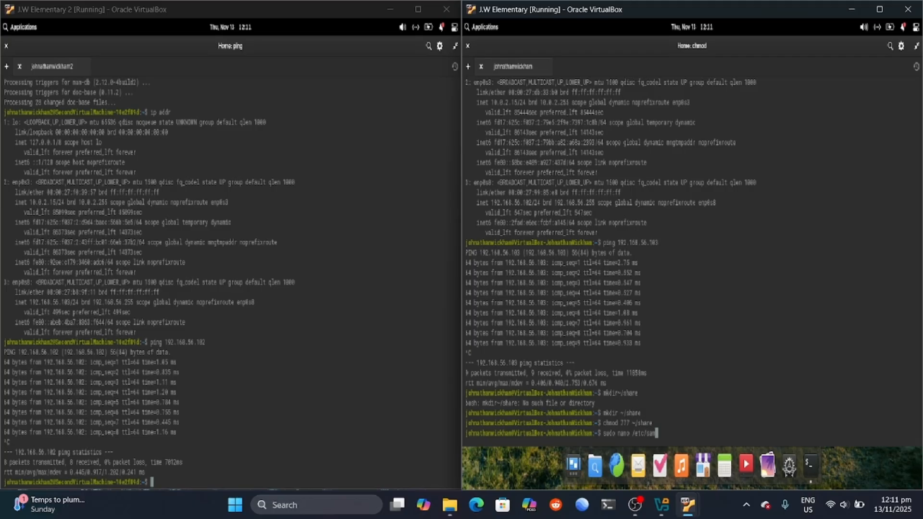
text(ba/smb.conf)
key(Return)
key(Caps_Lock)
text(**)
key(BackSpace)
key(Caps_Lock)
Step: Finish the sudo password to open smb.conf in nano and scroll to its end
text(*********)
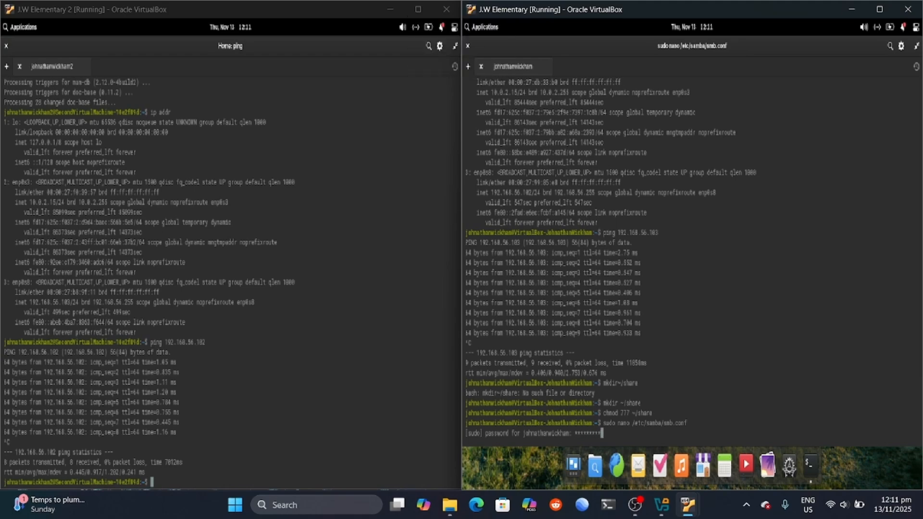
key(Return)
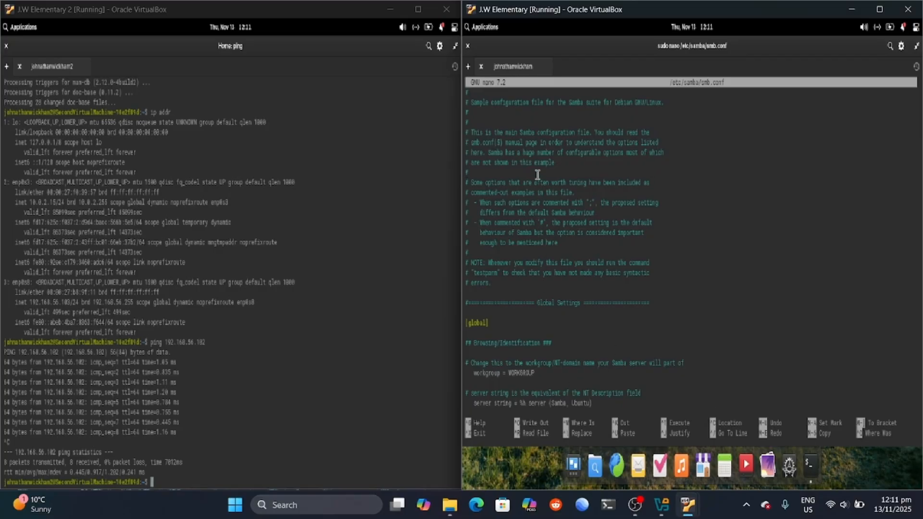
right_click(553, 128)
click(517, 219)
scroll(503, 406, down, 5)
right_click(511, 366)
click(503, 396)
scroll(503, 395, down, 3)
right_click(501, 395)
click(688, 280)
scroll(735, 273, down, 20)
scroll(716, 302, down, 15)
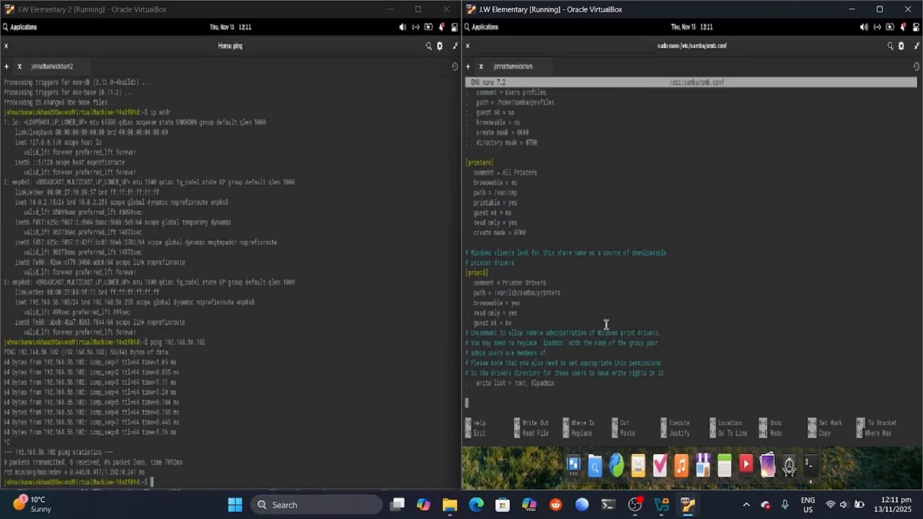
scroll(551, 371, up, 3)
scroll(551, 370, down, 3)
Step: Add a [Share] section with path= /home/<user>/share, checking the home folder name
text([)
key(Caps_Lock)
key(Caps_Lock)
text(Share])
key(Return)
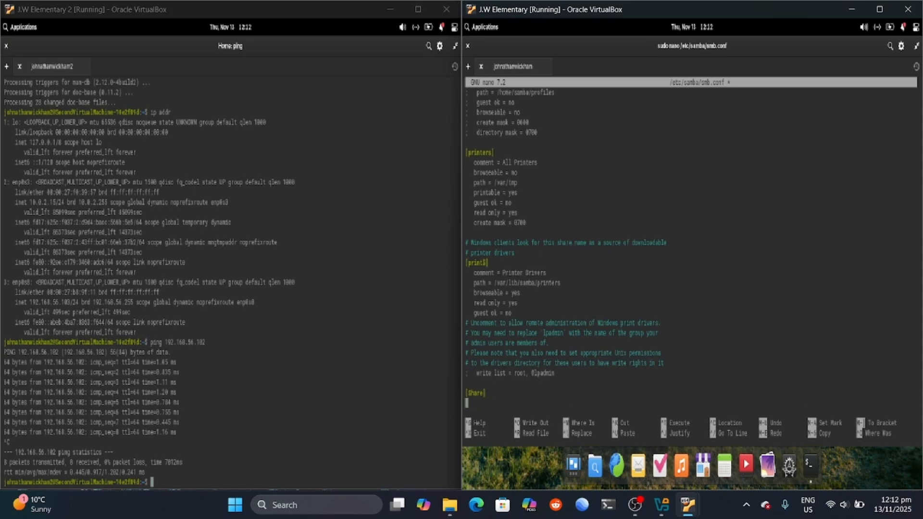
text(path= /home)
key(BackSpace)
text(e/)
key(Caps_Lock)
text(YOUR)
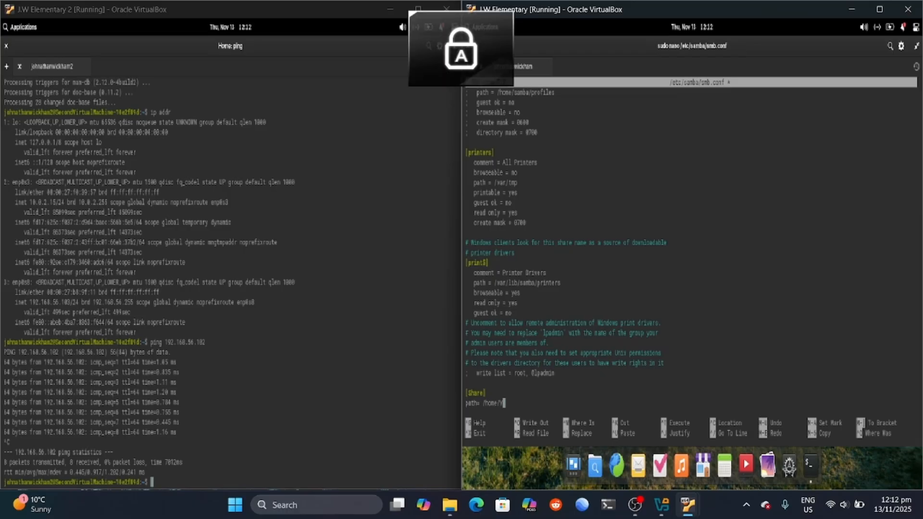
key(BackSpace)
key(BackSpace)
key(BackSpace)
key(BackSpace)
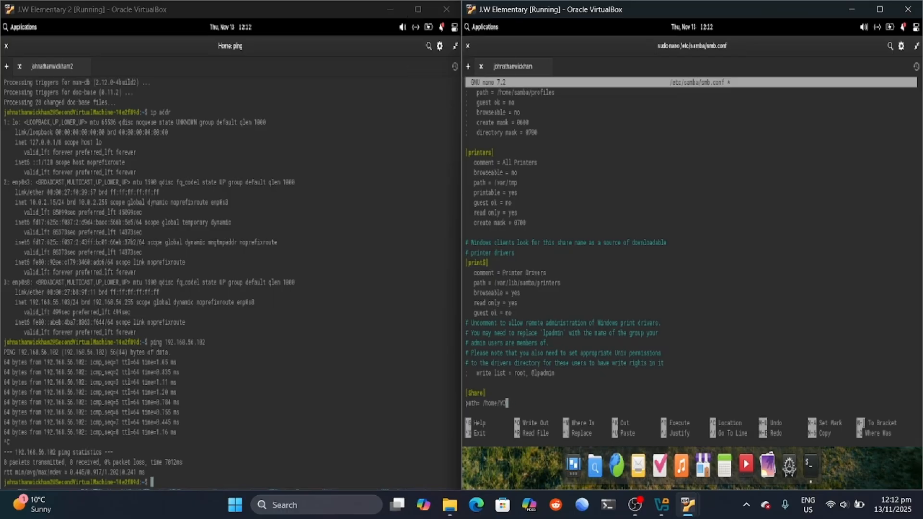
key(Caps_Lock)
text(j)
text(hnathanwickham)
click(595, 465)
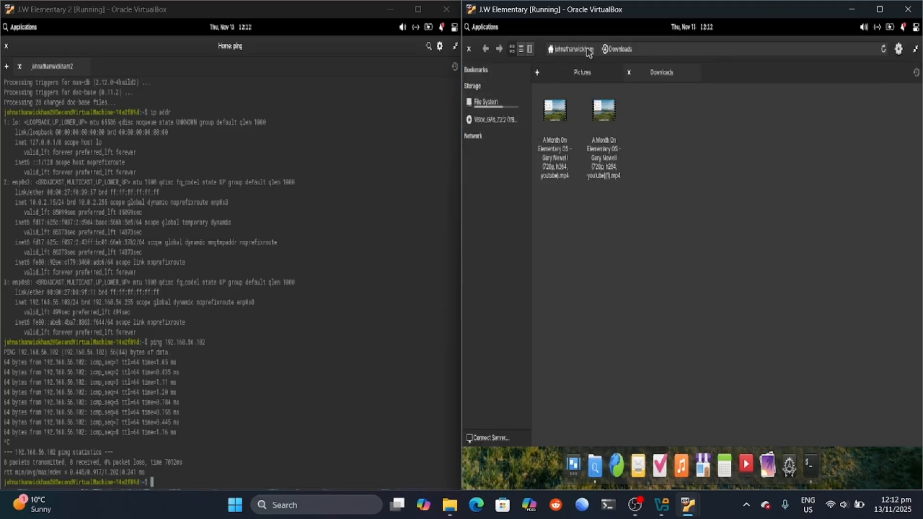
click(469, 49)
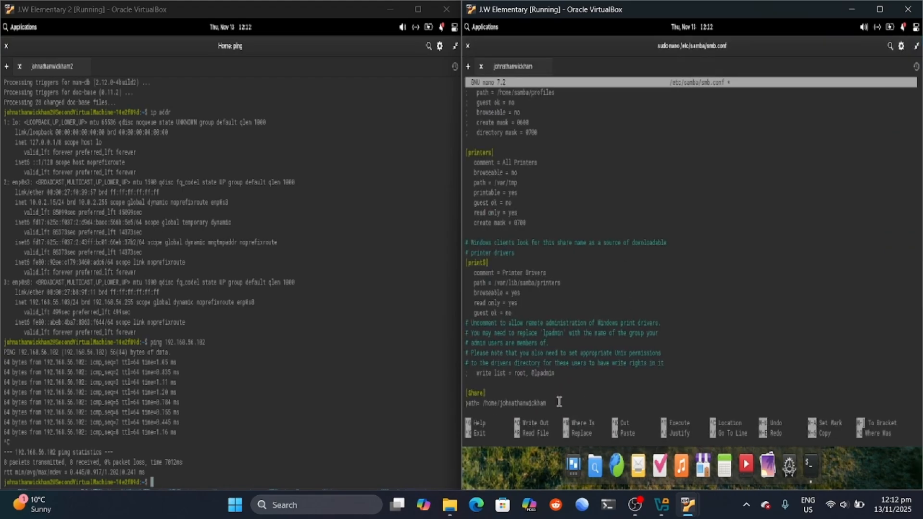
text(/share)
Step: Add available = yes, read only = no and browsable = yes under [Share]
key(Return)
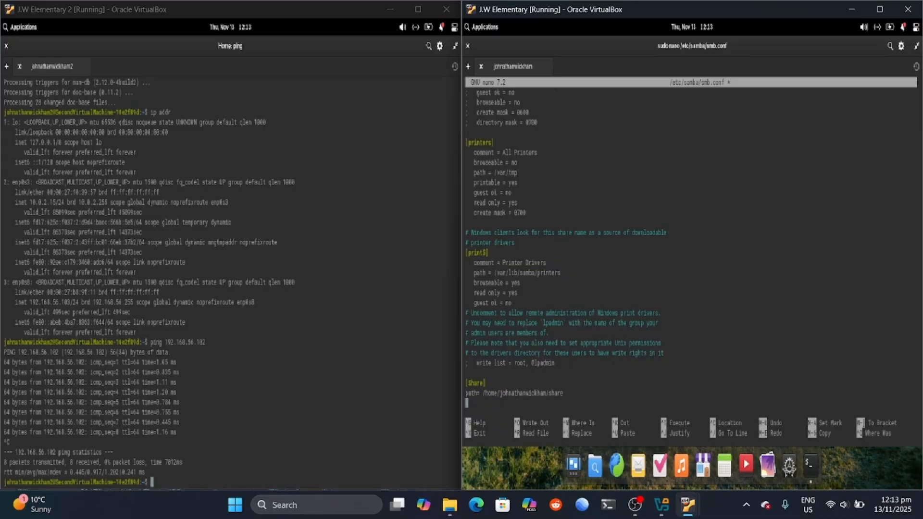
text(availa)
text(ble = yes)
key(Return)
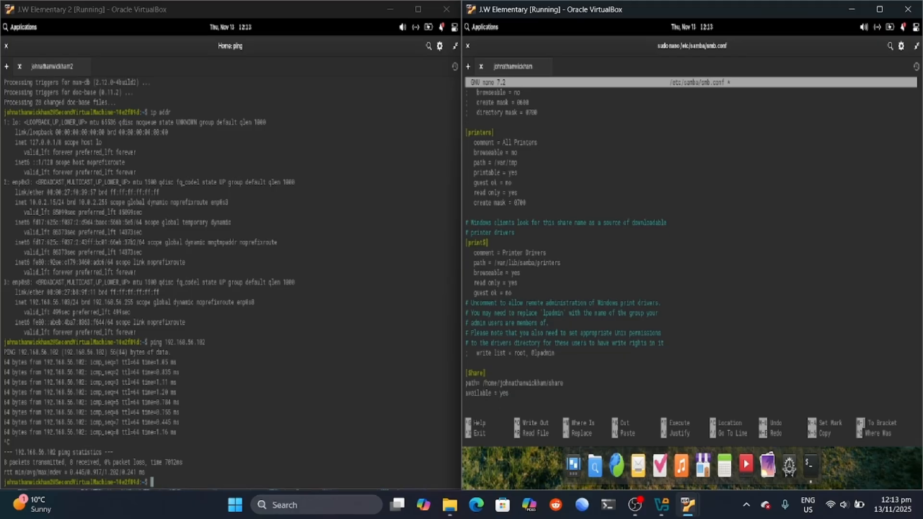
text(read only = no)
key(Return)
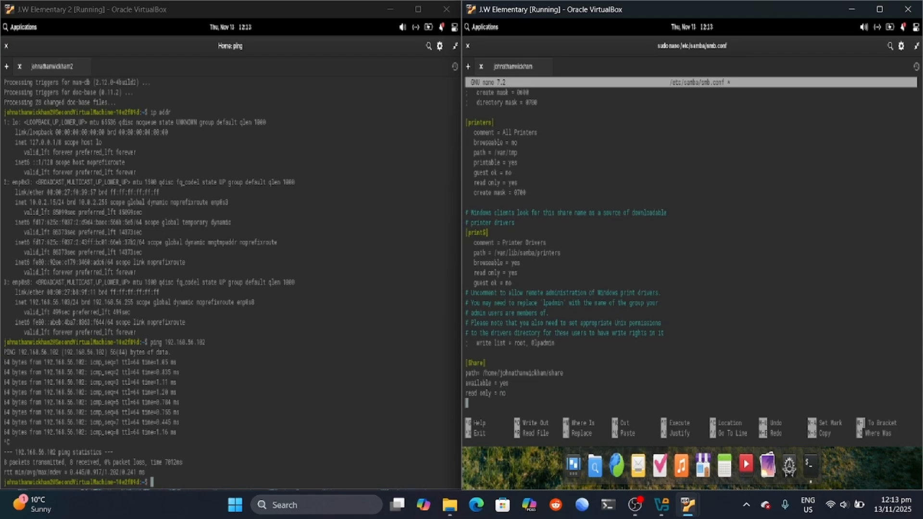
text(browsable = yes)
key(BackSpace)
key(BackSpace)
key(BackSpace)
text(yes)
Step: Add public = yes and writable = yes, then bring up the save prompt
key(Return)
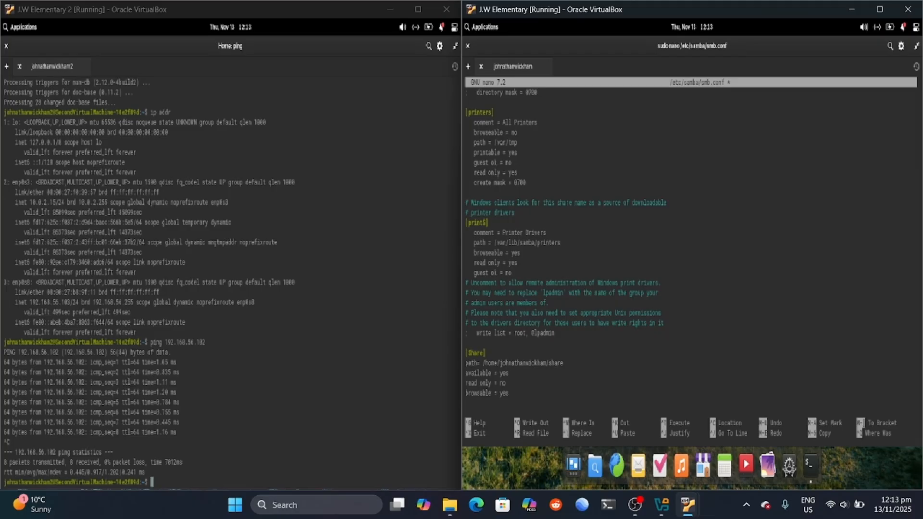
text(public = yes)
key(Return)
text(writable)
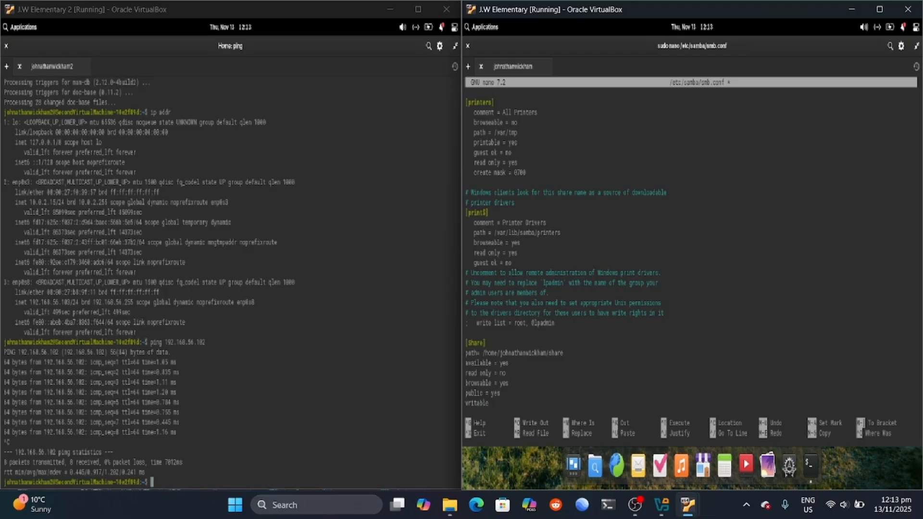
text( = yes)
key(Return)
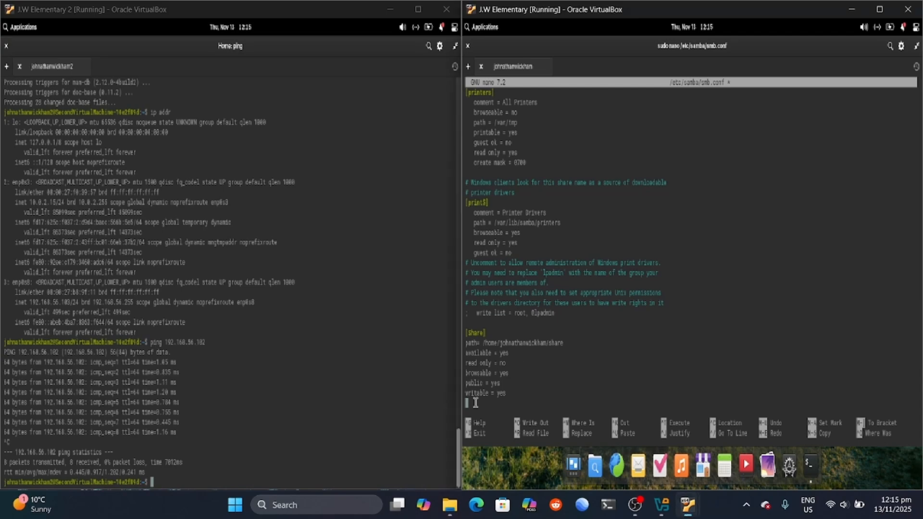
key(ctrl+o)
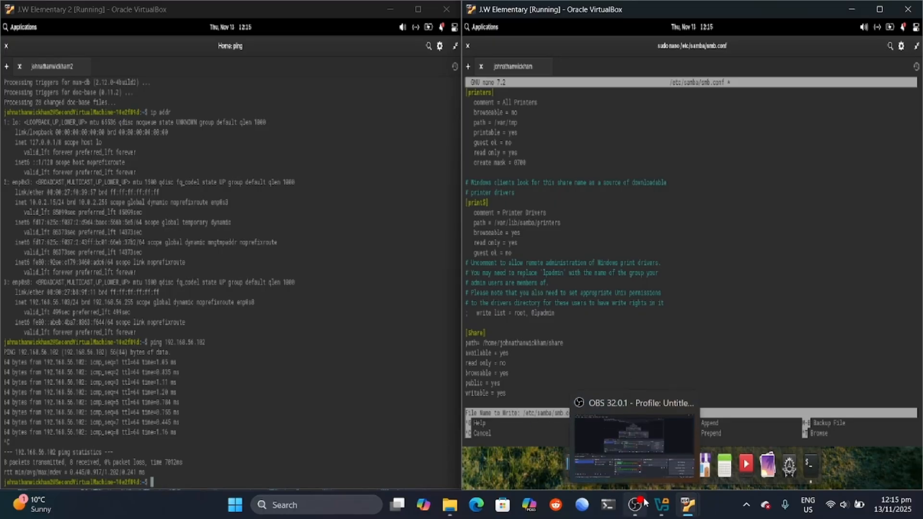
Step: Save smb.conf, exit nano, and restart Samba with sudo systemctl restart smbd
key(Return)
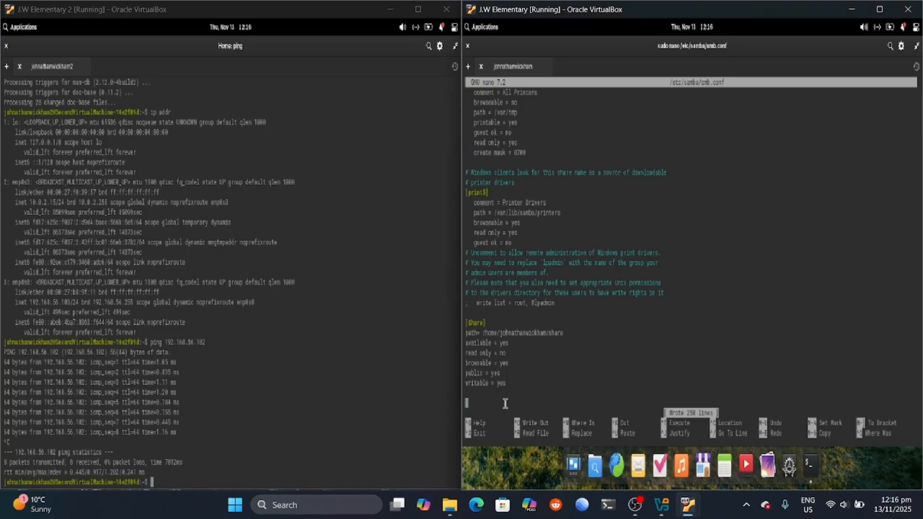
key(ctrl+x)
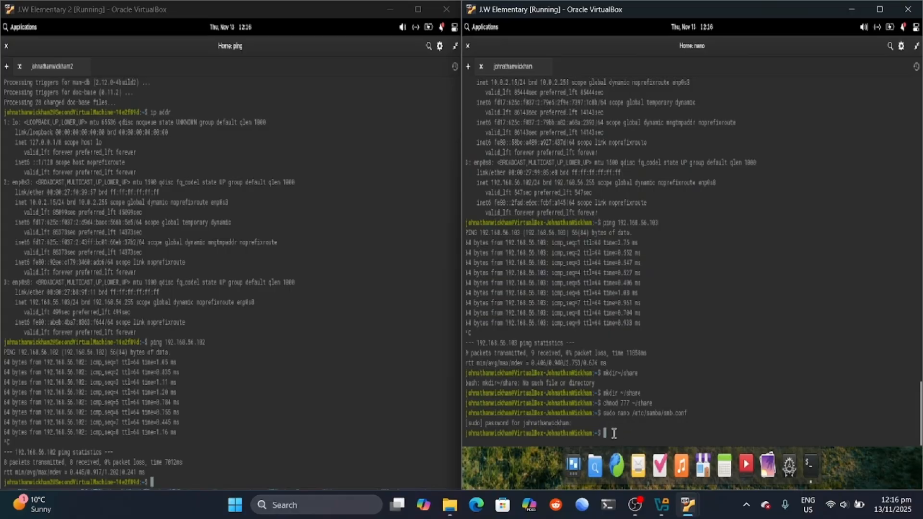
text(sudo systemctl restart)
text(smbd)
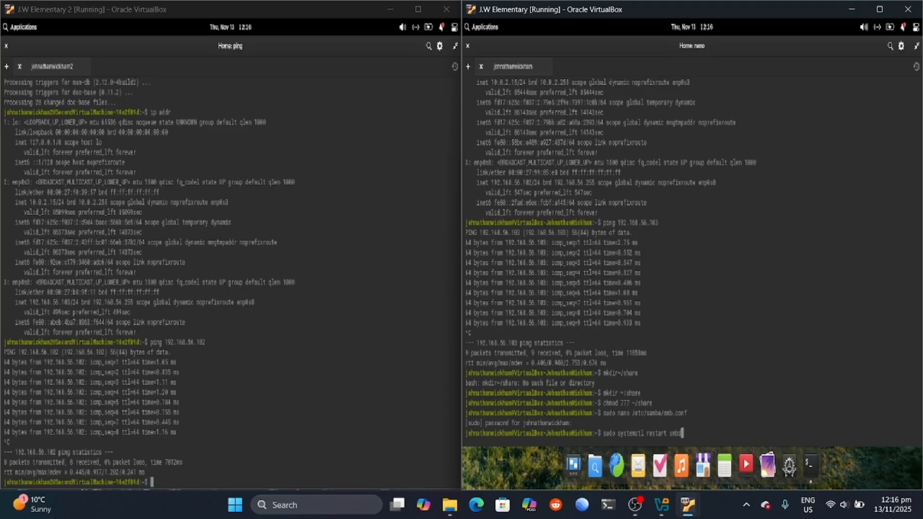
key(Return)
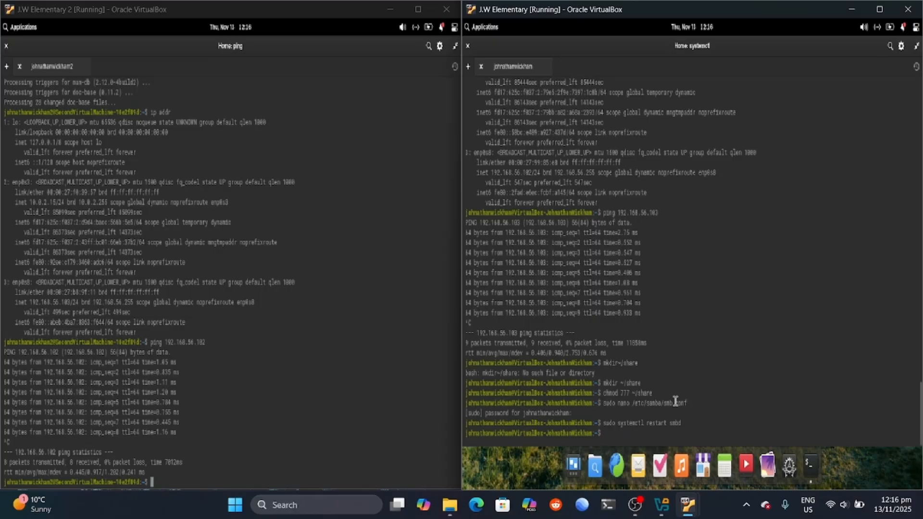
Step: In the left VM, close the terminal and start a Windows share connection from Files
click(719, 513)
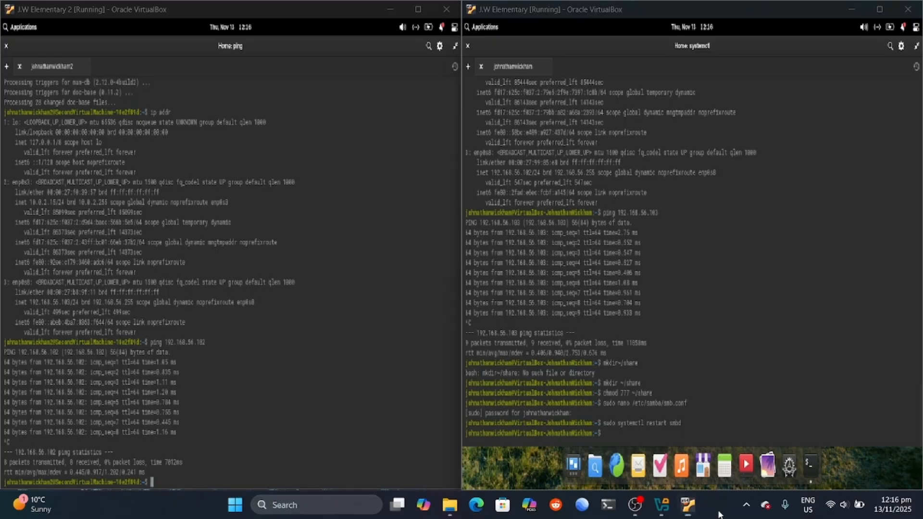
click(19, 66)
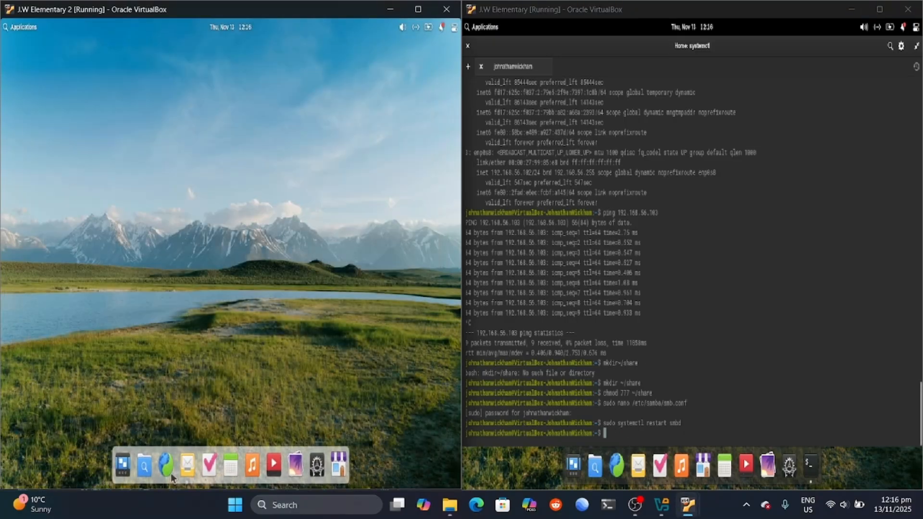
click(143, 465)
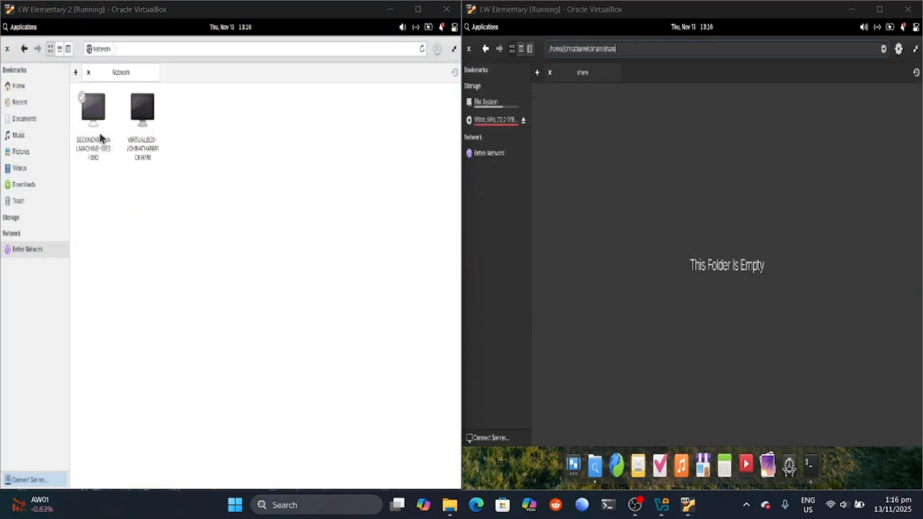
click(39, 476)
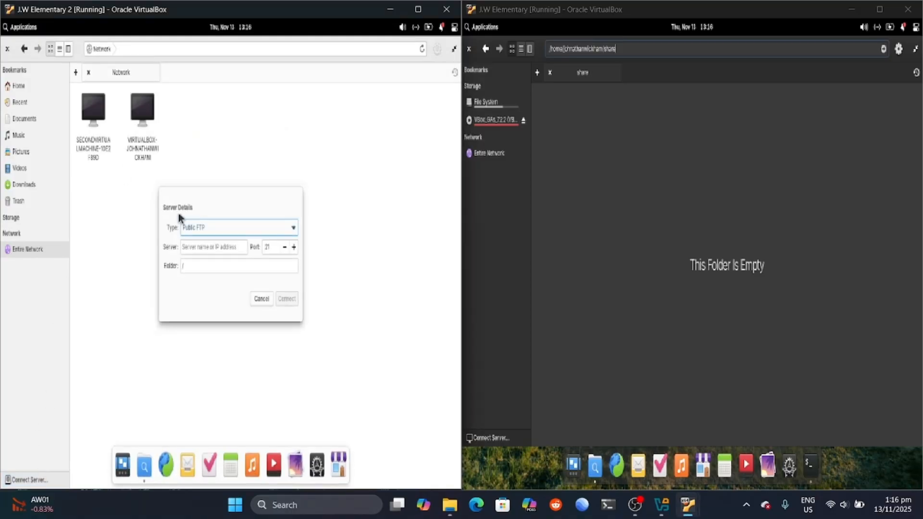
click(294, 228)
click(234, 307)
Step: Connect to share 'share' on 192.168.56.102 with the password remembered
click(234, 248)
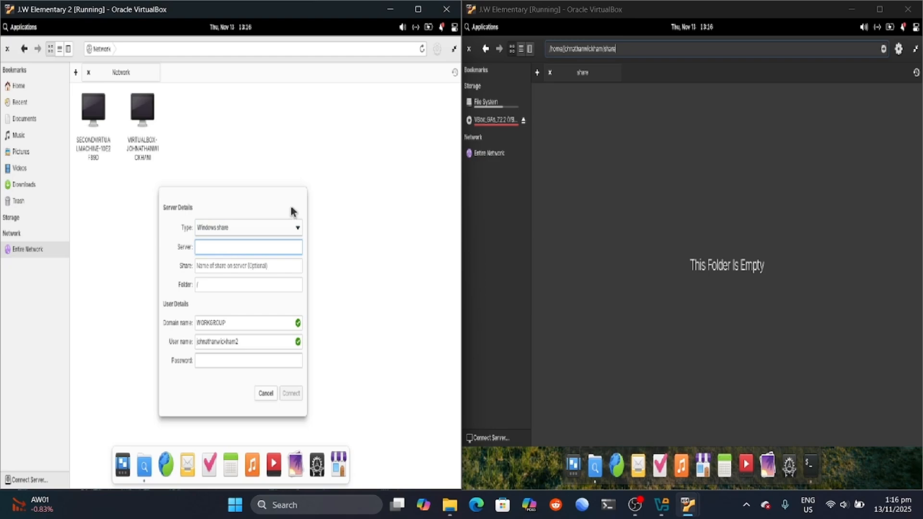
text(192.168.56.102)
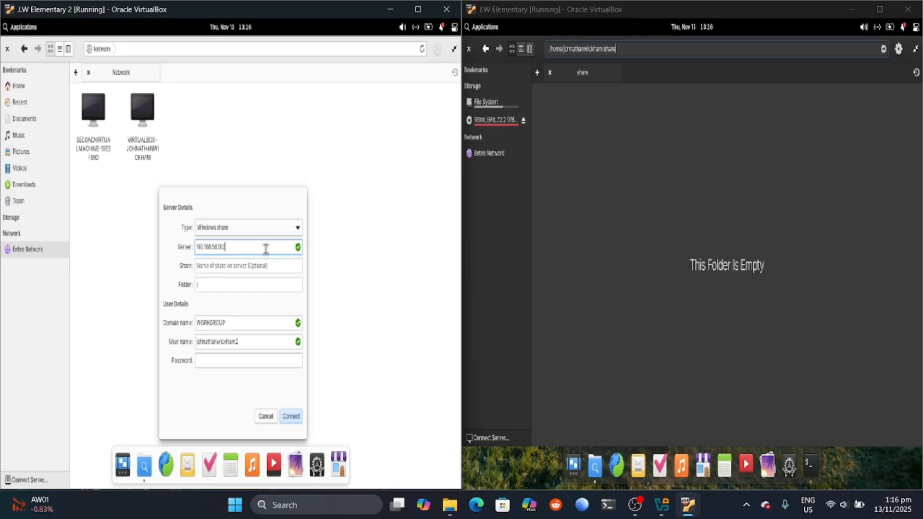
click(223, 266)
text(share)
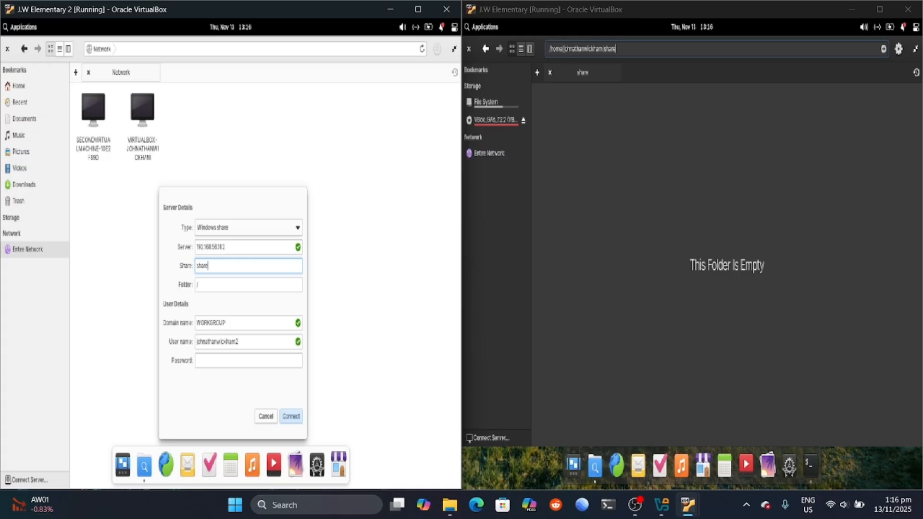
click(233, 360)
key(Caps_Lock)
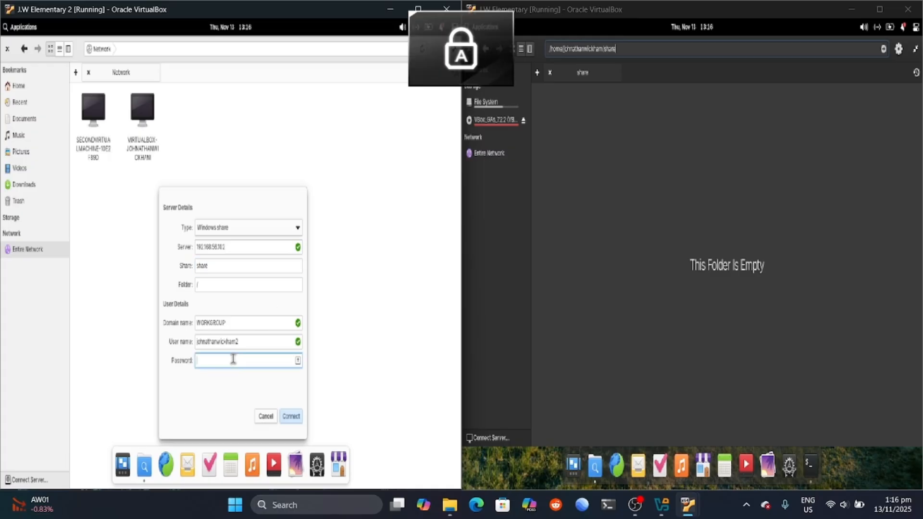
text(•)
key(Caps_Lock)
text(••••••••••)
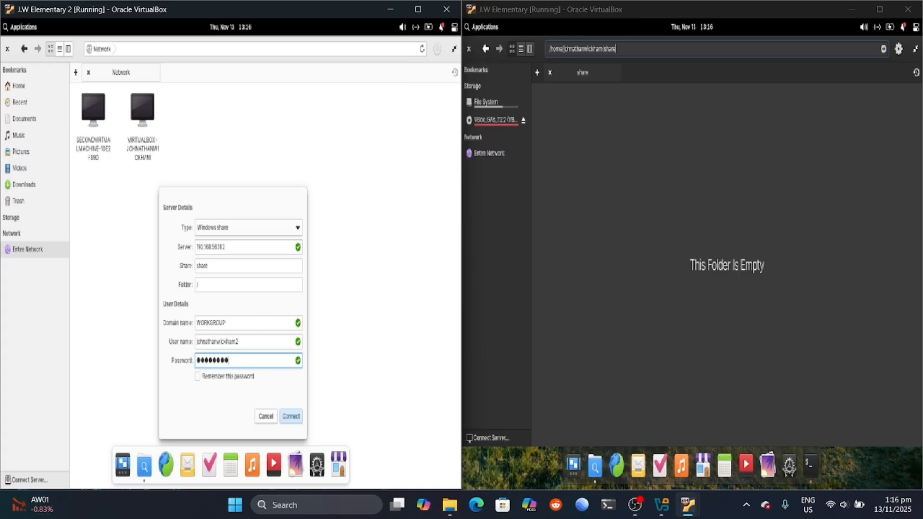
click(197, 376)
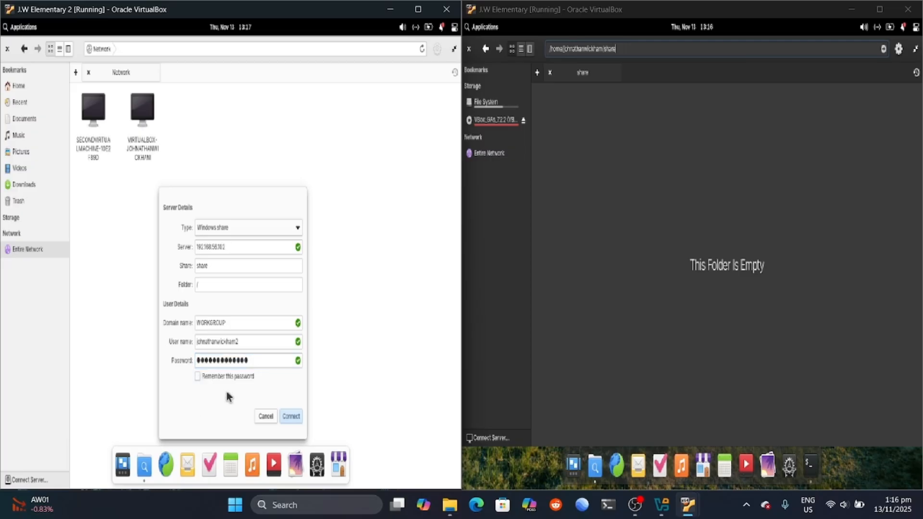
click(290, 416)
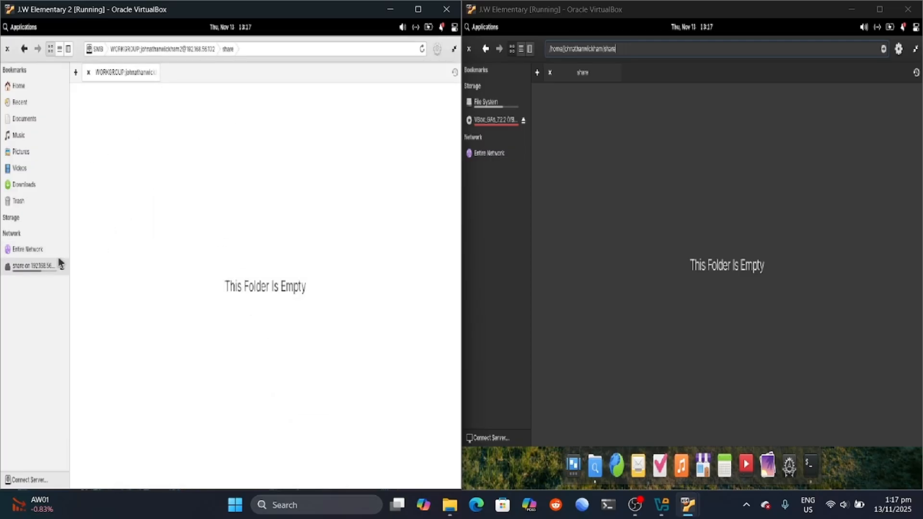
Step: Check the share's properties and create a folder 'This is our cool share folder' in it
right_click(40, 265)
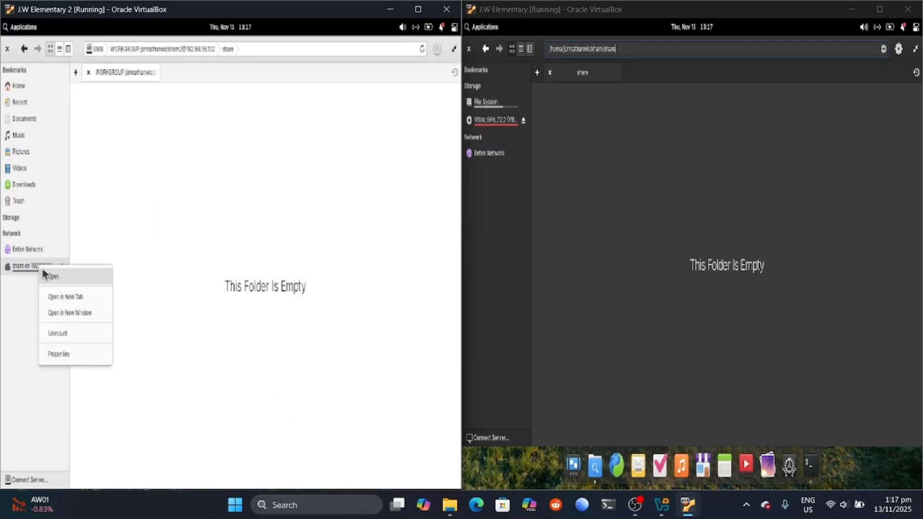
click(82, 353)
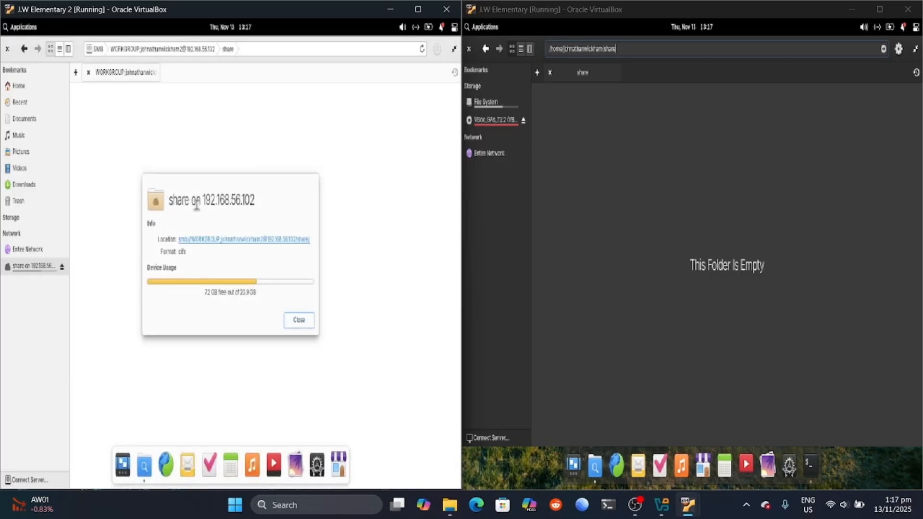
click(298, 320)
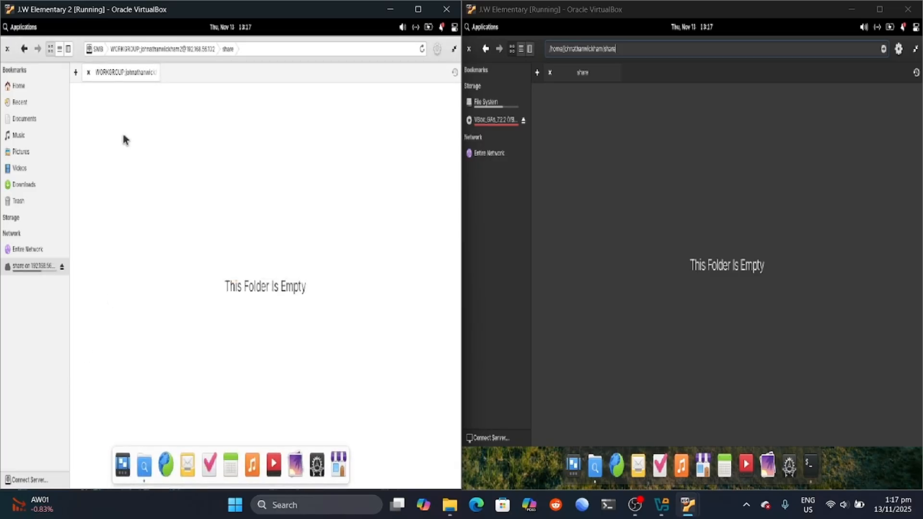
right_click(112, 109)
mouse_move(148, 163)
click(207, 166)
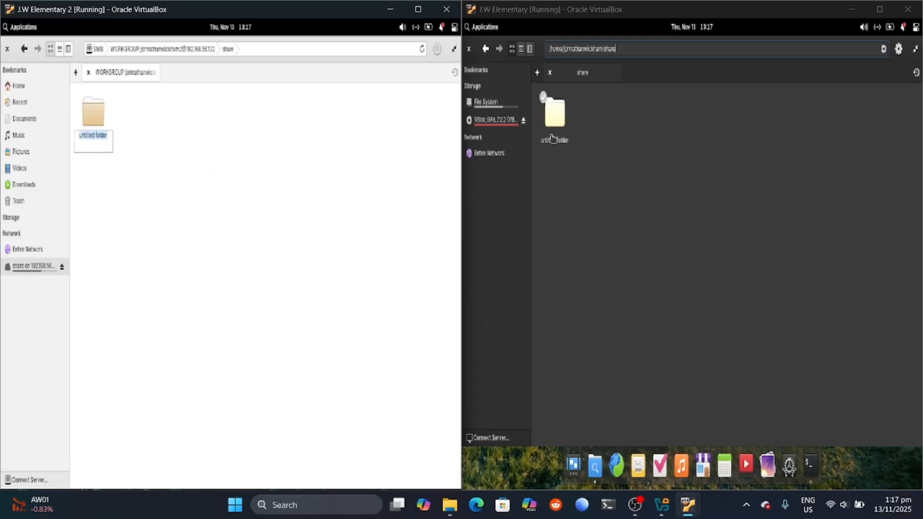
text(T)
key(Caps_Lock)
key(Caps_Lock)
text(his is ou)
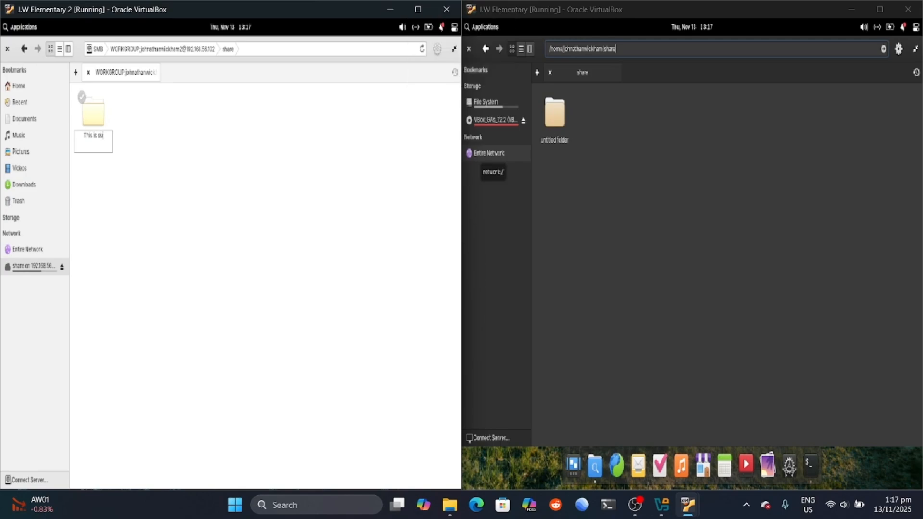
text(r cool share folder)
key(Return)
Step: Open 'This is our cool share folder' in the first VM
double_click(97, 136)
right_click(99, 117)
mouse_move(136, 171)
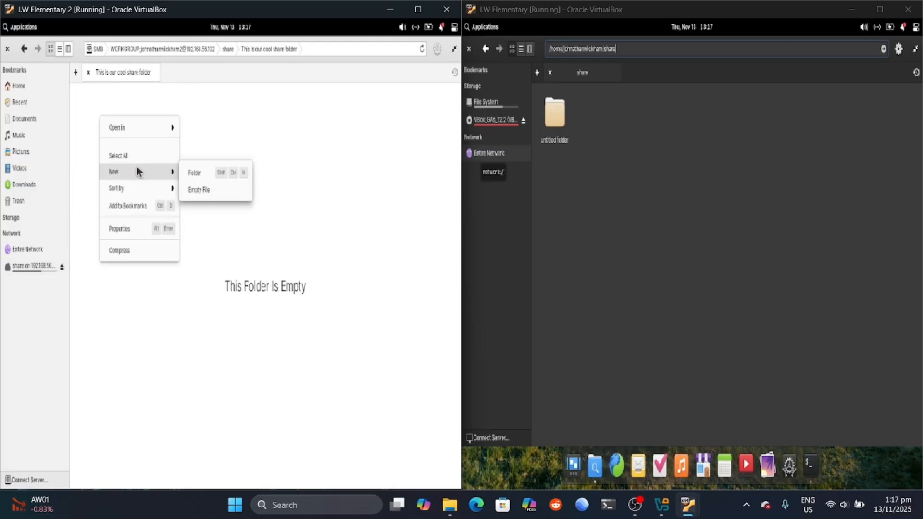
click(231, 144)
Step: From the second VM, create 'Yep this is it lol' inside 'This is our cool share folder'
double_click(555, 117)
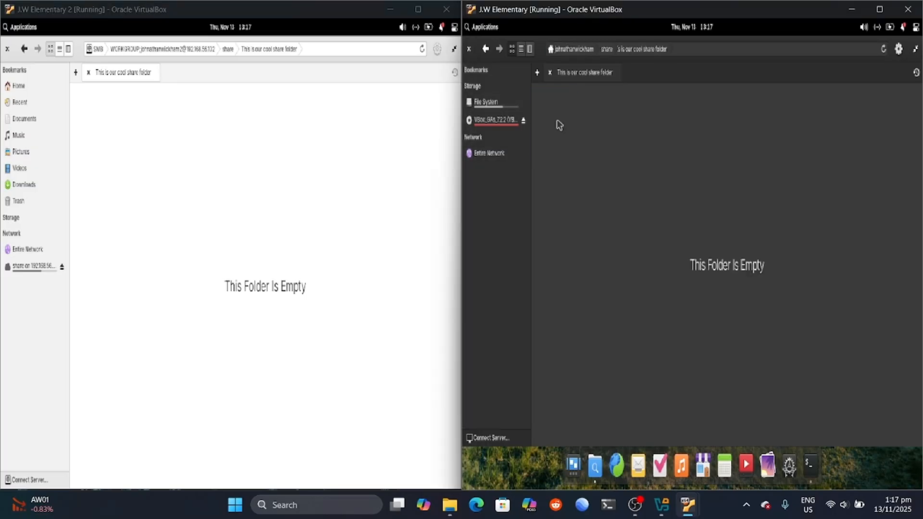
right_click(545, 99)
mouse_move(584, 155)
click(655, 92)
right_click(570, 107)
mouse_move(612, 165)
click(663, 166)
key(BackSpace)
key(Caps_Lock)
text(Y)
key(Caps_Lock)
text(ep th)
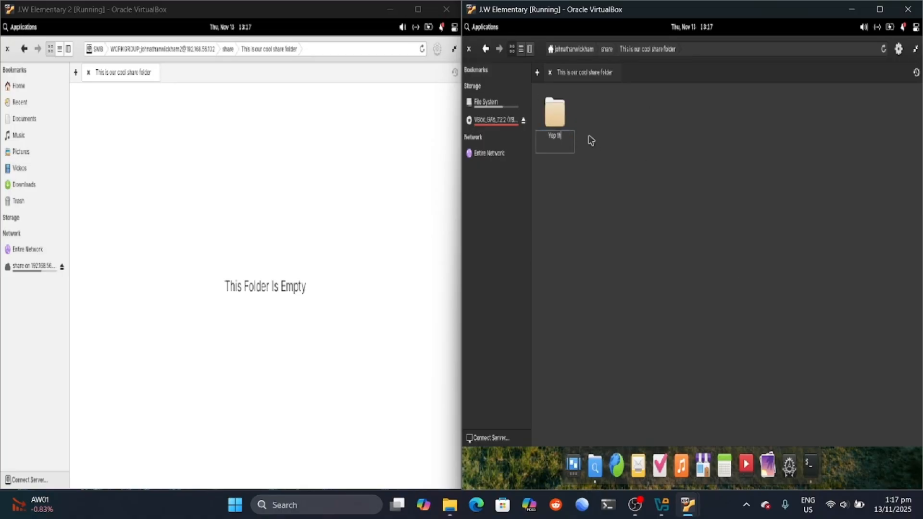
text(is is it lol)
key(Return)
Step: Browse the shared folder in both VMs to confirm 'Yep this is it lol' appears
click(676, 107)
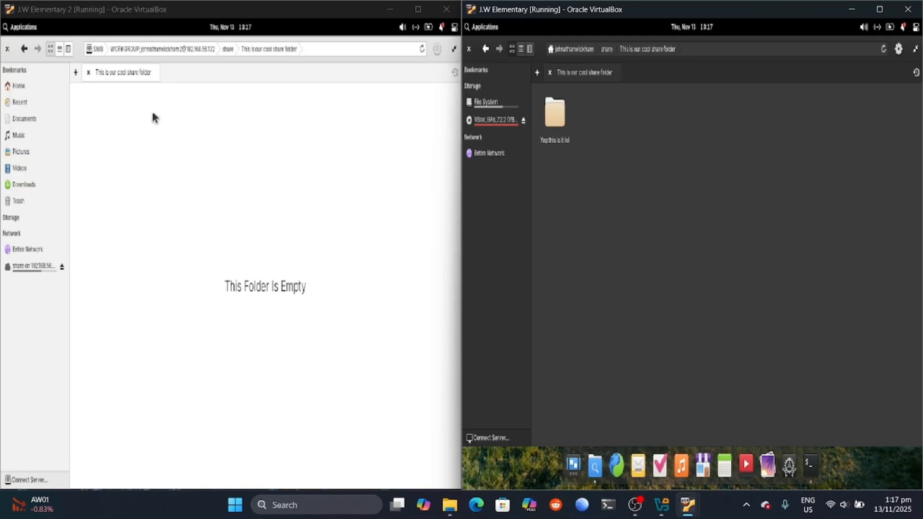
click(25, 264)
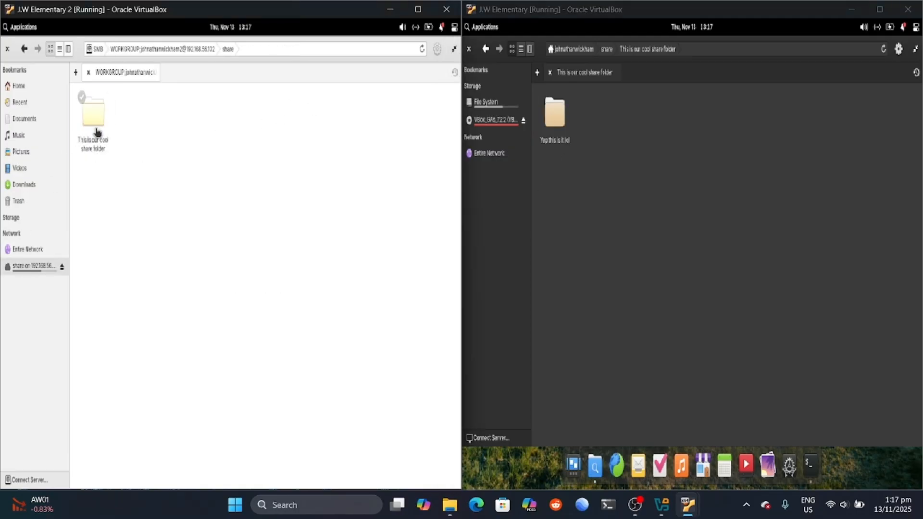
click(87, 103)
click(568, 126)
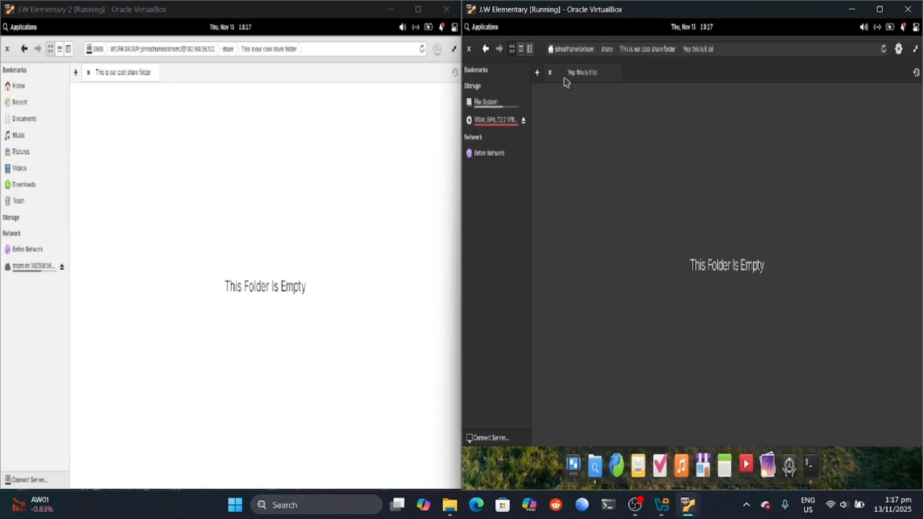
click(637, 49)
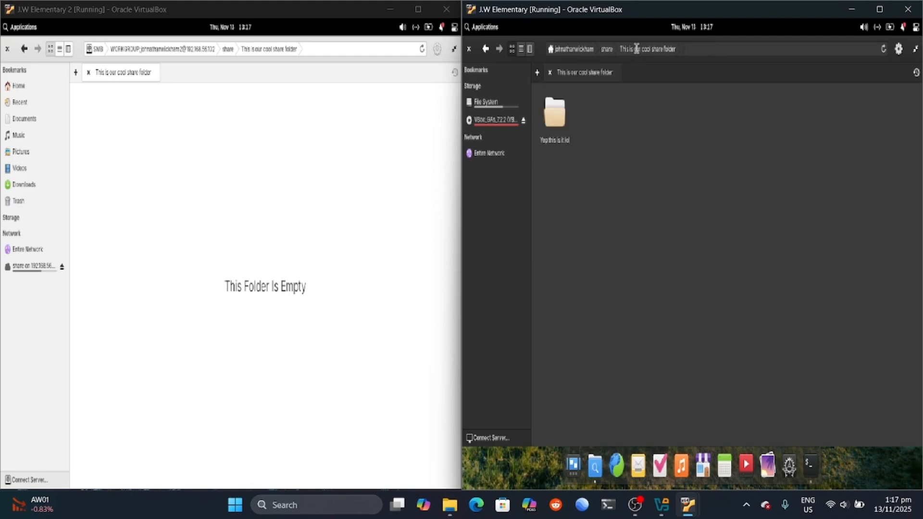
Step: Create a folder 'T' from the first VM, cancelling its accidental deletion
click(95, 105)
right_click(97, 106)
click(220, 141)
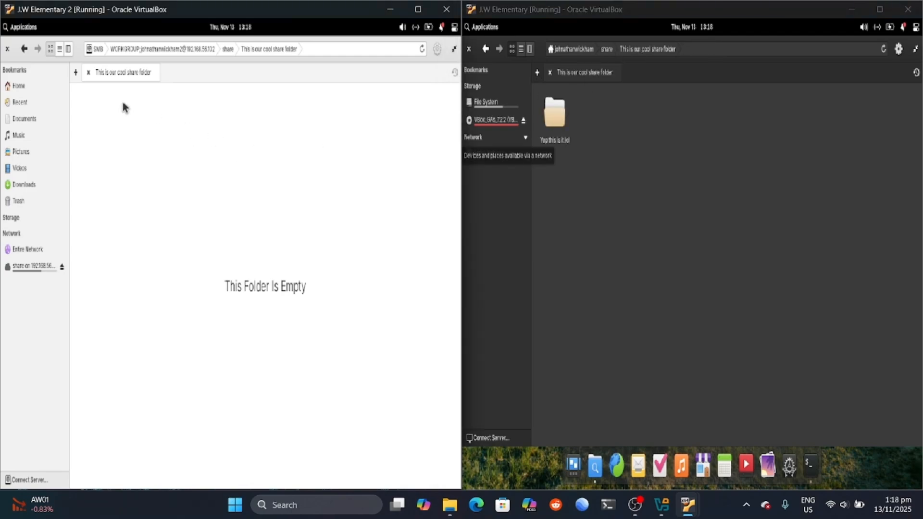
right_click(114, 110)
mouse_move(169, 155)
click(207, 149)
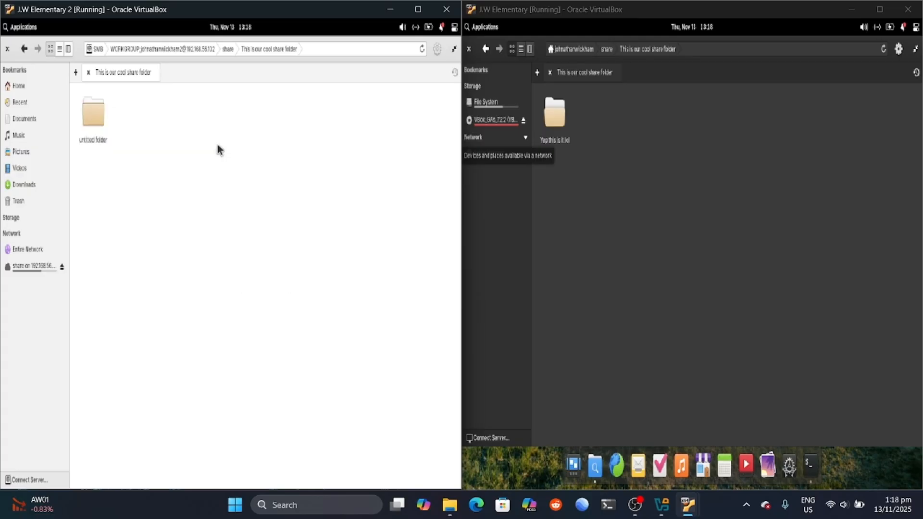
key(Caps_Lock)
text(T)
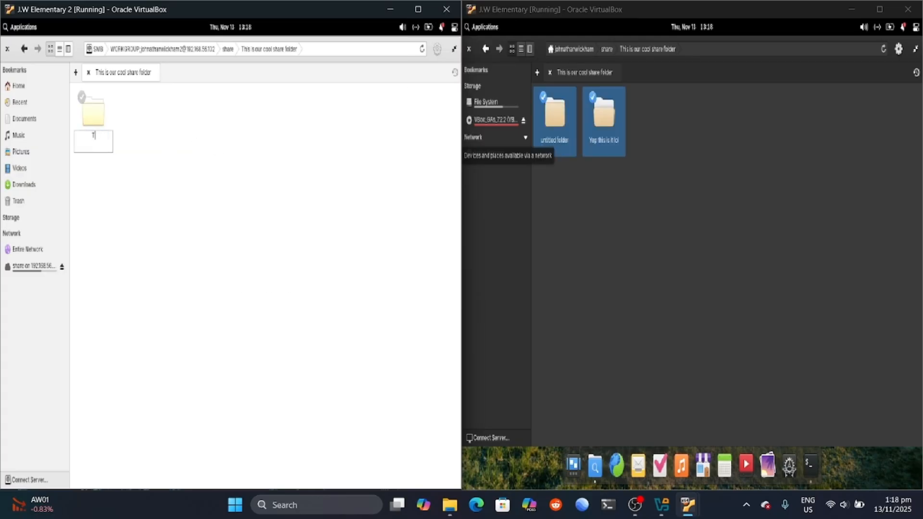
key(Return)
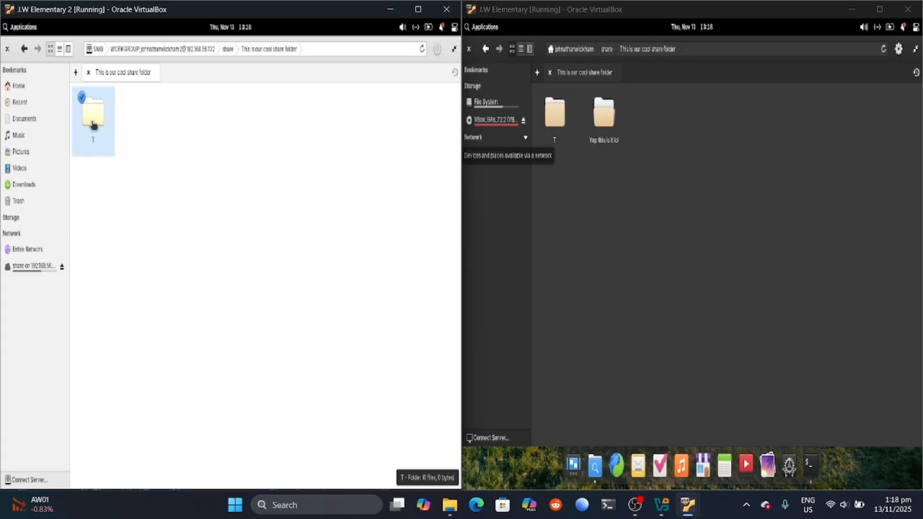
key(Delete)
click(246, 278)
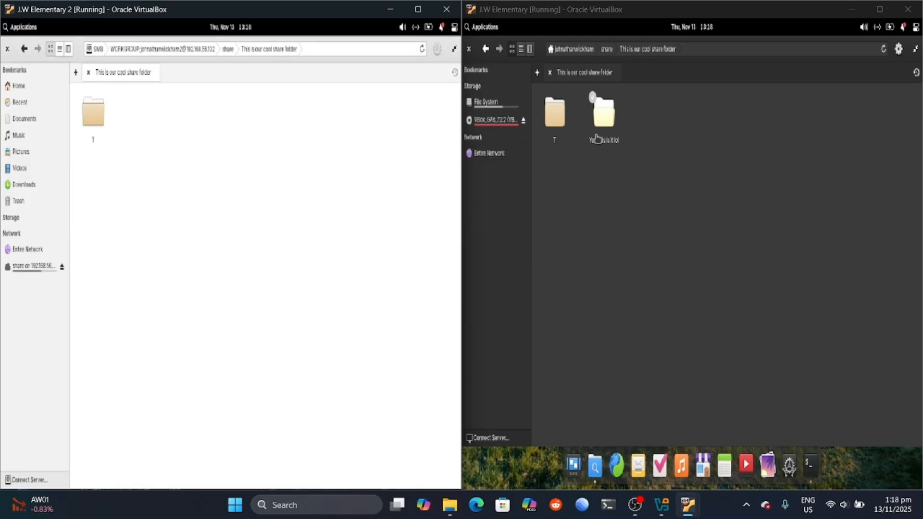
Step: Create a 'Lots of fun' folder, then reopen 'This is our cool share folder' from the top
right_click(124, 117)
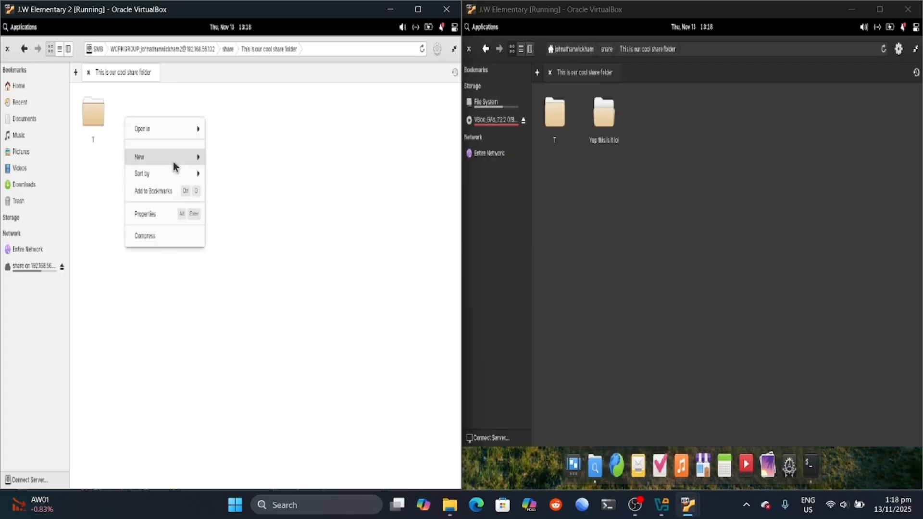
mouse_move(175, 165)
click(226, 159)
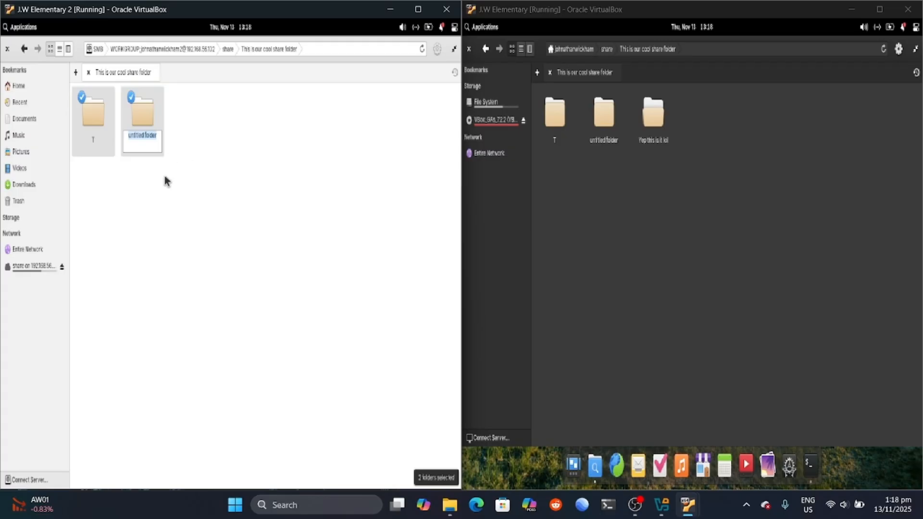
key(BackSpace)
key(Caps_Lock)
key(Caps_Lock)
text(Lots of fun)
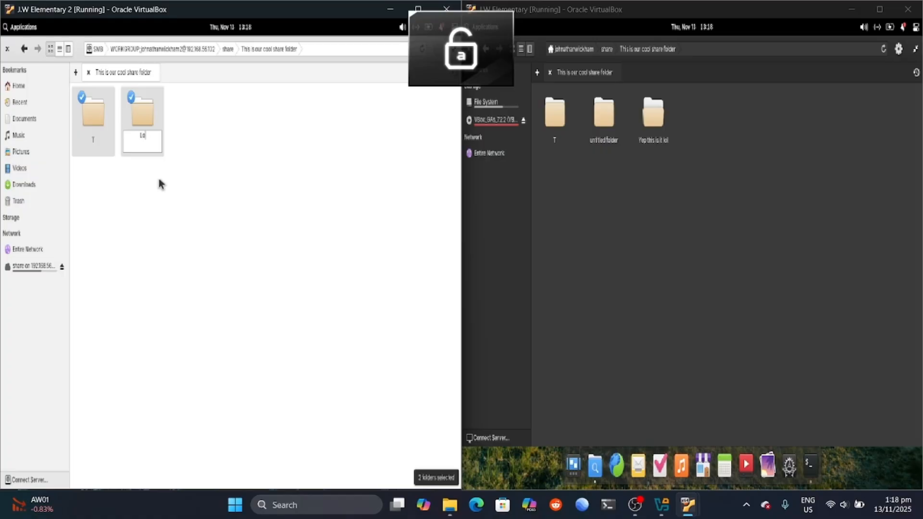
key(Return)
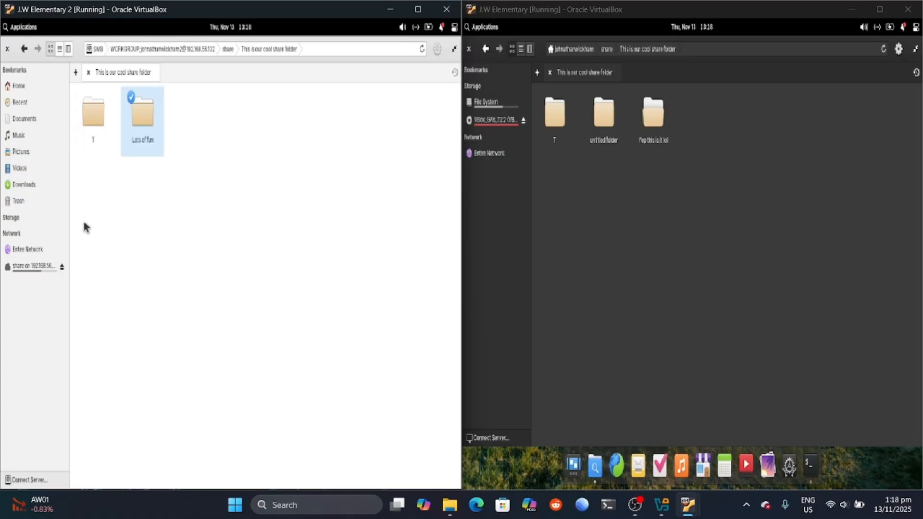
click(33, 266)
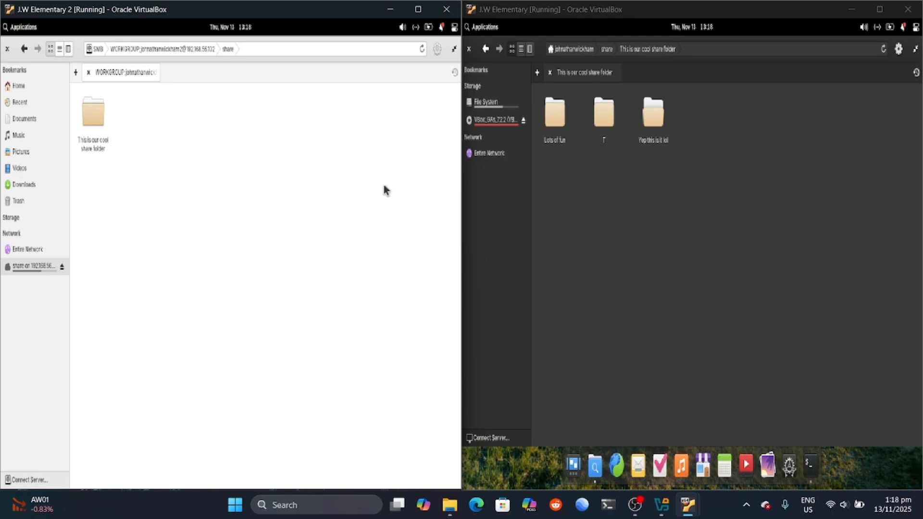
double_click(93, 116)
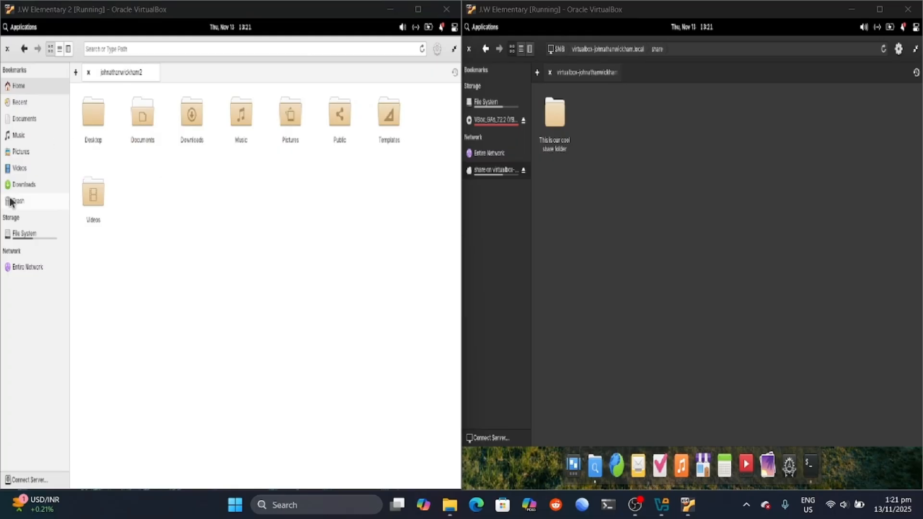
Step: Browse Entire Network > VIRTUALBOX > share in the left VM, then show the right VM's terminal
click(14, 200)
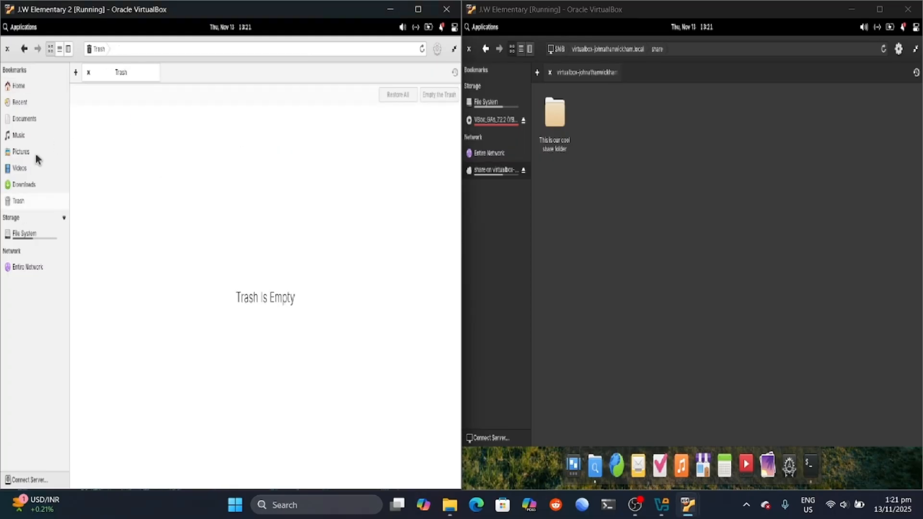
click(43, 250)
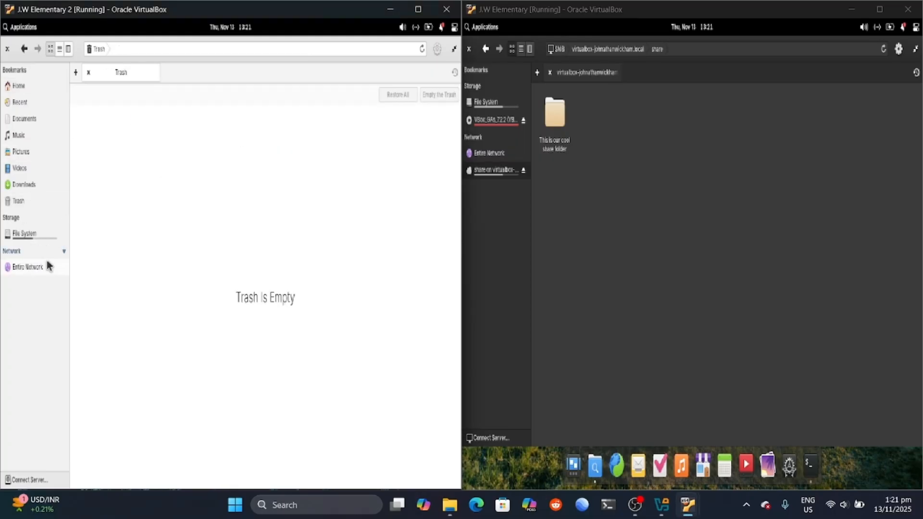
click(45, 265)
click(147, 119)
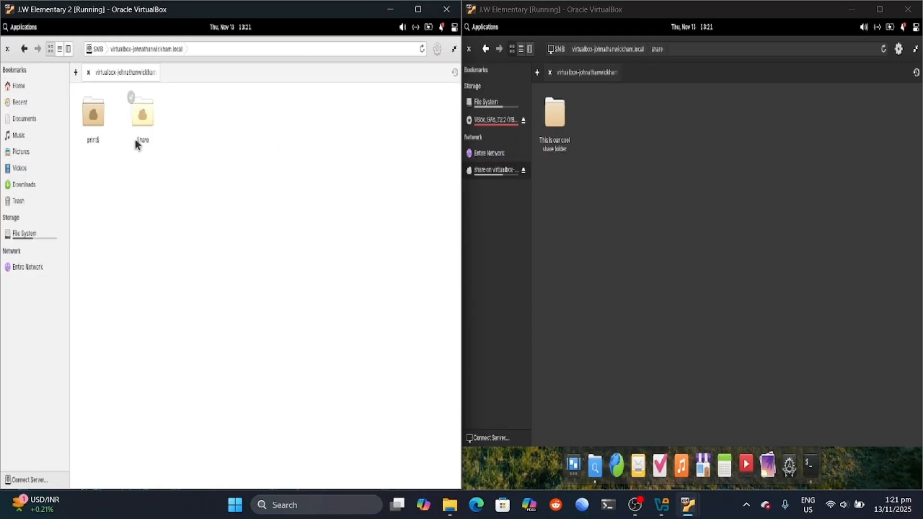
click(143, 114)
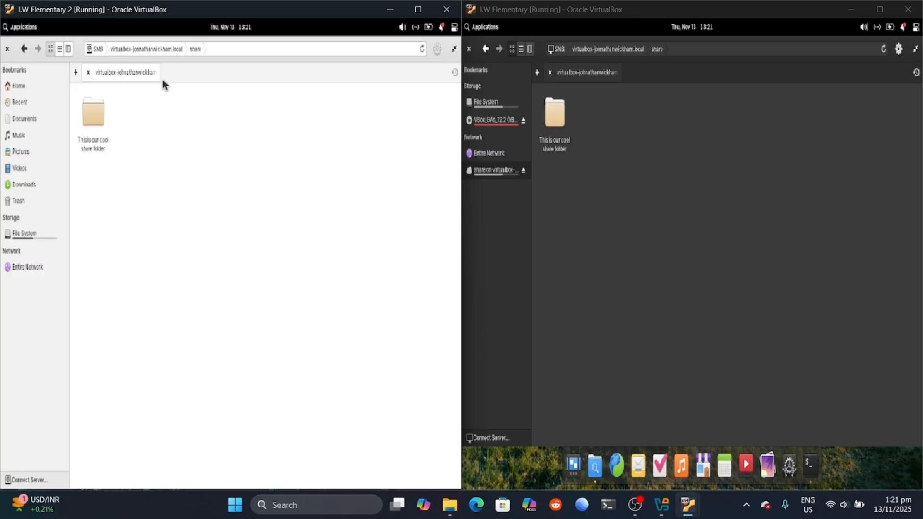
click(97, 117)
click(24, 48)
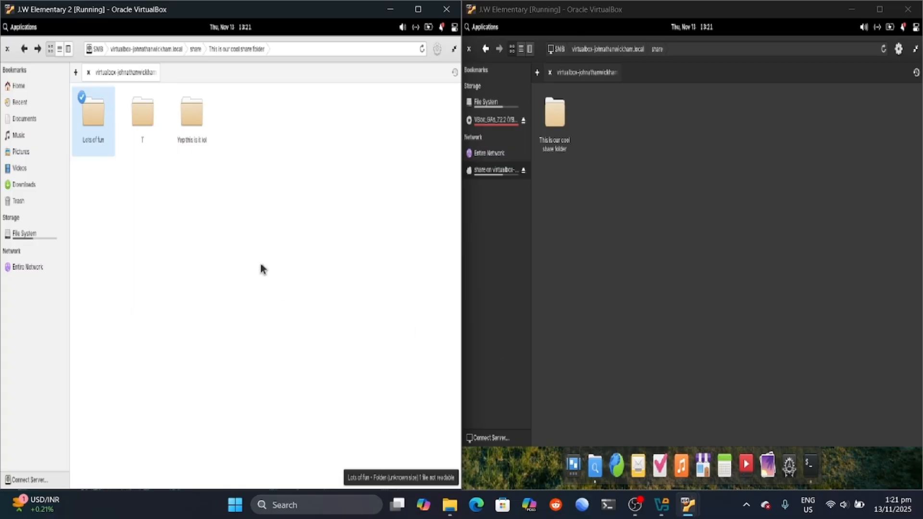
click(729, 512)
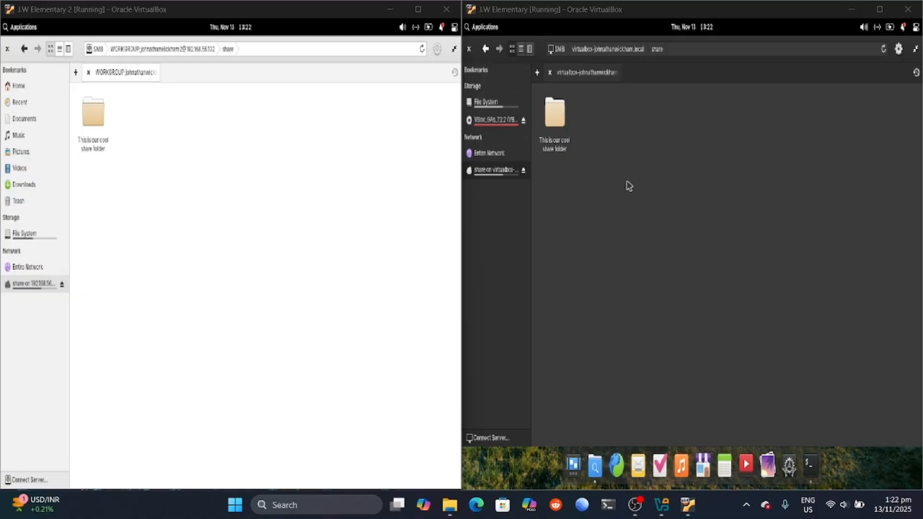
click(807, 465)
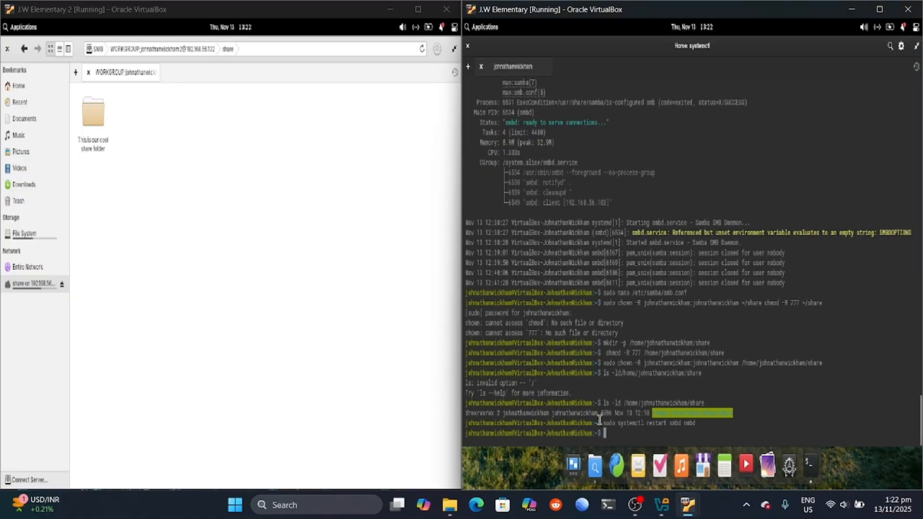
Step: In a new terminal tab, start the CUPS service with sudo systemctl start cups
click(468, 66)
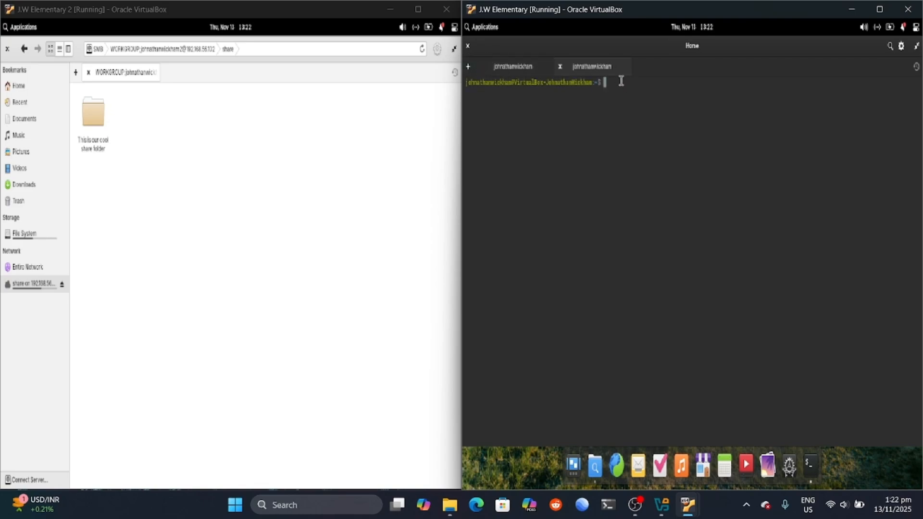
text(ckham:~$ sudo systemctl start cups)
key(Return)
key(Caps_Lock)
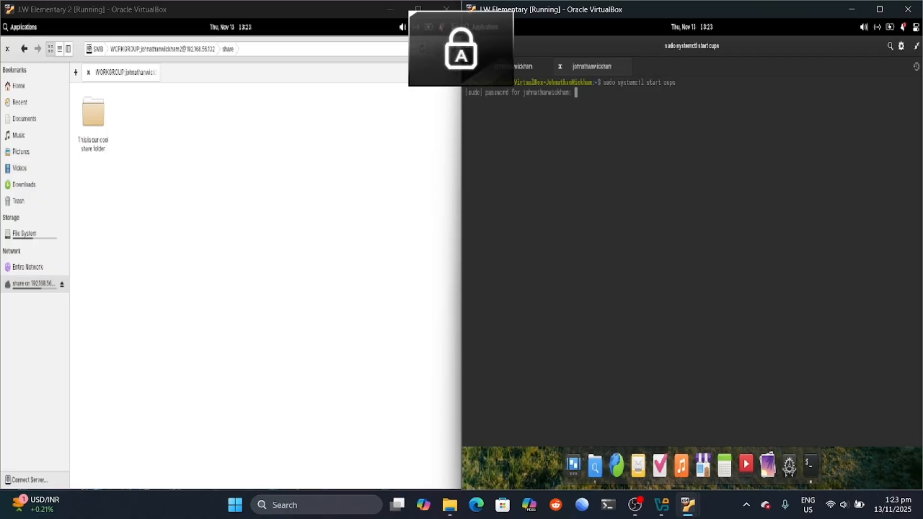
key(Caps_Lock)
text(*****)
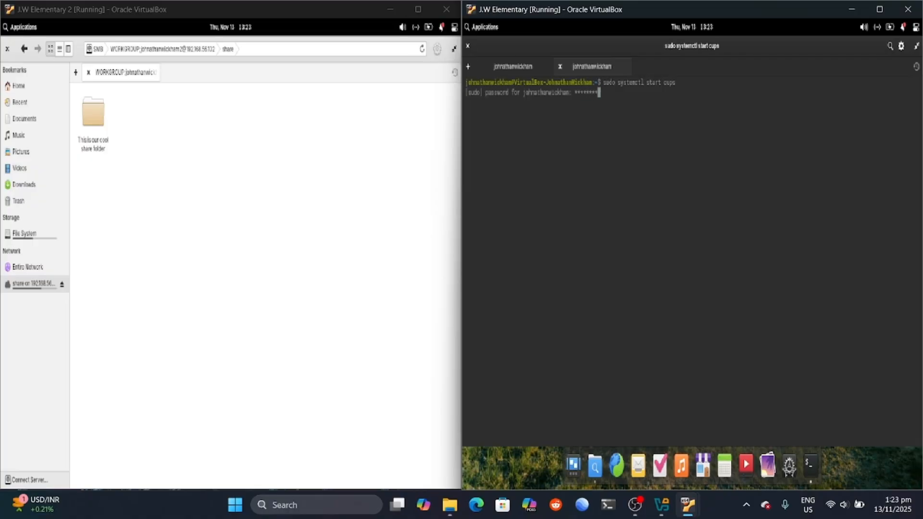
key(Return)
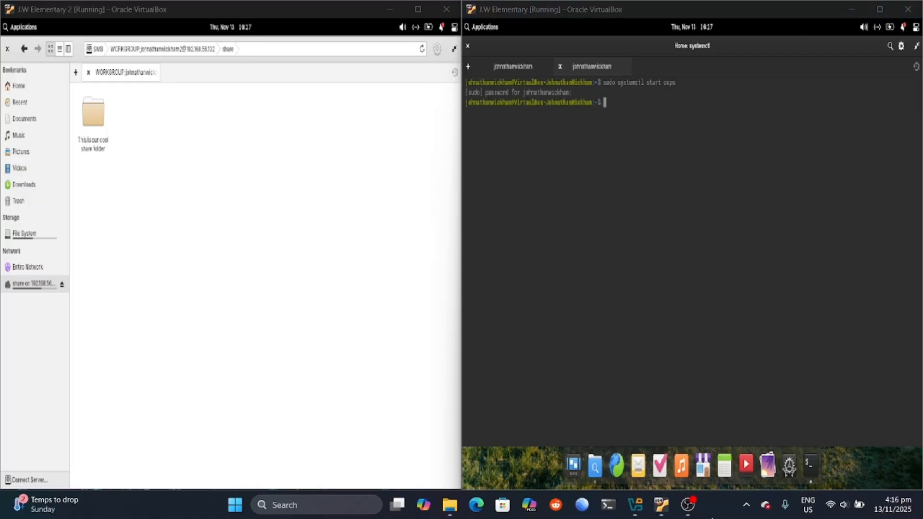
Step: Refresh the right VM's package lists with sudo apt update
click(625, 104)
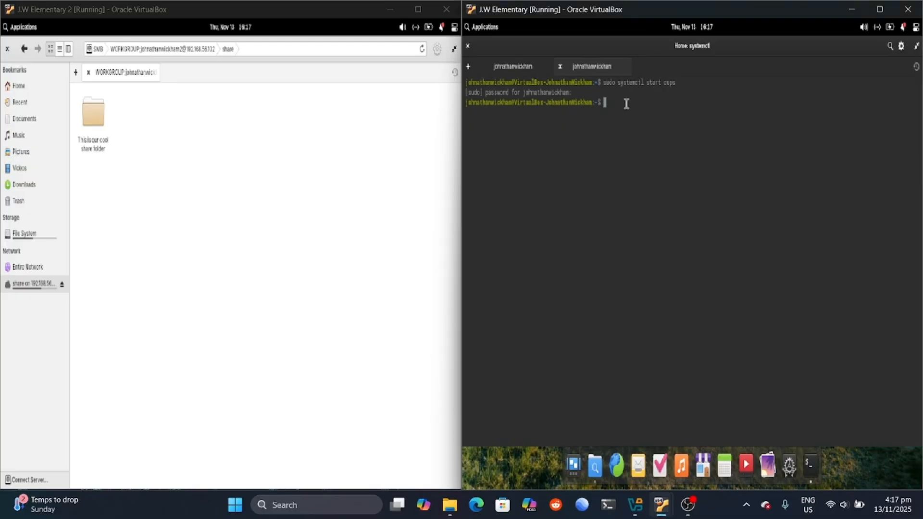
text(sudo apt update)
key(Return)
key(Caps_Lock)
text(******)
key(Caps_Lock)
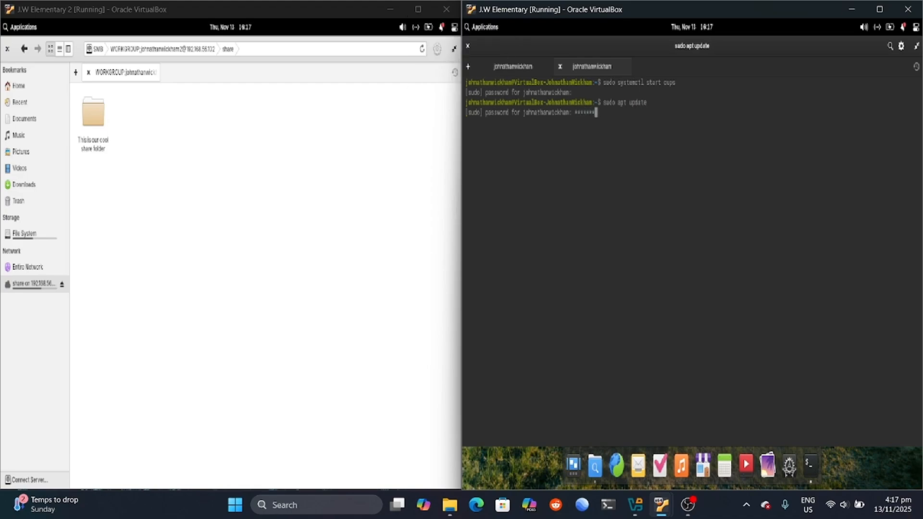
key(Return)
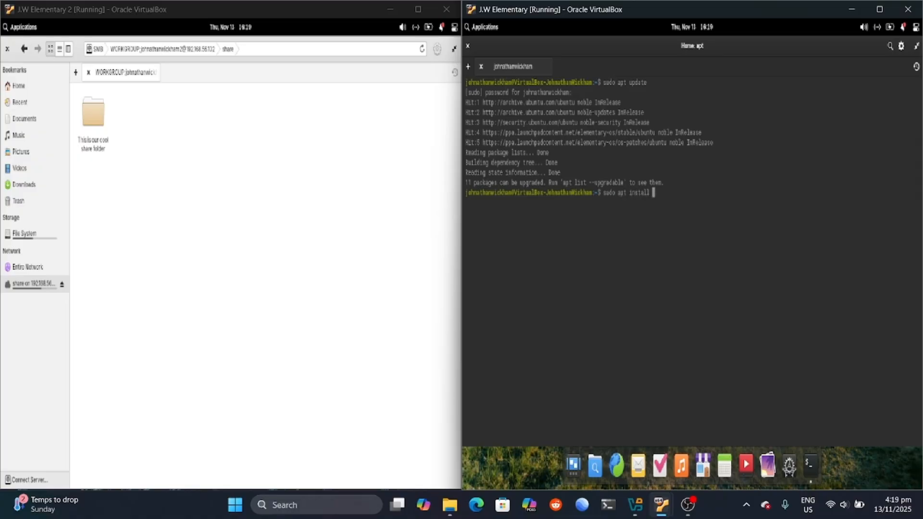
Step: Install cups-pdf, restart CUPS, and launch the browser for localhost:631/admin
text(pdf)
key(Return)
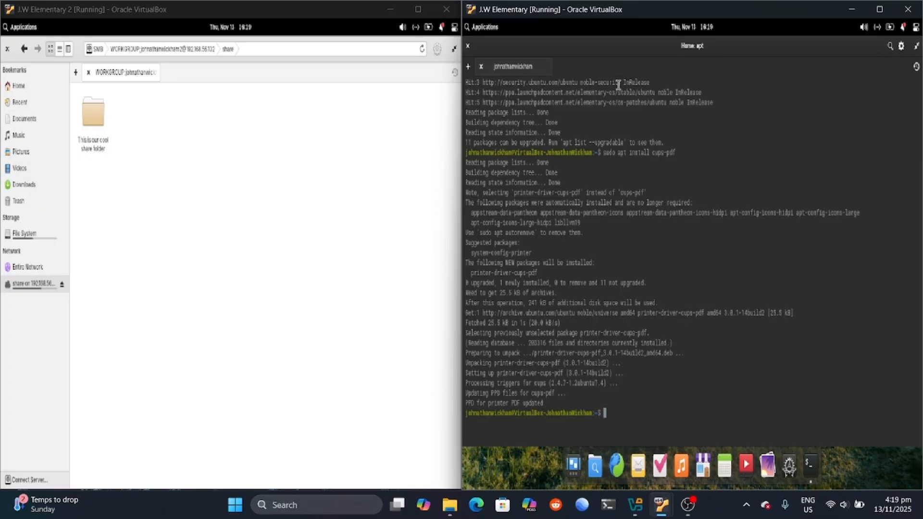
text(ckham:~$ sudo systemctl restart cups)
key(Return)
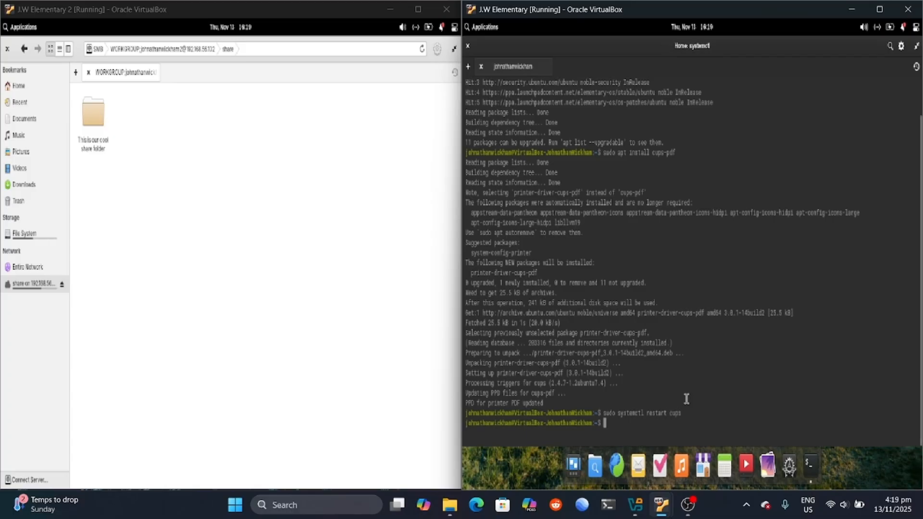
click(616, 465)
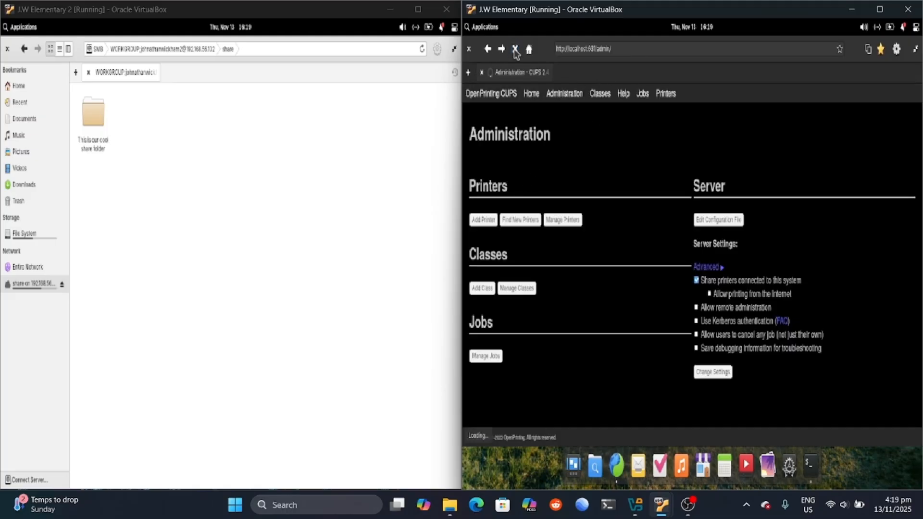
Step: Add the CUPS-PDF printer as Virtual_PDF_Printer with sharing enabled
click(488, 227)
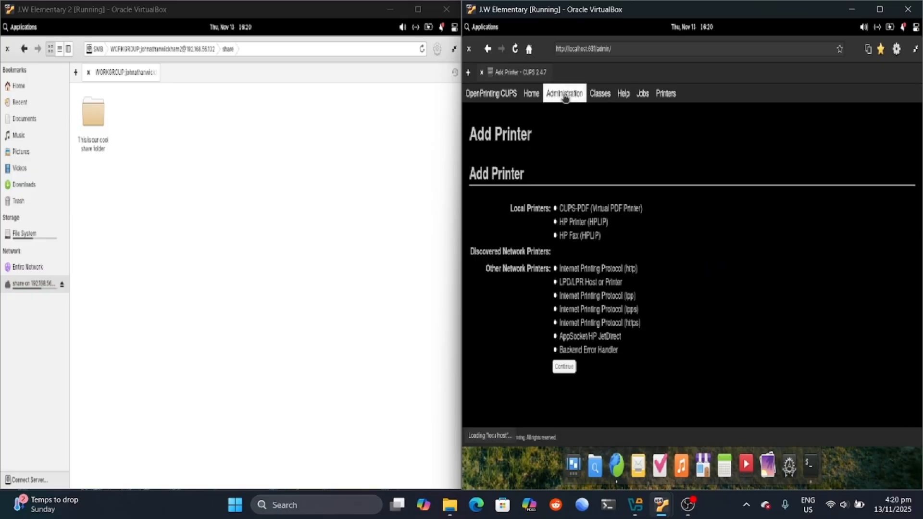
click(555, 208)
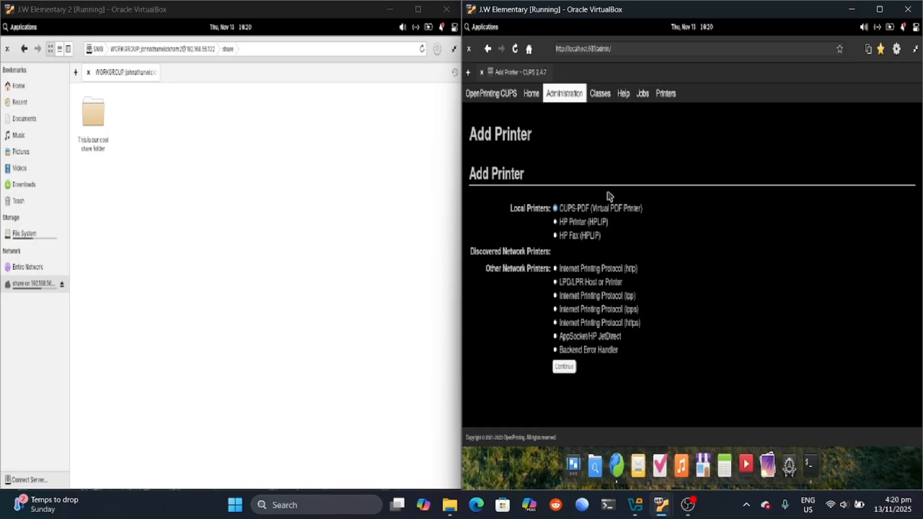
click(565, 367)
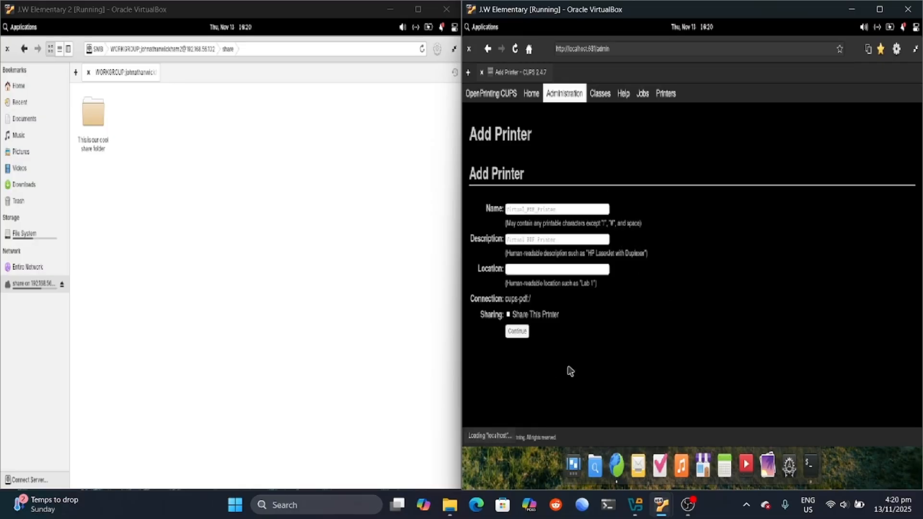
click(546, 208)
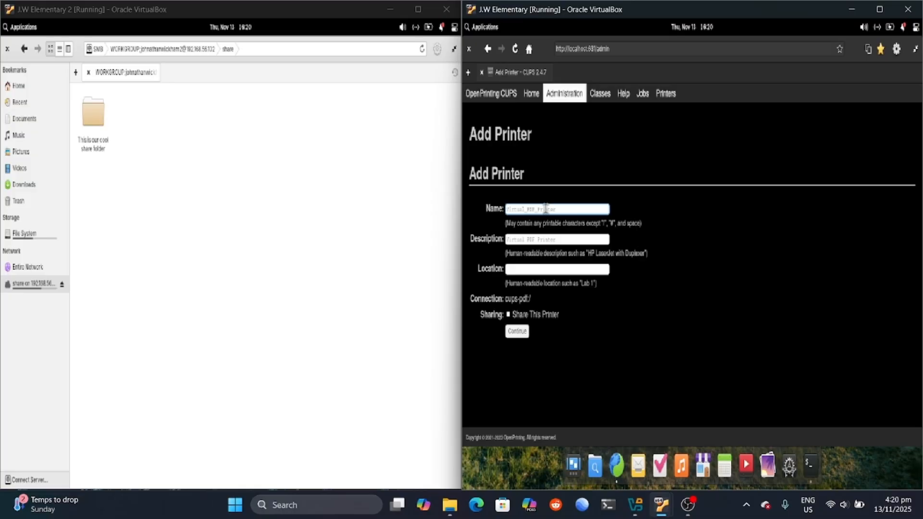
key(Caps_Lock)
key(Caps_Lock)
click(568, 238)
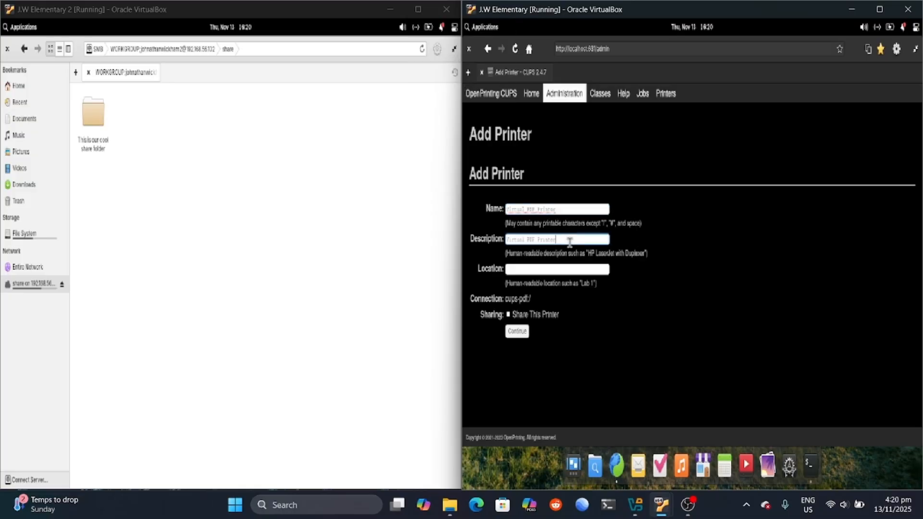
click(563, 267)
click(612, 362)
click(531, 271)
click(583, 365)
click(508, 315)
click(524, 328)
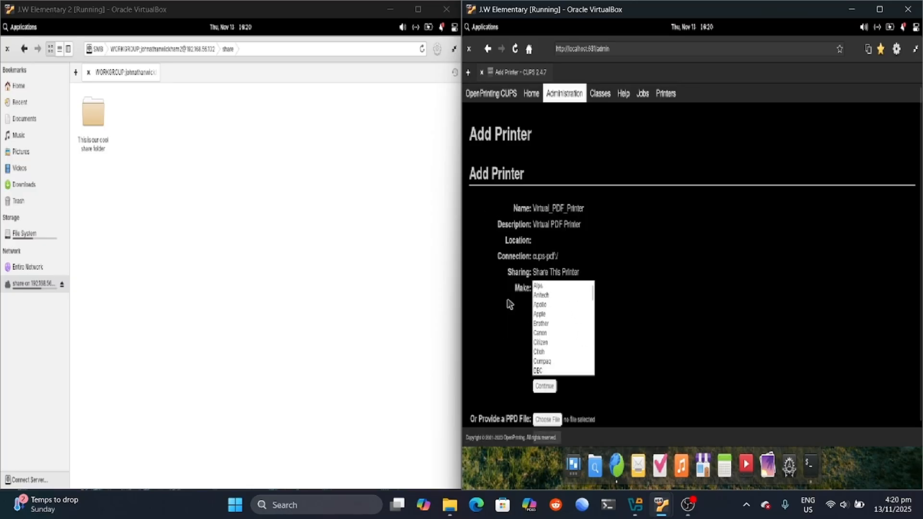
Step: Choose Generic as the printer make
scroll(578, 315, down, 3)
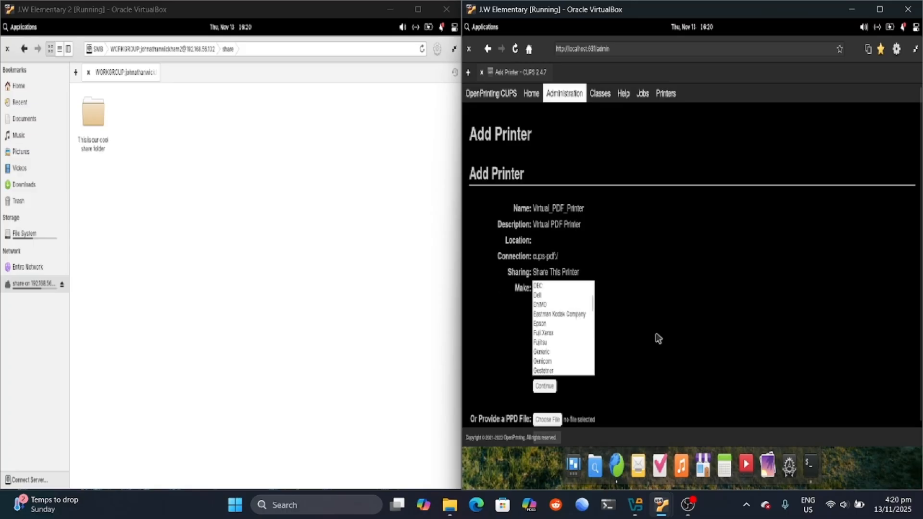
scroll(494, 330, down, 2)
scroll(542, 303, up, 5)
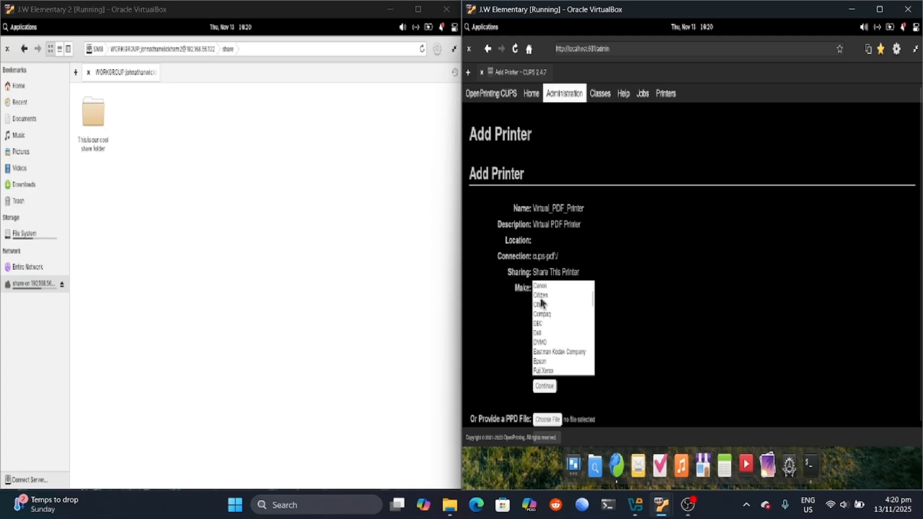
scroll(590, 291, up, 2)
drag(590, 292, 596, 324)
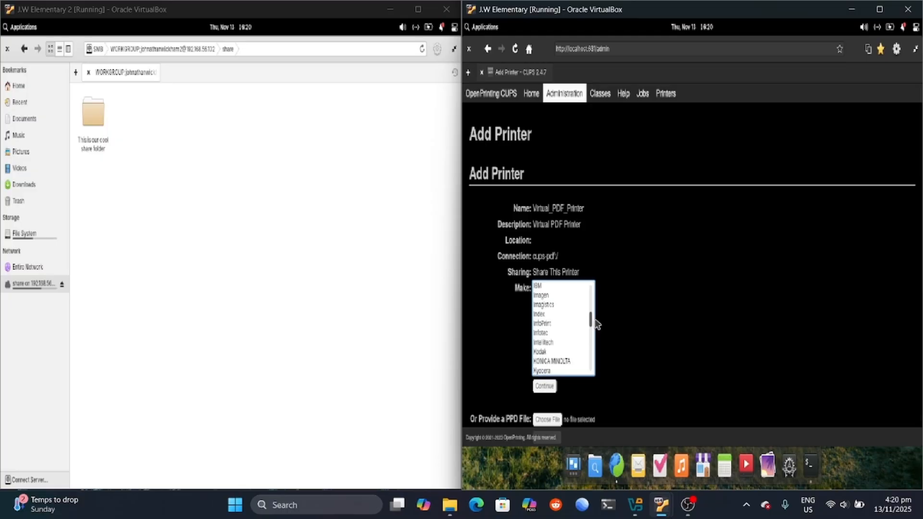
drag(596, 325, 594, 307)
click(546, 295)
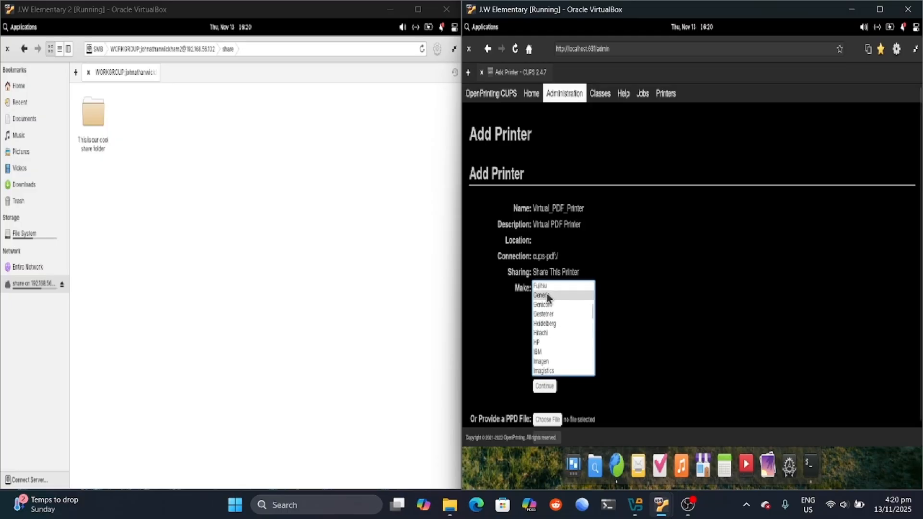
click(545, 386)
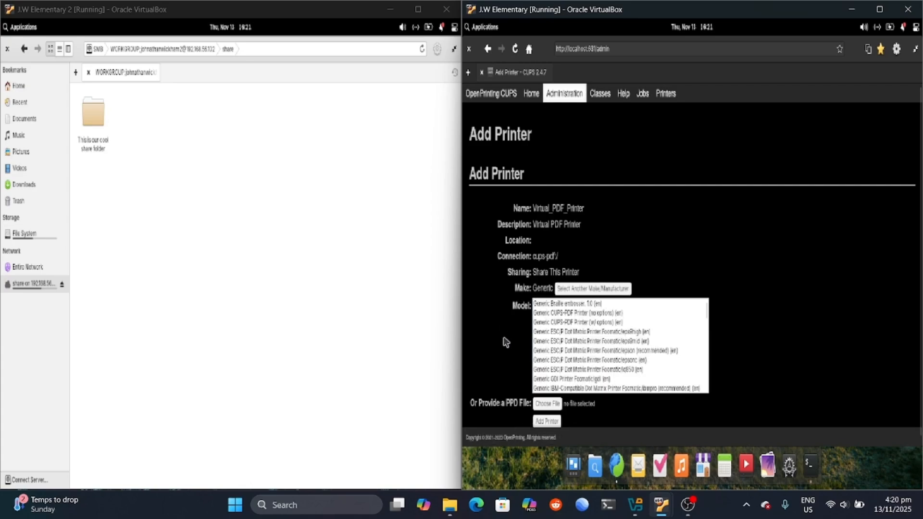
Step: Select the Generic CUPS-PDF Printer (no options) driver and add the printer
scroll(570, 342, down, 2)
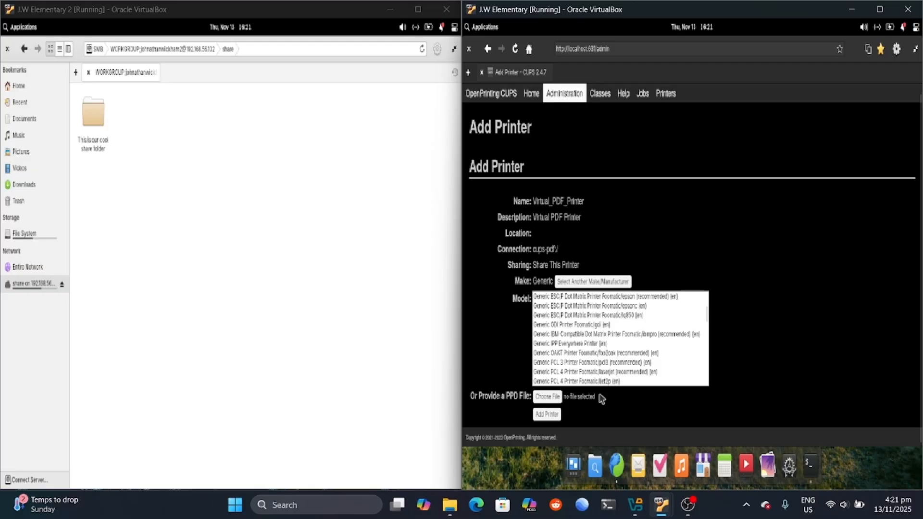
scroll(596, 330, up, 3)
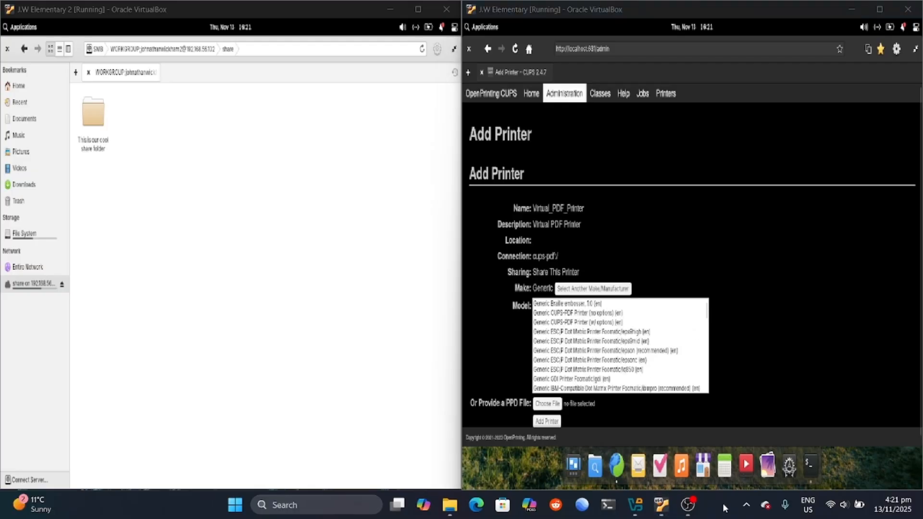
click(549, 312)
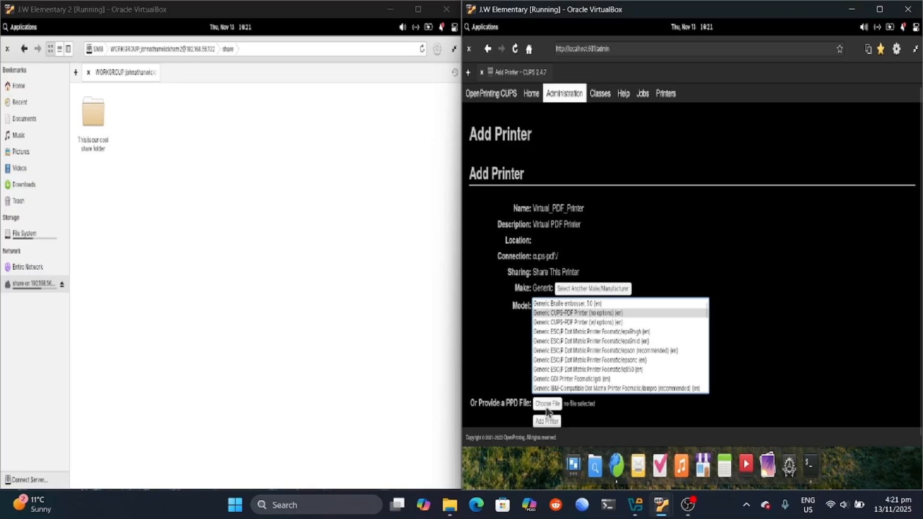
scroll(547, 379, down, 3)
scroll(553, 358, up, 3)
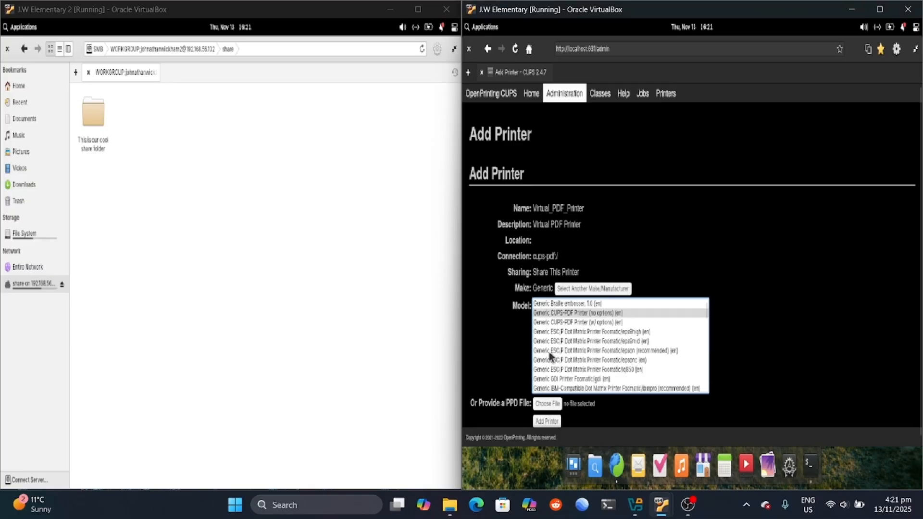
click(546, 421)
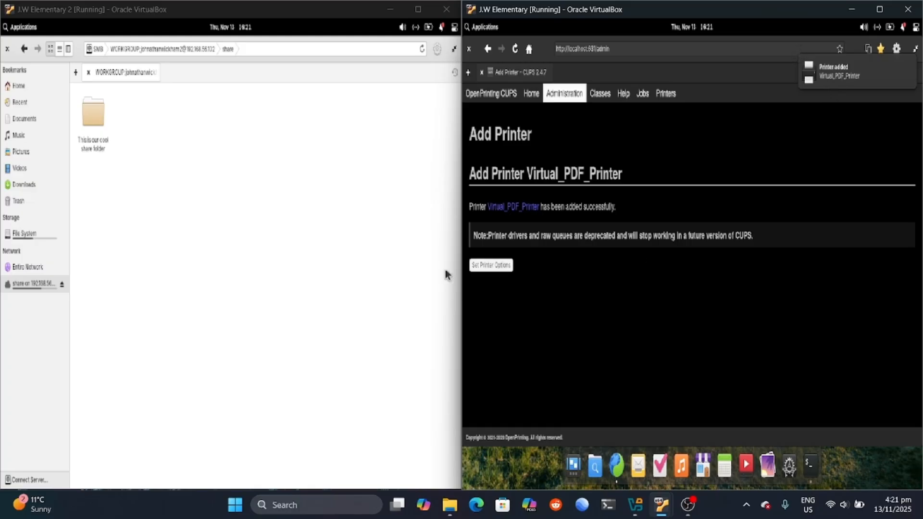
Step: Open Set Printer Options for the new printer, then close the browser and terminal
click(502, 266)
scroll(643, 292, down, 1)
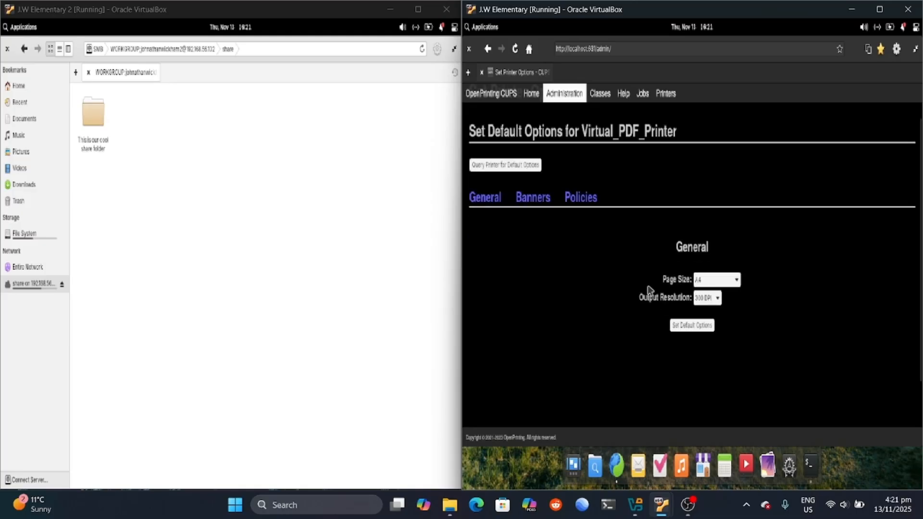
scroll(558, 188, down, 1)
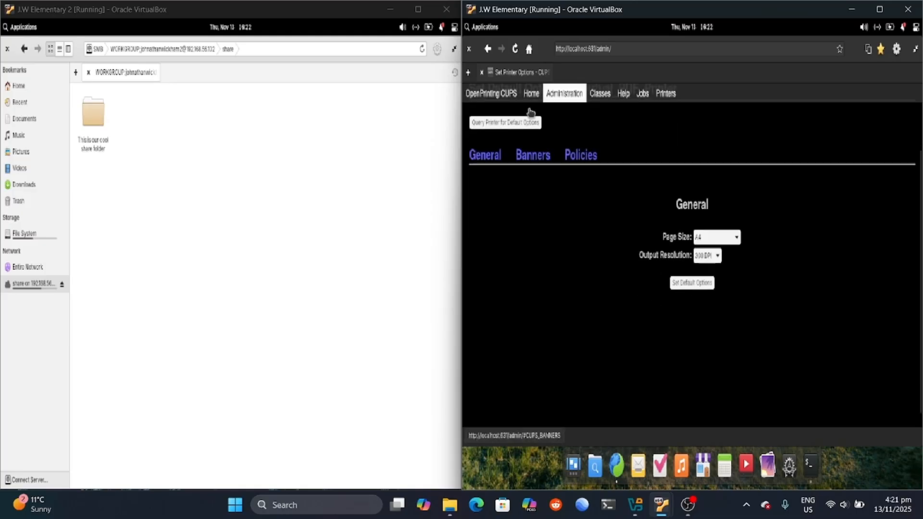
click(470, 48)
click(468, 46)
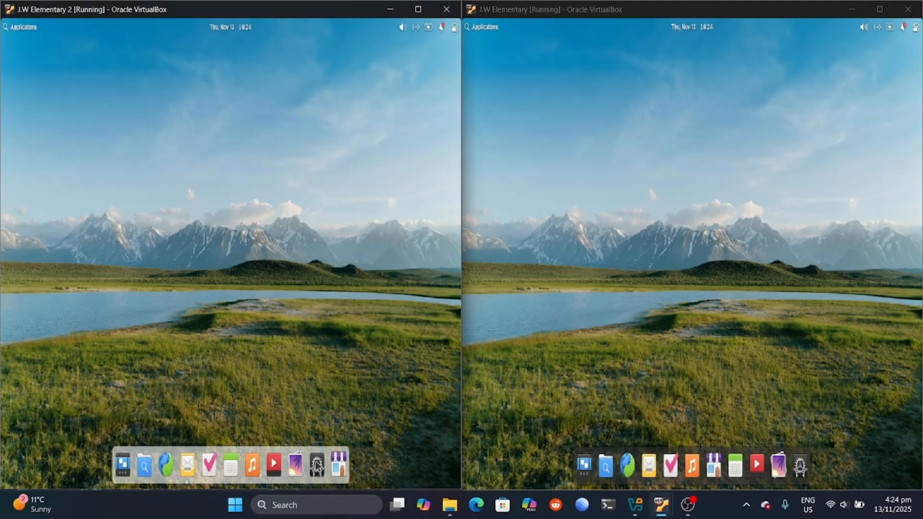
Step: In the left VM's Printers settings, review Virtual PDF Printer's Page Setup and Settings & Supplies
click(316, 464)
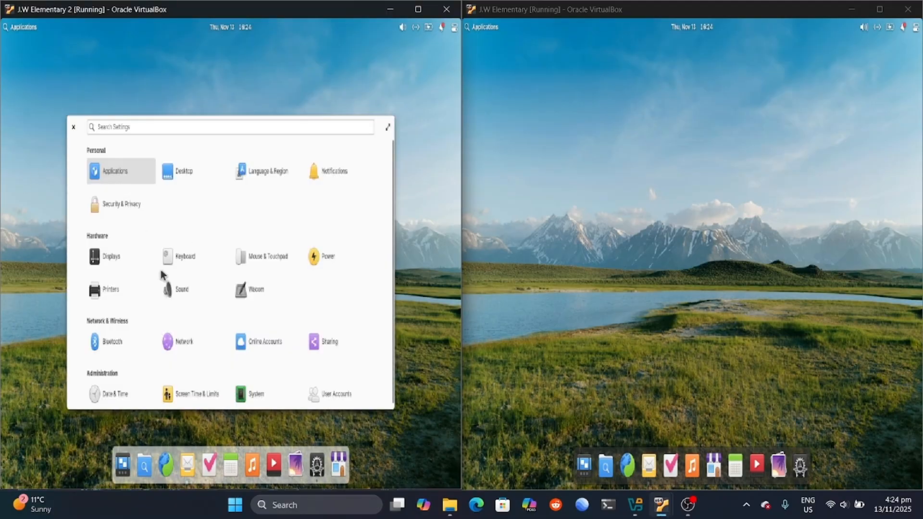
click(120, 288)
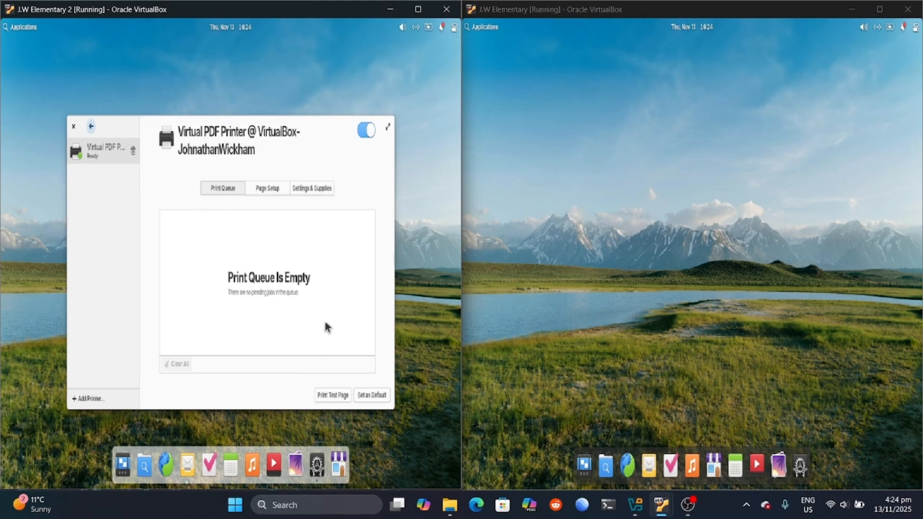
click(267, 188)
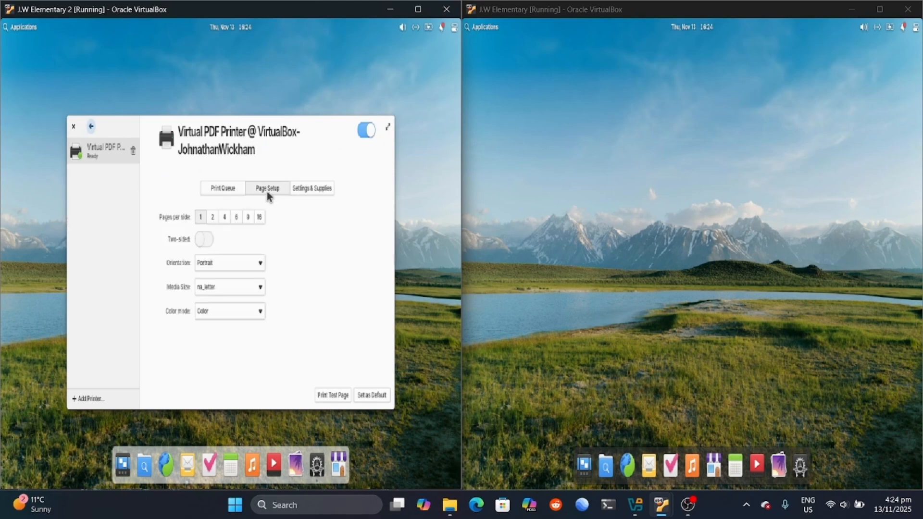
click(298, 189)
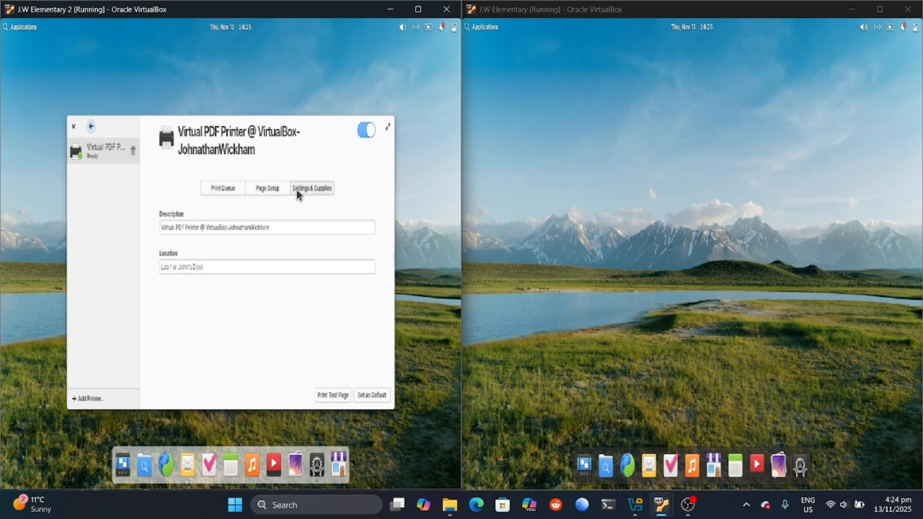
click(257, 190)
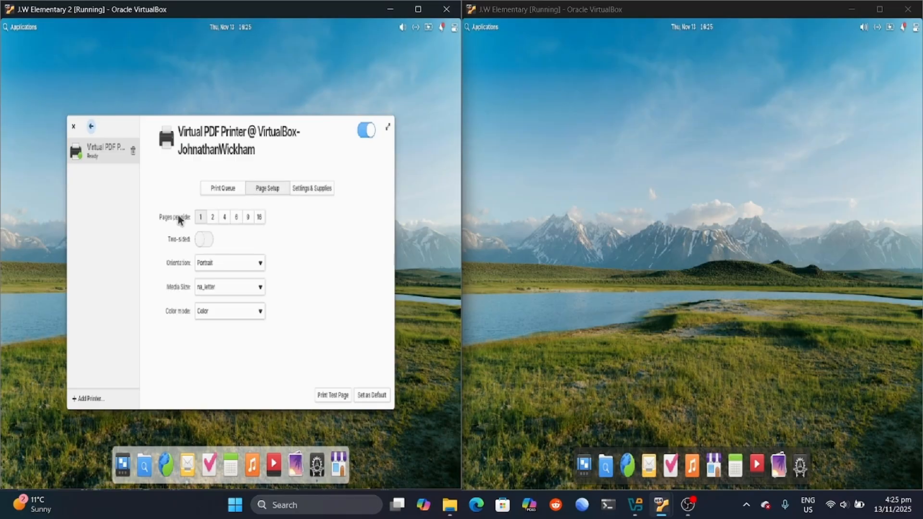
click(220, 188)
Step: Print a test page on Virtual PDF Printer, then open Files in the right VM
click(333, 393)
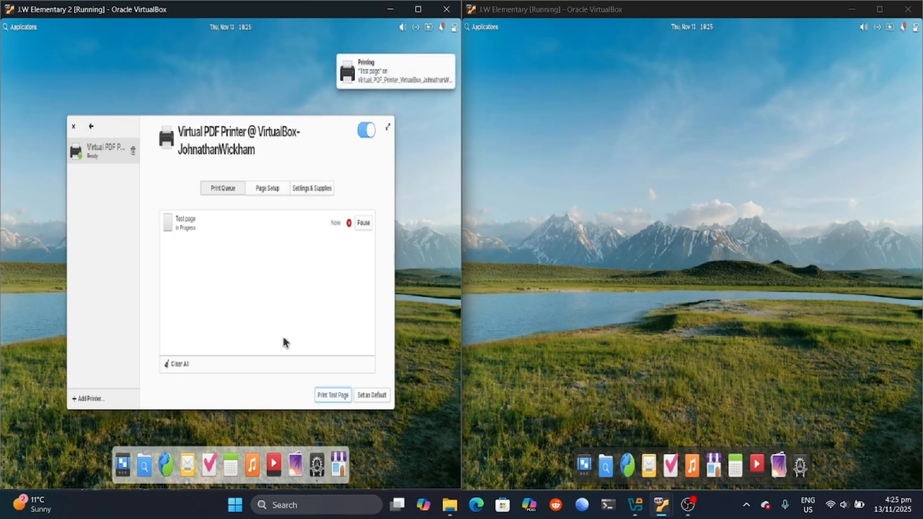
click(173, 226)
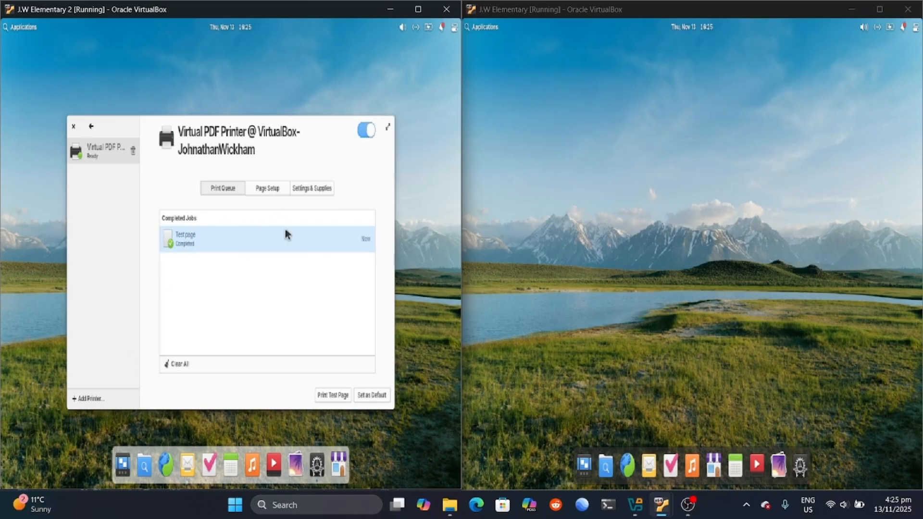
click(605, 460)
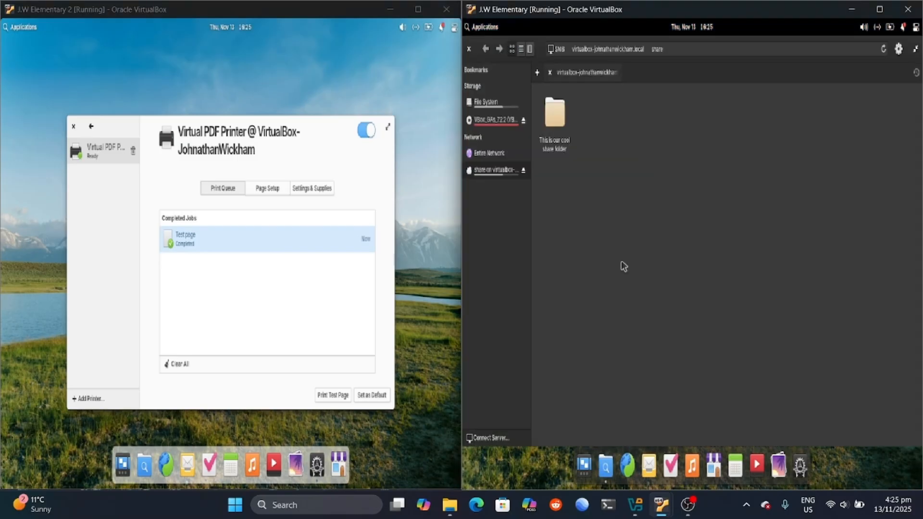
Step: Close Files and browse the right VM's printers in Settings > Printers
click(469, 48)
click(800, 465)
click(577, 231)
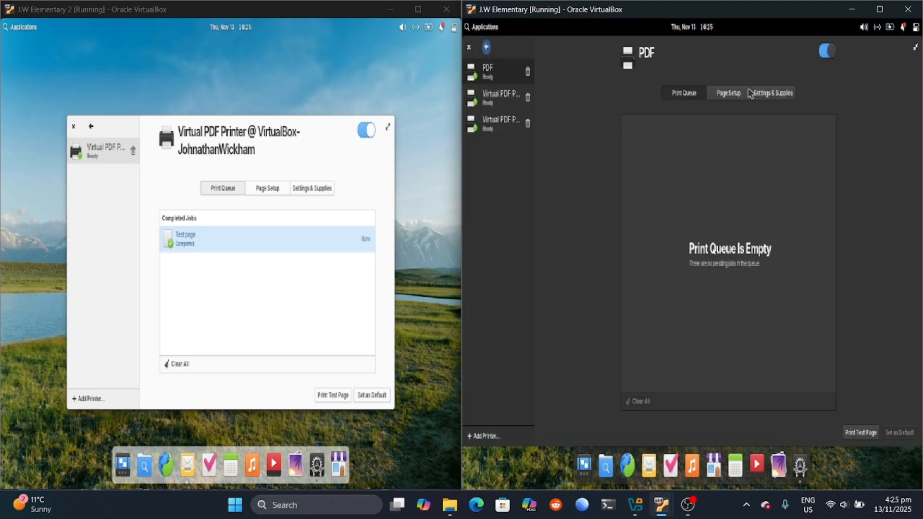
click(495, 96)
click(500, 123)
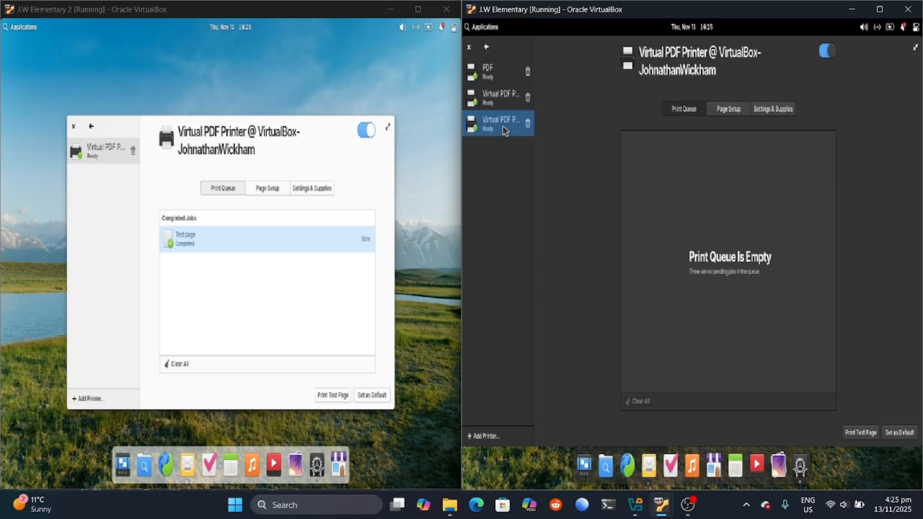
click(729, 109)
click(766, 109)
click(685, 109)
Step: Print a test page on the right VM's Virtual PDF Printer
click(502, 101)
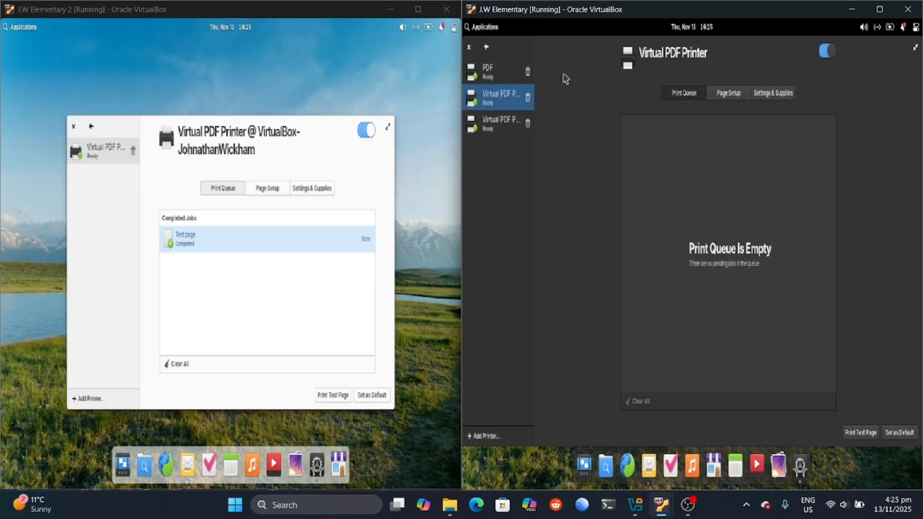
click(511, 130)
click(495, 73)
click(497, 97)
click(863, 433)
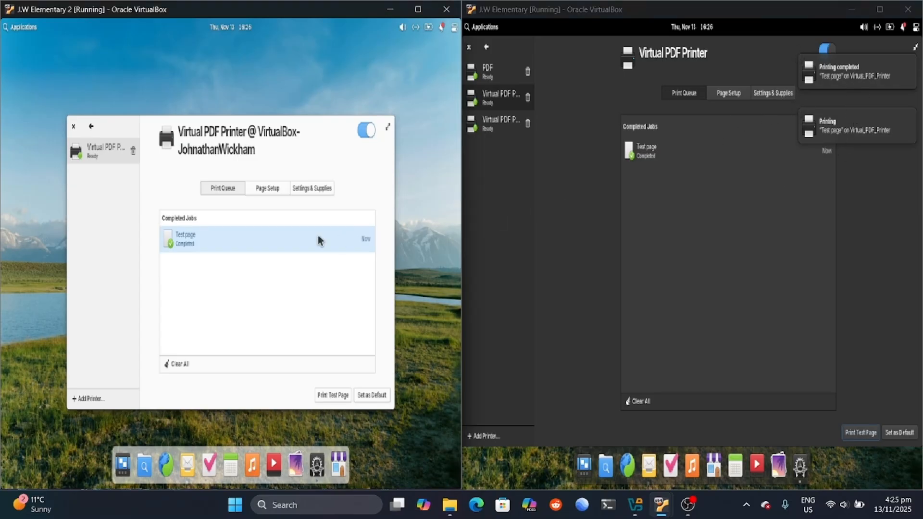
click(717, 161)
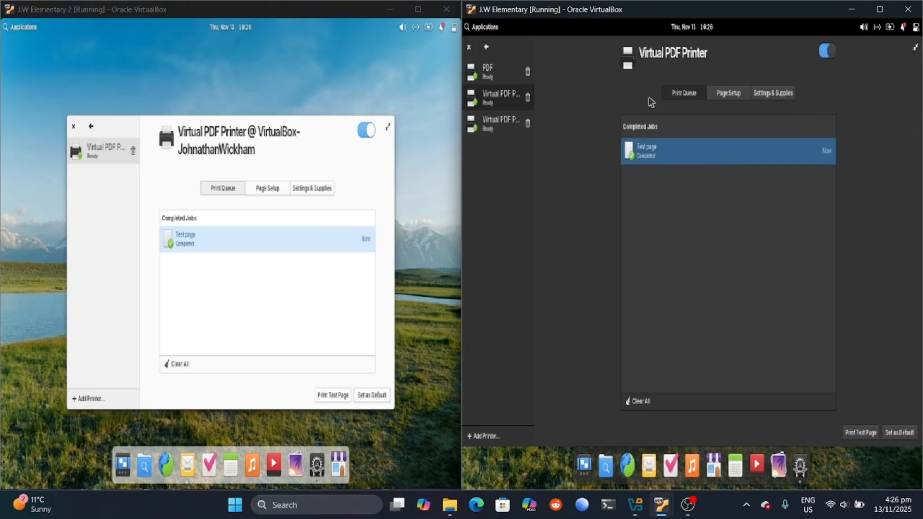
Step: Remove the redundant PDF printer and close the right VM's printer settings
click(488, 71)
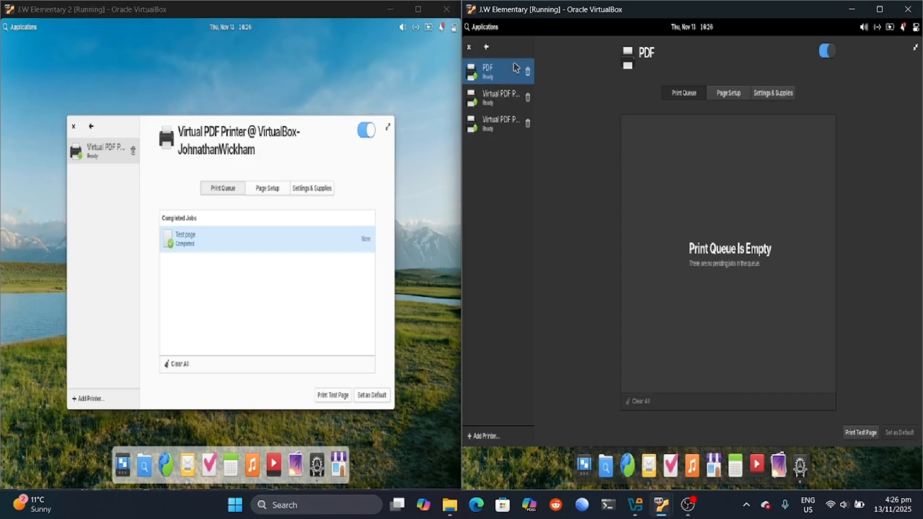
click(527, 71)
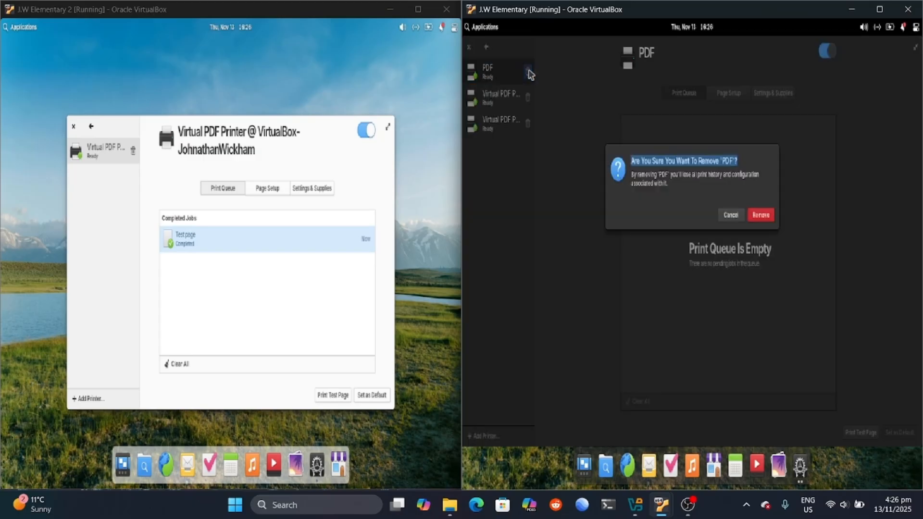
click(760, 216)
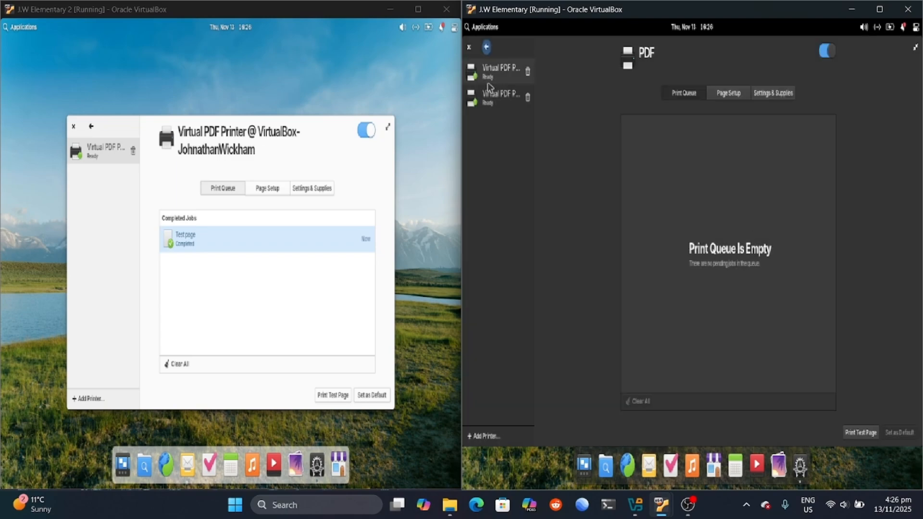
click(469, 47)
click(200, 238)
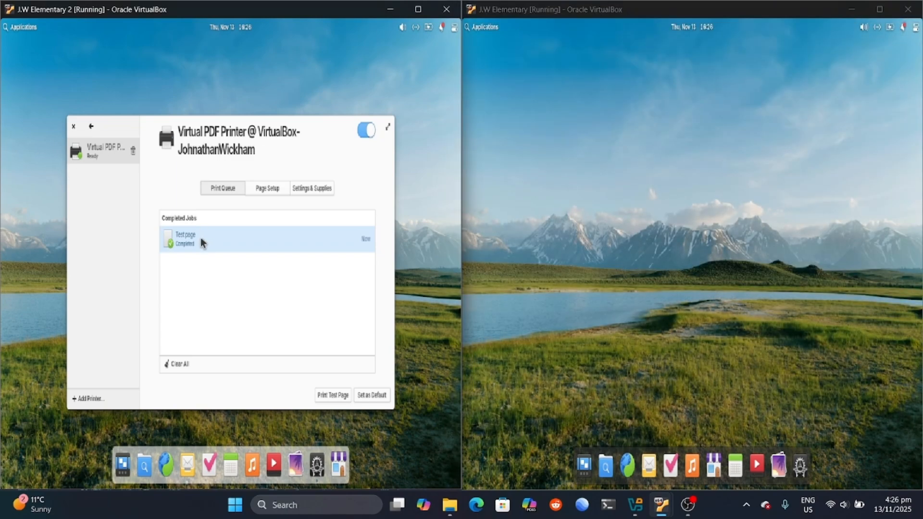
Step: Reopen the left VM's printer settings and print another test page
click(73, 126)
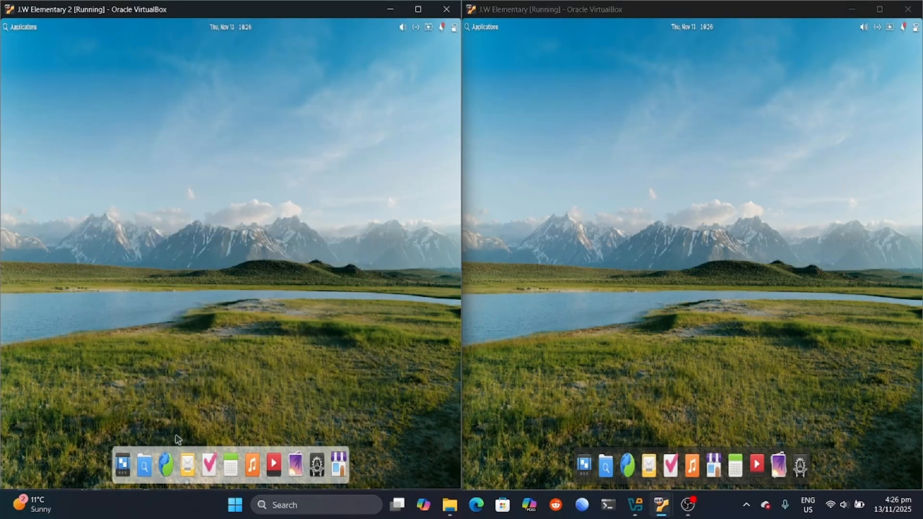
click(317, 464)
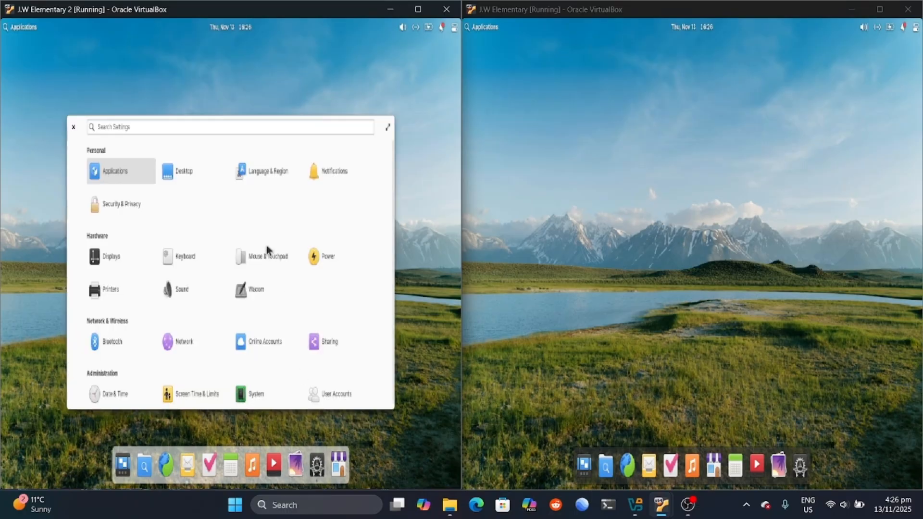
click(114, 287)
click(206, 237)
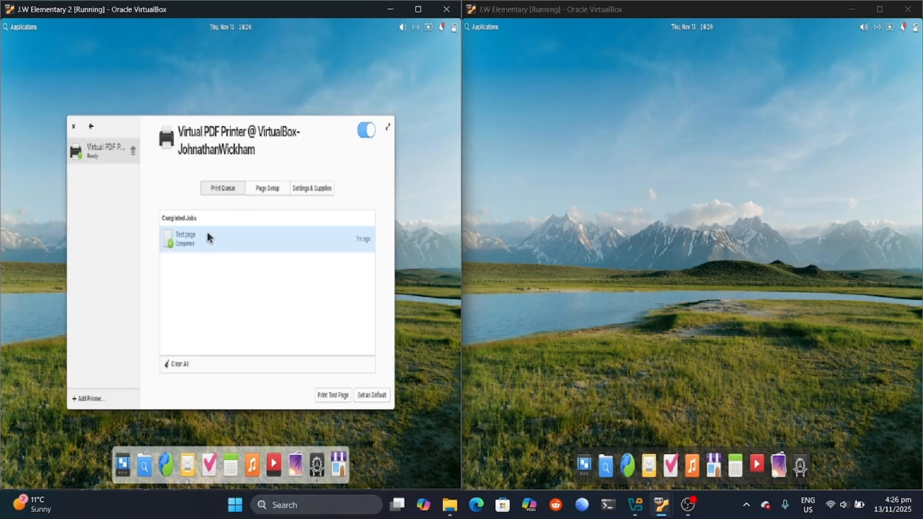
click(332, 395)
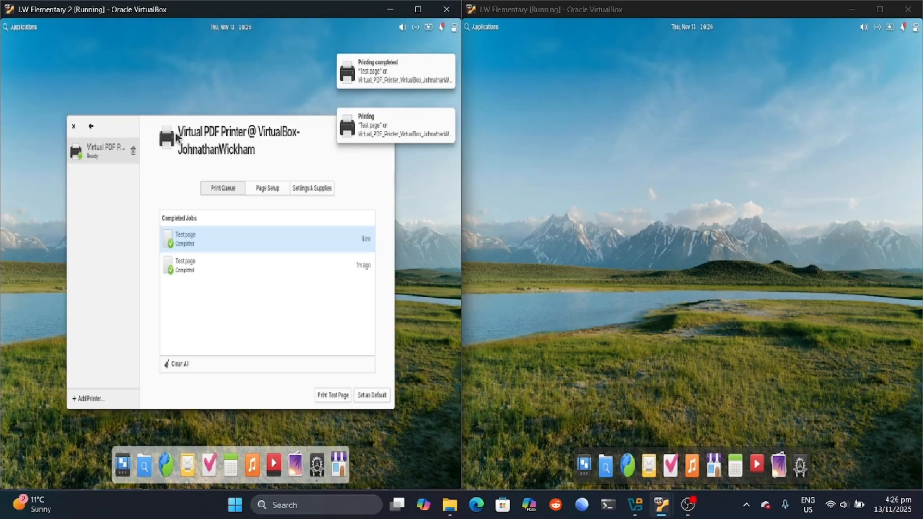
Step: Set Virtual PDF Printer's orientation to Landscape, keep Color mode, and print a test page
click(190, 267)
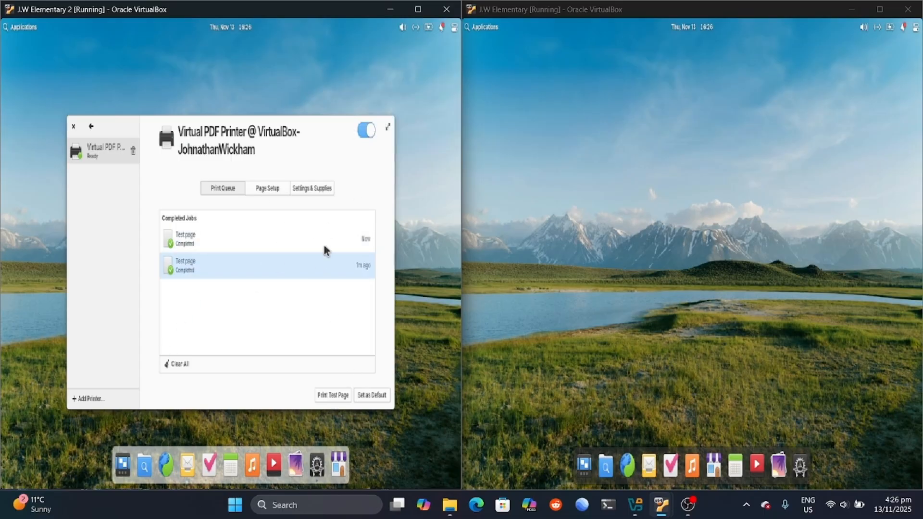
click(295, 189)
click(268, 187)
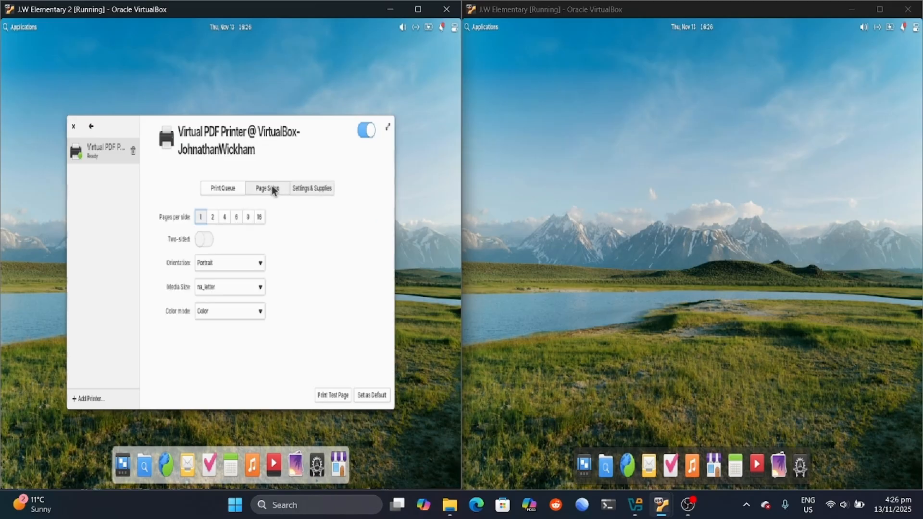
click(261, 264)
click(241, 302)
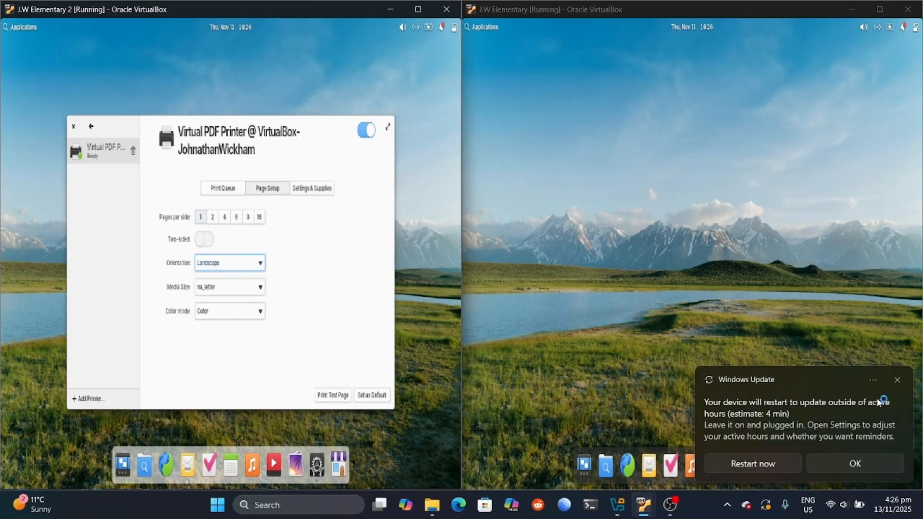
click(229, 316)
click(242, 313)
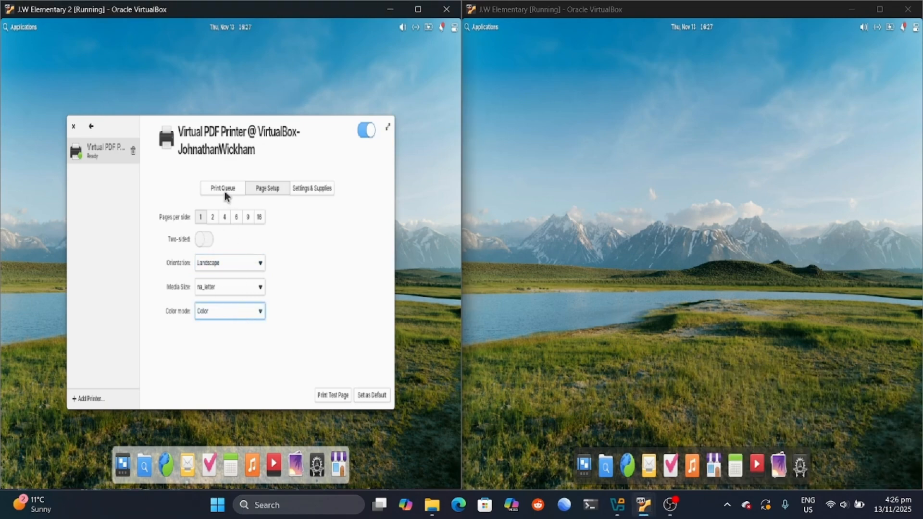
click(224, 190)
click(331, 394)
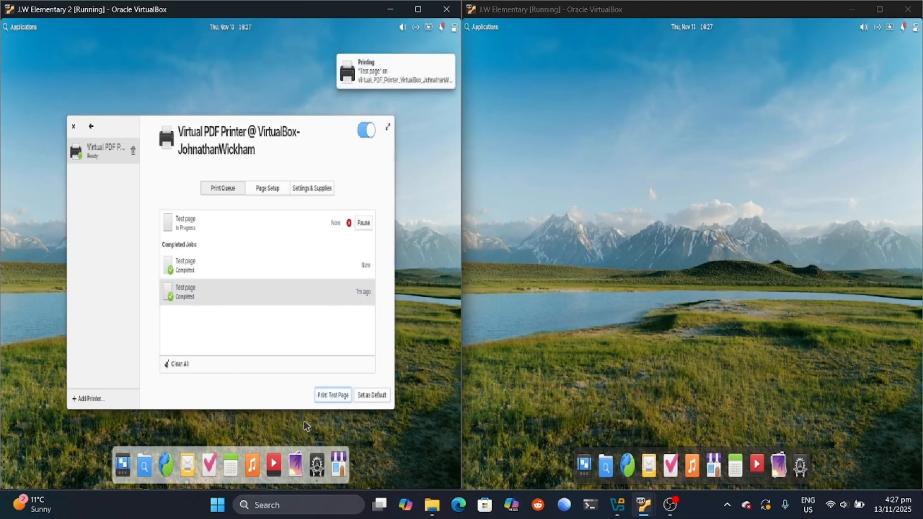
Step: Open Settings > Printers in the right VM and check the left VM's completed test jobs
click(606, 466)
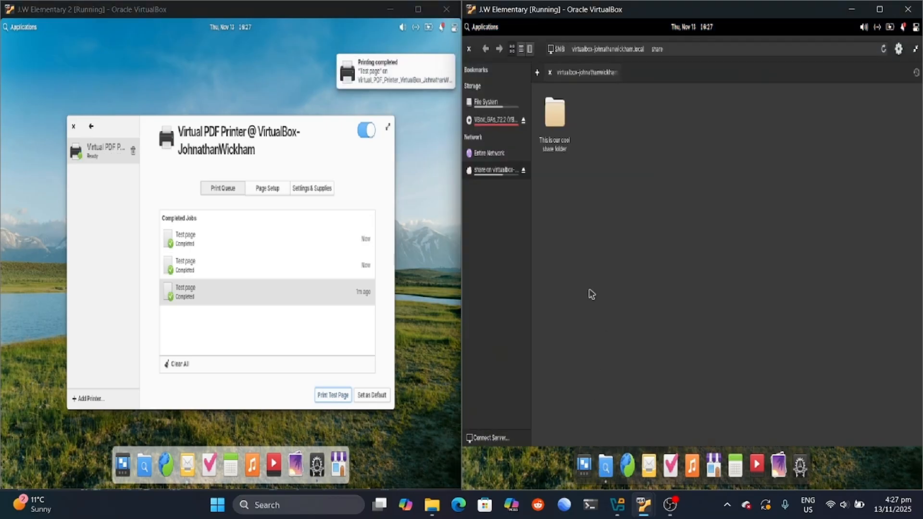
click(470, 48)
click(800, 466)
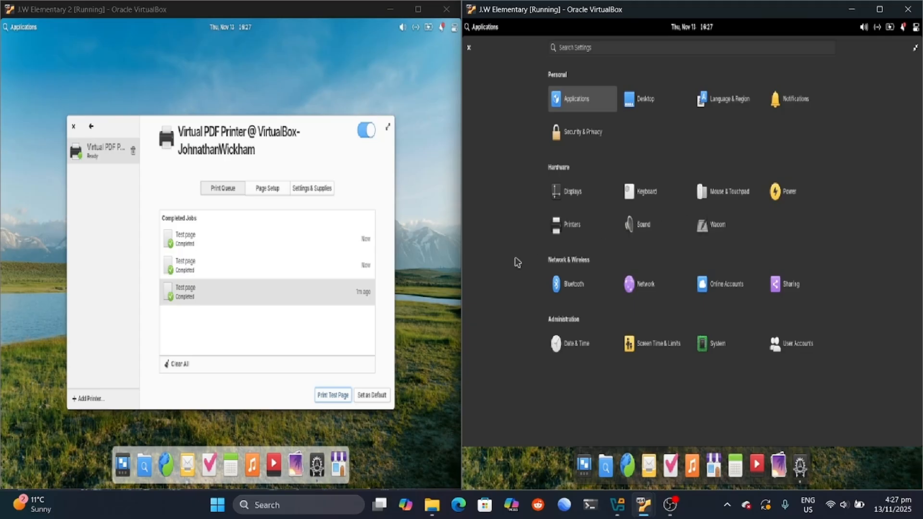
click(577, 233)
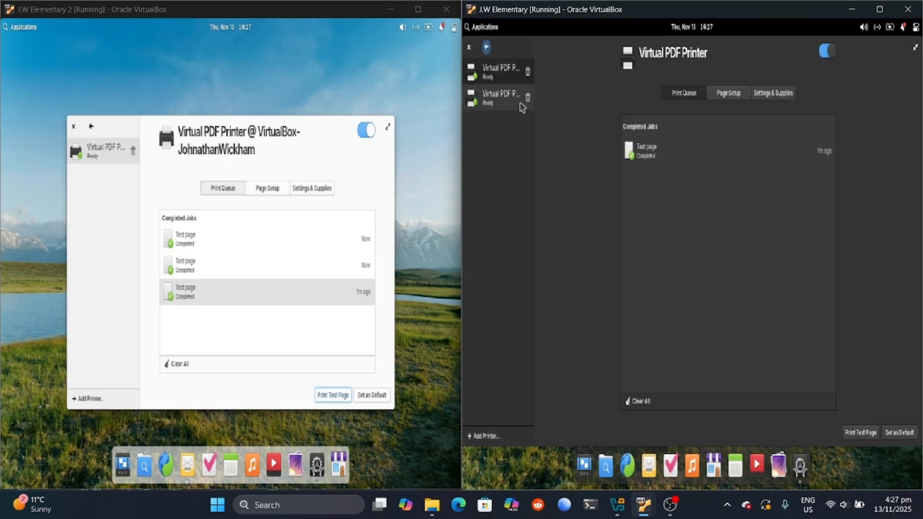
click(500, 76)
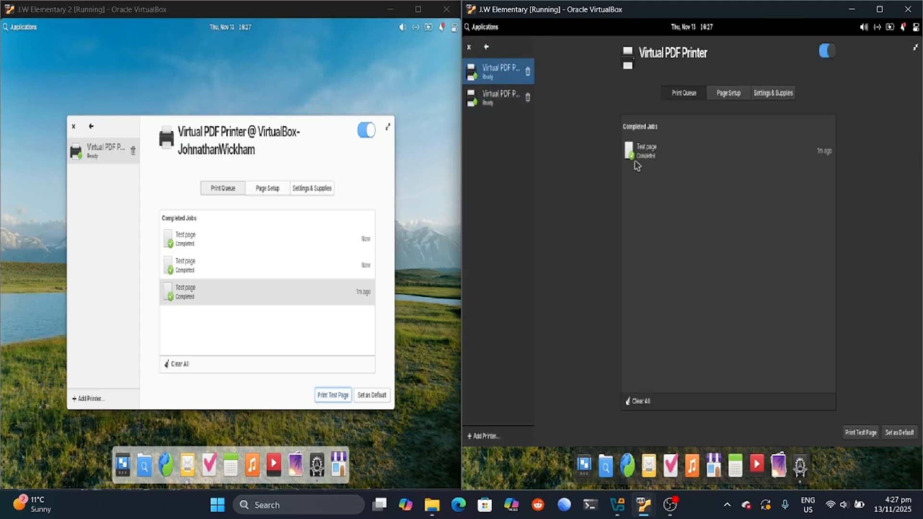
click(201, 249)
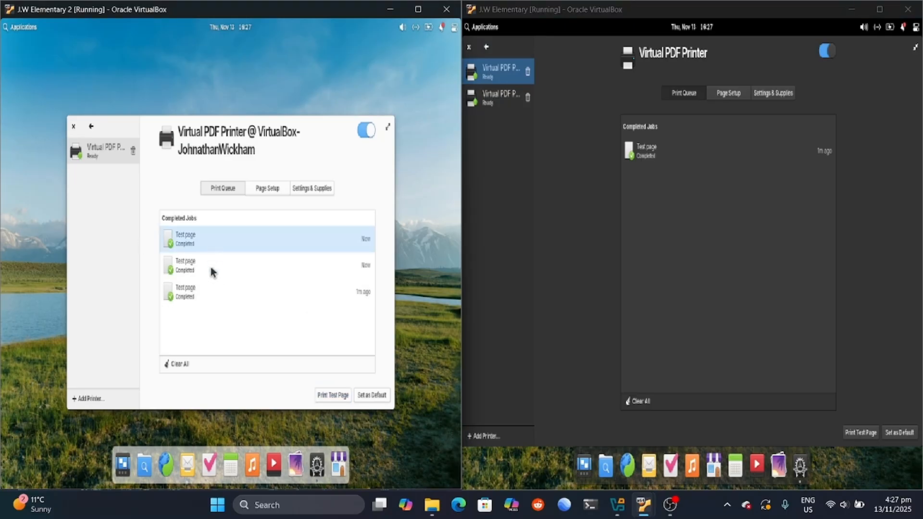
click(211, 271)
click(702, 518)
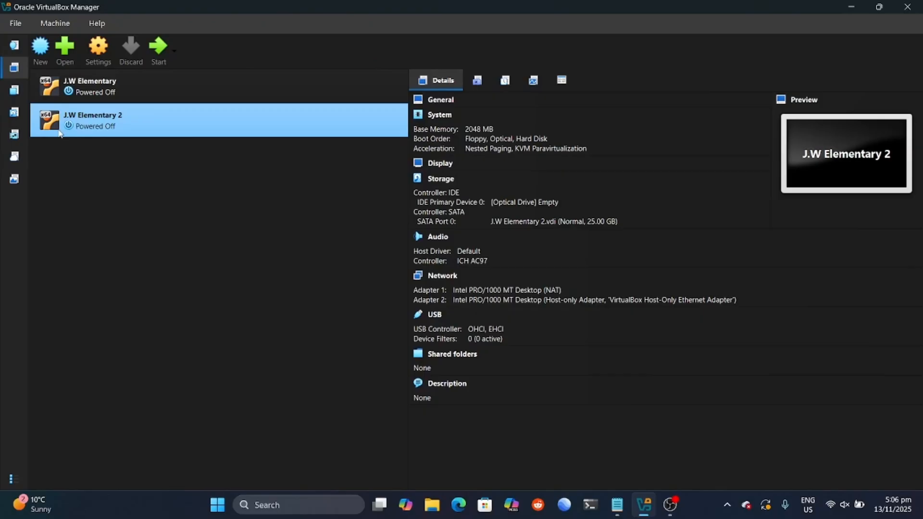
Step: Start a new virtual machine named DualBootVM
click(64, 48)
click(420, 280)
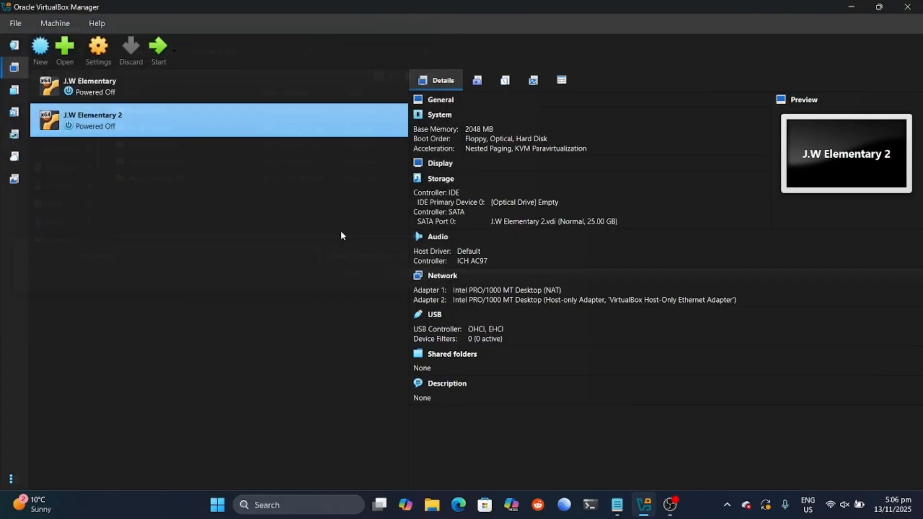
click(40, 47)
text(D)
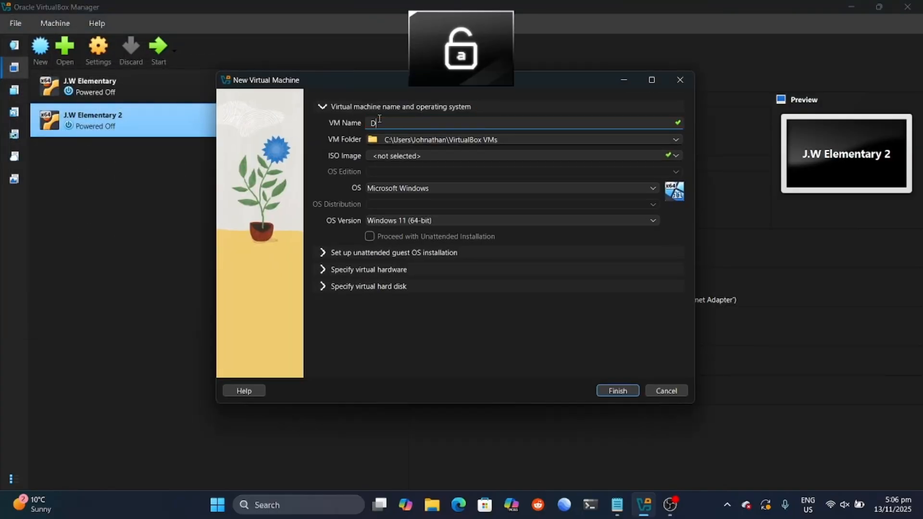
text(ualBootV)
key(Caps_Lock)
text(m)
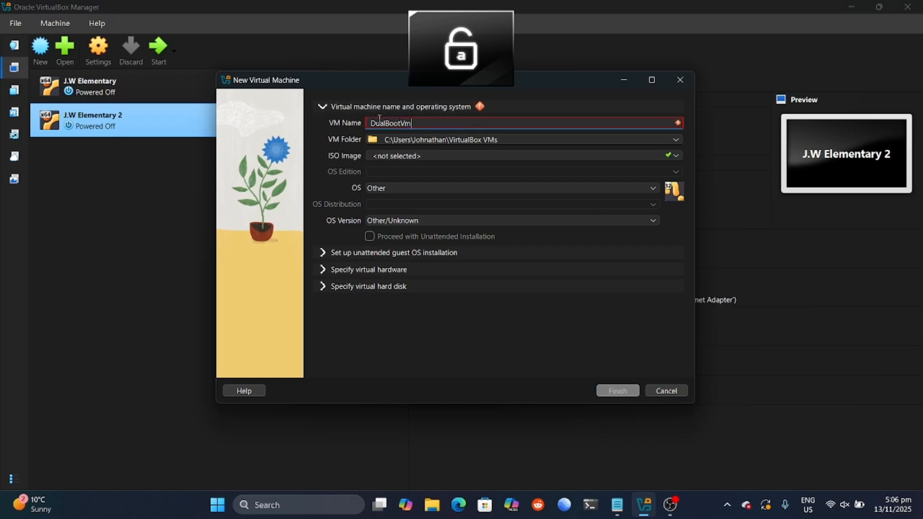
key(Caps_Lock)
key(BackSpace)
text(M)
key(Caps_Lock)
Step: Attach Win11_25H2_English_x64.iso, untick Unattended Installation, and keep Microsoft Windows as the OS
click(676, 159)
click(675, 156)
click(608, 196)
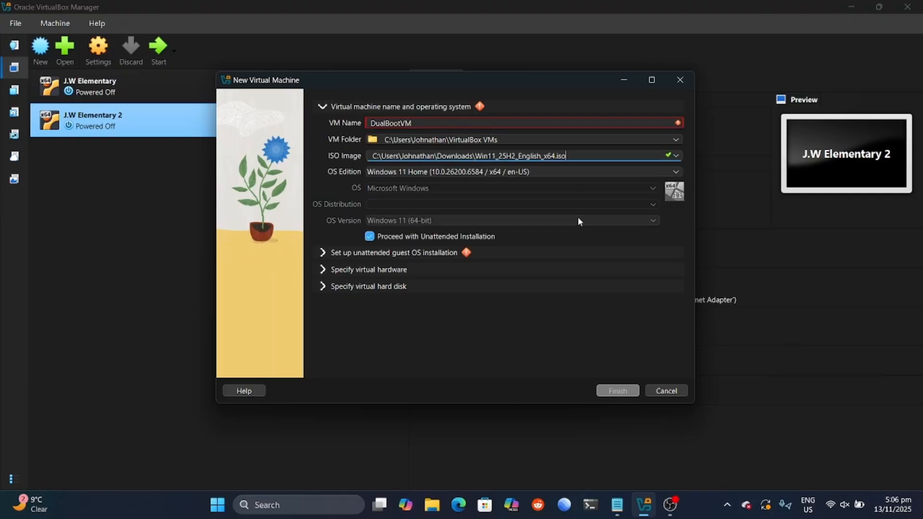
click(380, 237)
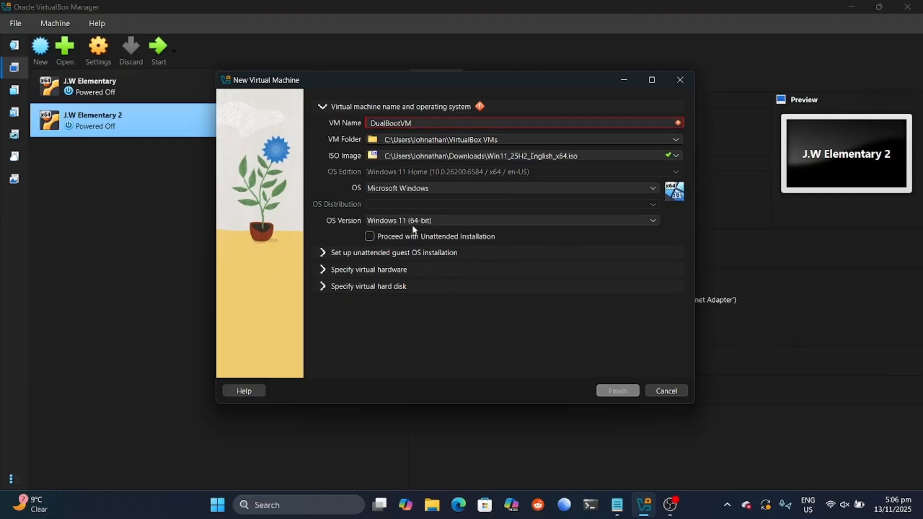
click(495, 189)
click(416, 340)
Step: Review the hardware settings and size the virtual disk to about 81.5 GB
click(323, 270)
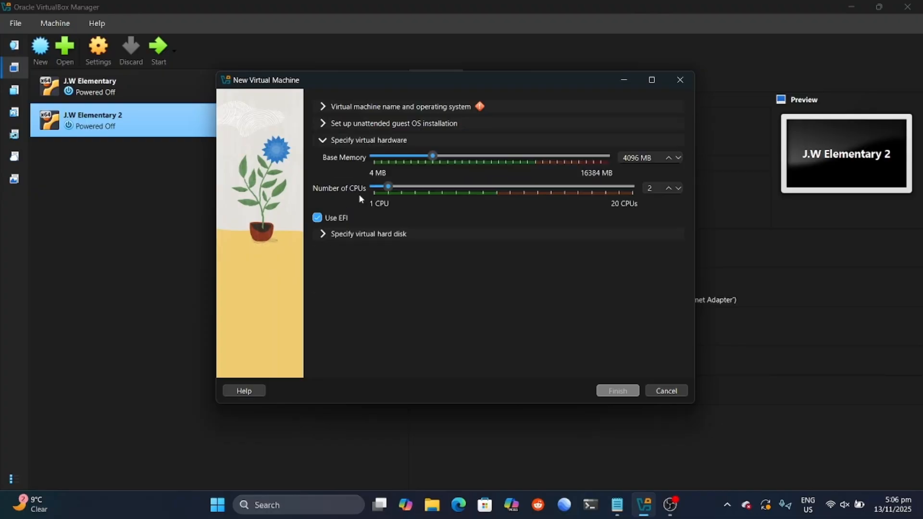
click(323, 233)
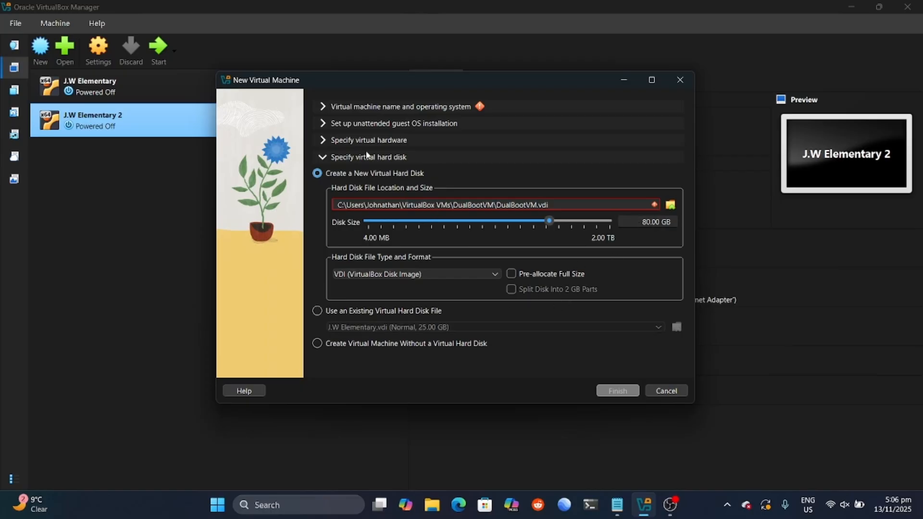
click(321, 141)
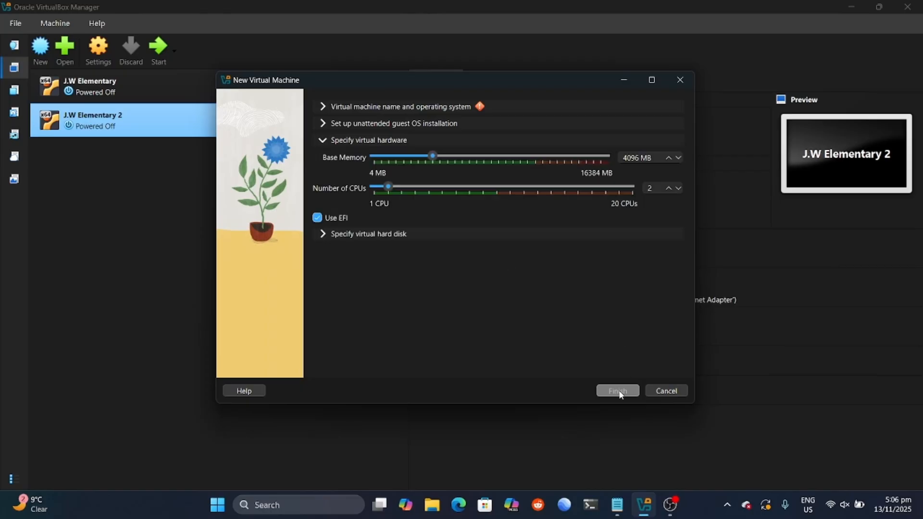
click(324, 237)
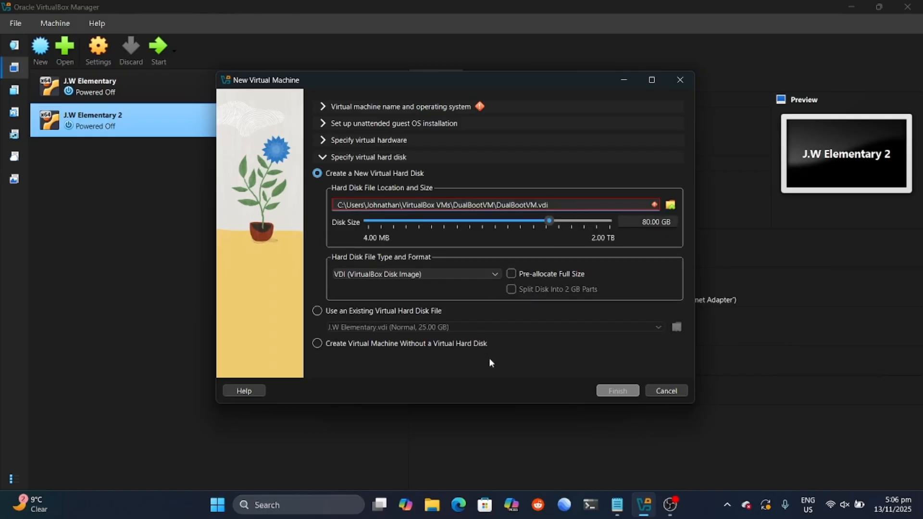
mouse_move(549, 222)
mouse_down()
mouse_move(449, 221)
mouse_move(551, 224)
mouse_up()
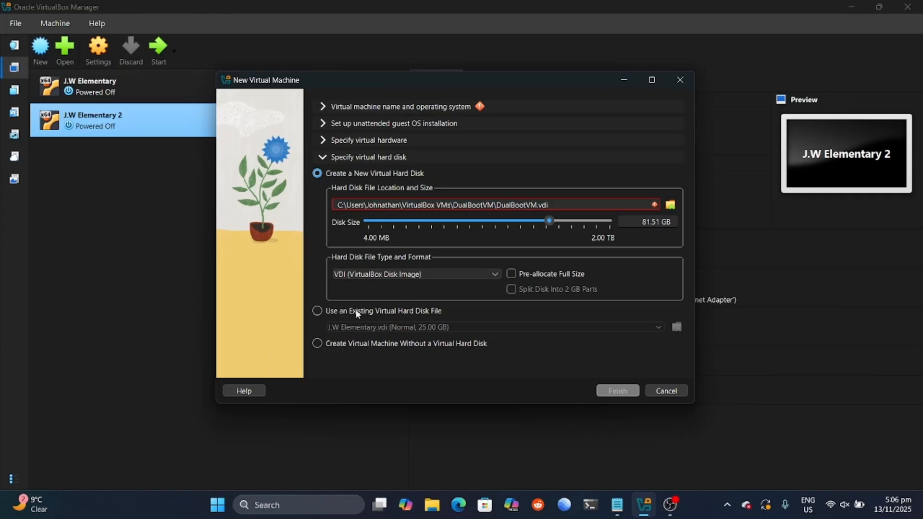
click(324, 140)
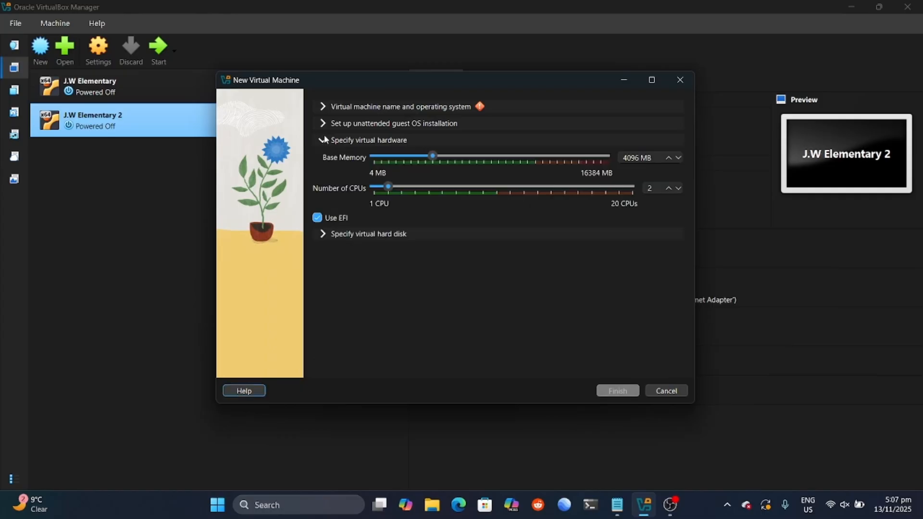
click(322, 107)
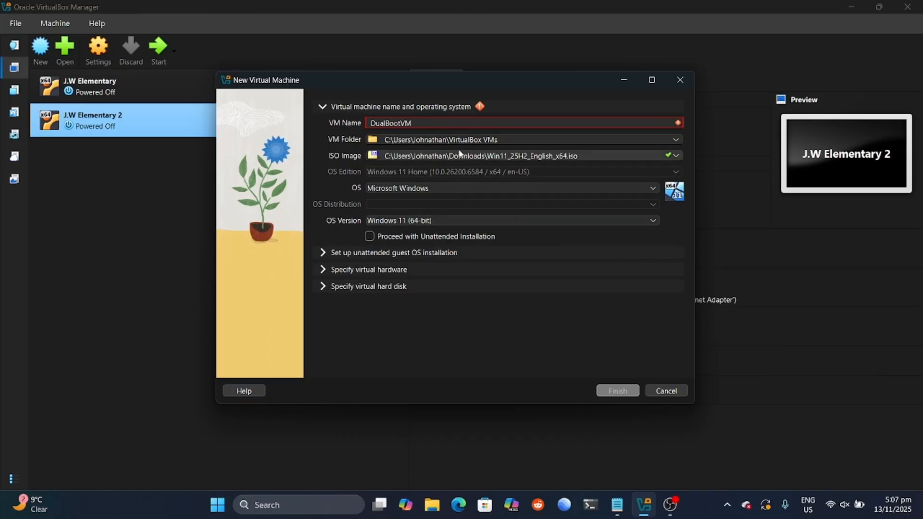
Step: Shorten the VM name to DualBoot and finish creating the VM
click(546, 136)
click(499, 124)
key(BackSpace)
key(BackSpace)
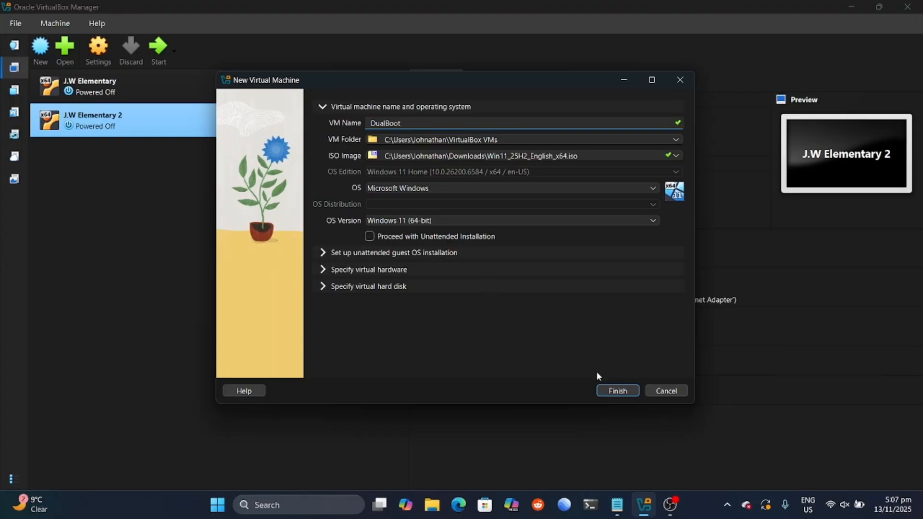
click(616, 389)
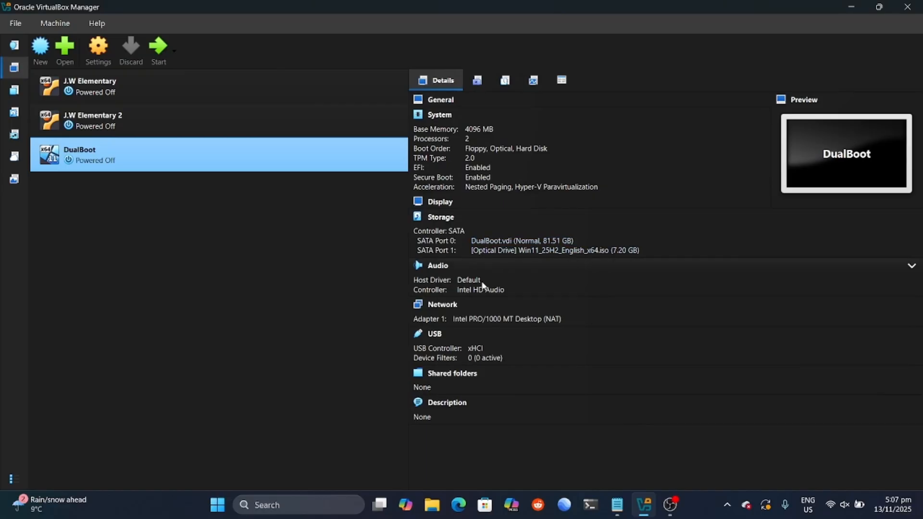
Step: Start the DualBoot VM so it boots into Windows 11 Setup
click(155, 57)
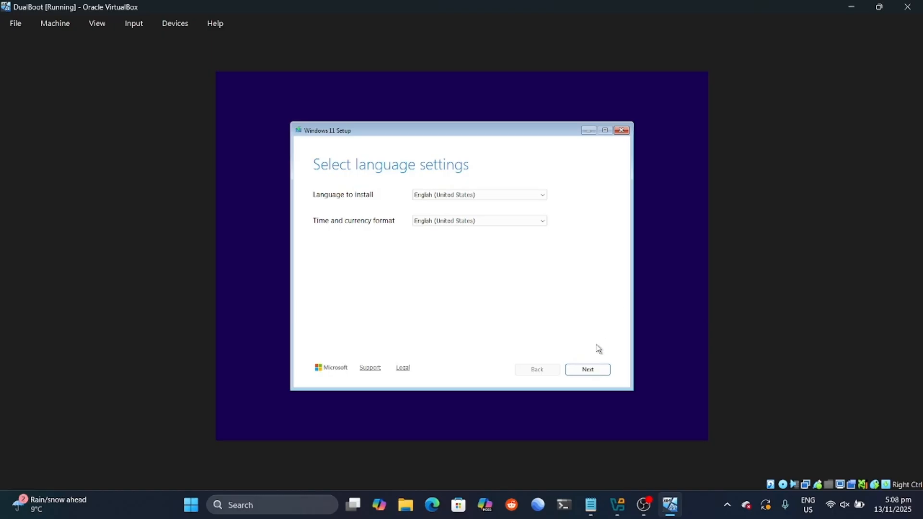
Step: Keep default language and US keyboard, skip the product key, choose Windows 11 Home, accept the license
click(588, 370)
click(592, 373)
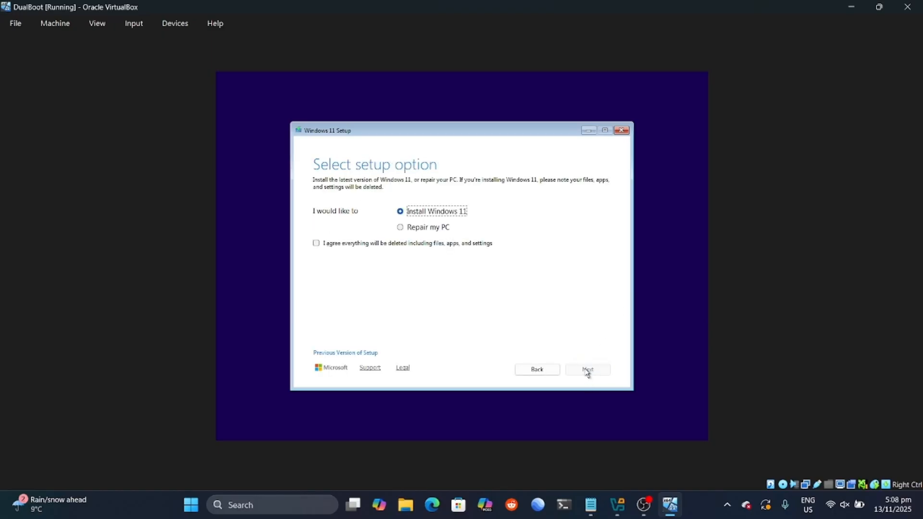
click(316, 243)
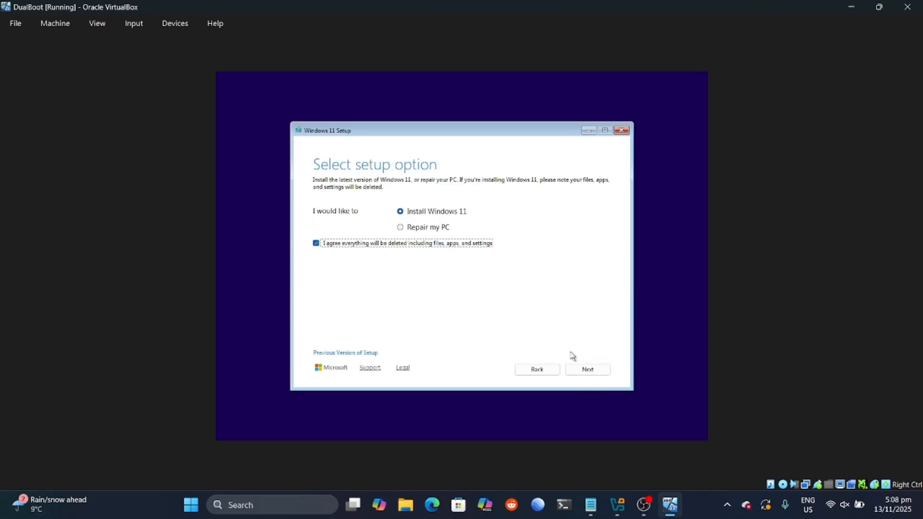
click(587, 369)
click(360, 340)
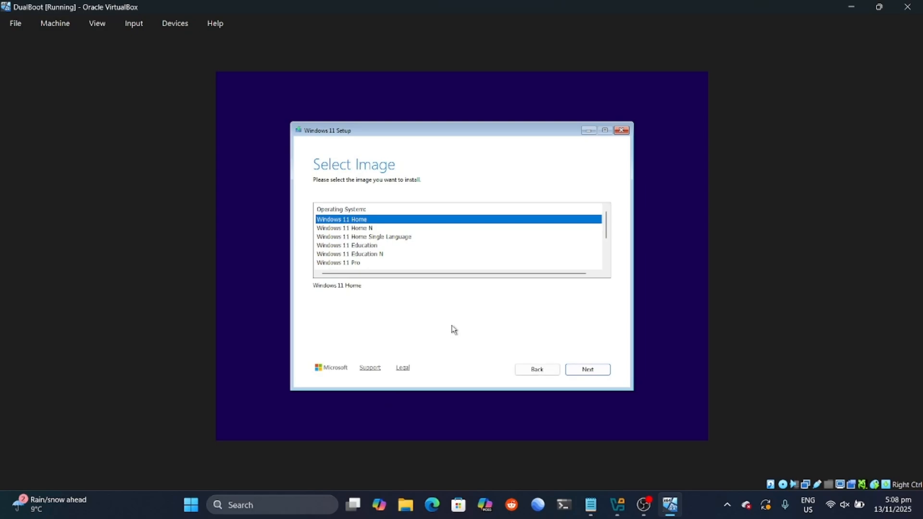
click(587, 369)
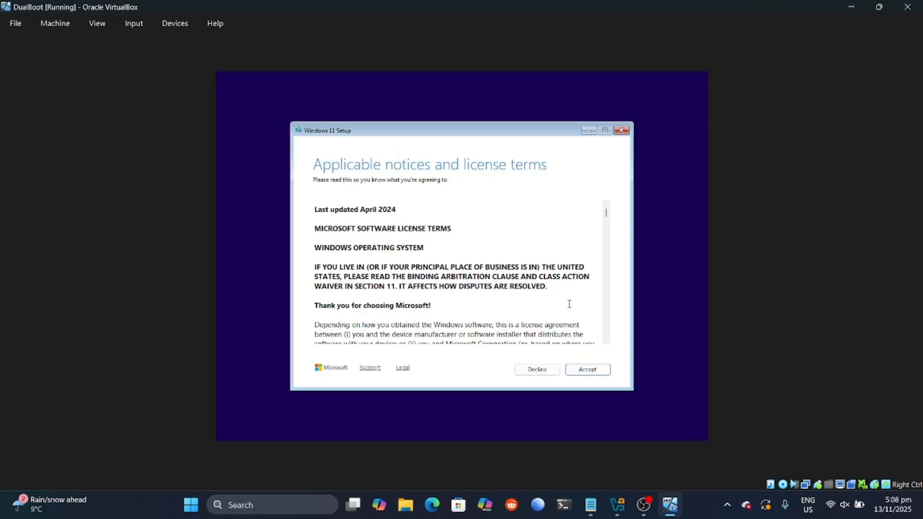
click(587, 369)
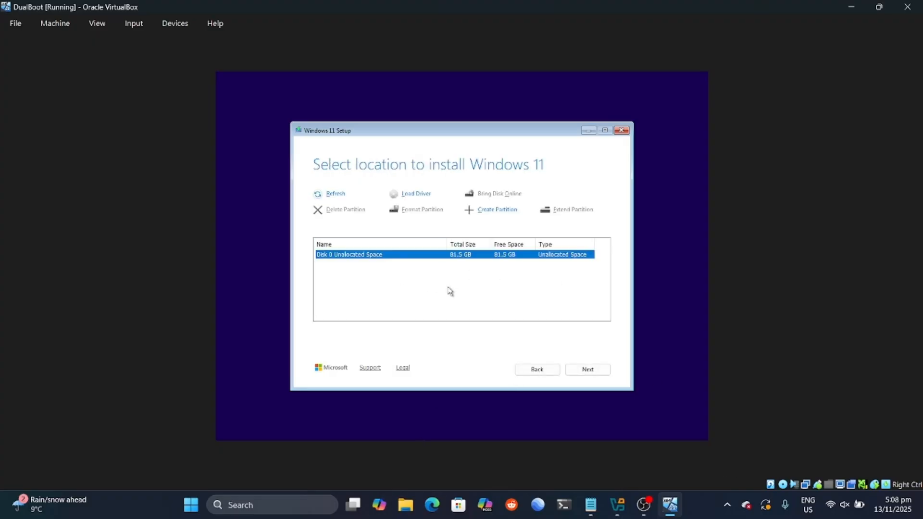
Step: Create a new primary partition of about 53.7 GB, leaving 27.6 GB unallocated
click(494, 211)
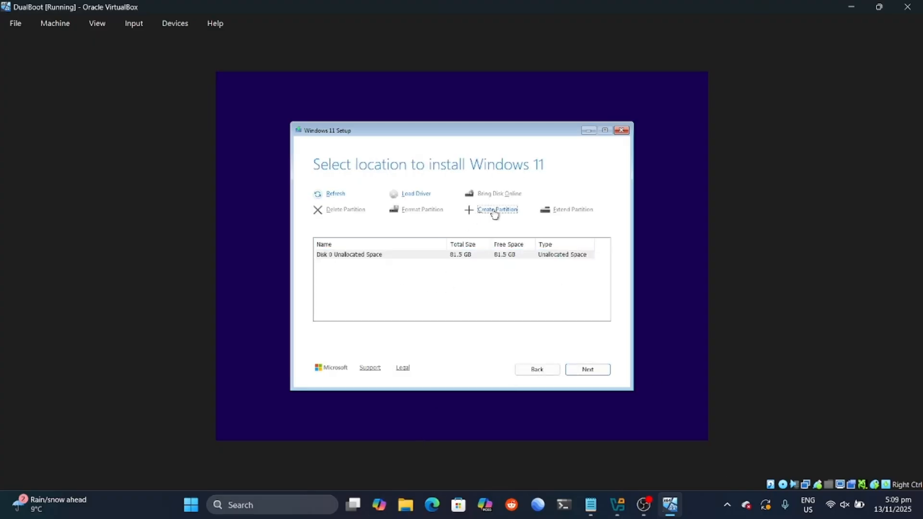
click(364, 229)
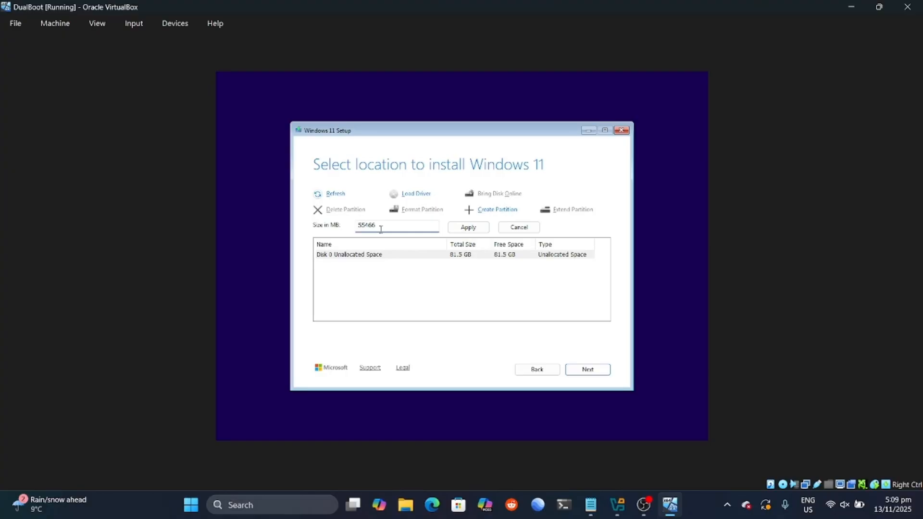
text(55000)
click(474, 229)
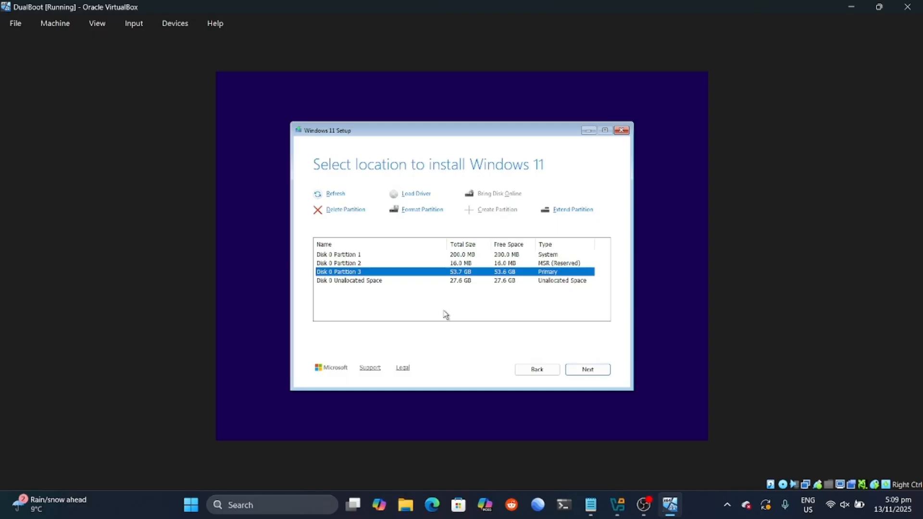
Step: Select Partition 3 as the install location and start the Windows 11 installation
click(459, 282)
click(464, 273)
click(579, 368)
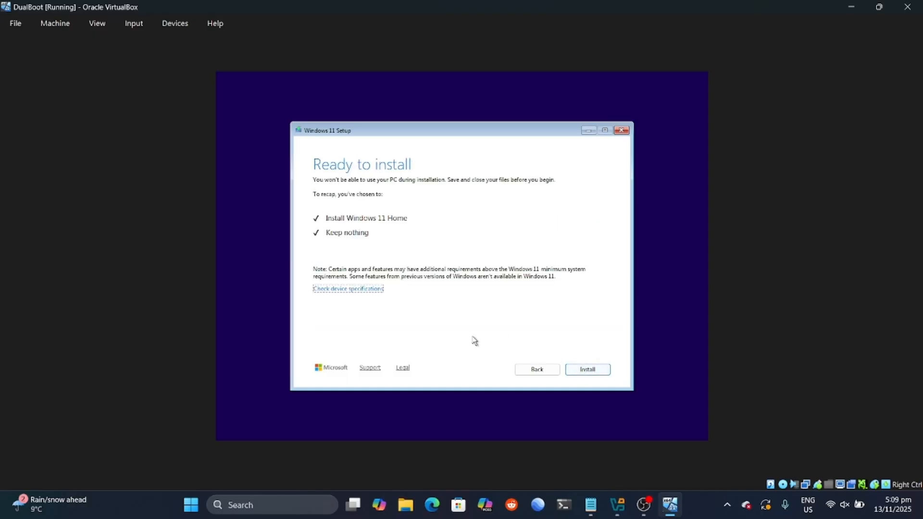
click(580, 370)
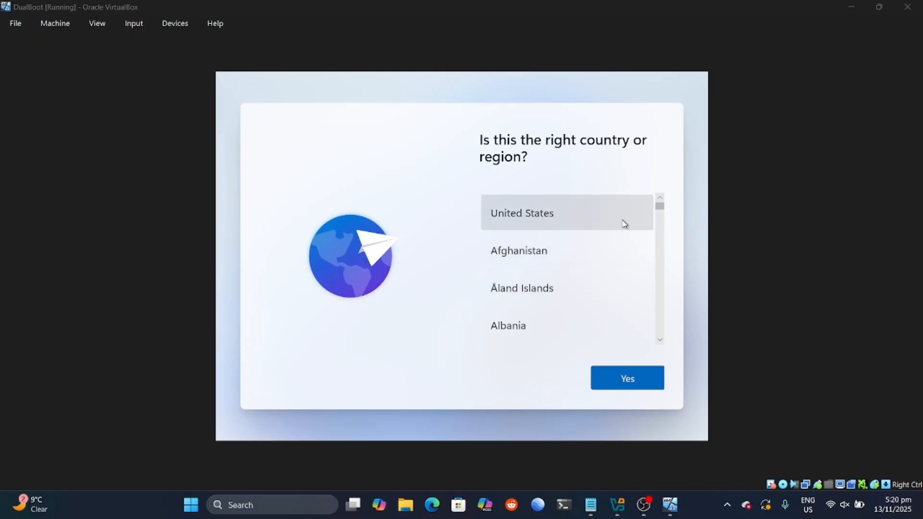
Step: Choose United States as the region, confirm the keyboard layout, and skip a second layout
click(623, 222)
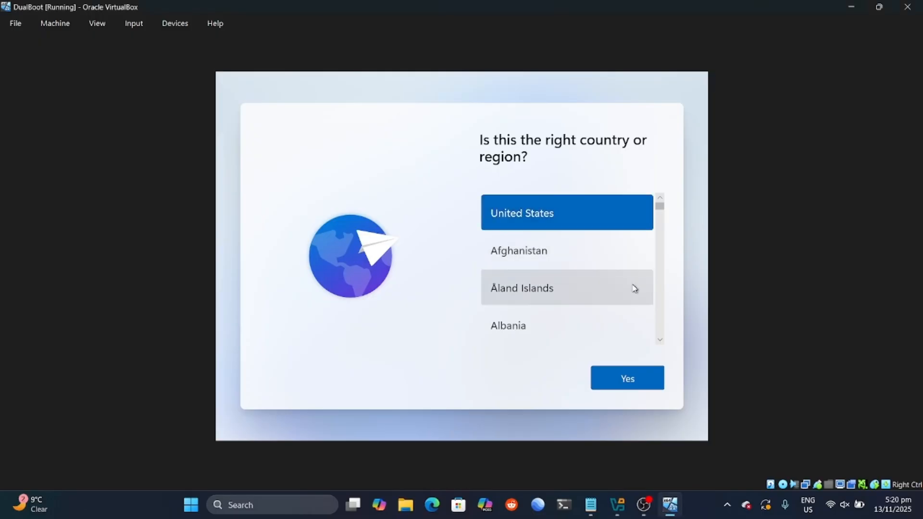
click(625, 364)
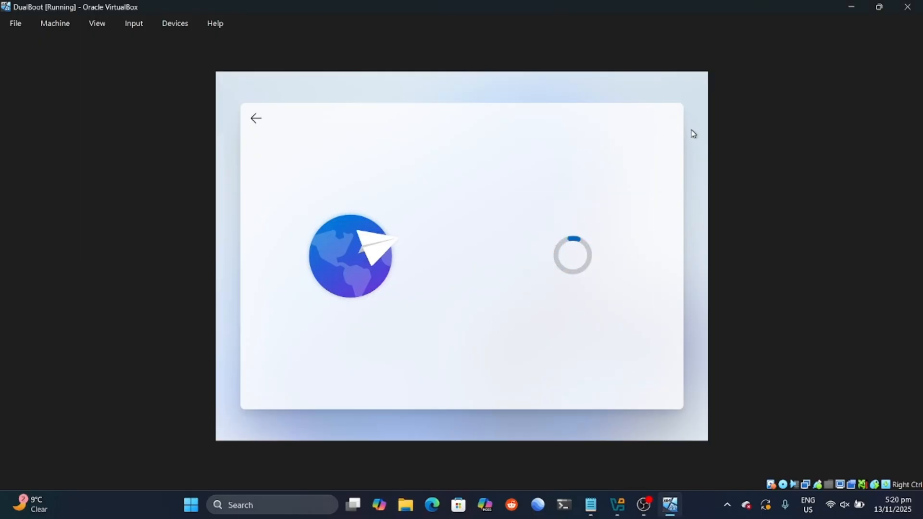
click(627, 378)
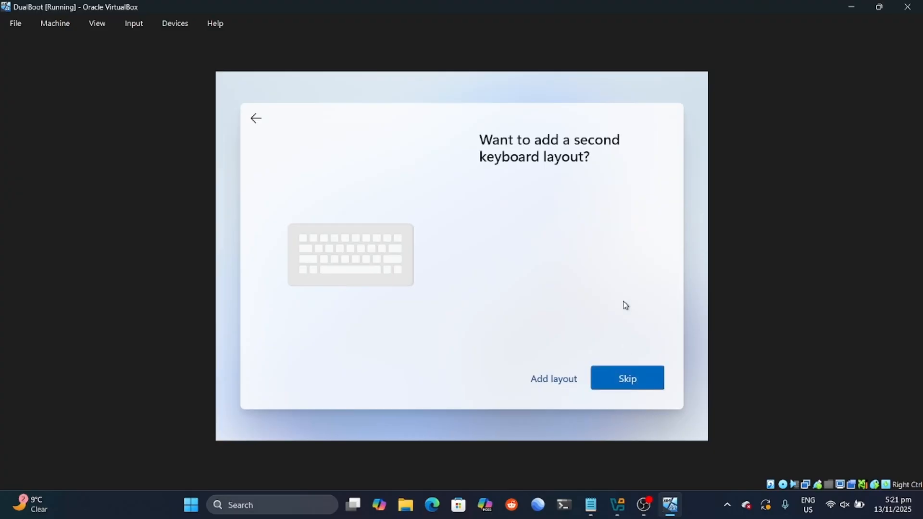
click(614, 380)
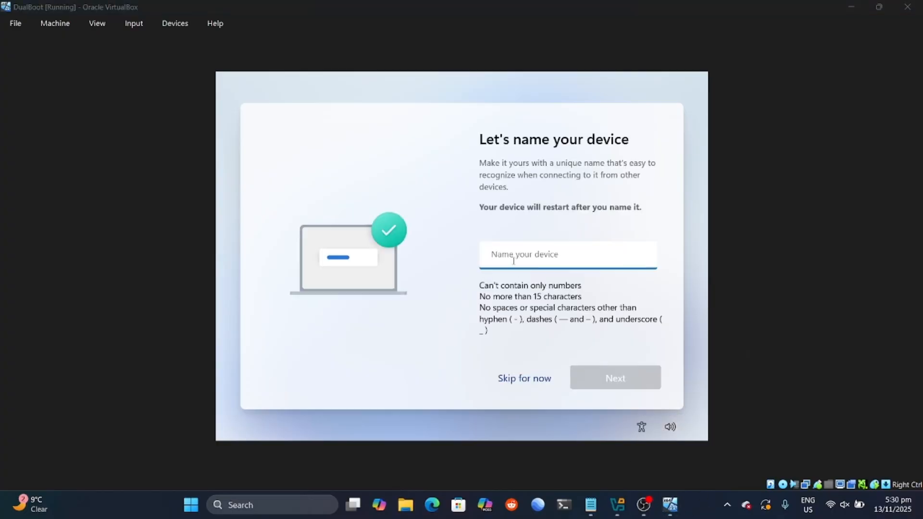
Step: Name the Windows device 'DualBoot' and continue setup
click(513, 261)
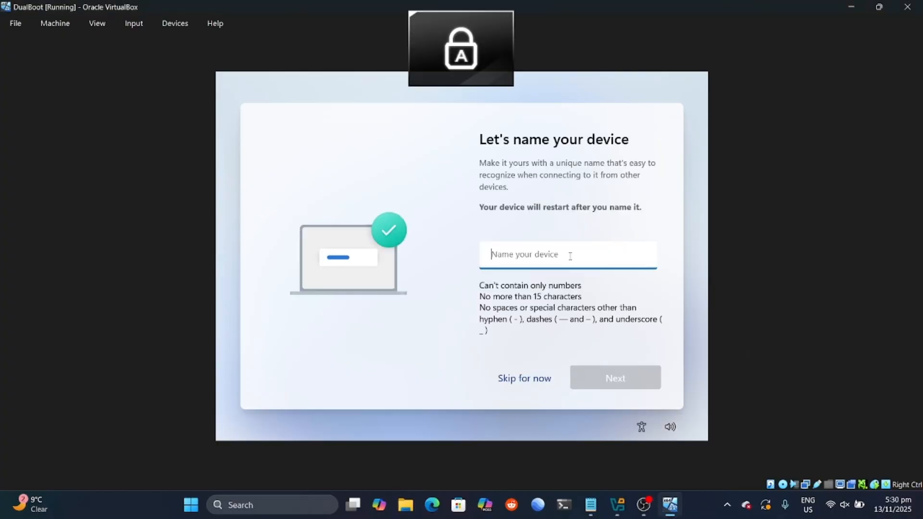
text(DualBoot)
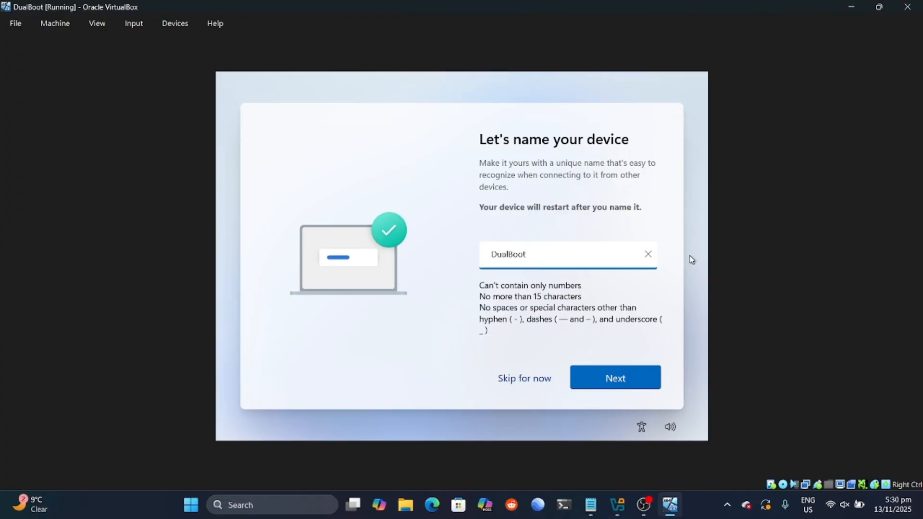
click(608, 380)
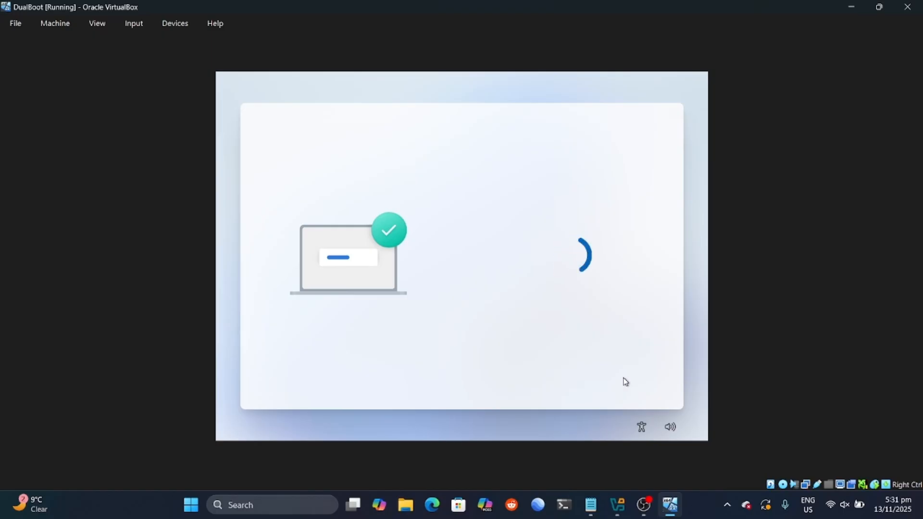
click(712, 513)
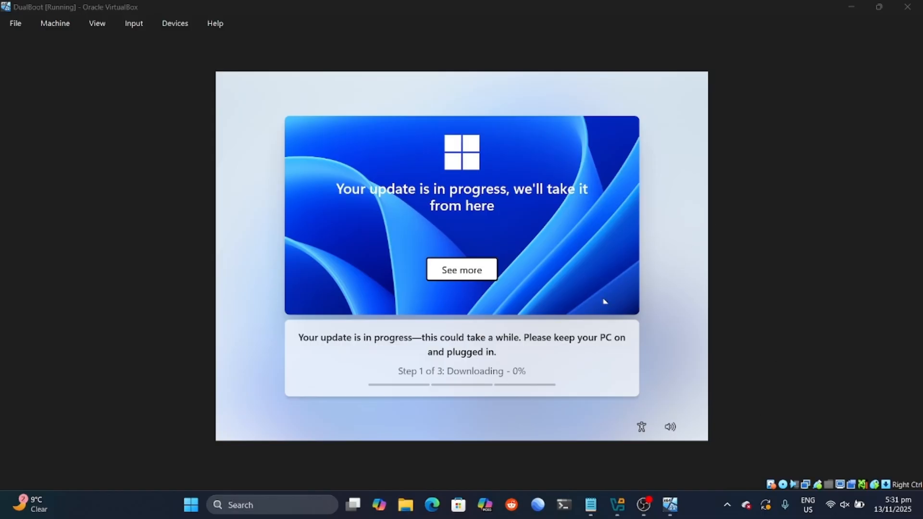
click(596, 319)
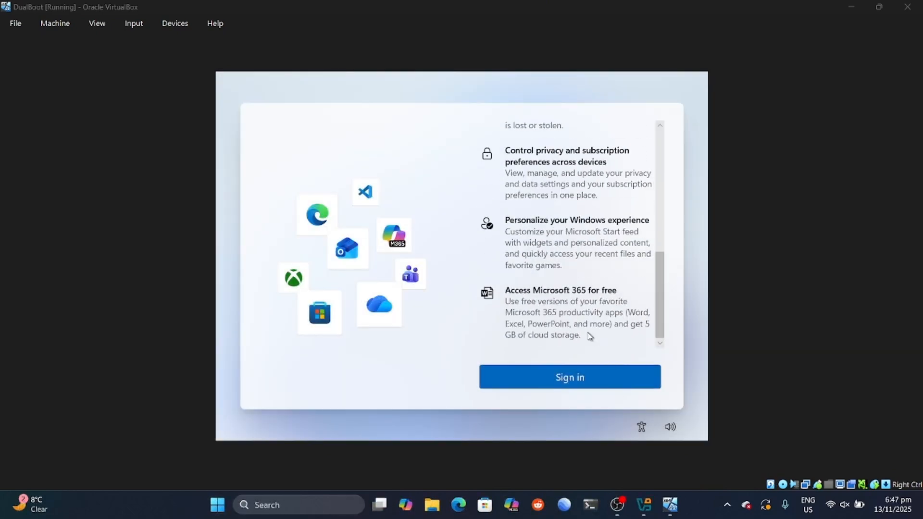
Step: Proceed past the Microsoft account sign-in to reach the Windows desktop
click(571, 377)
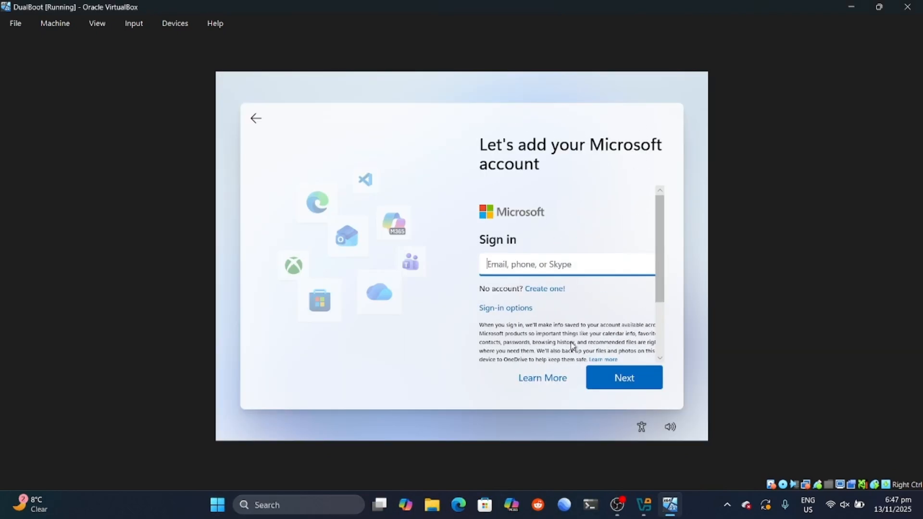
scroll(569, 324, down, 2)
scroll(583, 332, up, 2)
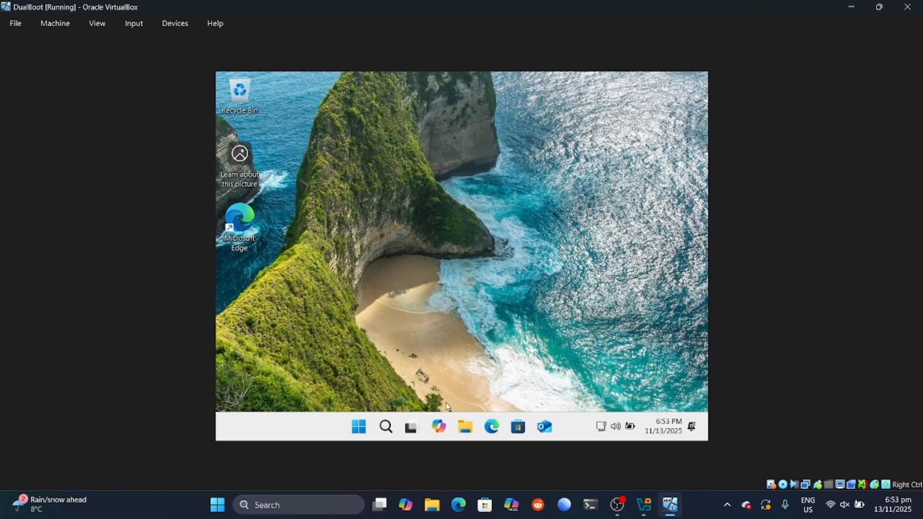
Step: Shut down Windows 11 from the Start menu's power options
click(359, 427)
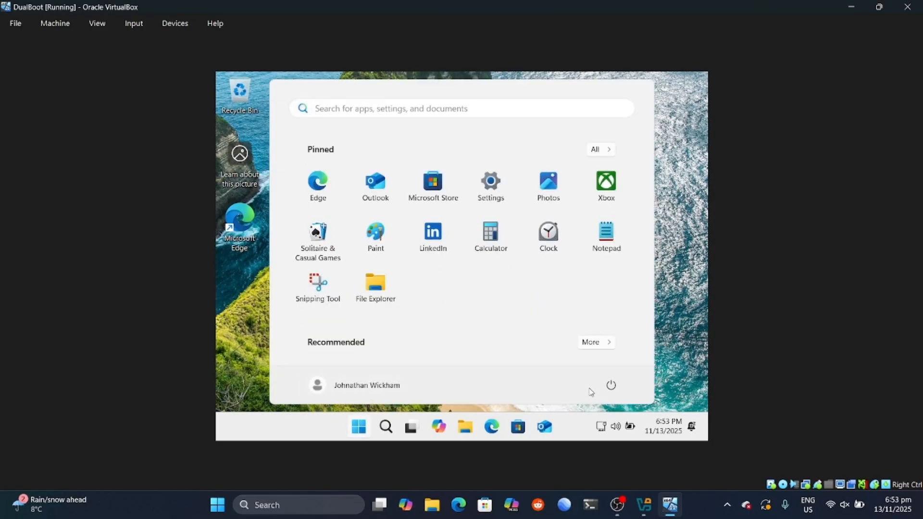
click(611, 385)
click(613, 341)
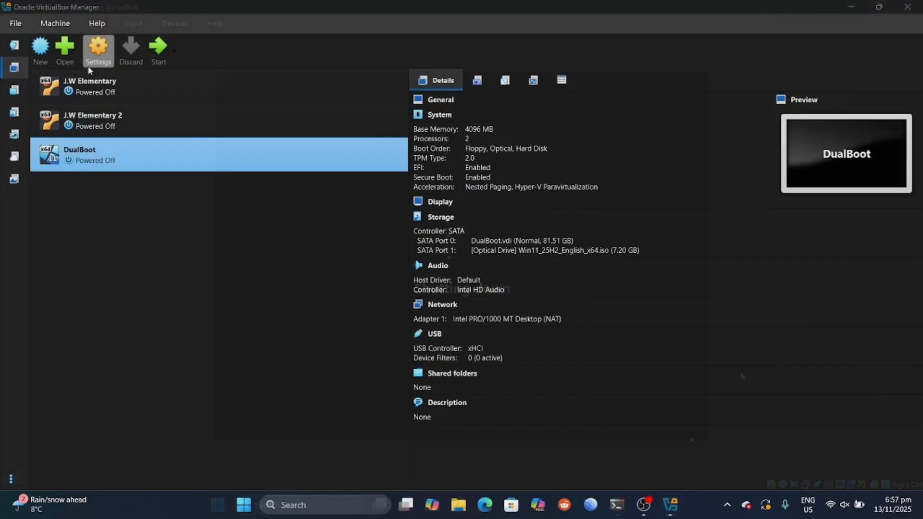
Step: Add an optical drive to the SATA controller with the elementaryos-8.0-stable-amd64 ISO attached
click(98, 48)
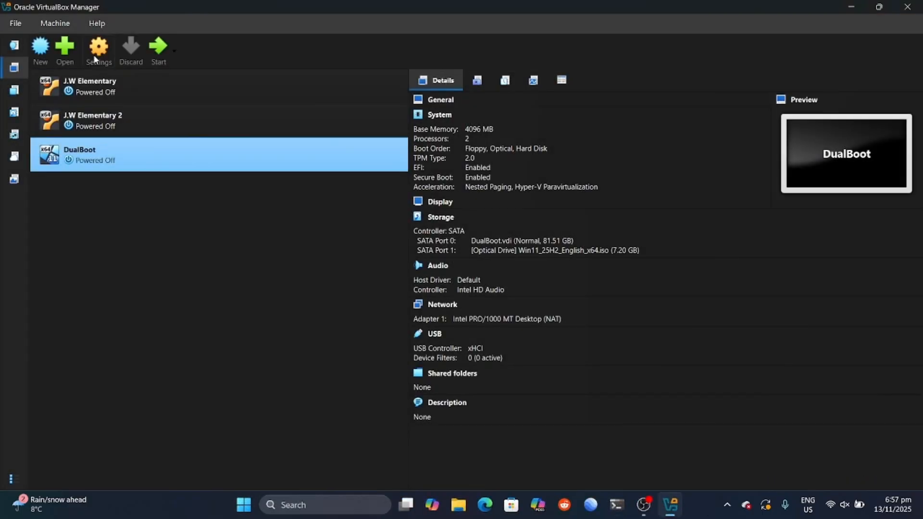
click(266, 227)
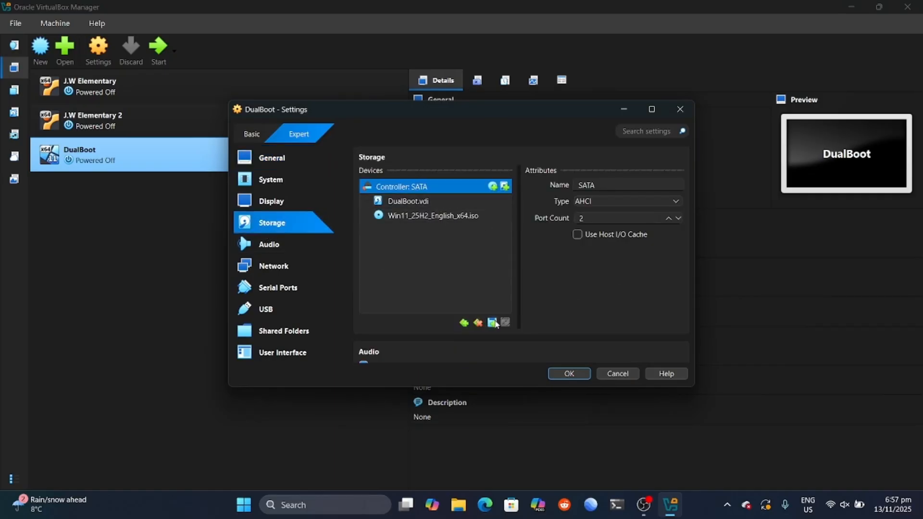
click(491, 322)
click(521, 330)
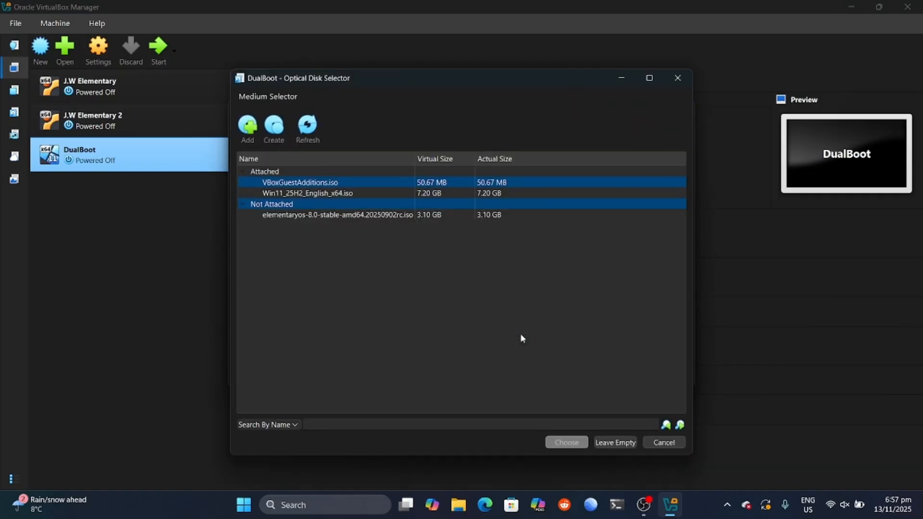
click(321, 215)
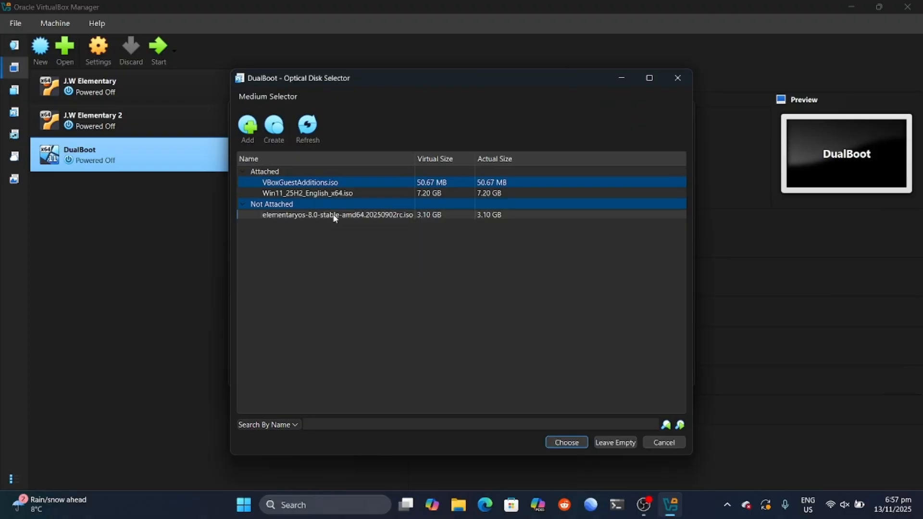
click(572, 438)
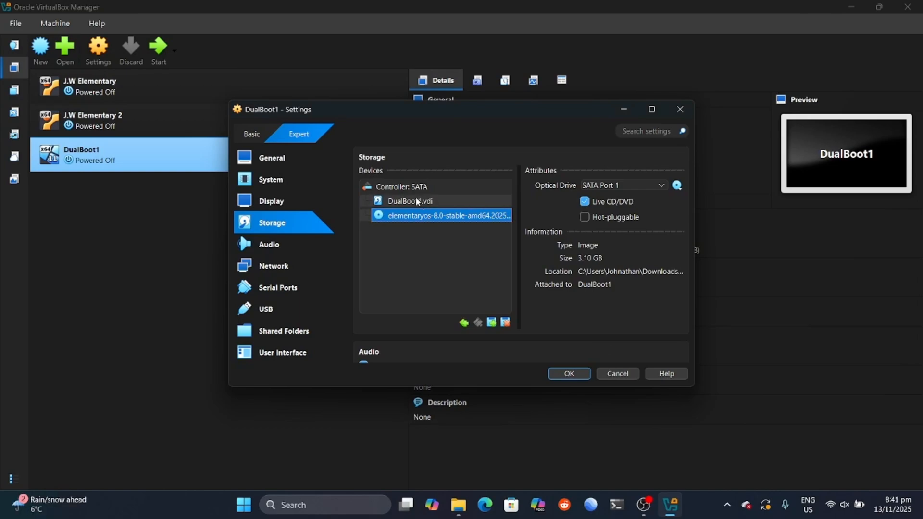
Step: Remove the DualBoot1.vdi disk from the controller and save the storage settings
click(416, 201)
click(505, 322)
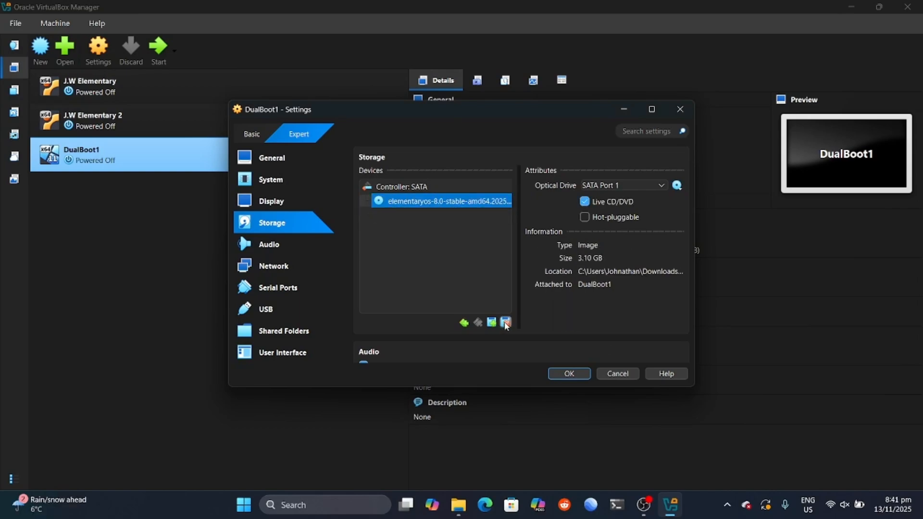
click(570, 373)
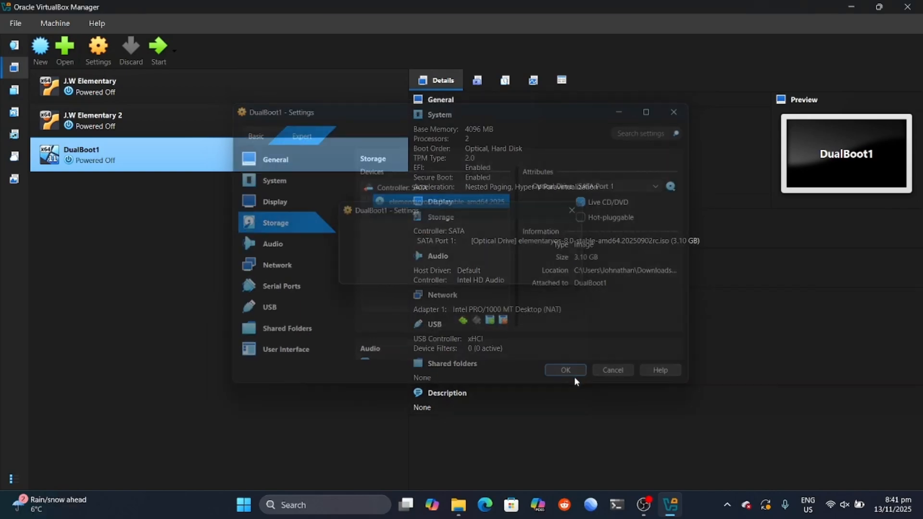
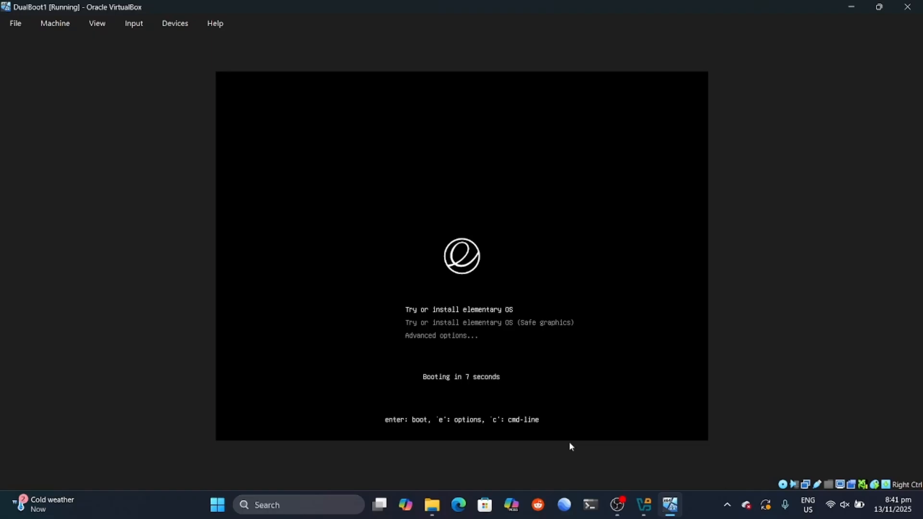
Step: Boot the elementary OS installer and pick English, United States, and the default English (US) keyboard
key(Return)
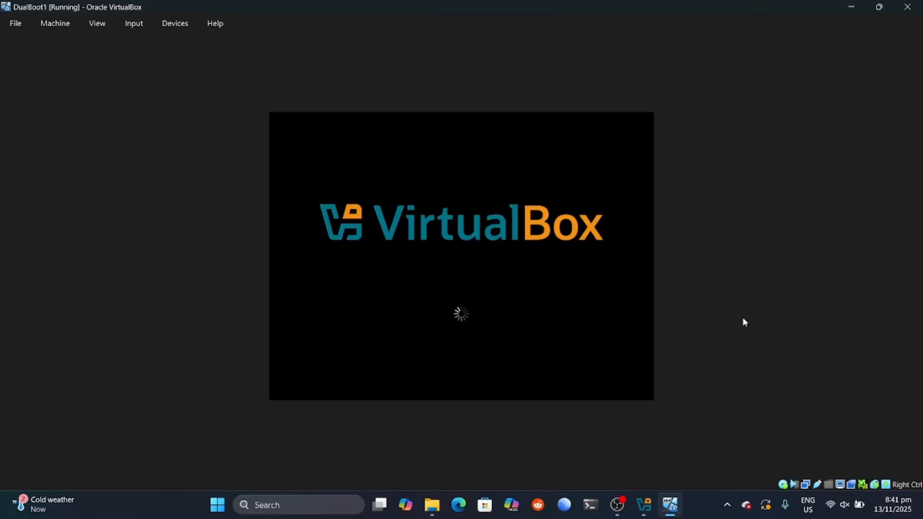
click(699, 515)
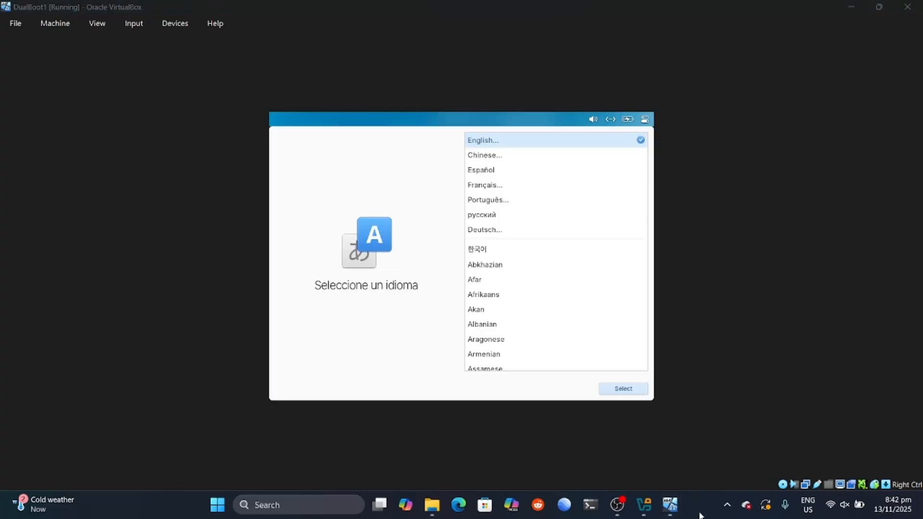
click(614, 391)
click(621, 387)
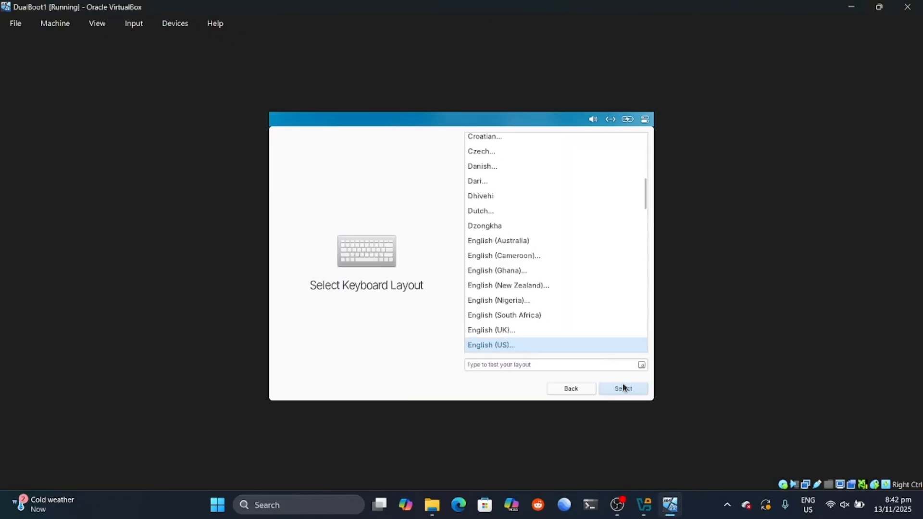
click(621, 388)
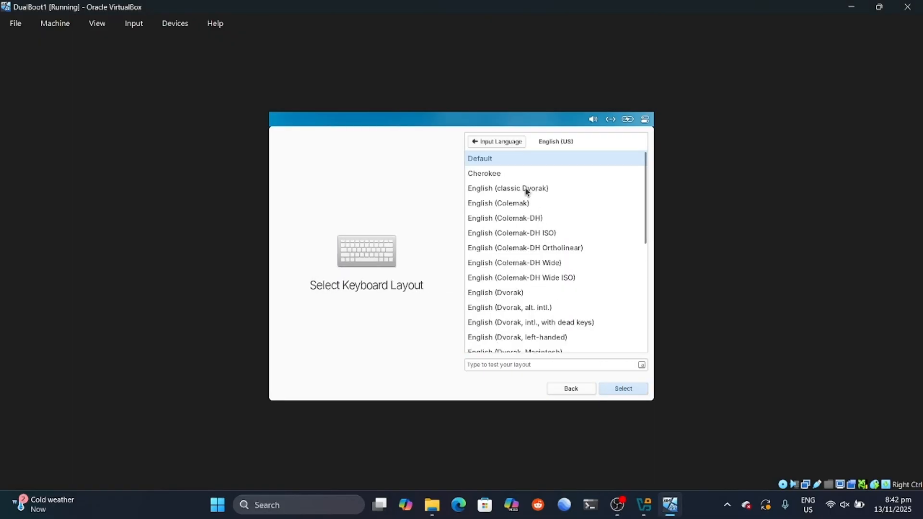
click(622, 390)
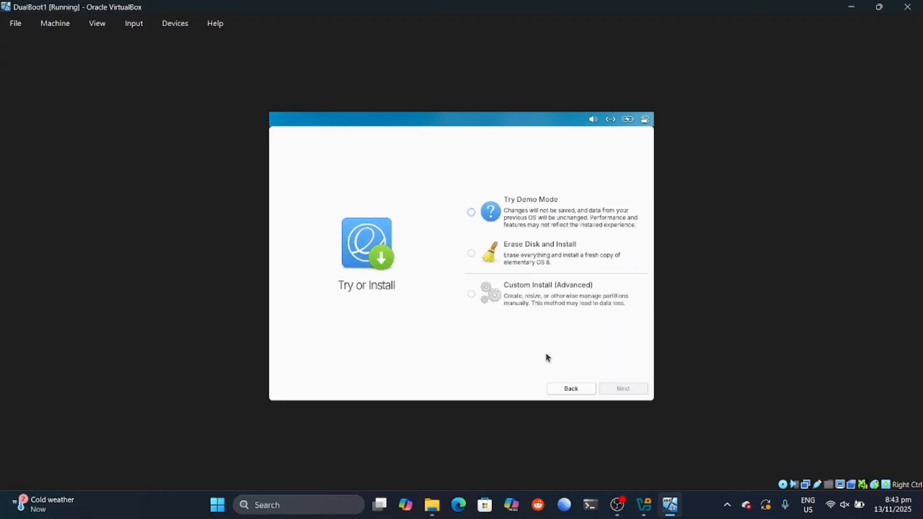
Step: Choose Custom Install (Advanced) and open the partition editor
click(471, 294)
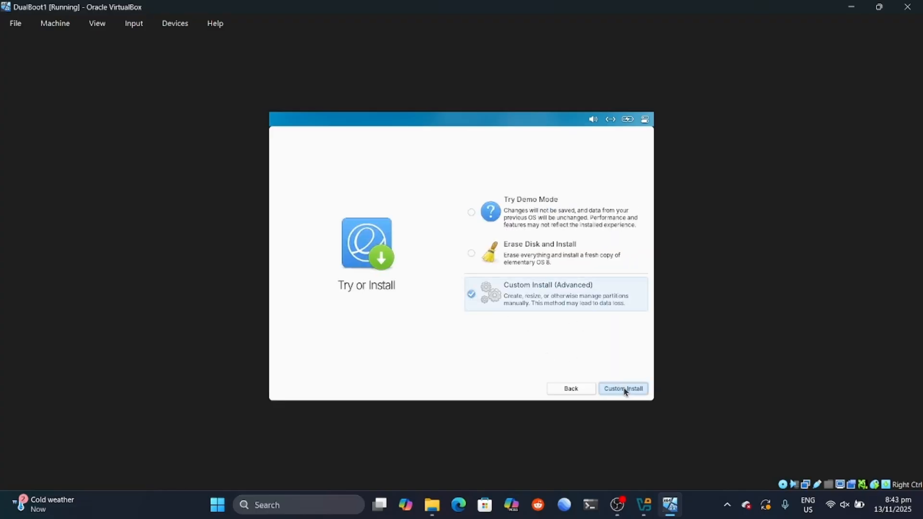
click(625, 389)
click(611, 391)
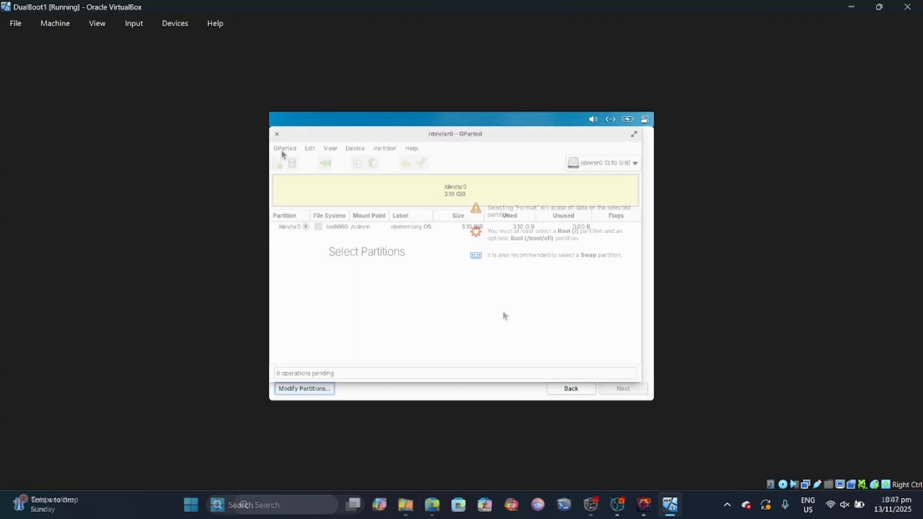
Step: Rescan devices, inspect /dev/sda4's details, and preview then cancel its resize options
click(284, 148)
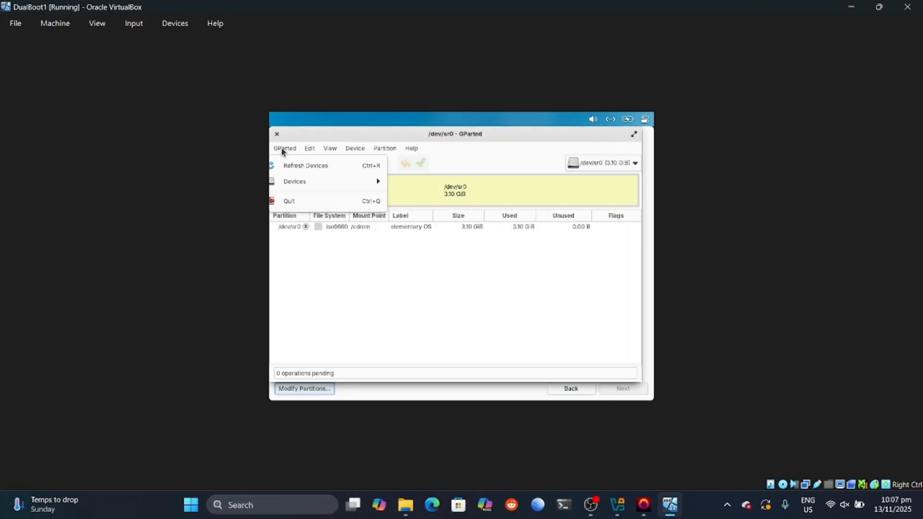
click(296, 164)
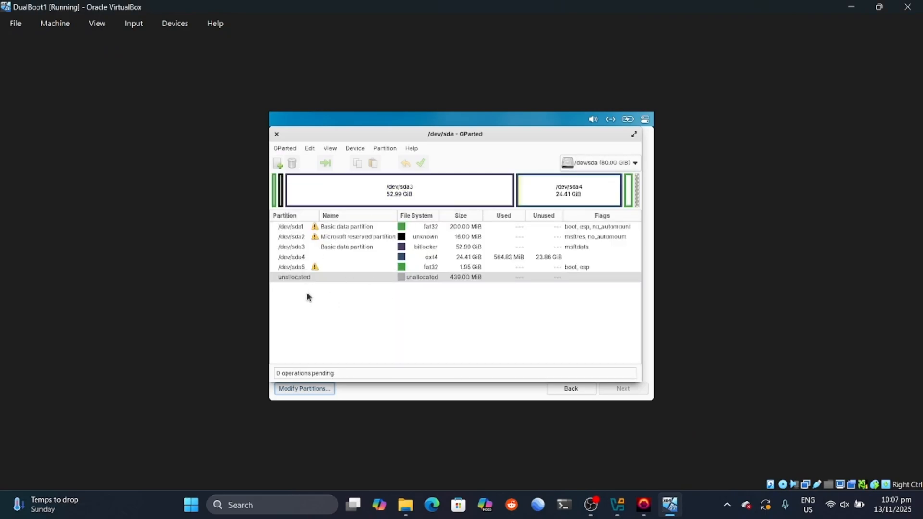
click(354, 259)
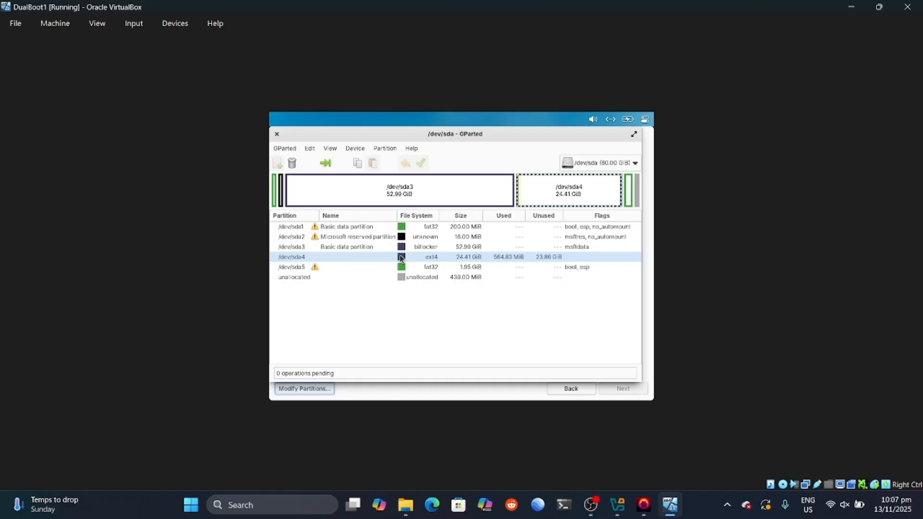
double_click(369, 259)
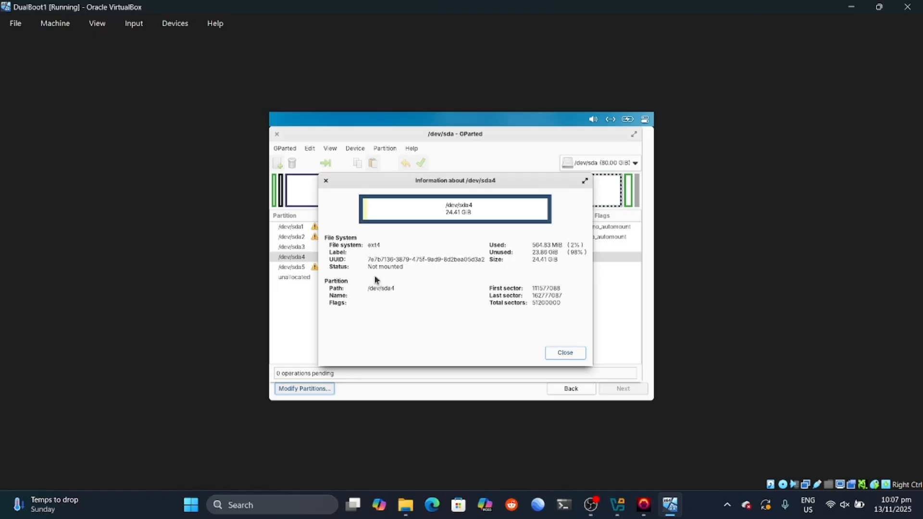
click(326, 181)
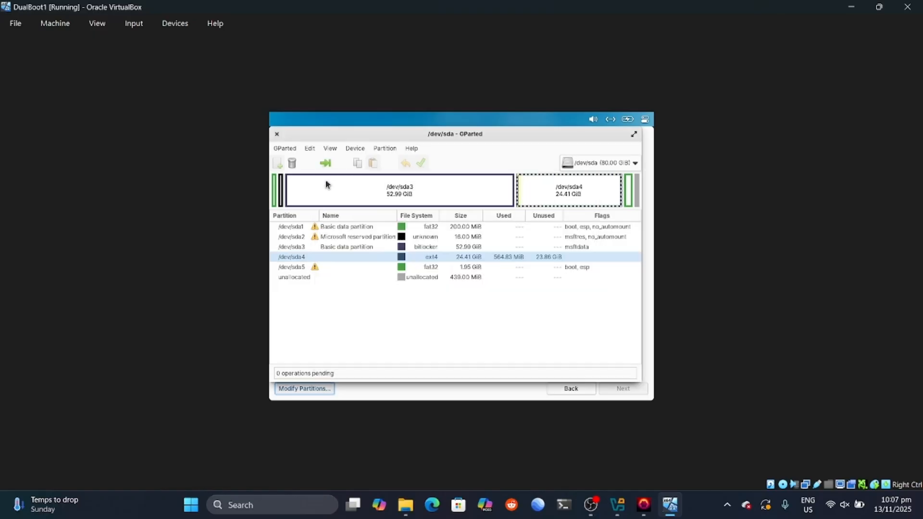
click(361, 269)
click(353, 262)
click(325, 164)
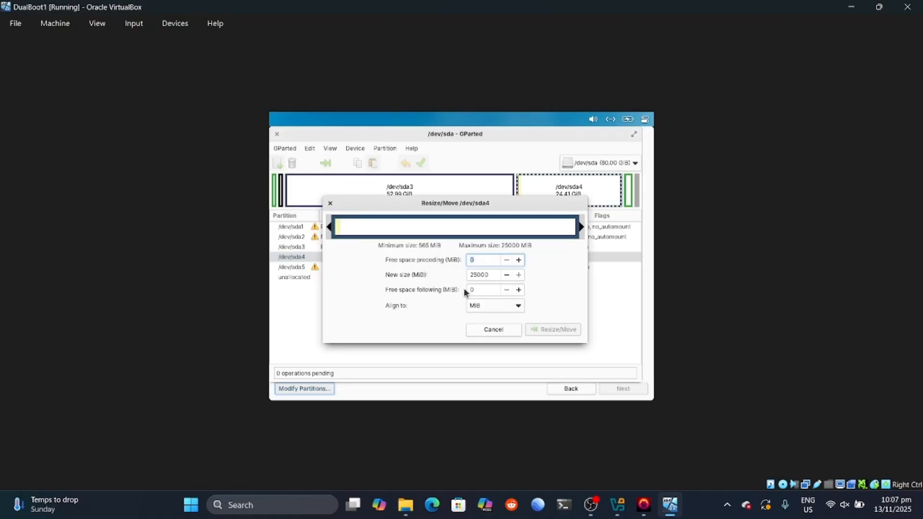
click(498, 331)
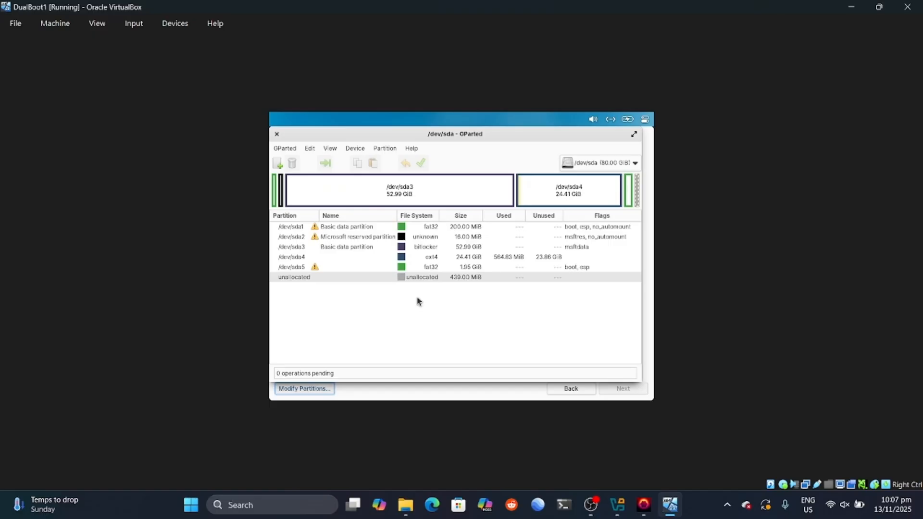
Step: View /dev/sda5's details, then close and reopen the partition editor
double_click(344, 270)
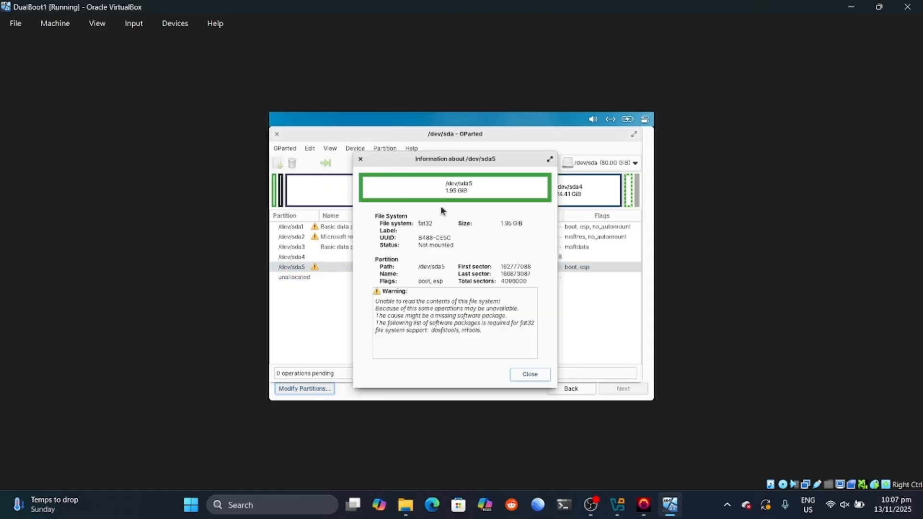
click(528, 374)
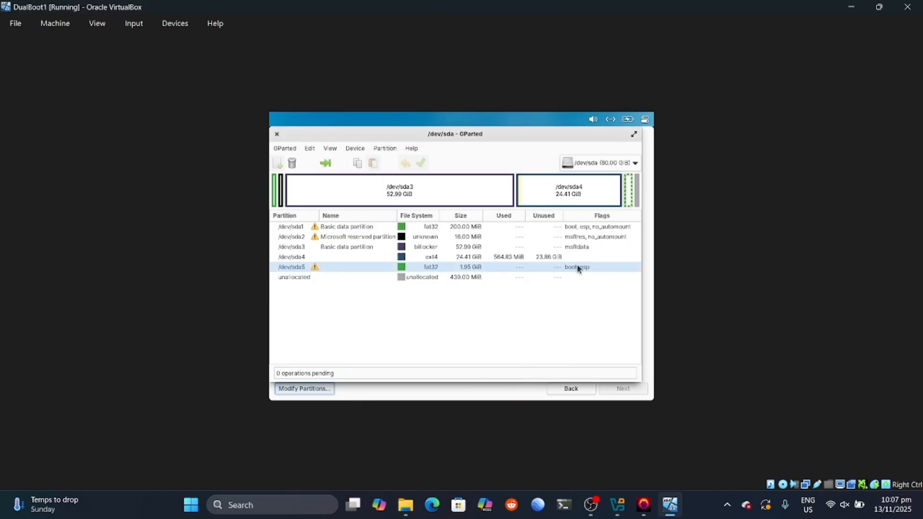
click(407, 276)
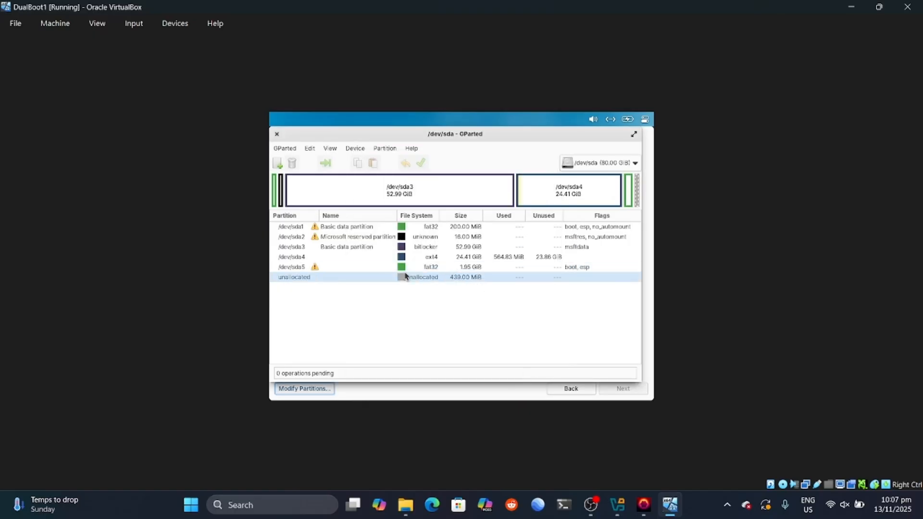
click(358, 267)
click(332, 256)
click(278, 133)
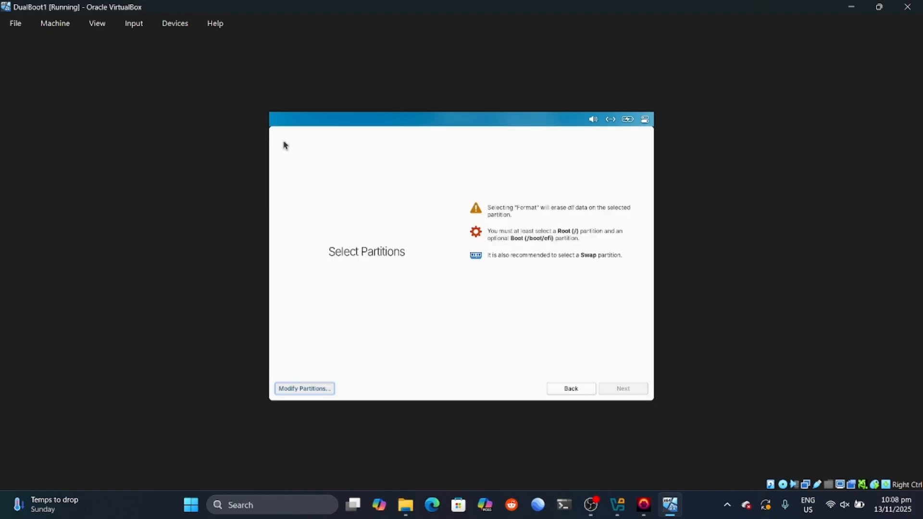
click(316, 388)
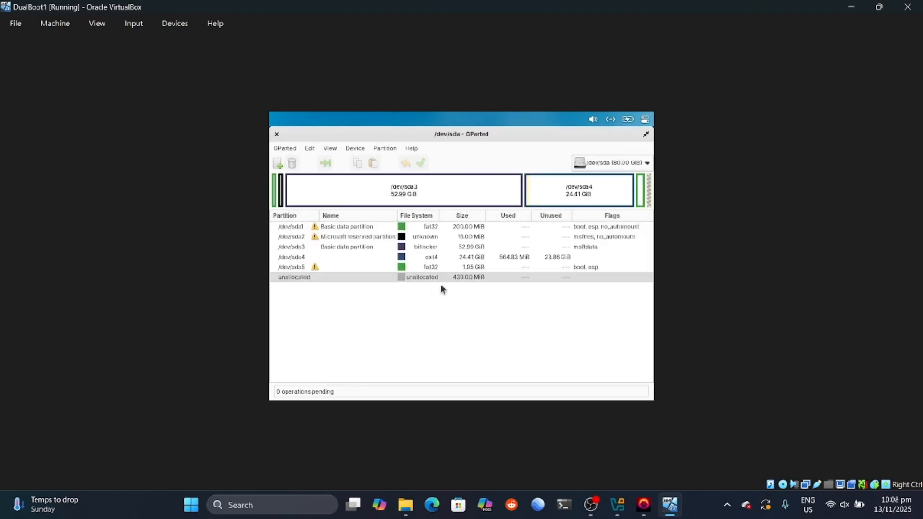
Step: Recheck /dev/sda4's details and open the Resize/Move dialog for /dev/sda4
click(362, 266)
click(348, 256)
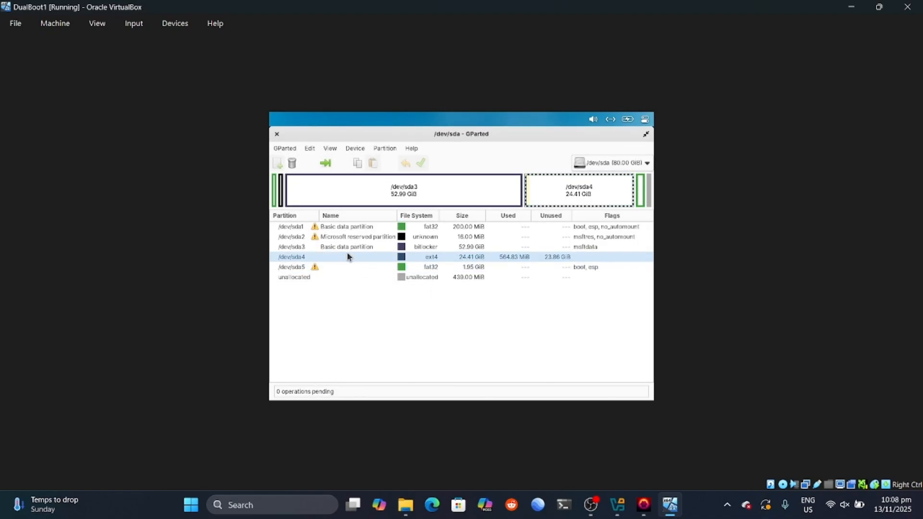
click(376, 268)
click(451, 258)
click(456, 197)
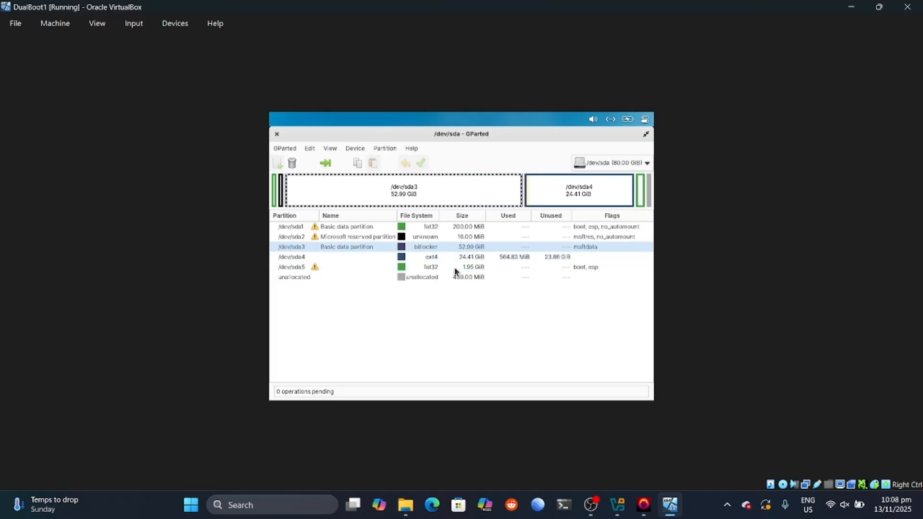
click(478, 272)
click(471, 258)
double_click(471, 258)
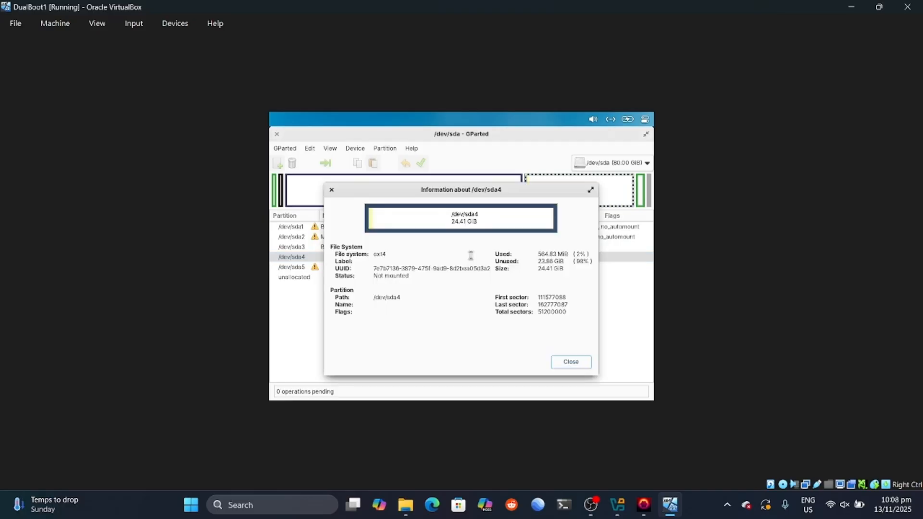
click(567, 362)
click(329, 150)
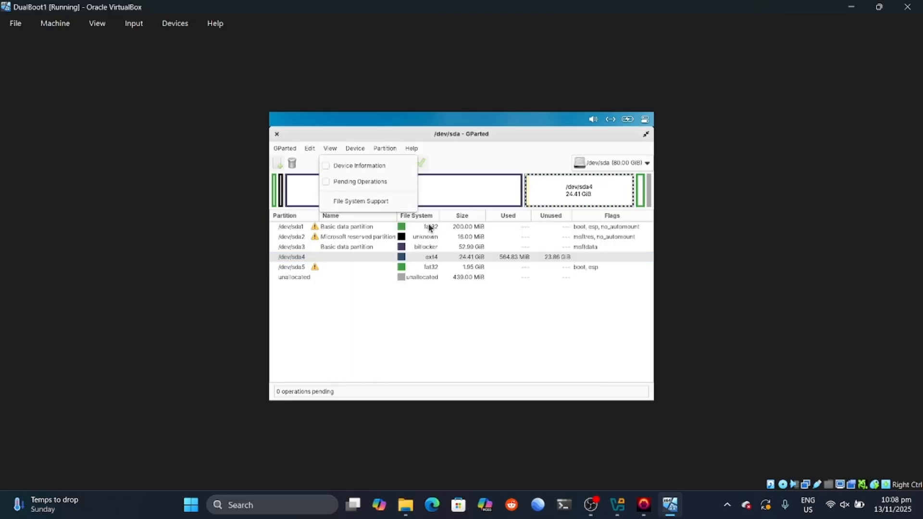
click(448, 263)
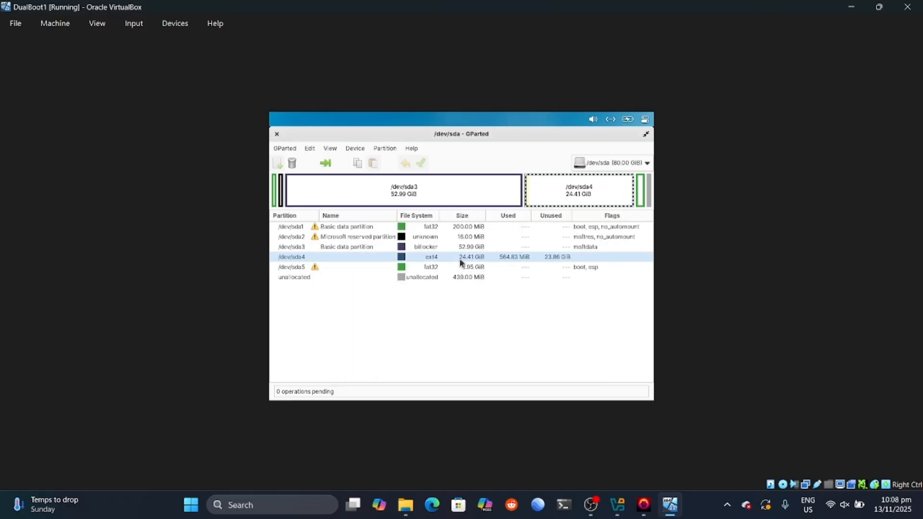
click(327, 164)
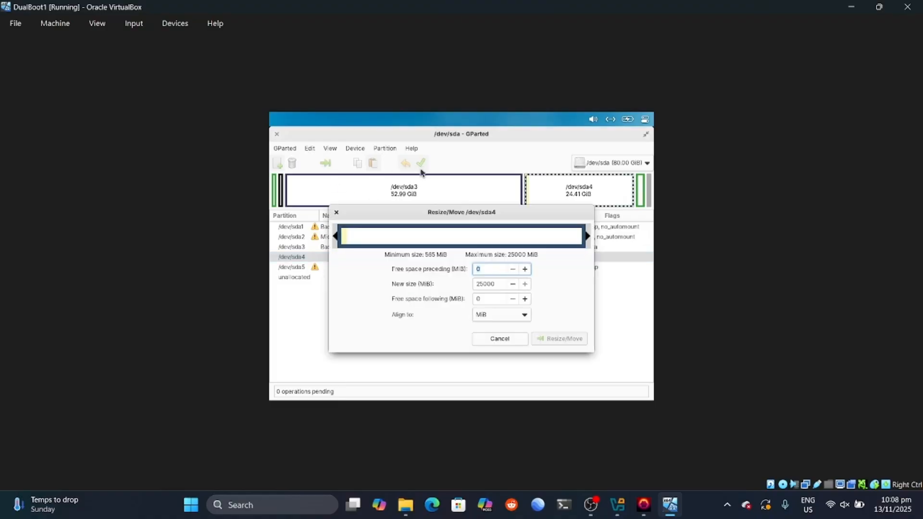
Step: Queue a resize of /dev/sda4 to 24001 MiB
click(495, 287)
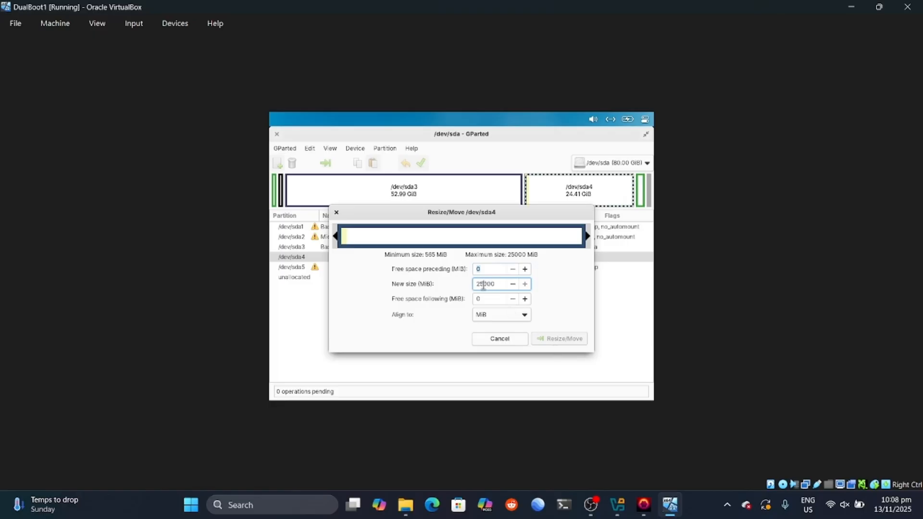
key(BackSpace)
text(4)
click(525, 284)
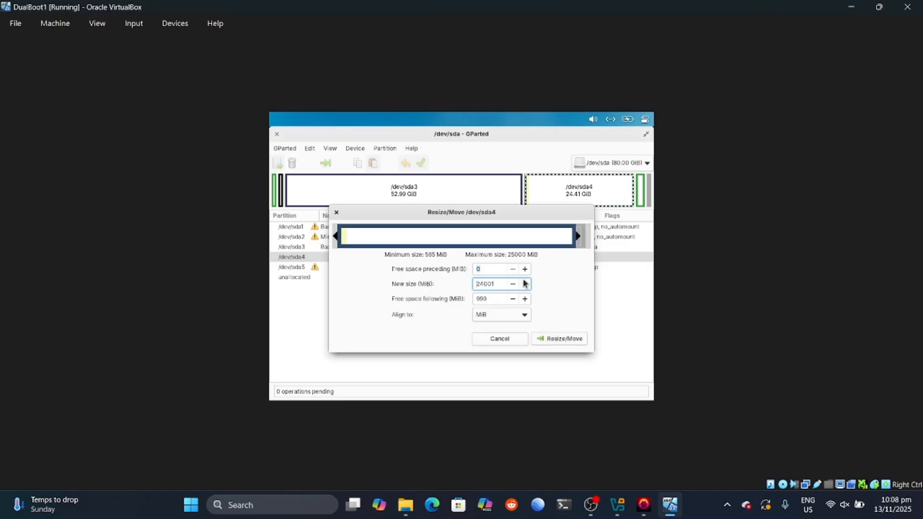
click(558, 339)
Step: Reopen Resize/Move for /dev/sda4 and set its new size back to the full 25000 MiB
click(427, 278)
click(438, 270)
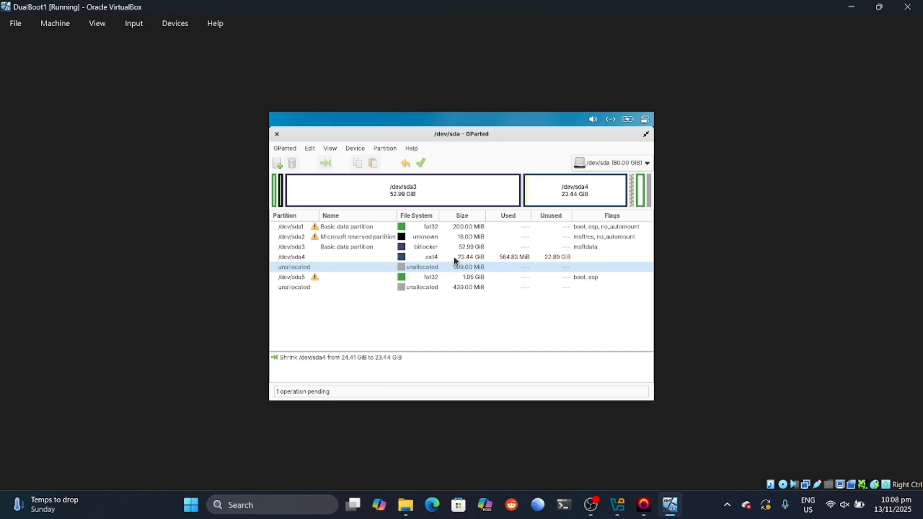
click(454, 258)
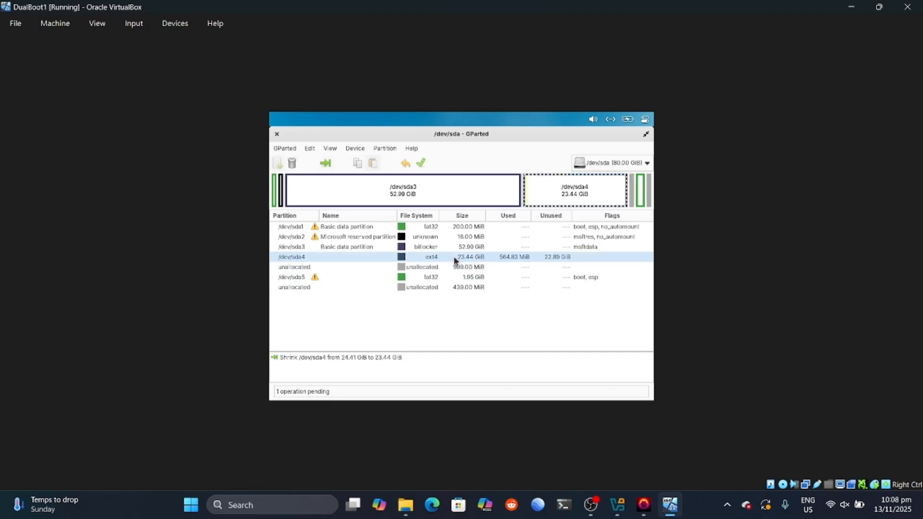
click(326, 164)
click(502, 284)
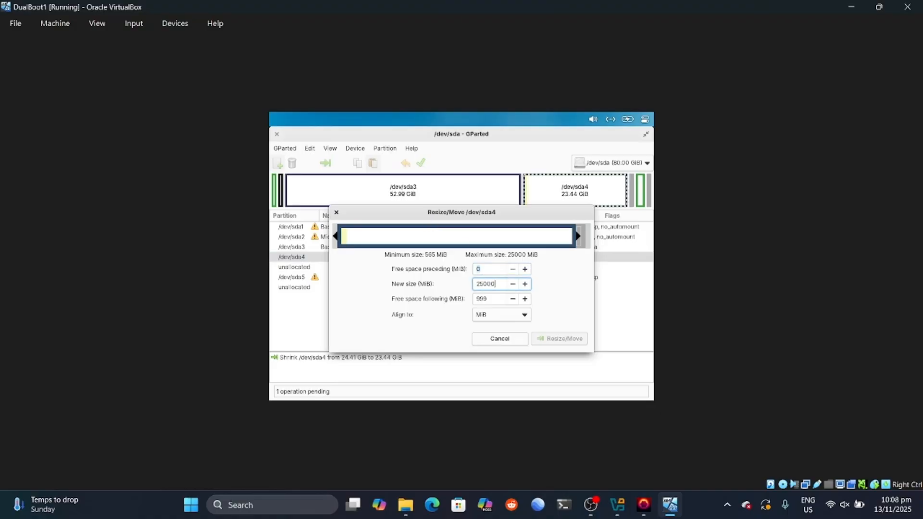
click(513, 284)
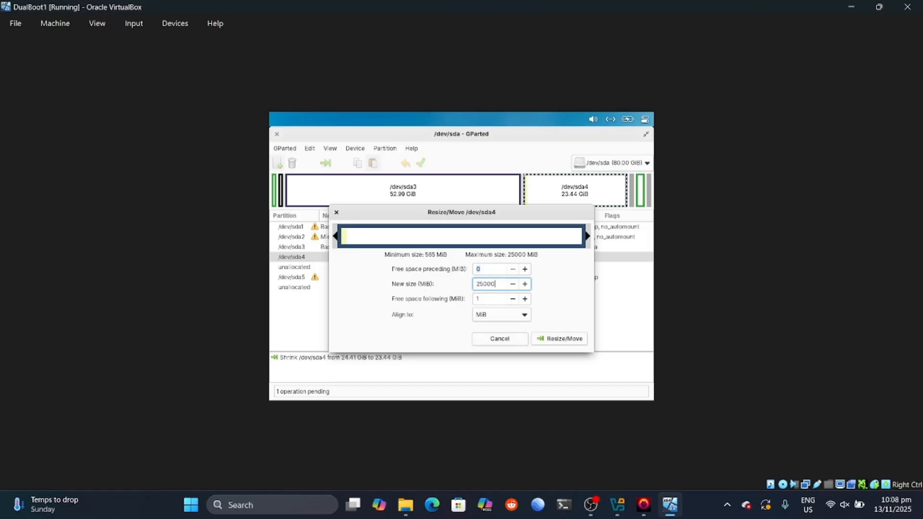
click(556, 337)
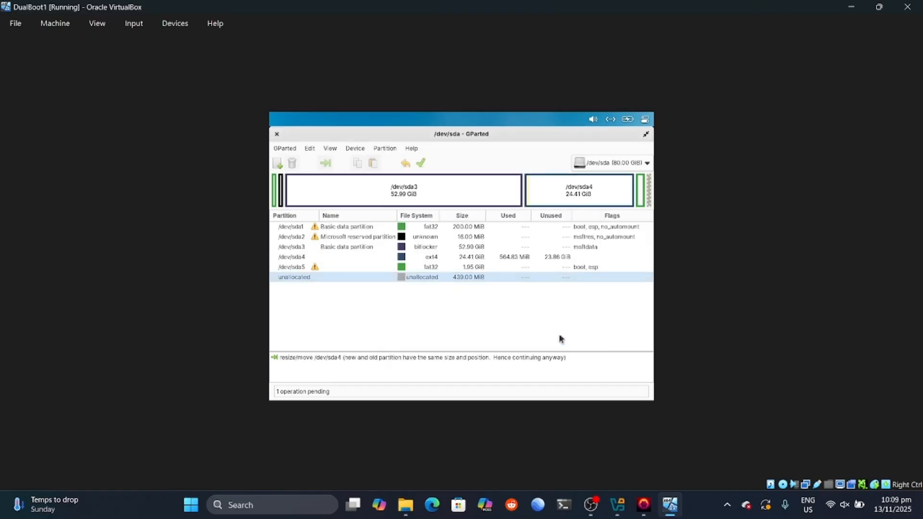
Step: Apply the pending /dev/sda4 resize operation and confirm it
click(461, 261)
click(396, 268)
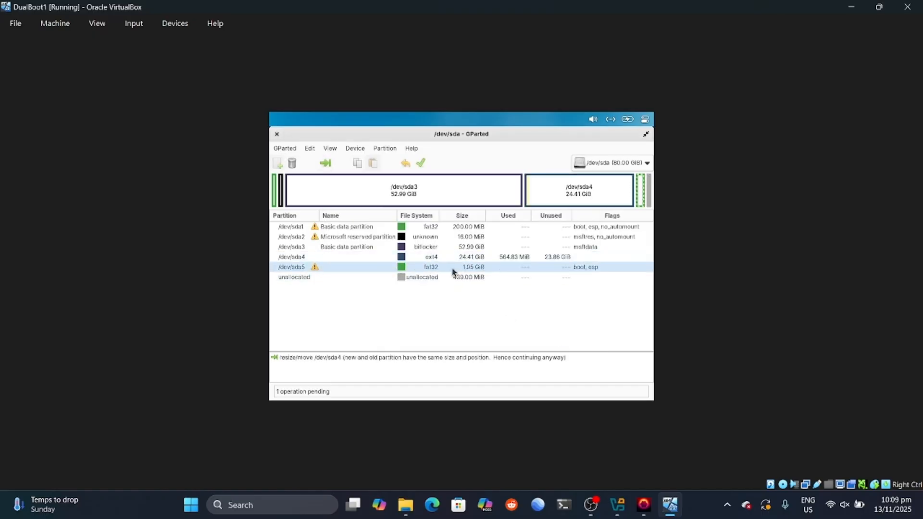
click(459, 256)
click(468, 267)
click(464, 258)
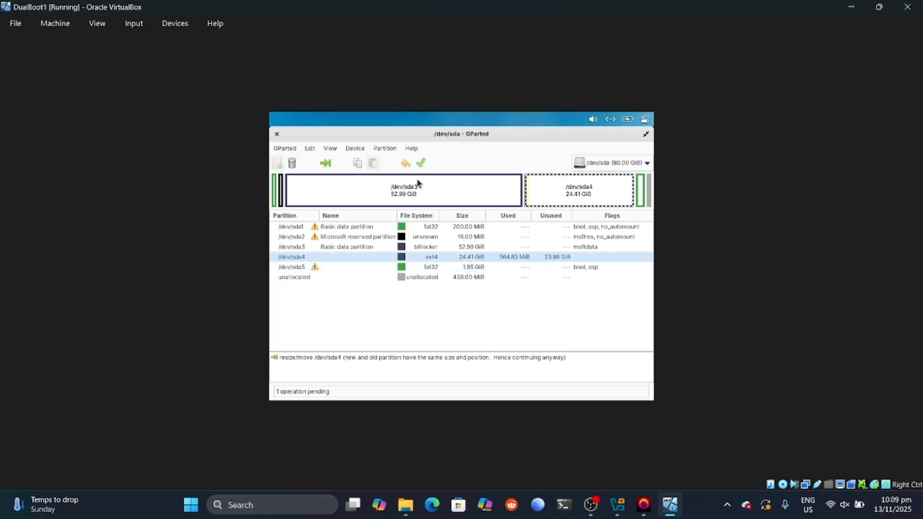
click(423, 164)
click(518, 310)
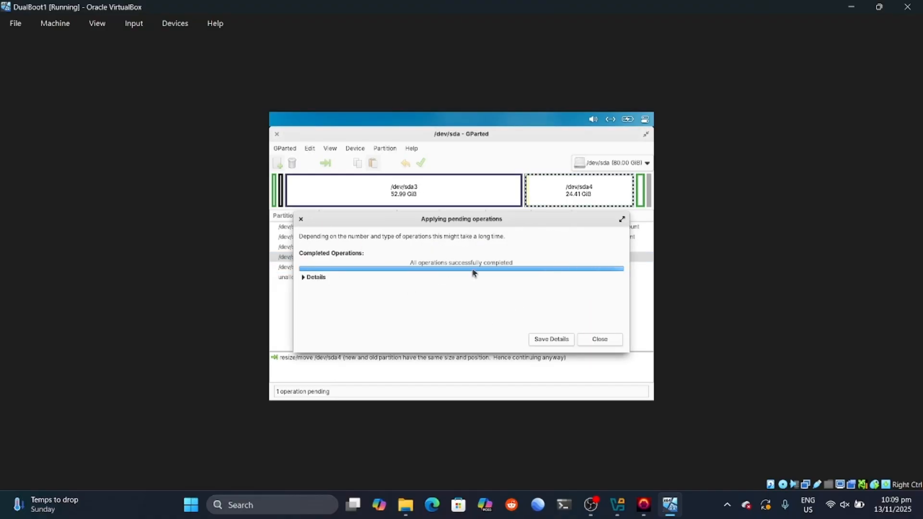
Step: Save the operation details to a file, close the report, and close and reopen GParted
click(550, 340)
click(624, 386)
click(300, 219)
click(455, 268)
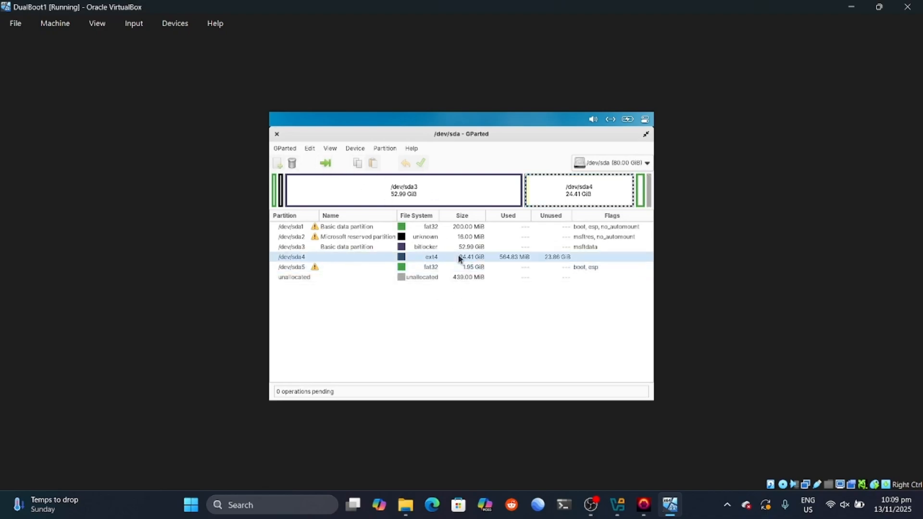
click(277, 134)
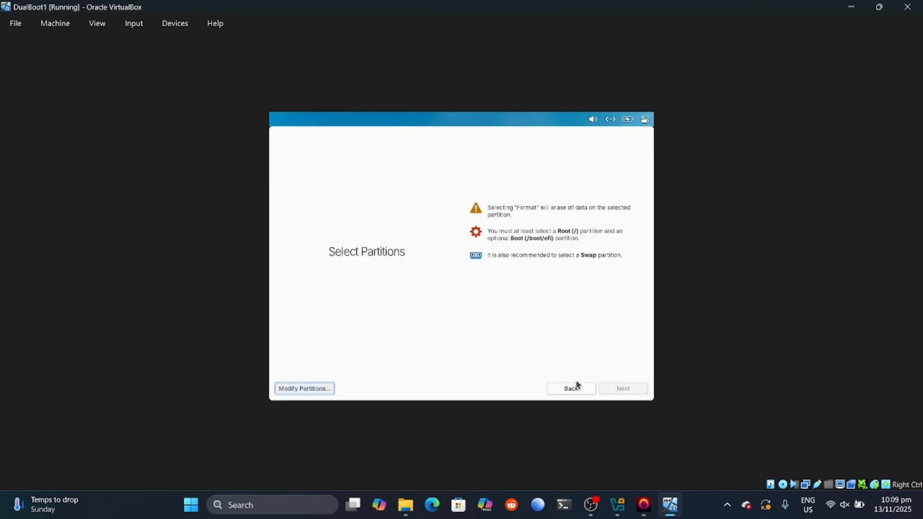
click(314, 388)
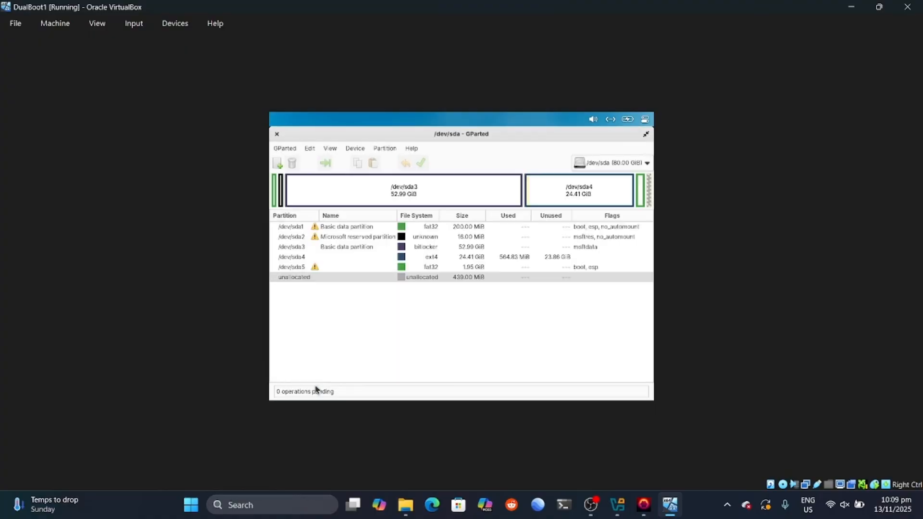
click(276, 135)
Step: Queue growing /dev/sda5 to 2001 MiB (1.96 GiB) with Resize/Move
click(451, 268)
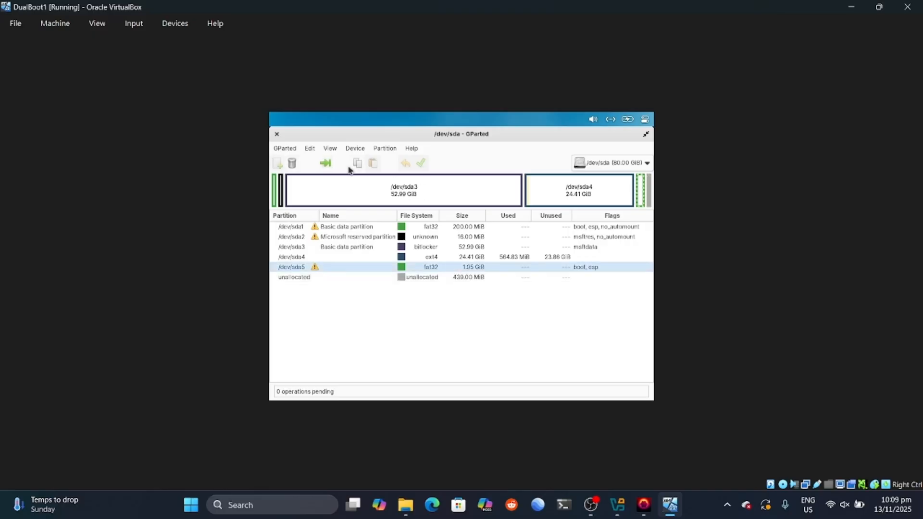
click(327, 164)
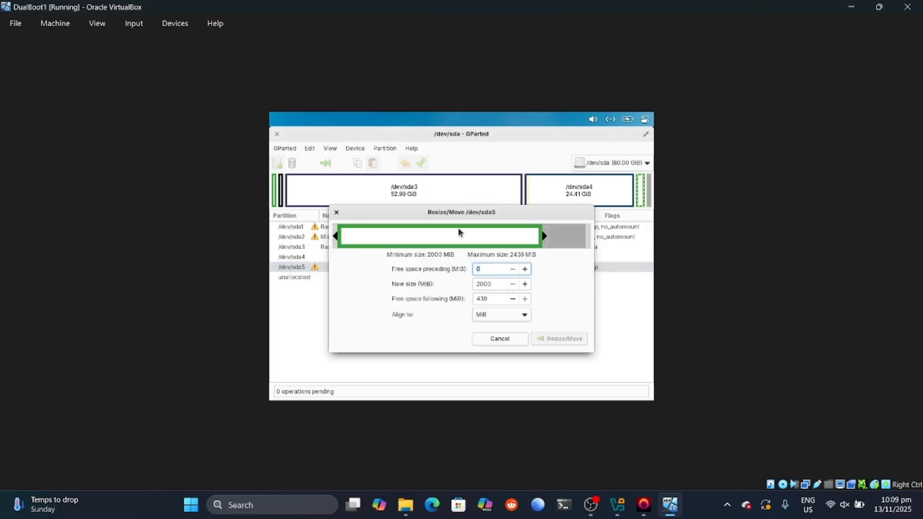
click(496, 285)
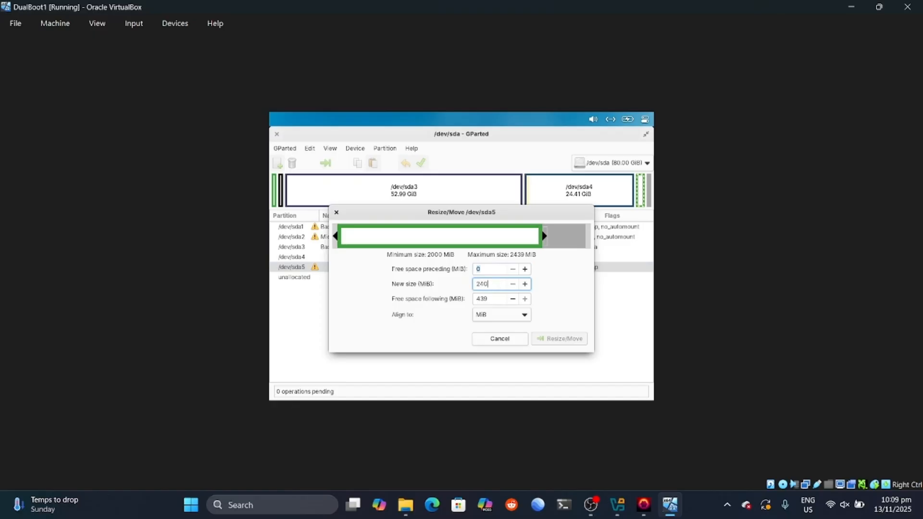
click(513, 284)
click(524, 285)
click(553, 338)
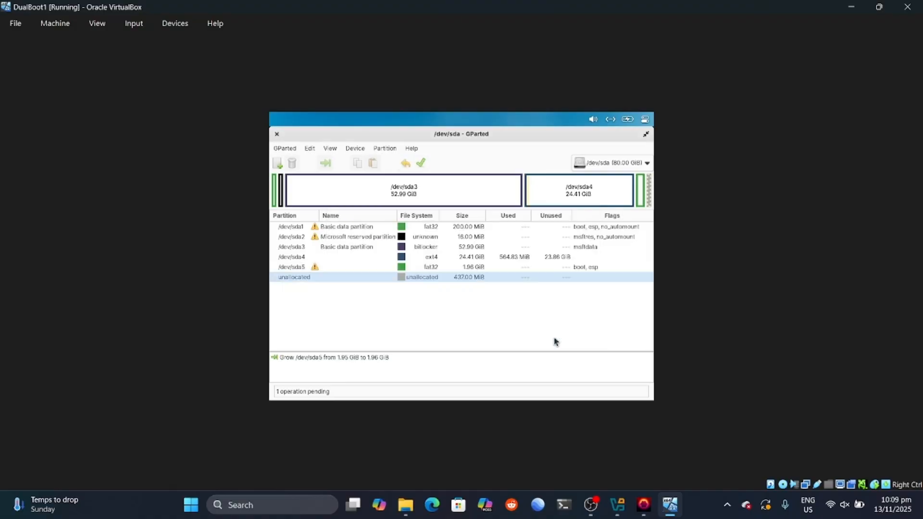
Step: Apply the grow, save the details overwriting the existing file, and close the report
click(455, 268)
click(420, 165)
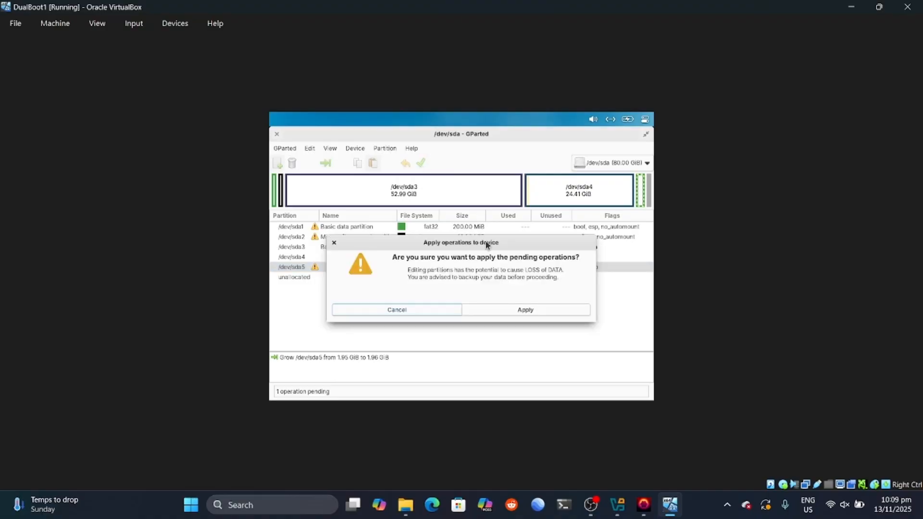
click(510, 308)
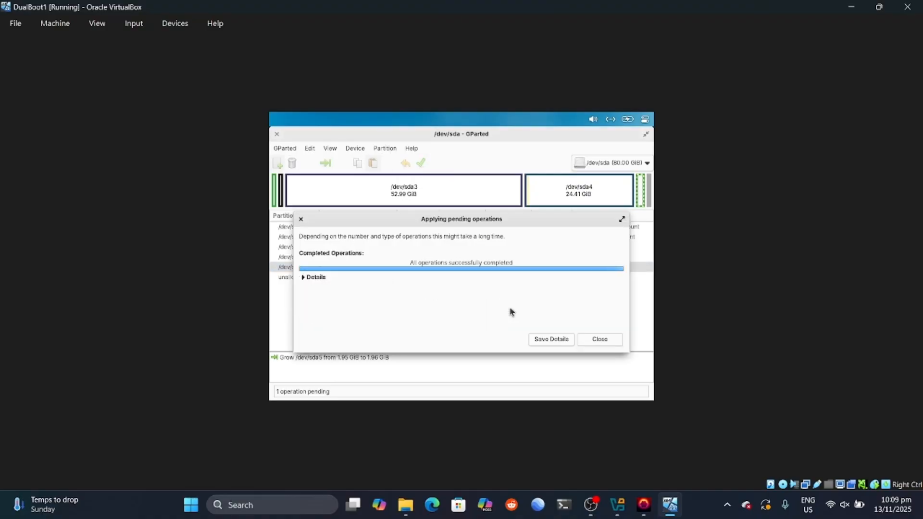
click(551, 339)
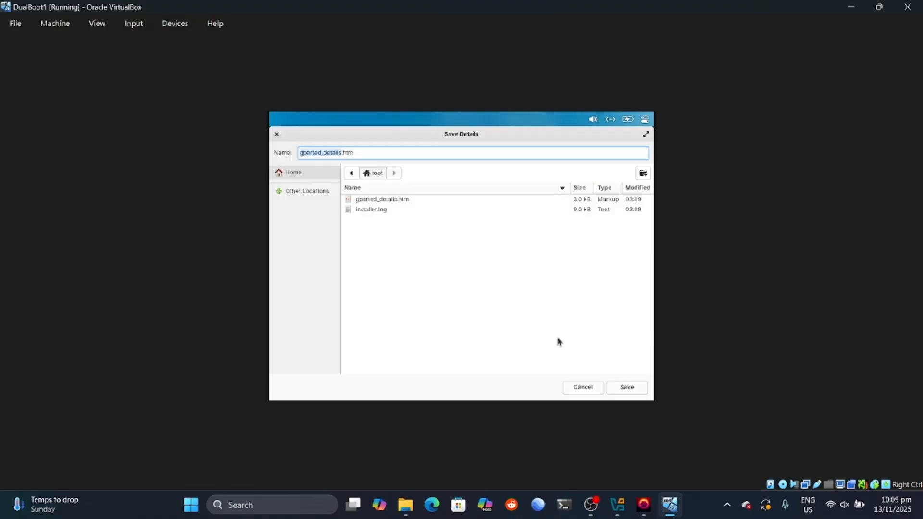
click(619, 391)
click(510, 310)
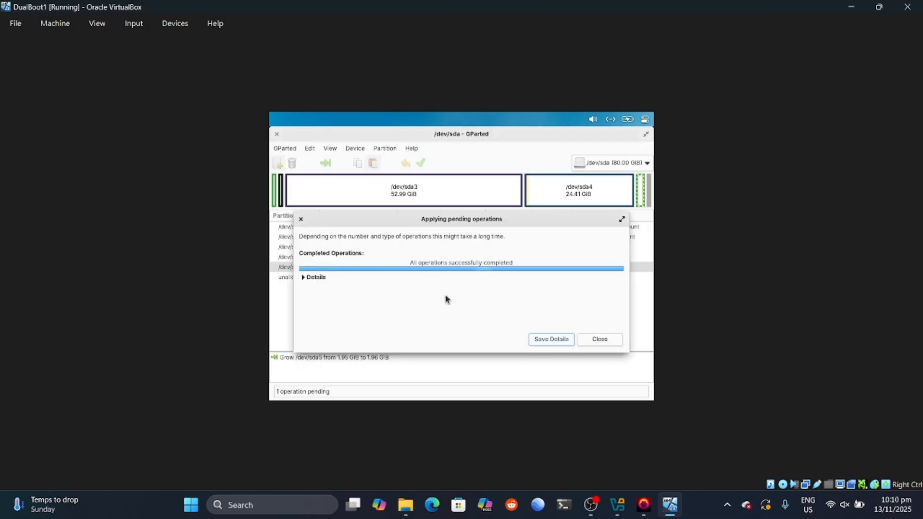
click(560, 340)
click(620, 388)
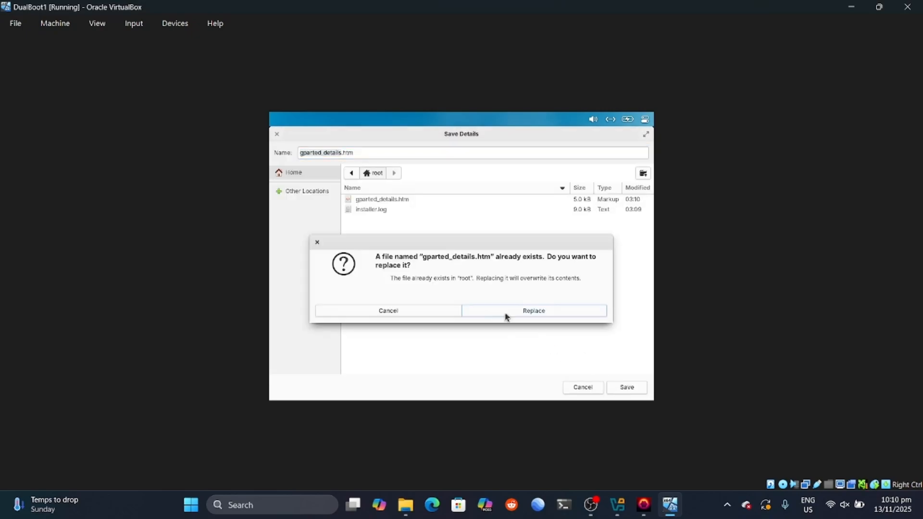
click(502, 311)
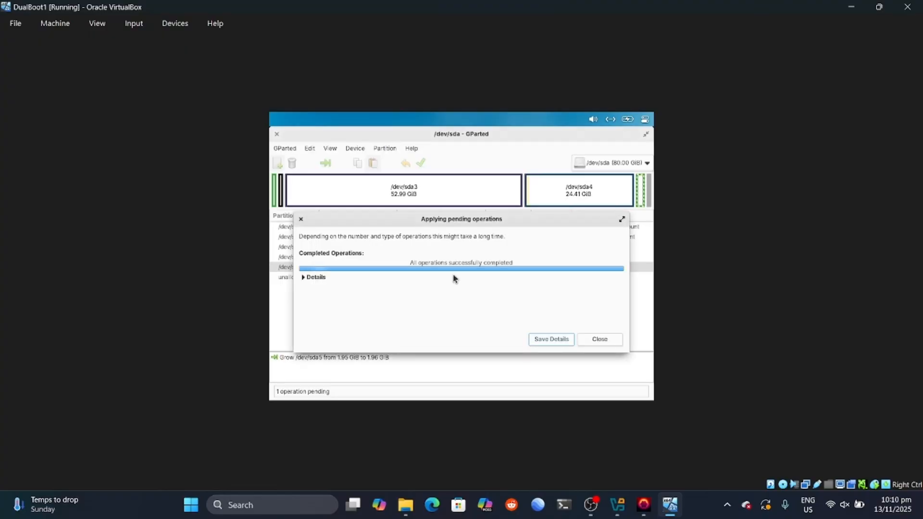
click(586, 339)
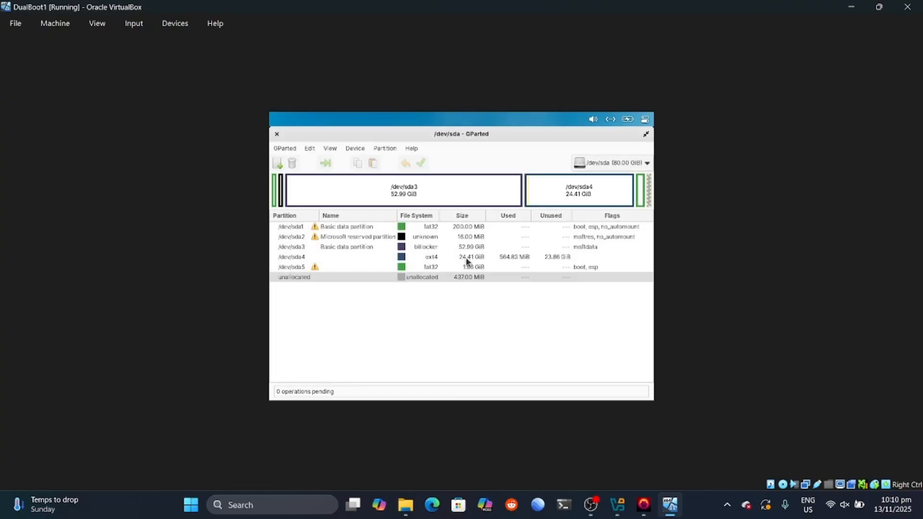
click(275, 135)
click(493, 266)
click(438, 277)
click(457, 269)
click(457, 257)
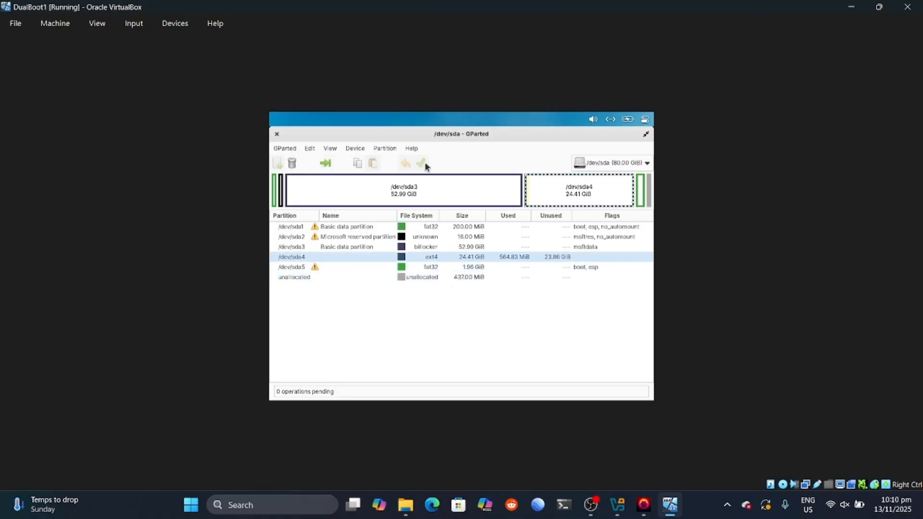
click(623, 164)
click(622, 164)
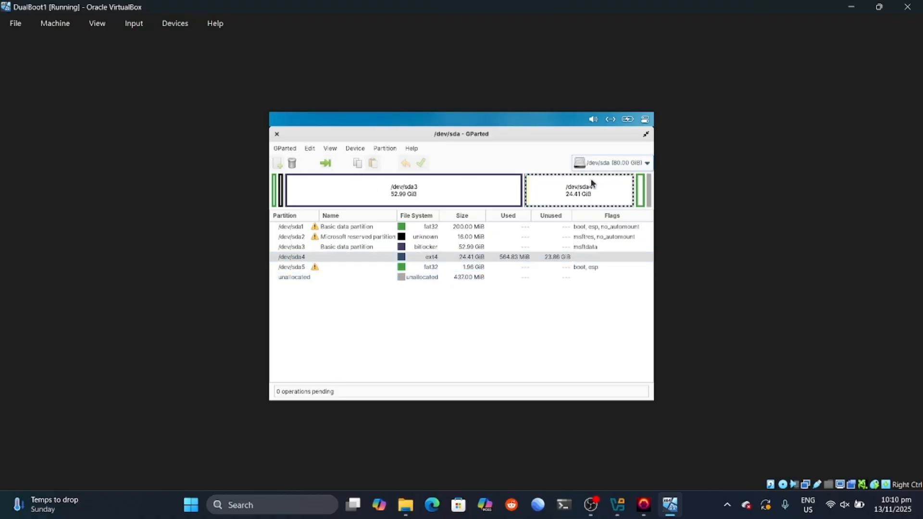
click(482, 269)
click(517, 259)
click(476, 267)
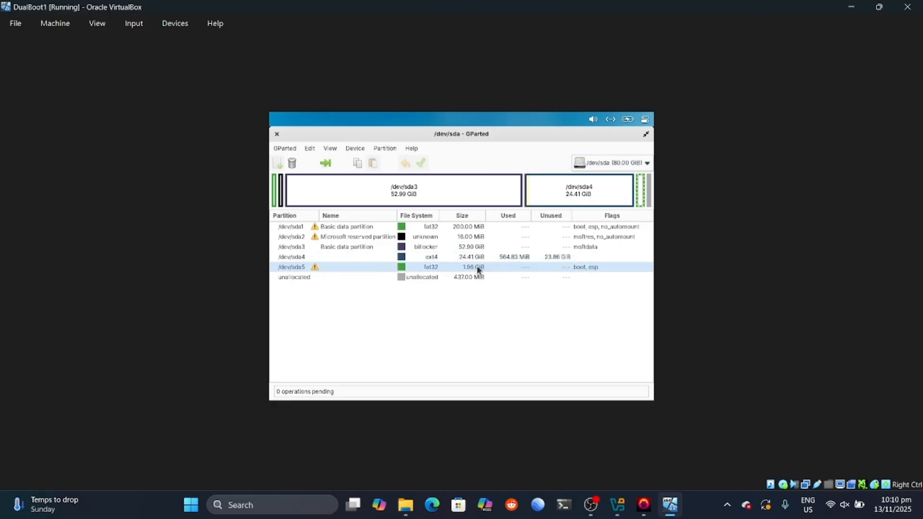
click(466, 261)
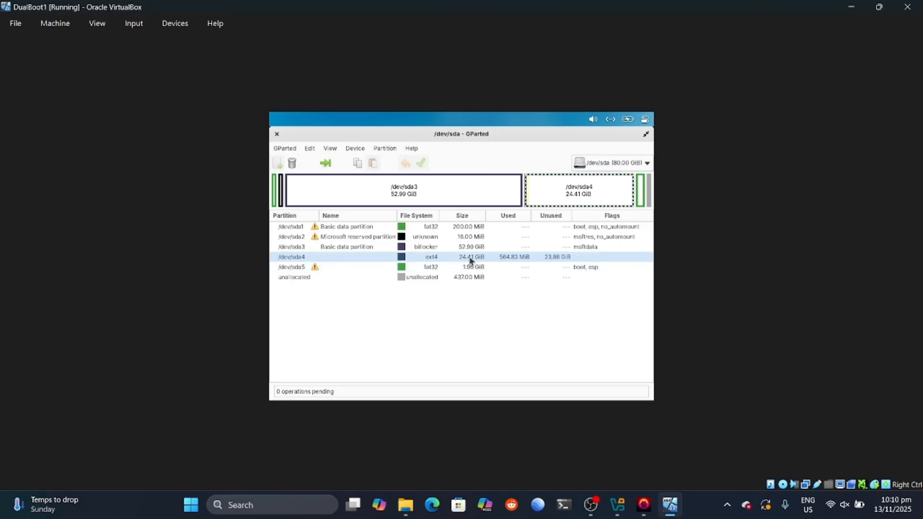
click(494, 267)
click(468, 278)
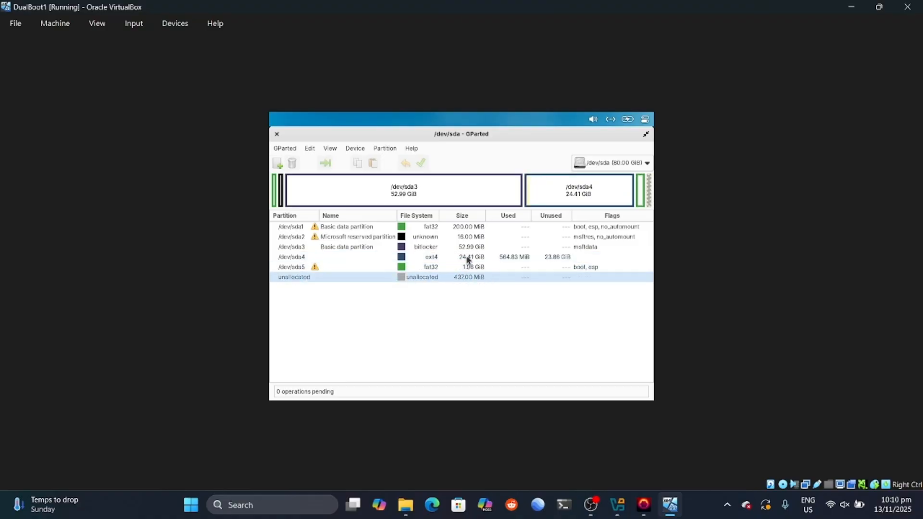
double_click(468, 260)
click(570, 370)
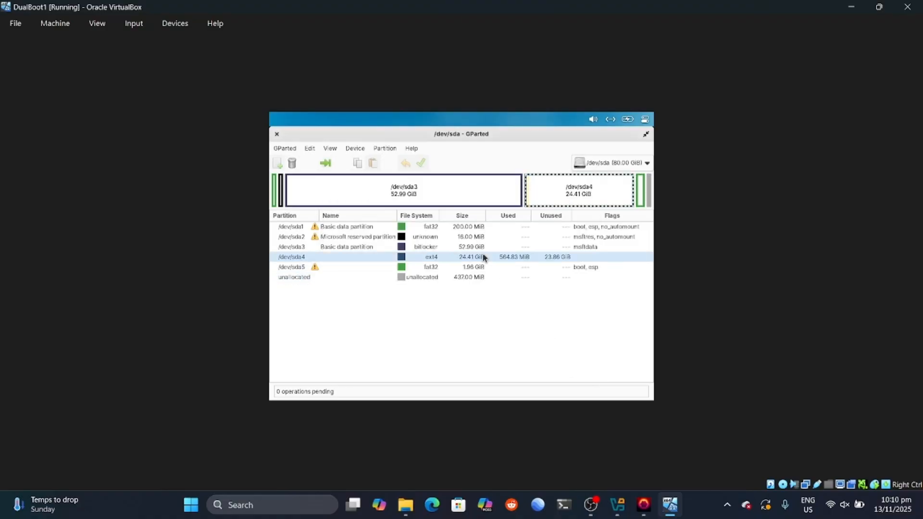
Step: Queue formatting /dev/sda4 as ext4 from the Partition menu
click(284, 149)
click(387, 149)
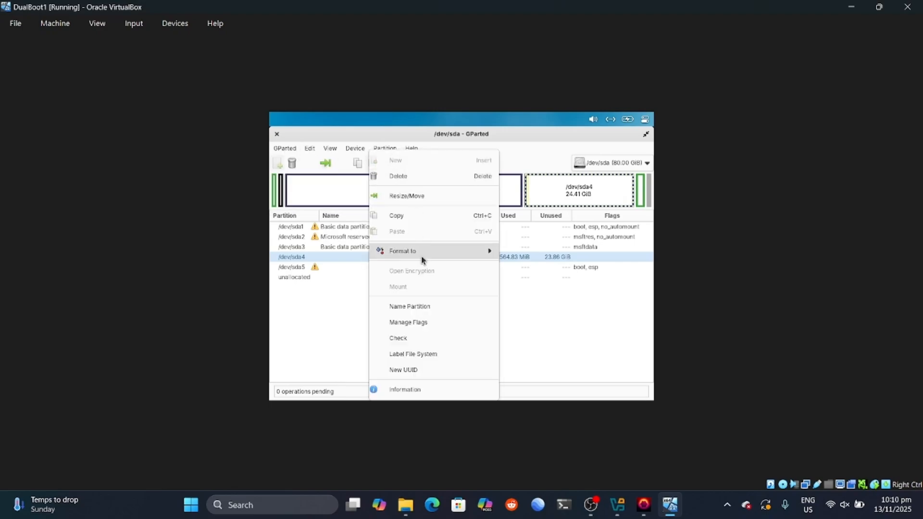
mouse_move(421, 260)
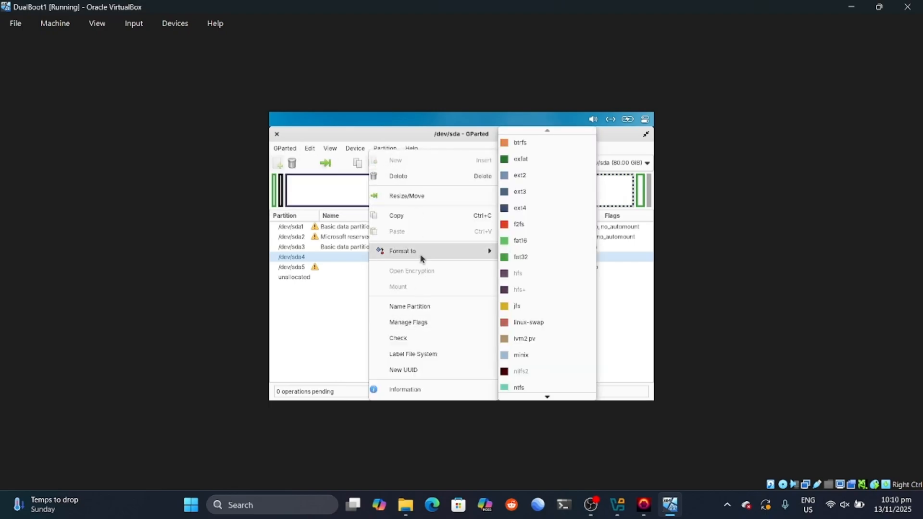
click(532, 215)
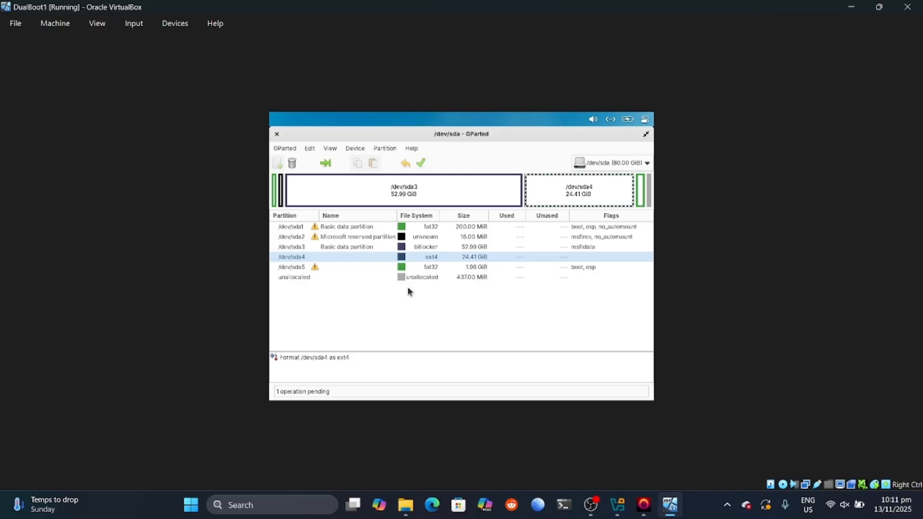
Step: Apply the ext4 format, dismiss the results, and close GParted
click(470, 267)
click(463, 258)
click(417, 164)
click(478, 313)
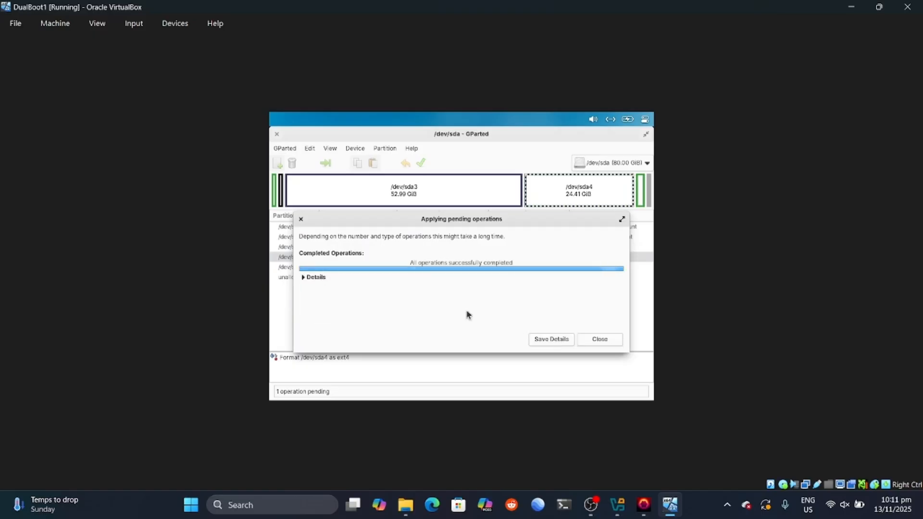
click(584, 343)
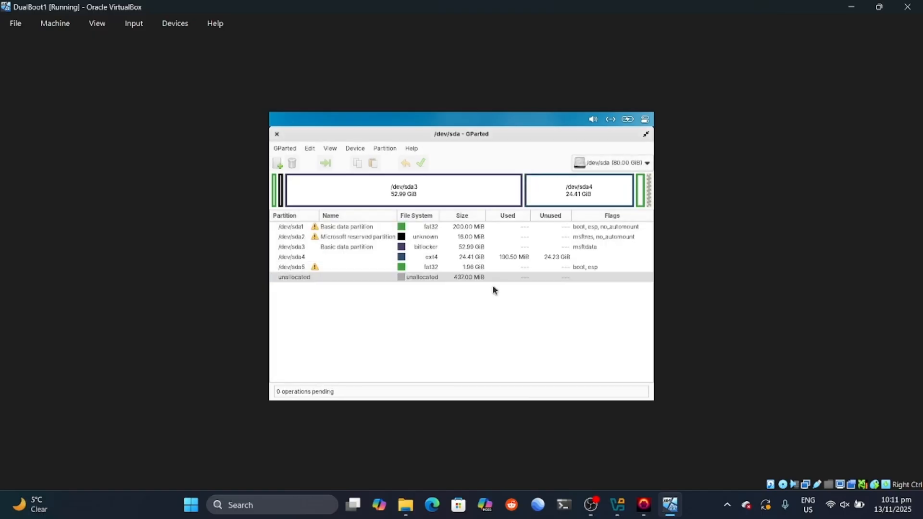
click(277, 134)
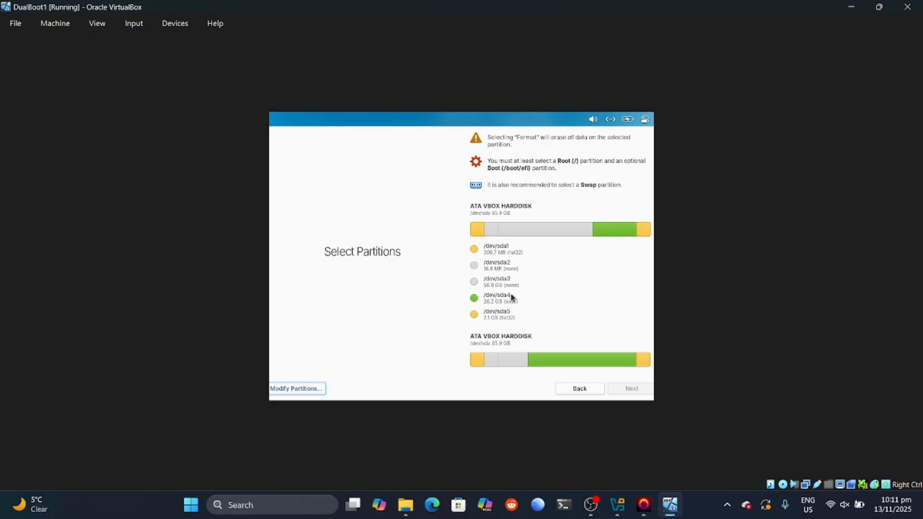
Step: Use /dev/sda4 as Root (/) and /dev/sda5 as Boot (/boot/efi), then continue
click(474, 299)
click(627, 255)
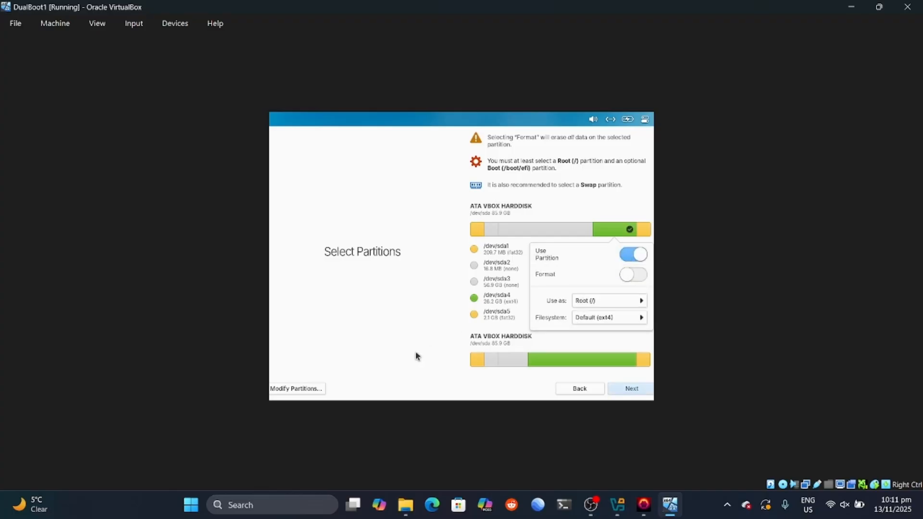
click(442, 341)
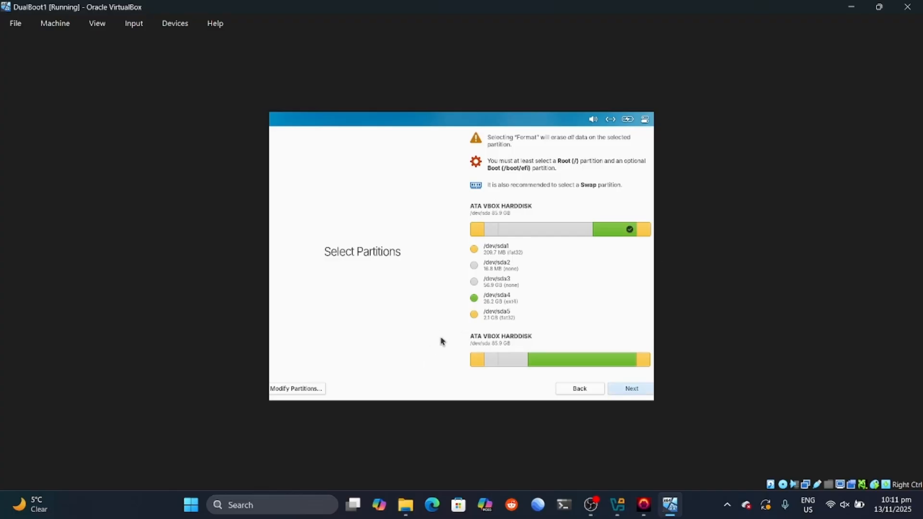
click(475, 315)
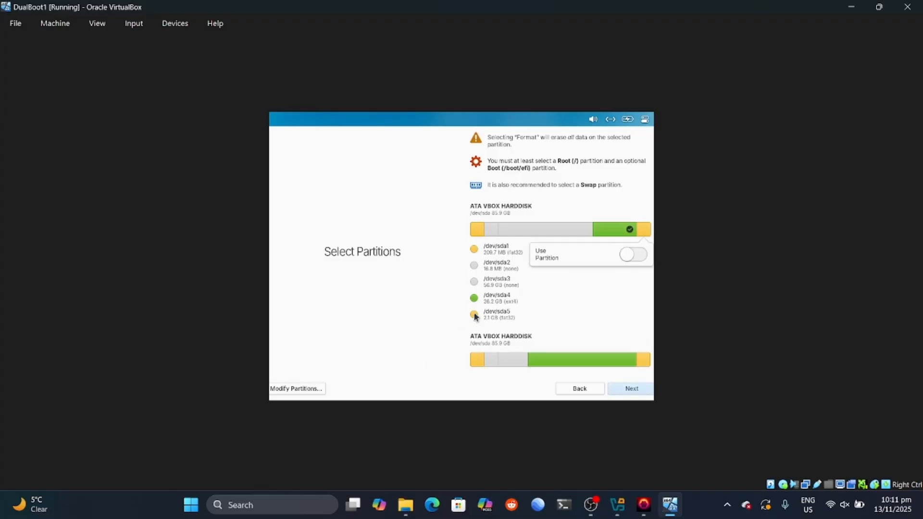
click(633, 254)
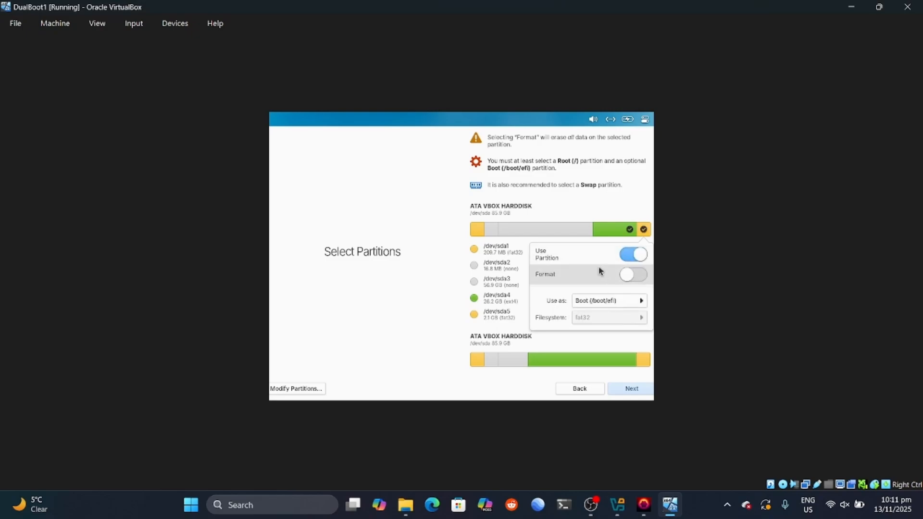
click(418, 321)
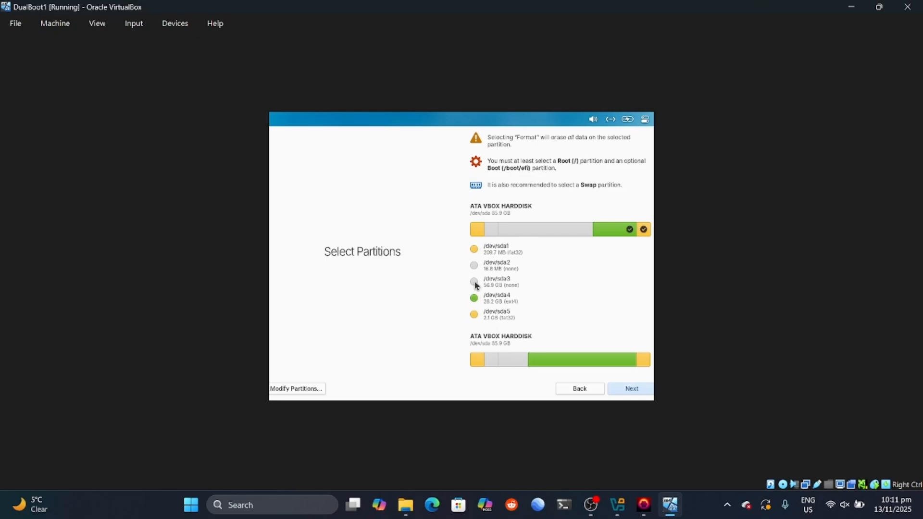
click(623, 388)
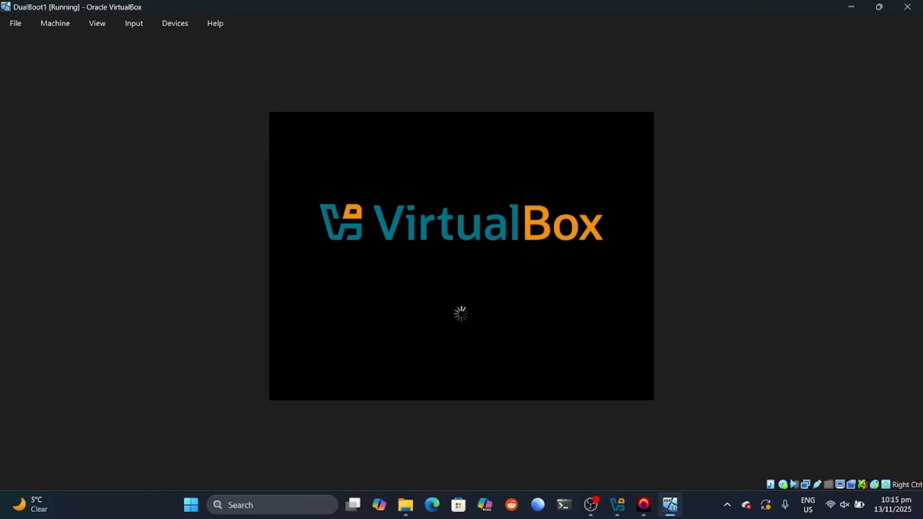
Step: Check the Devices menu's optical drives and restart the VM after installation
click(175, 23)
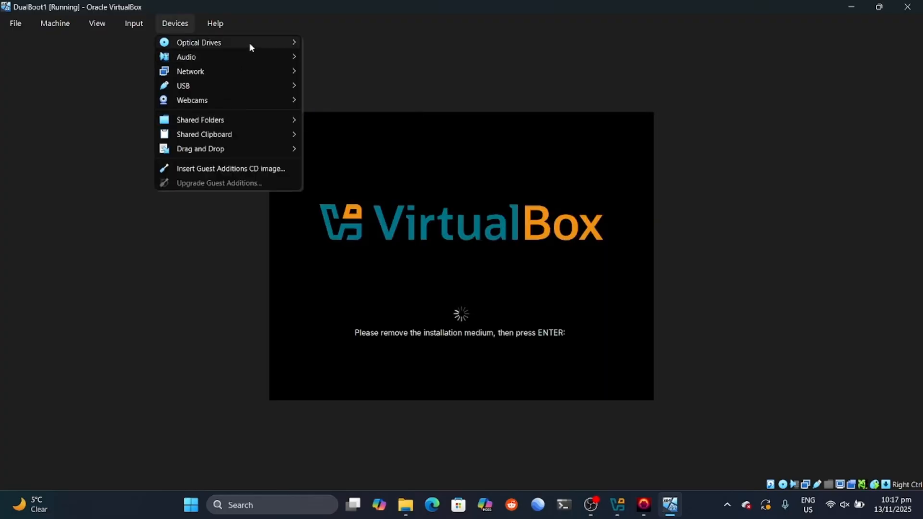
mouse_move(250, 47)
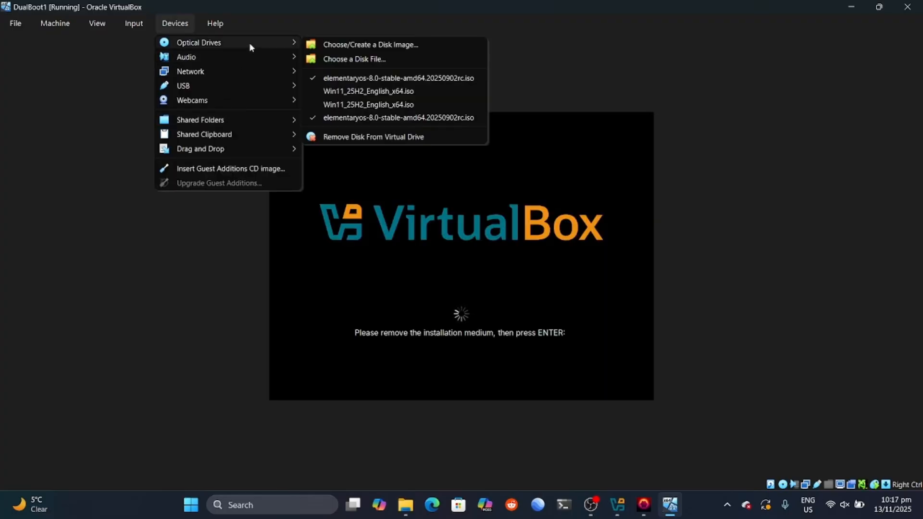
click(500, 275)
key(Return)
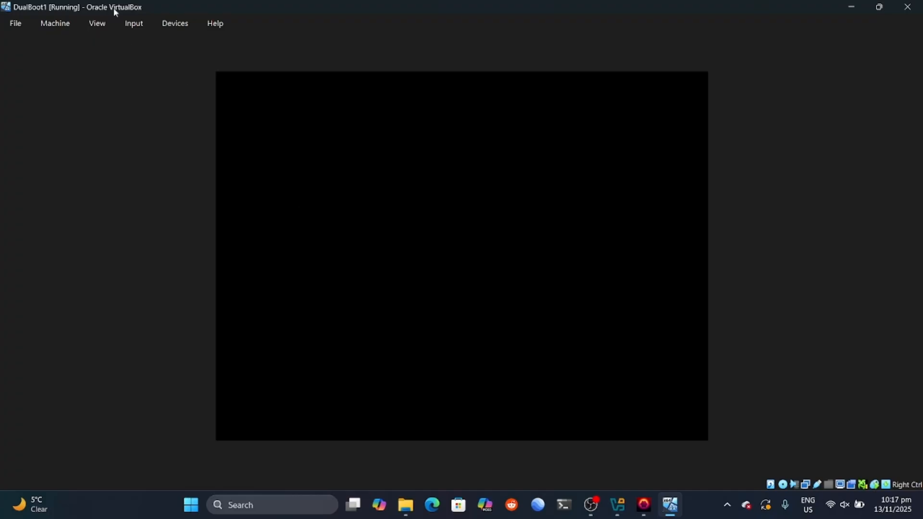
Step: Look over the Devices menu again during reboot without changing anything
click(175, 24)
mouse_move(217, 54)
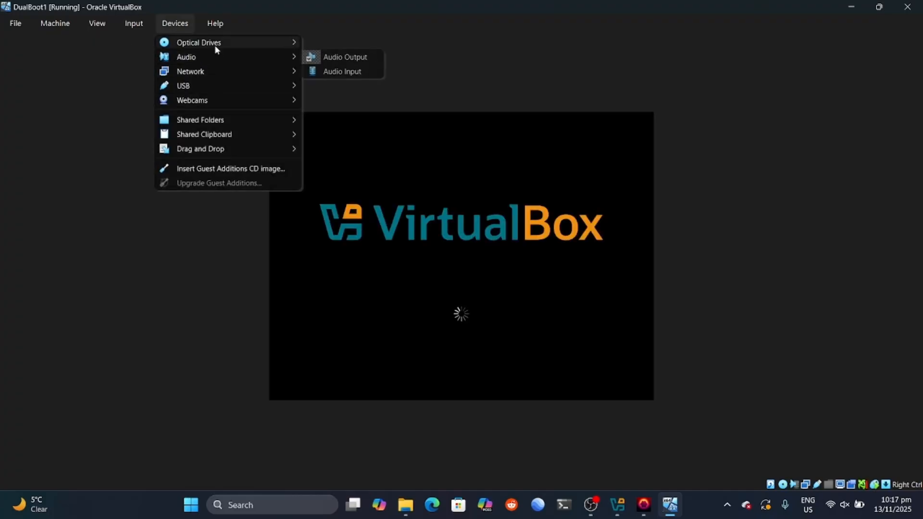
mouse_move(251, 48)
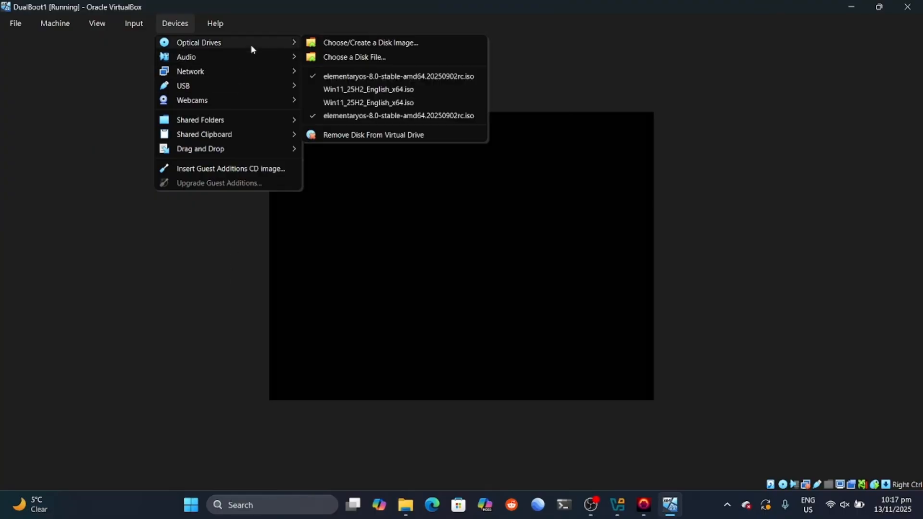
click(232, 314)
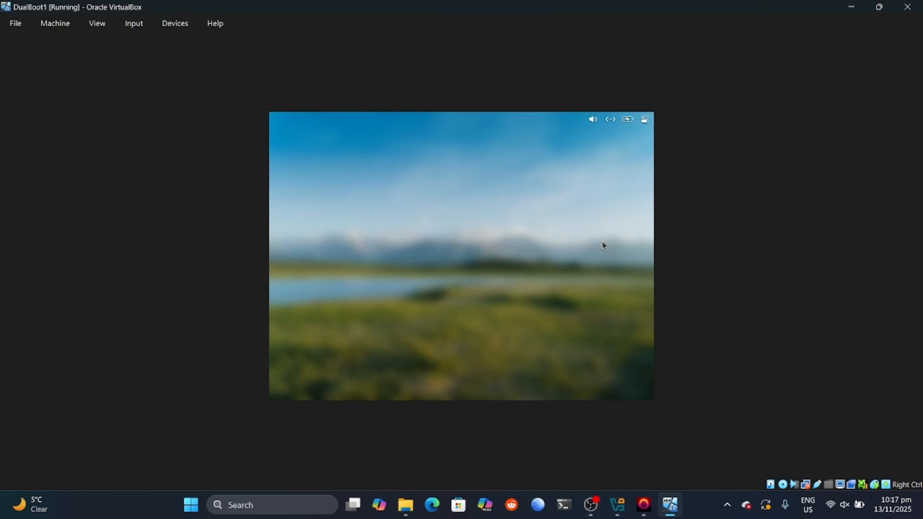
Step: Choose English as the system language and keep the Default English (US) keyboard layout
click(485, 142)
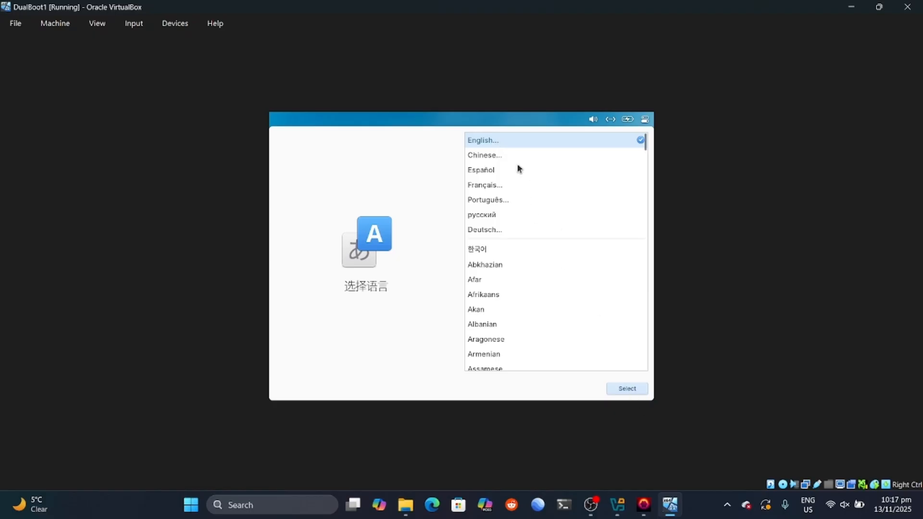
click(702, 509)
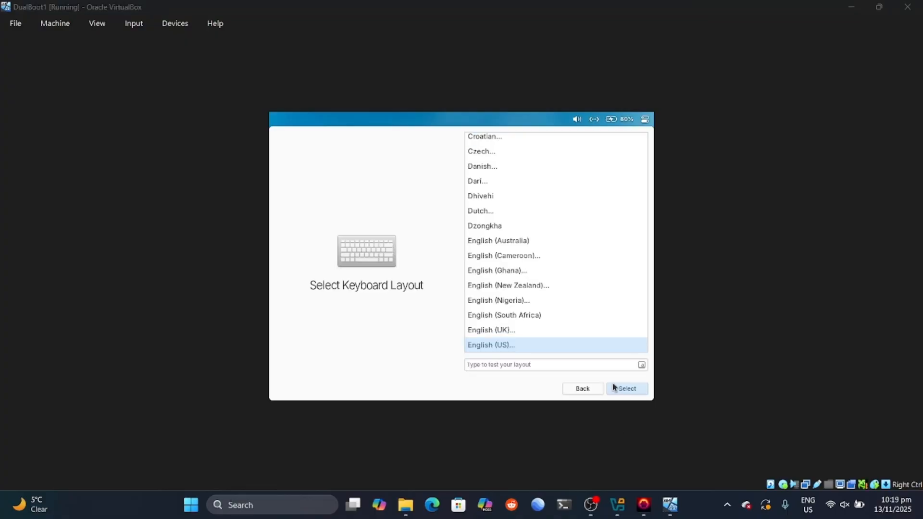
click(618, 388)
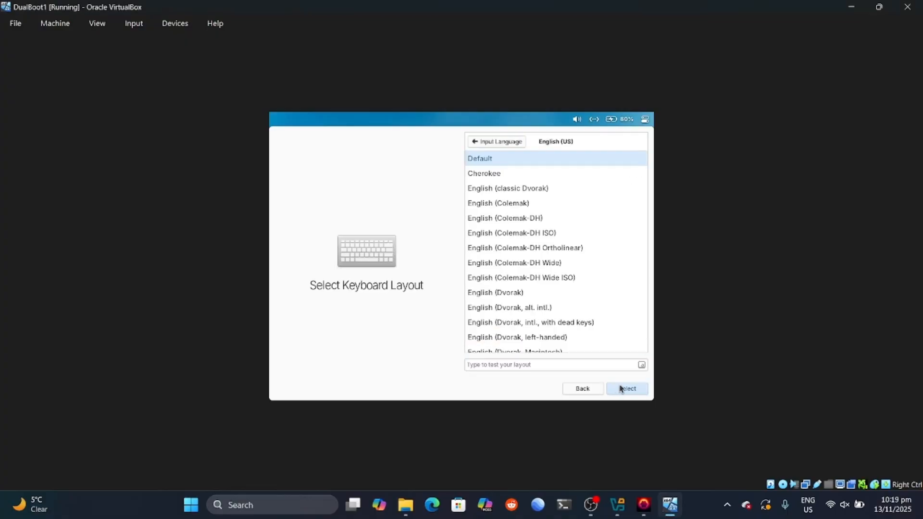
click(621, 388)
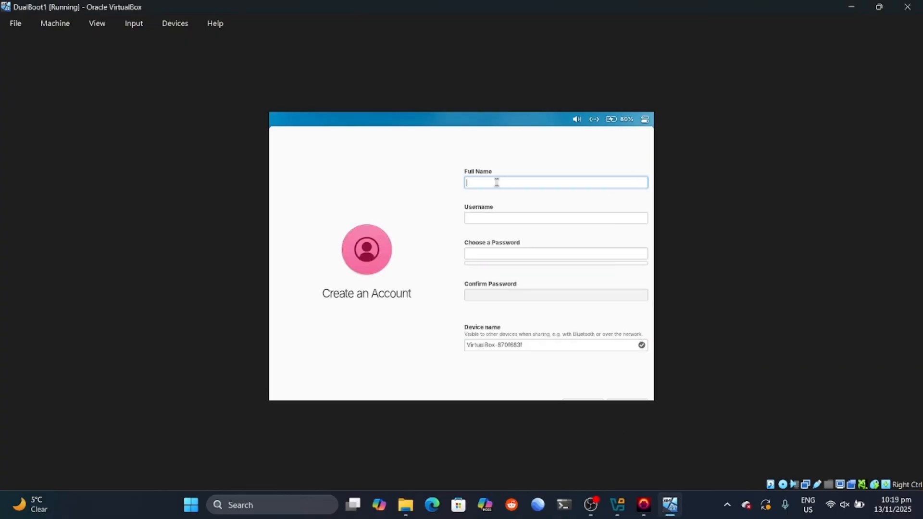
Step: Enter the account's name and username, then type and confirm the account password
text(johnathanwi)
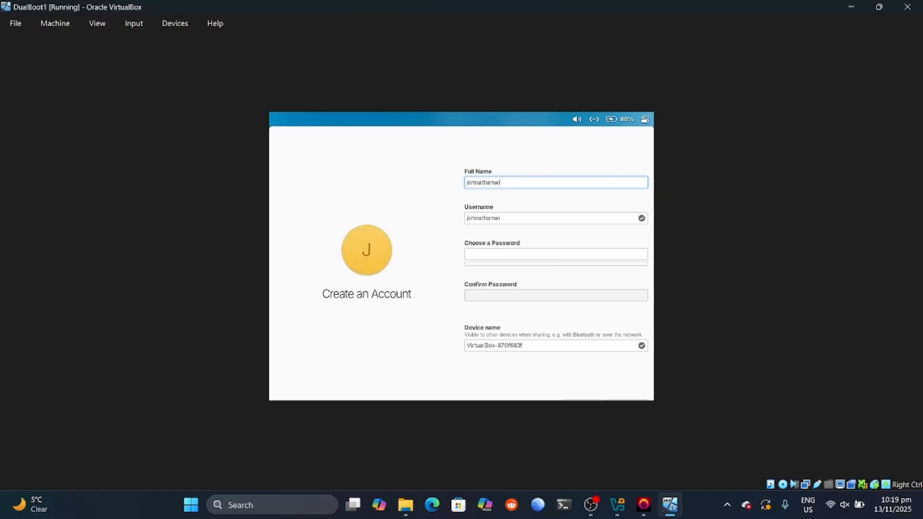
text(ckham)
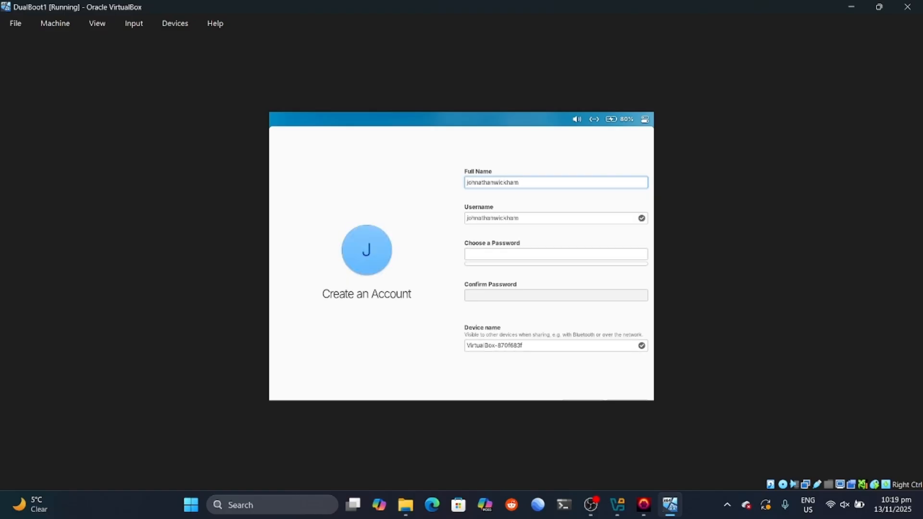
text(3)
click(496, 255)
key(Caps_Lock)
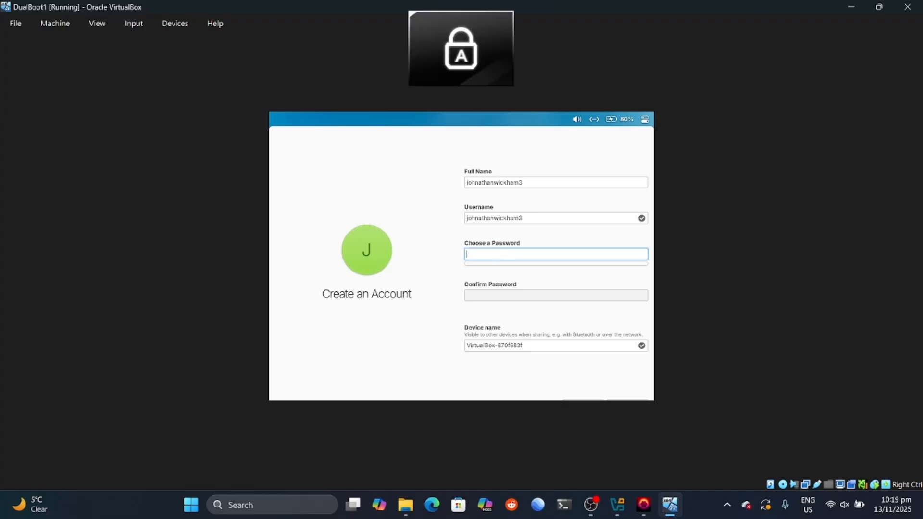
text(•)
key(Caps_Lock)
text(••••••••••••)
click(496, 318)
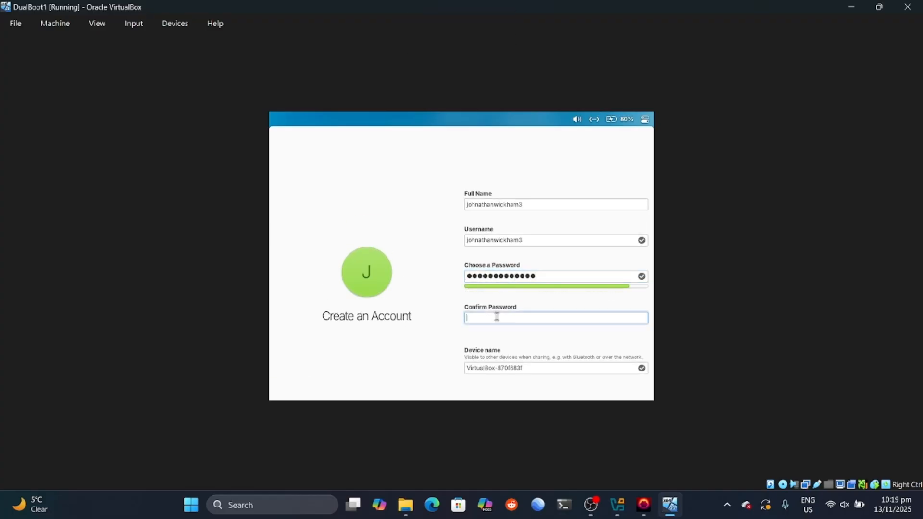
key(Caps_Lock)
text(•)
key(Caps_Lock)
text(••••••••••••)
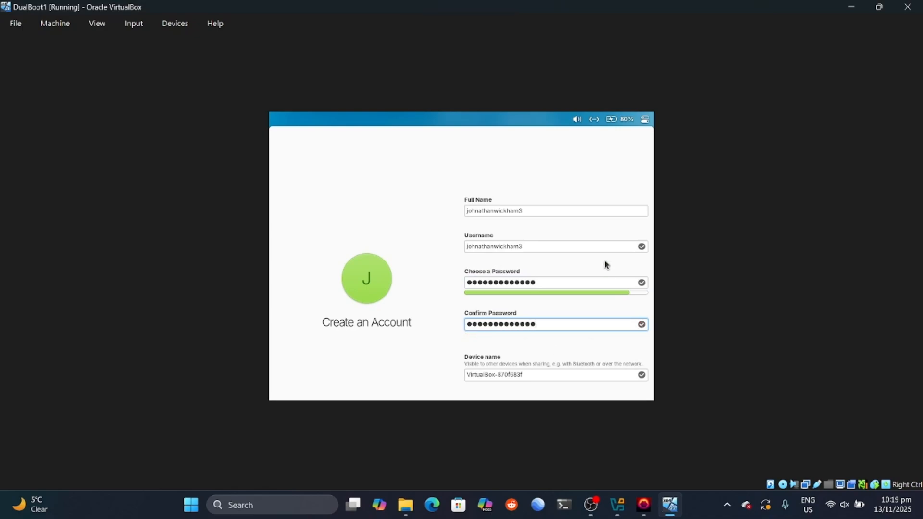
click(571, 212)
click(549, 379)
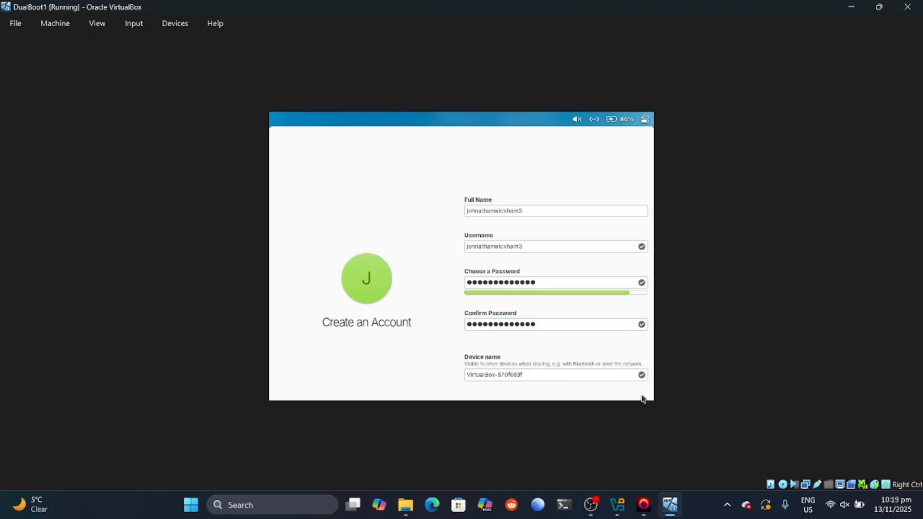
Step: Switch the VM window to Full-screen Mode and click Finish Setup
click(97, 23)
click(130, 42)
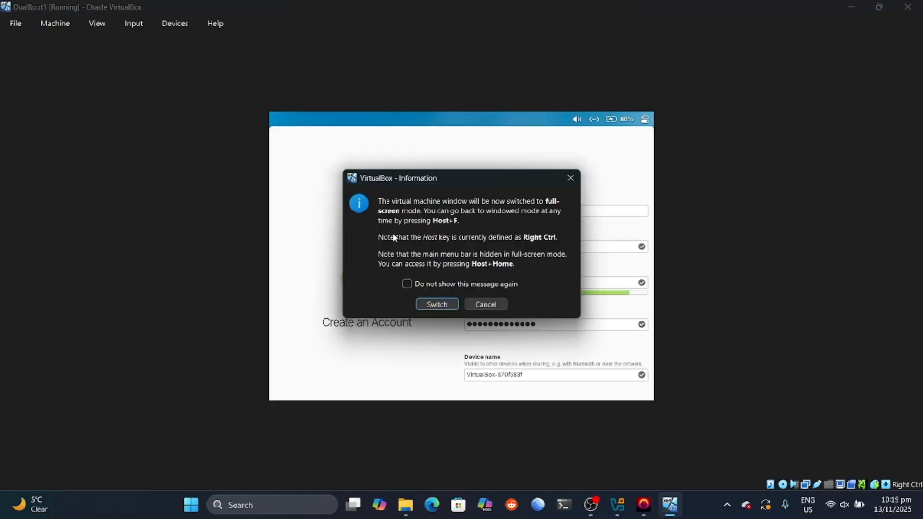
click(437, 301)
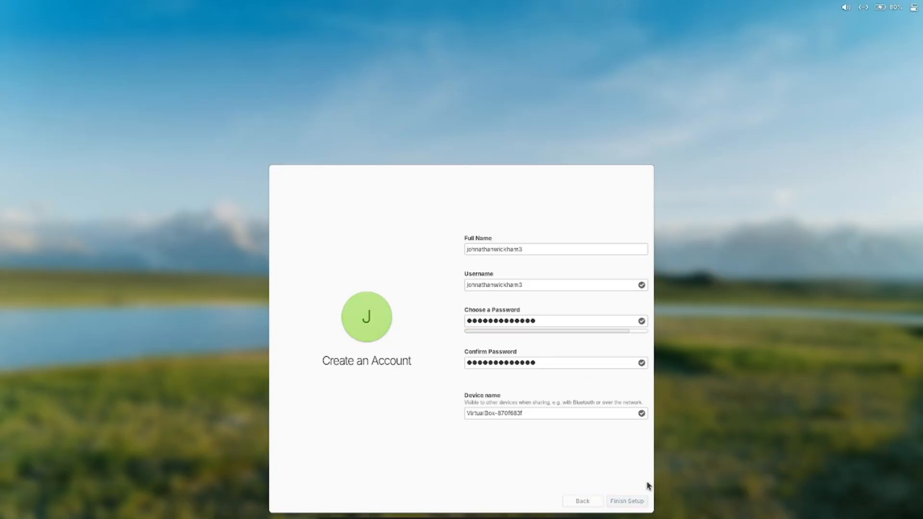
click(627, 501)
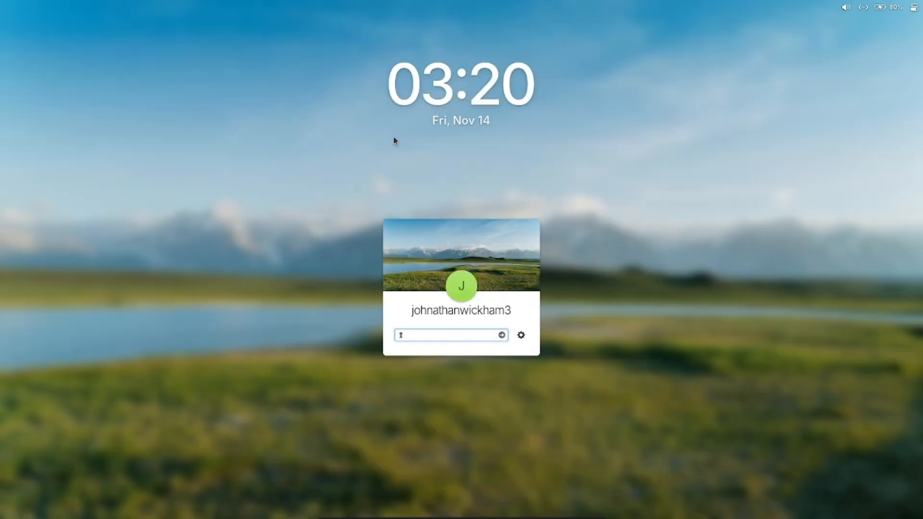
Step: Leave full-screen so the VM returns to a normal window, leaving display options unchanged
key(ctrl+f)
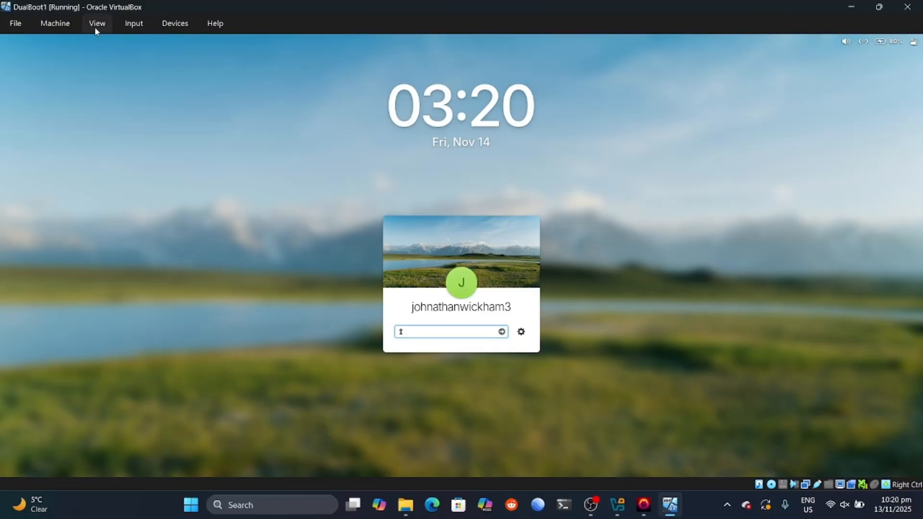
click(94, 28)
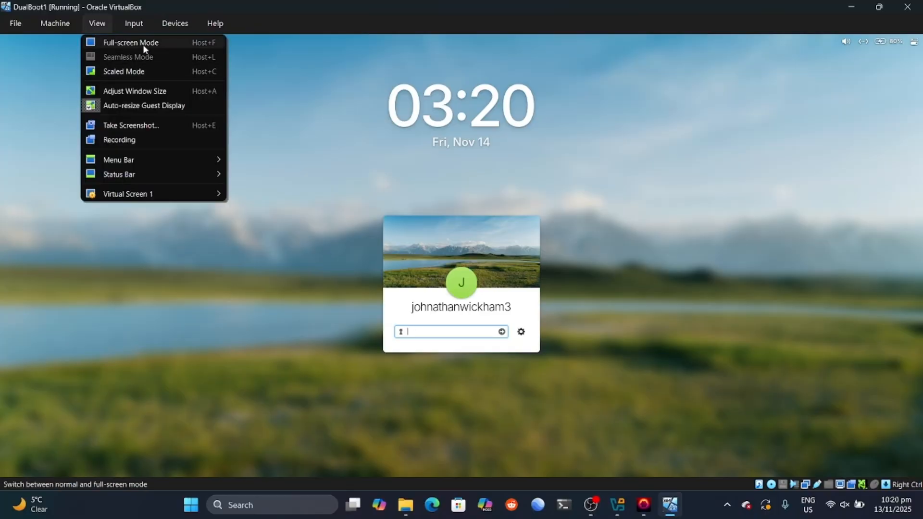
click(694, 480)
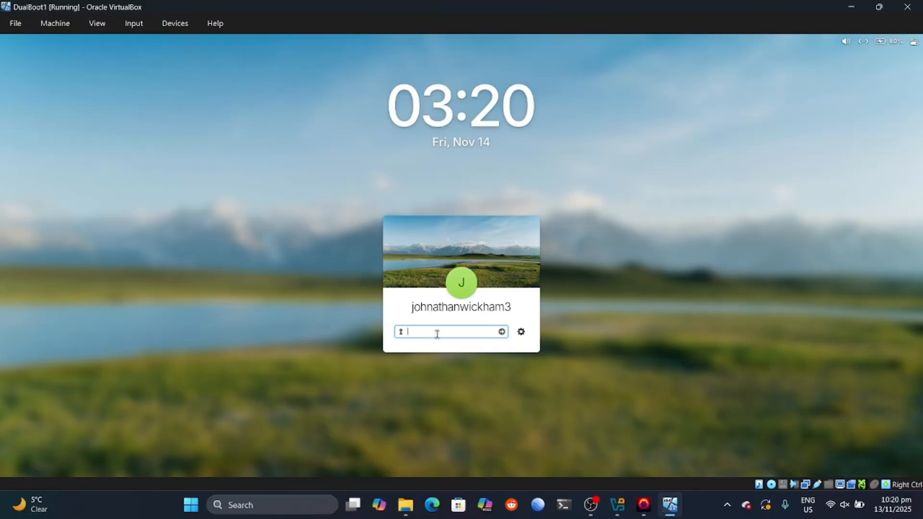
Step: Log the new user into elementary OS with the account password
key(Caps_Lock)
key(Caps_Lock)
text(•••••••)
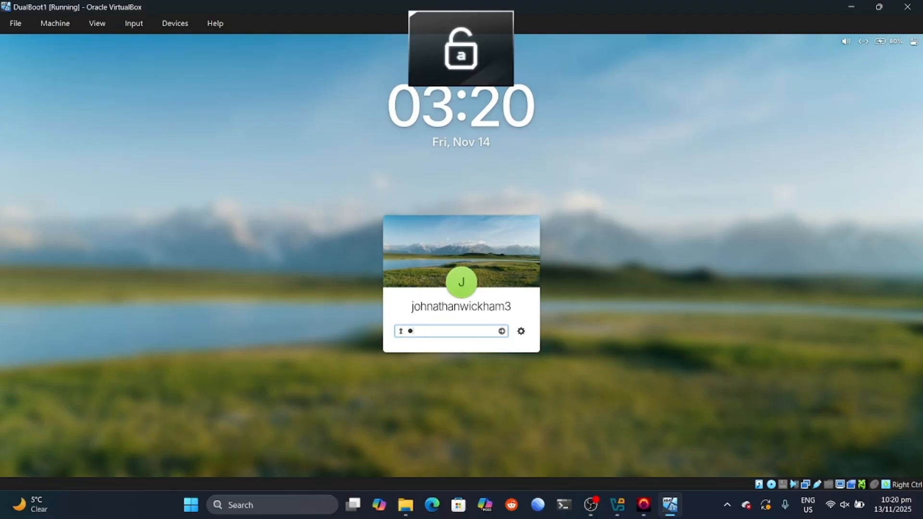
text(•••••••)
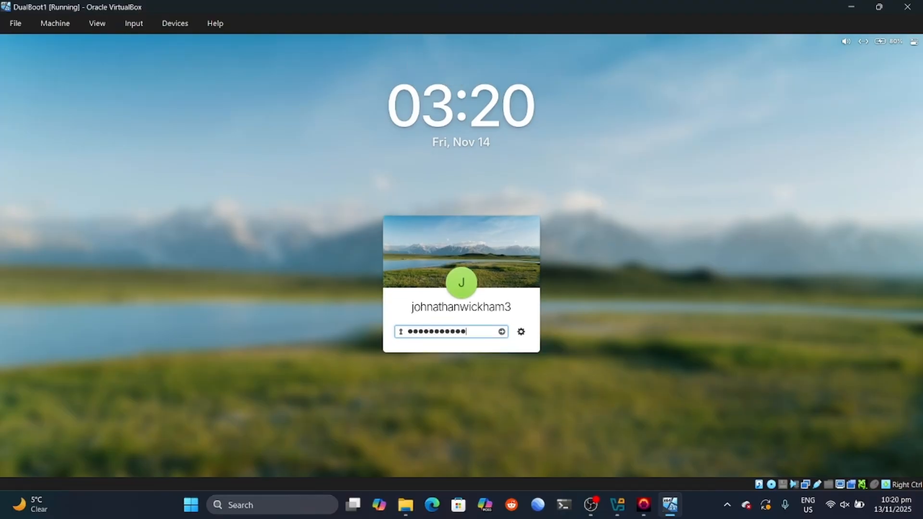
key(Return)
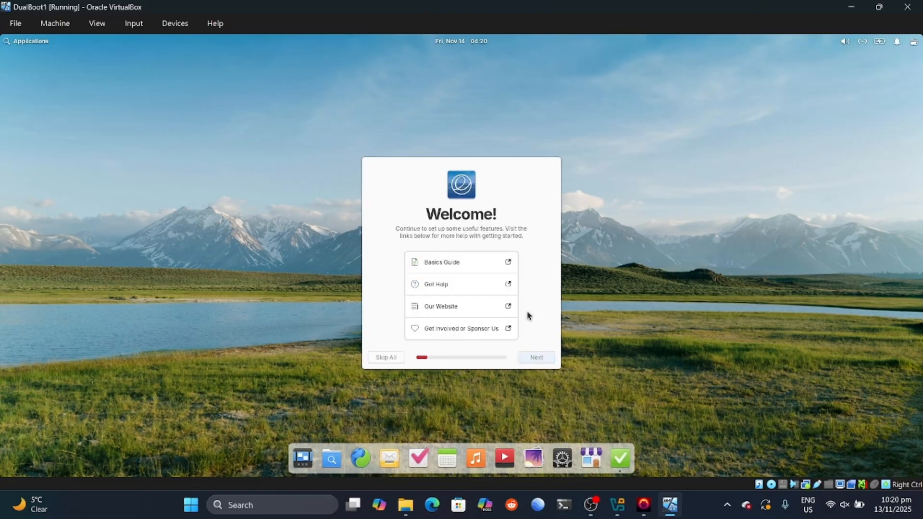
Step: Skip the elementary OS welcome setup, then power off the VM to restart it
click(386, 358)
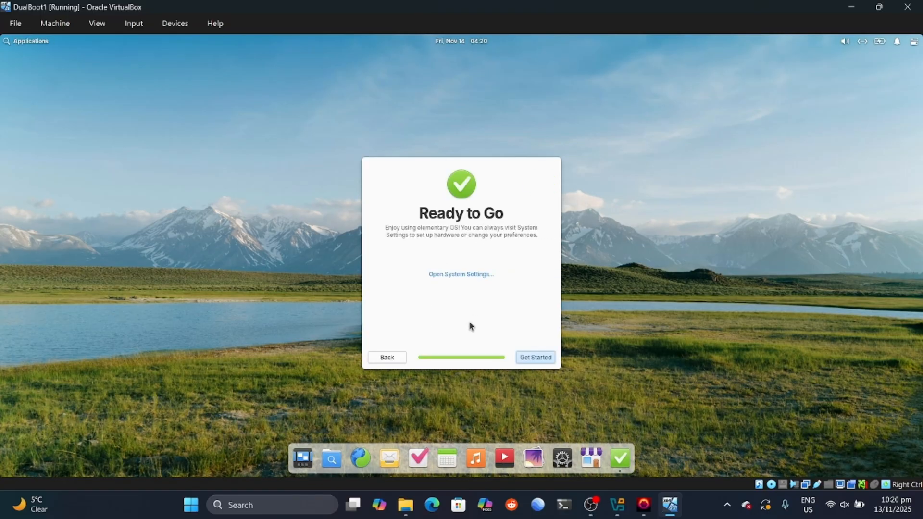
click(537, 359)
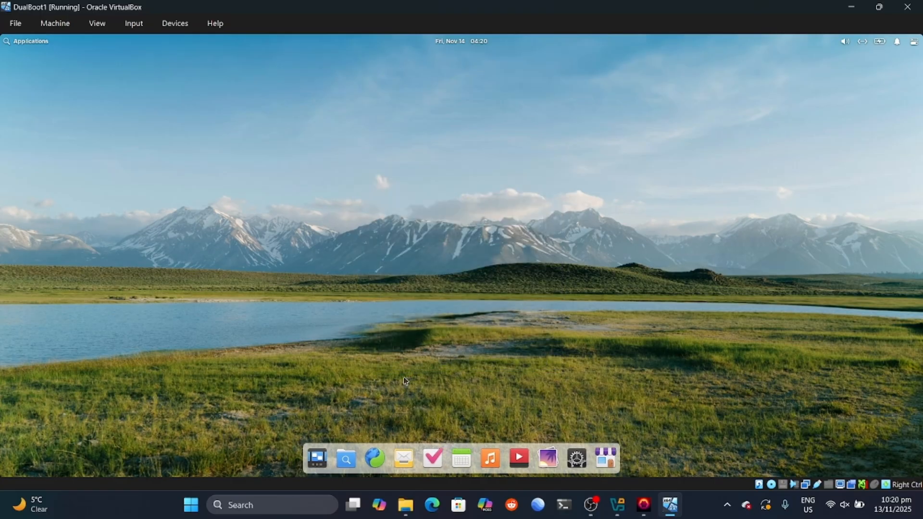
click(908, 6)
click(412, 285)
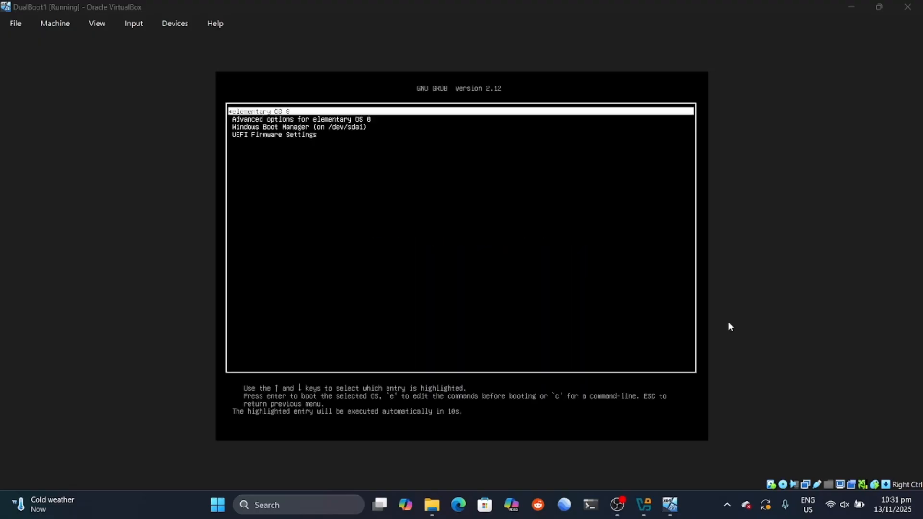
Step: Boot the Windows Boot Manager entry (on /dev/sda1) from the GRUB menu
key(Down)
key(Down)
key(Down)
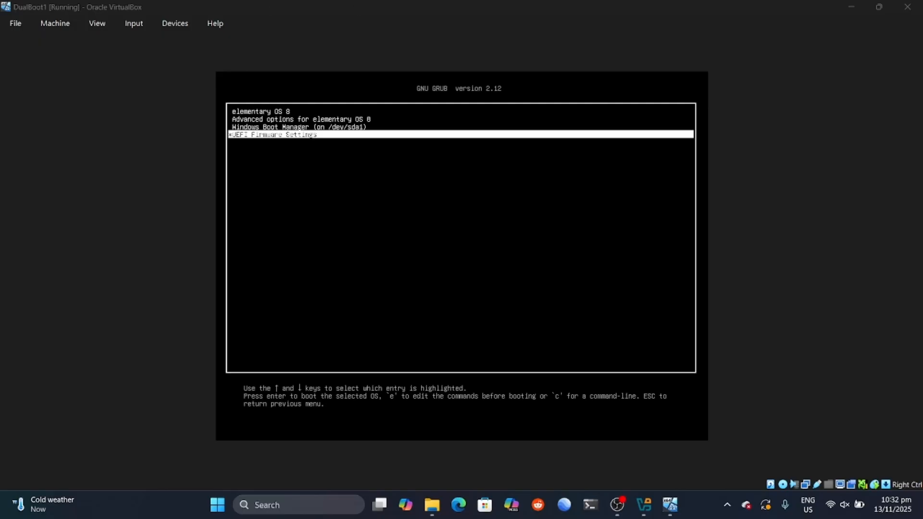
key(Up)
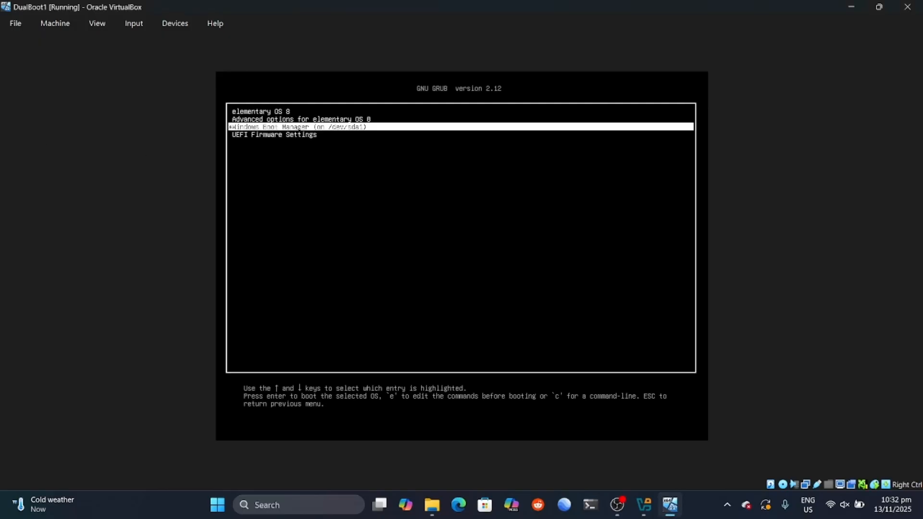
key(Up)
key(Down)
key(Return)
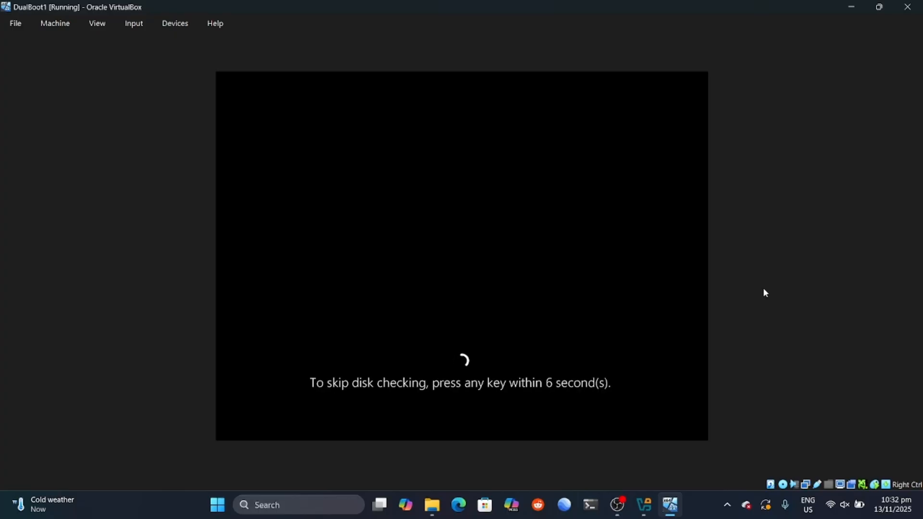
Step: Skip the disk check, sign in to Windows with the PIN, then power off the VM
key(Return)
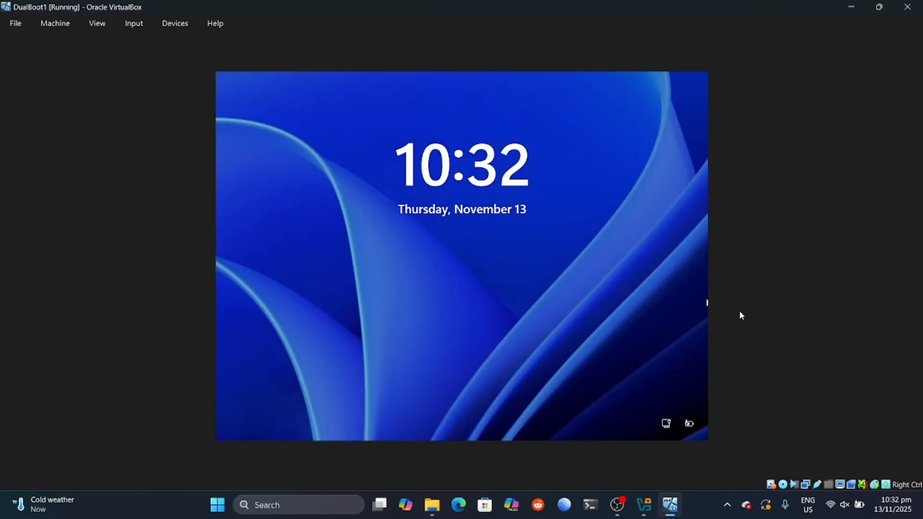
click(454, 317)
text(1234)
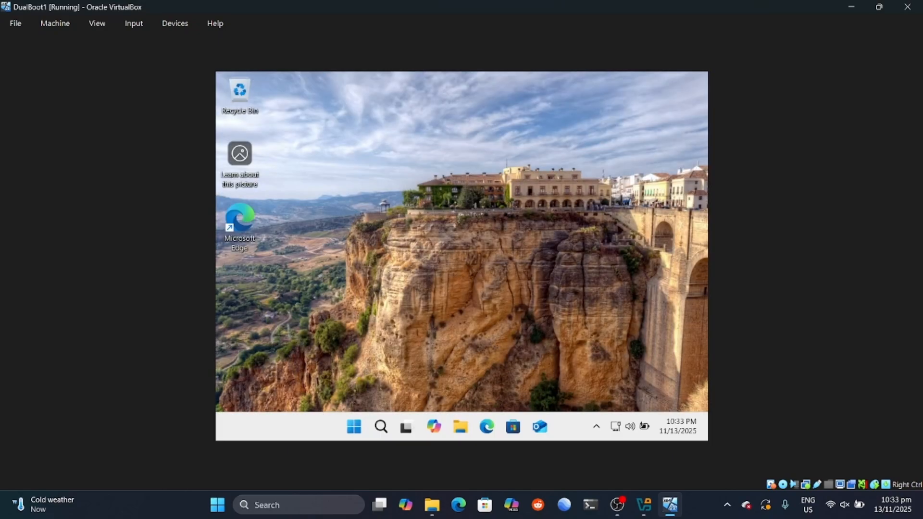
click(906, 7)
click(414, 285)
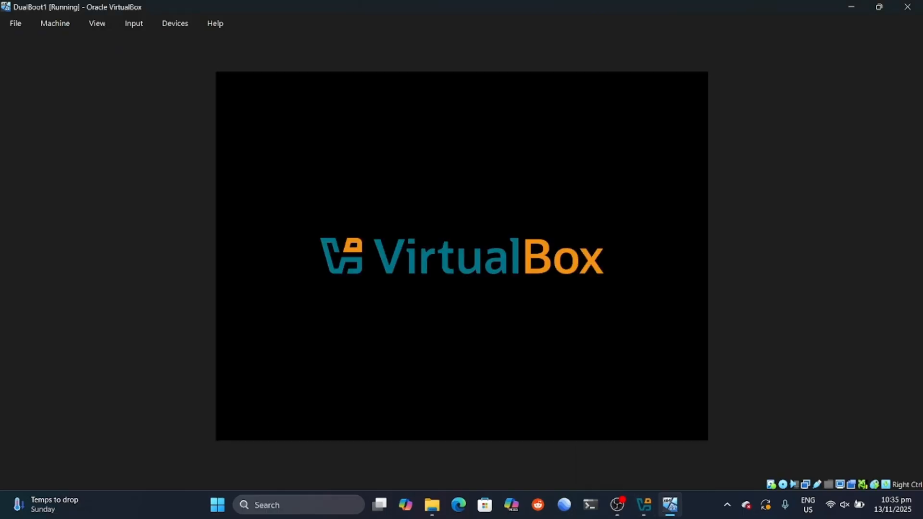
Step: Boot Windows Boot Manager again from the GRUB menu
key(Down)
key(Down)
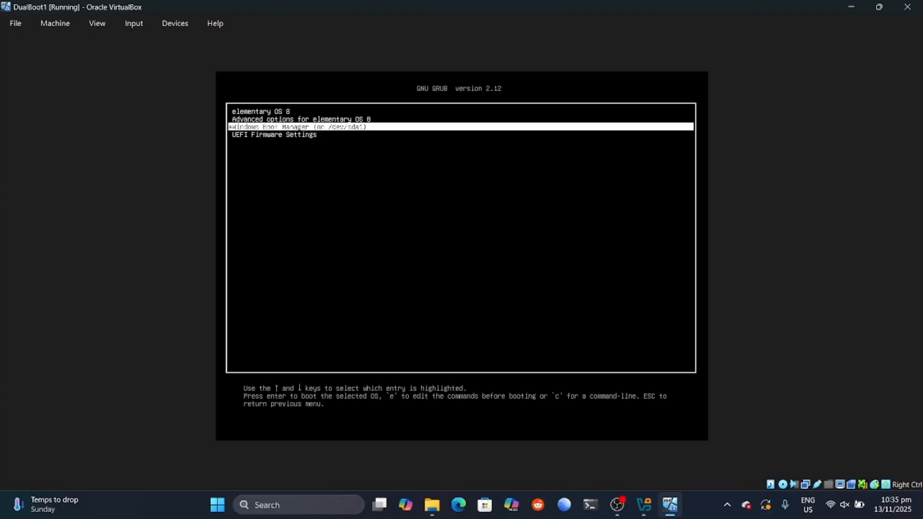
key(Return)
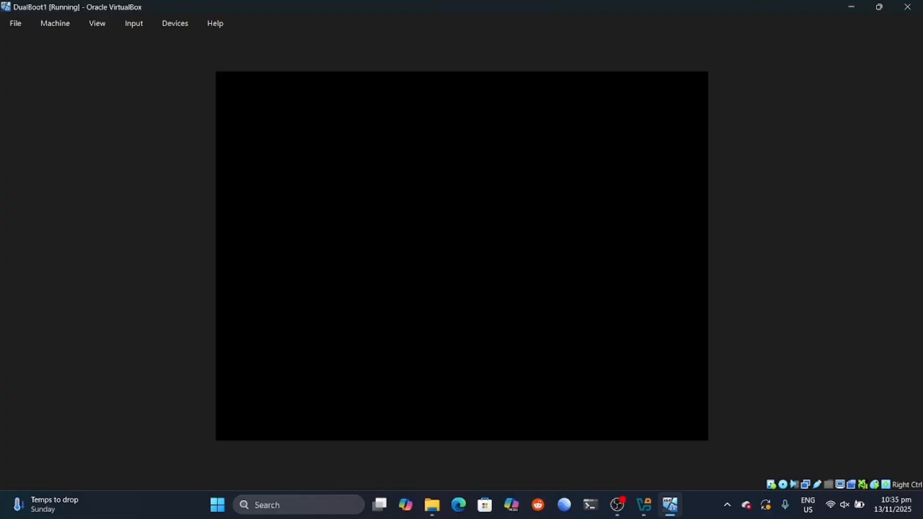
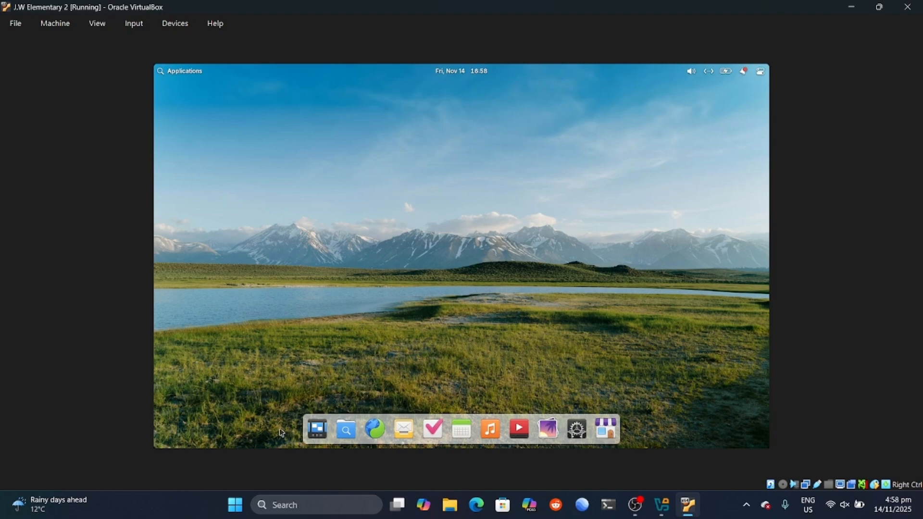
Step: Launch Terminal from the Applications menu and dismiss the two notifications
click(186, 74)
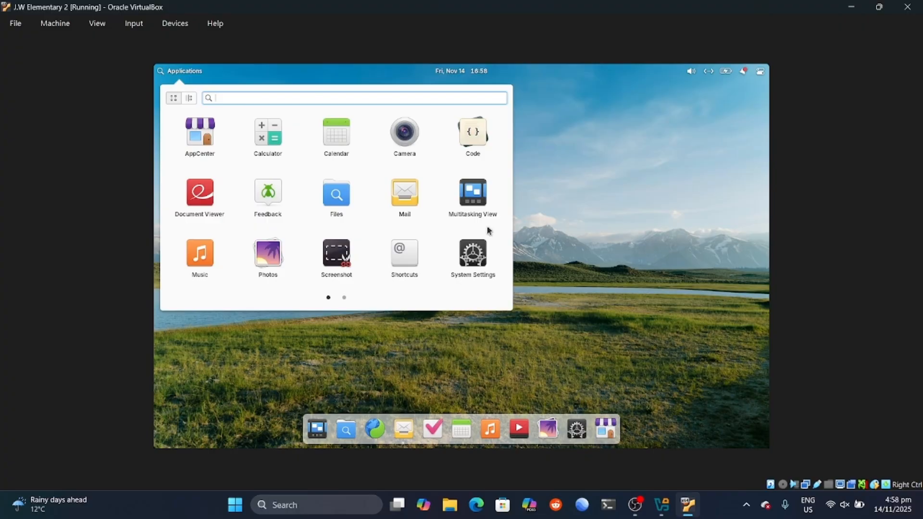
scroll(325, 239, down, 1)
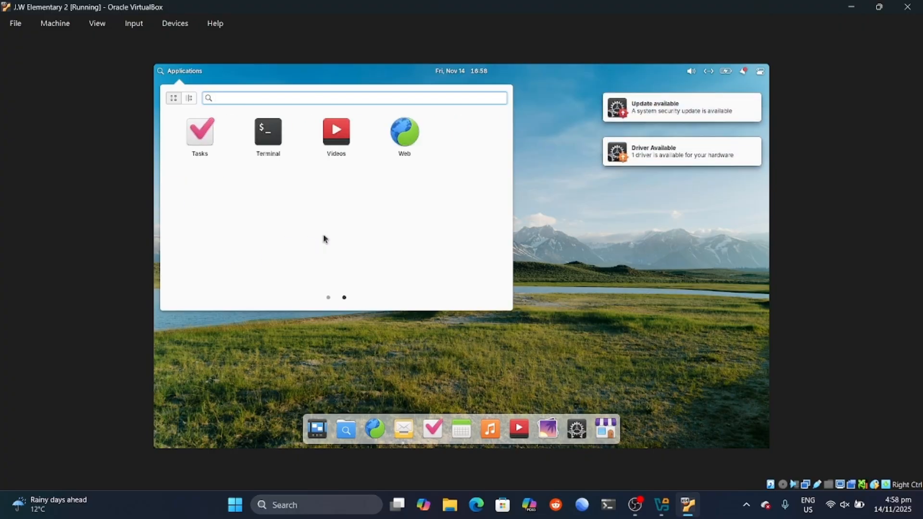
click(269, 136)
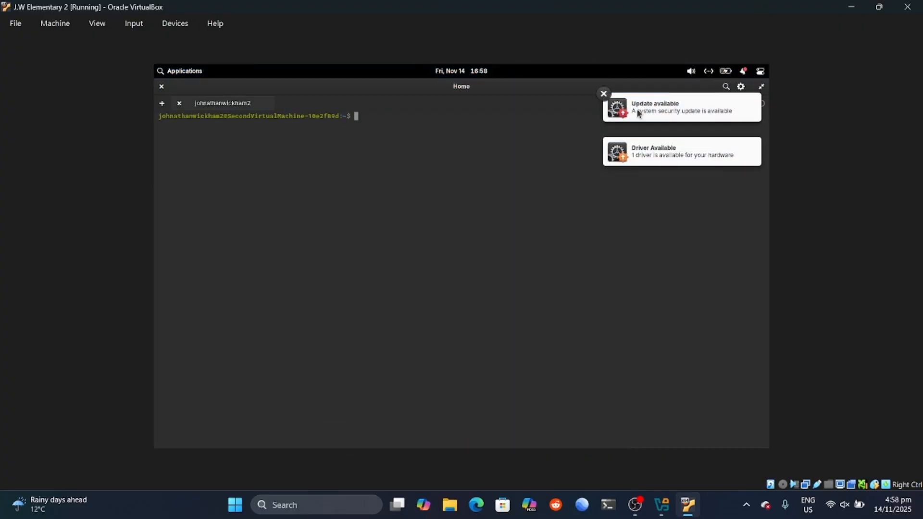
click(604, 94)
click(604, 93)
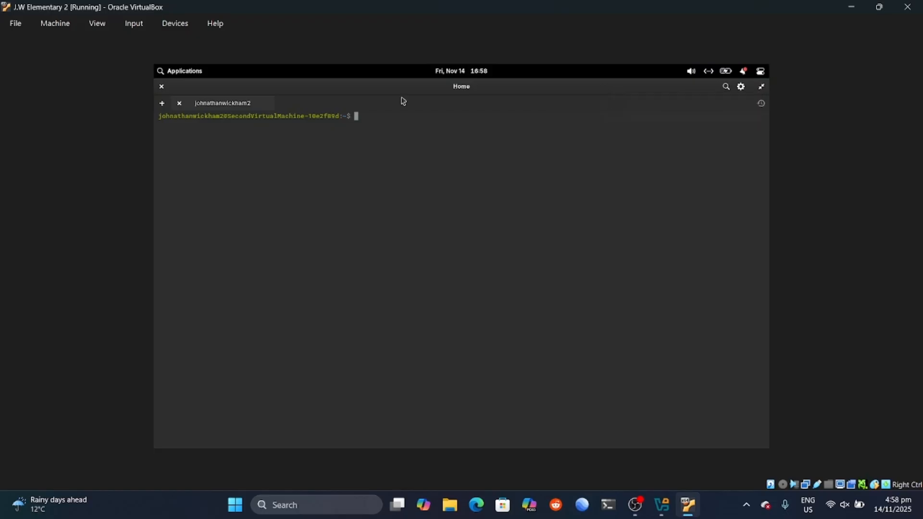
Step: Run 'sudo apt update', authenticating with the account password
text(sudo apt update)
key(Return)
text(***********)
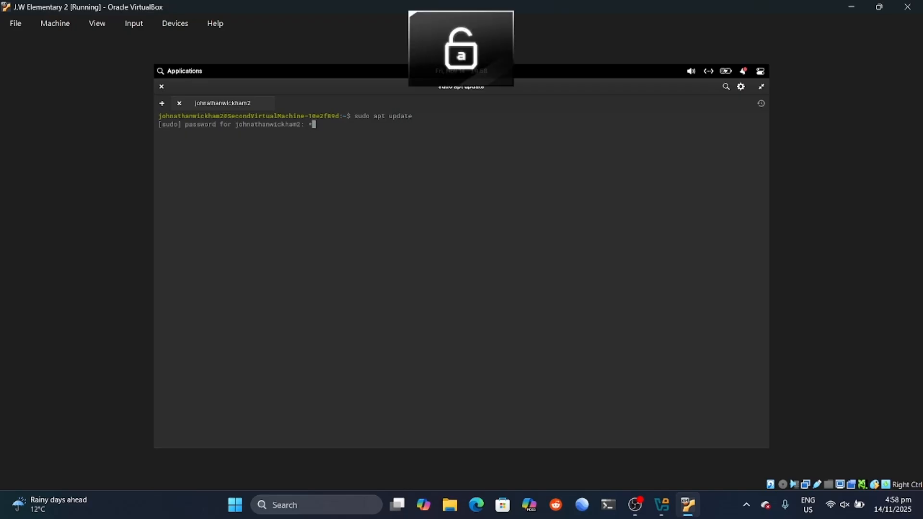
key(Return)
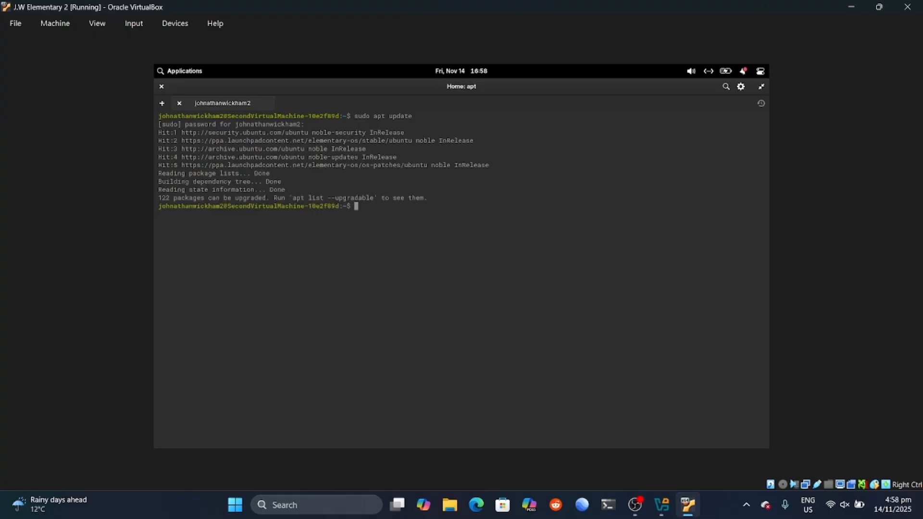
Step: Install Compiz with 'sudo apt install compiz', confirming with y
text(sudo )
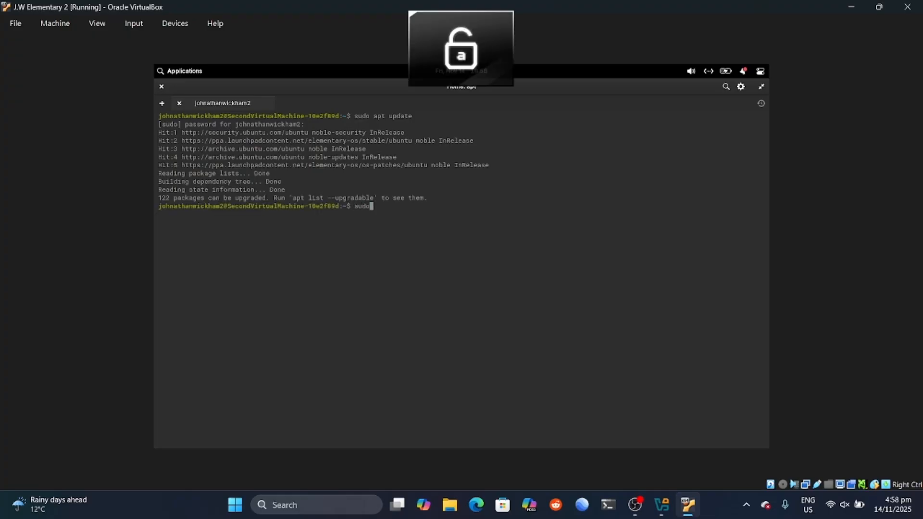
text(apt )
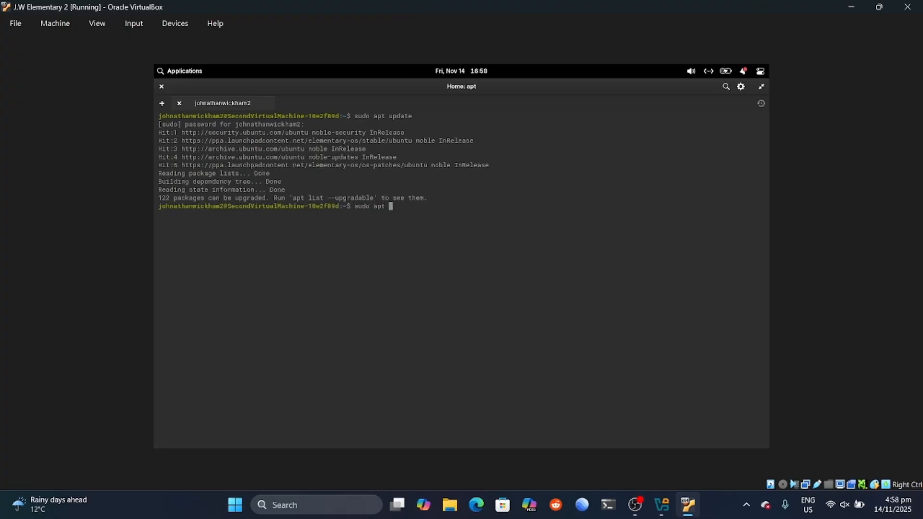
text(install compiz)
key(Return)
text(y)
key(Return)
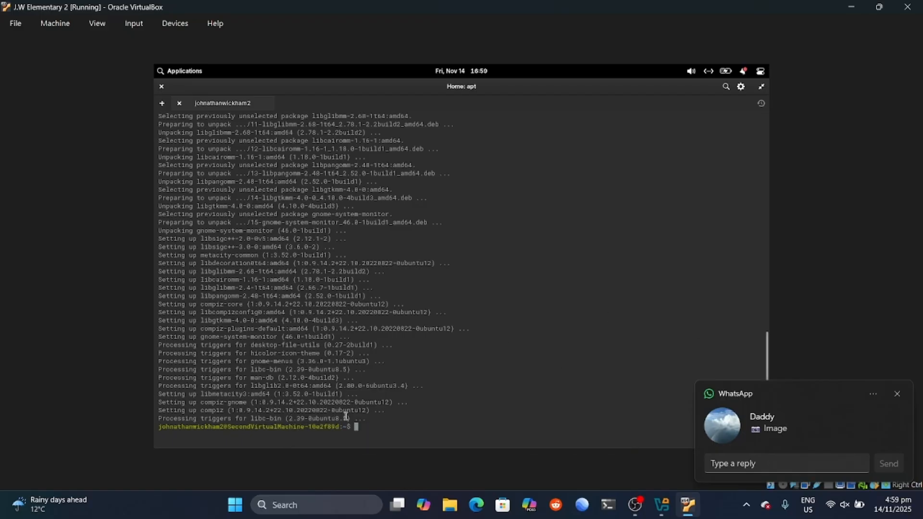
Step: Install compiz-plugins, compiz-plugins-extra and compizconfig-settings-manager, then type the compiz-gnome/gnome-session-flashback install command
text(compiz)
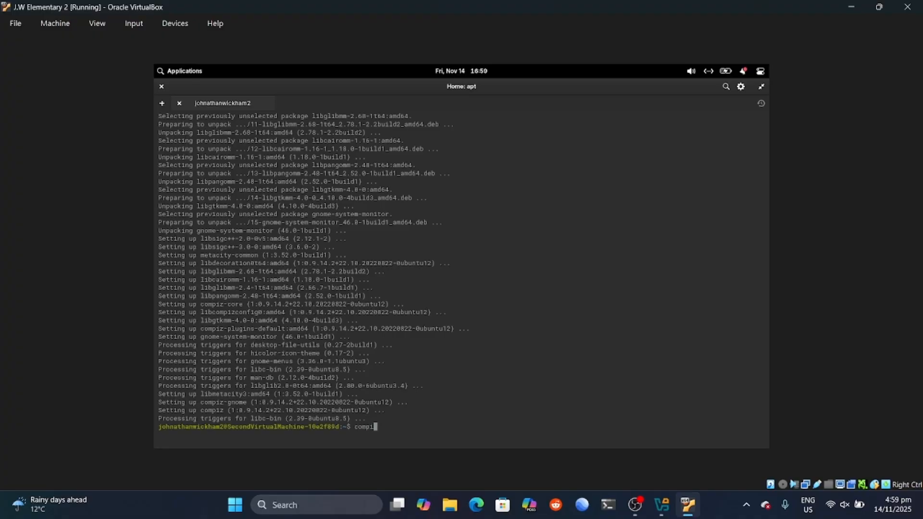
key(BackSpace)
key(BackSpace)
key(BackSpace)
key(BackSpace)
key(BackSpace)
key(BackSpace)
text(sudo apt install compiz compiz-plugins compiz-plugins)
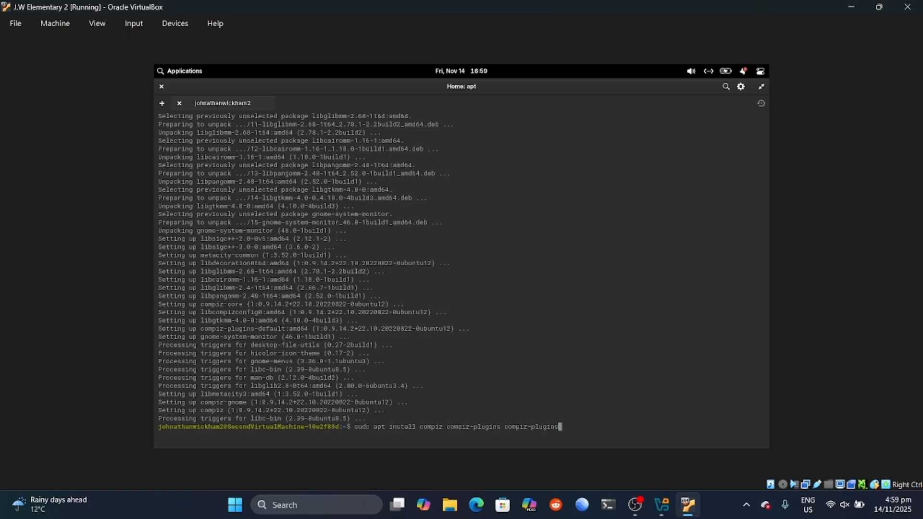
text(-extra compieconfig-sett)
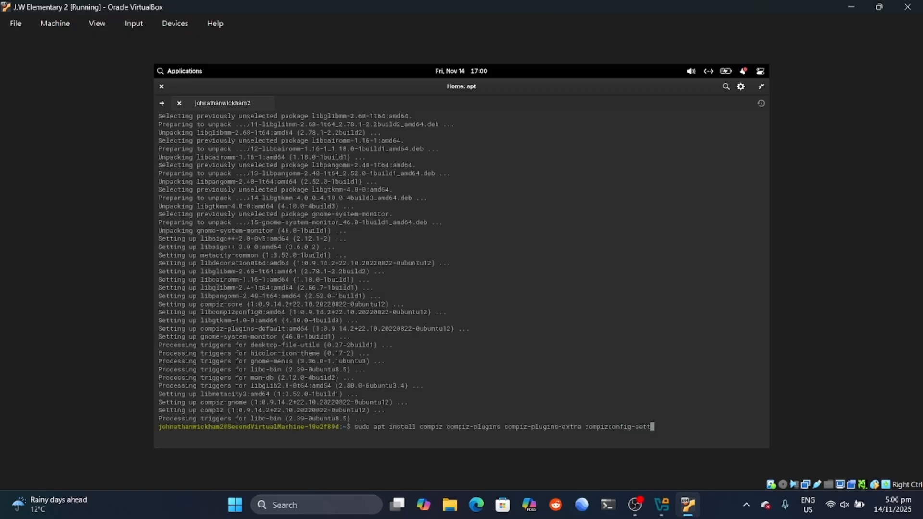
text(ings-manager)
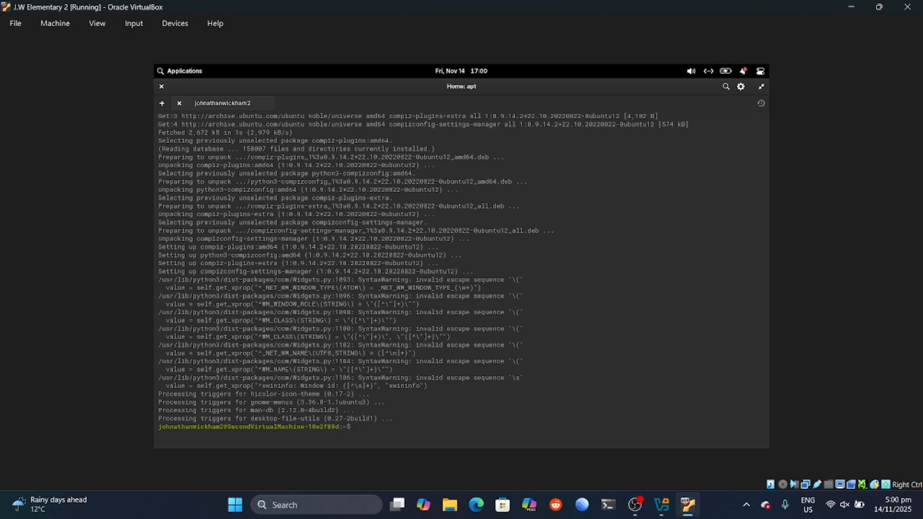
text(sudo apt install compiz-gnome gnome-session)
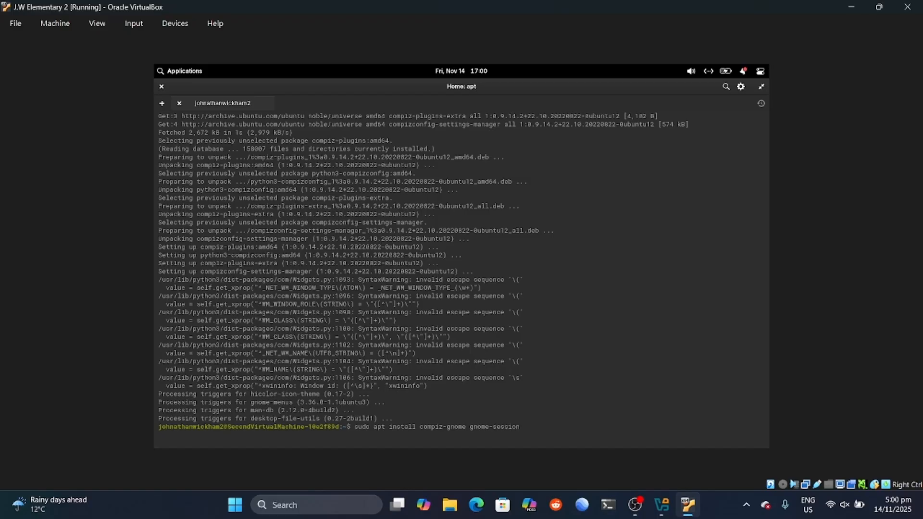
text(-flashback)
Step: Run the compiz-gnome and gnome-session-flashback installation, confirming with y
key(Return)
text(y)
key(Return)
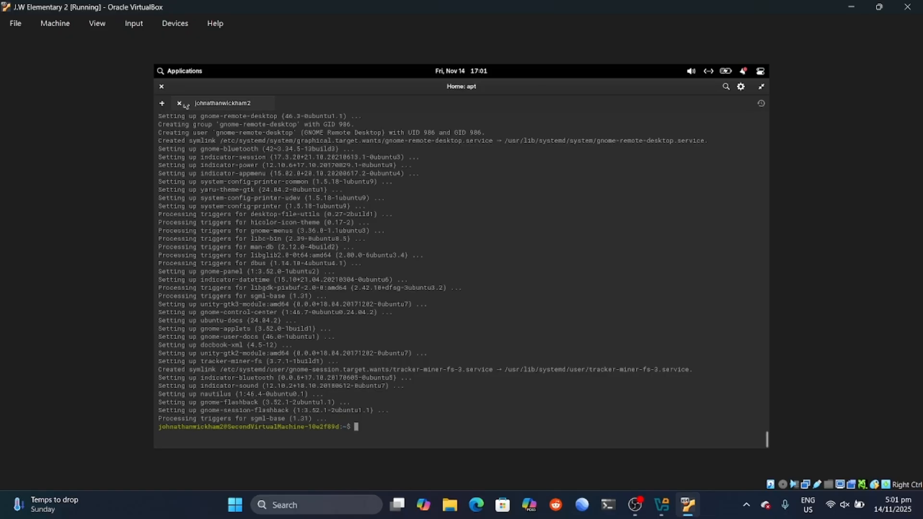
Step: Close the terminal and log out via the system menu's user panel, confirming the logout
click(162, 87)
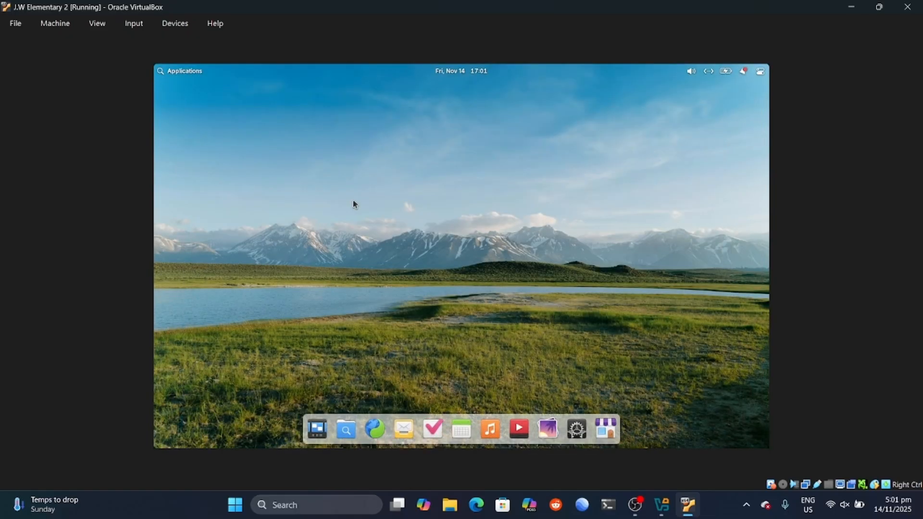
click(760, 71)
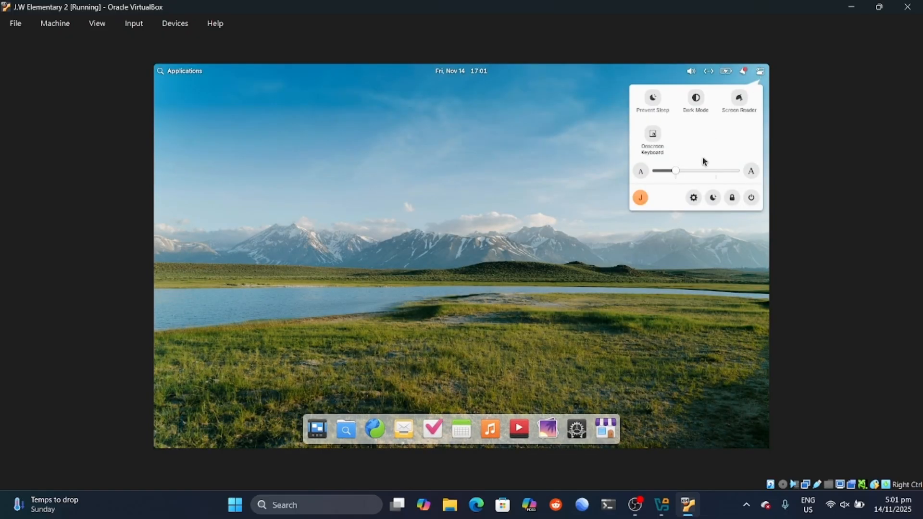
click(640, 198)
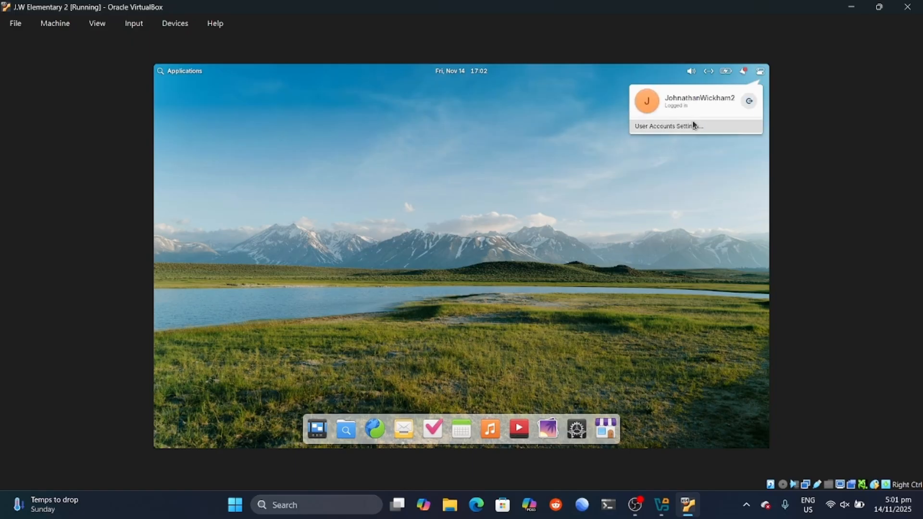
click(749, 101)
click(512, 277)
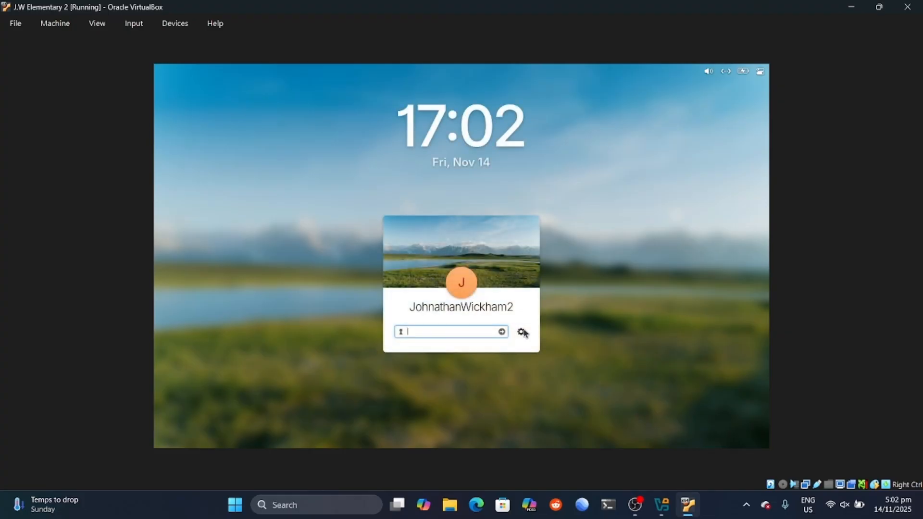
Step: Select the GNOME Flashback (Compiz) session on the login screen
click(522, 332)
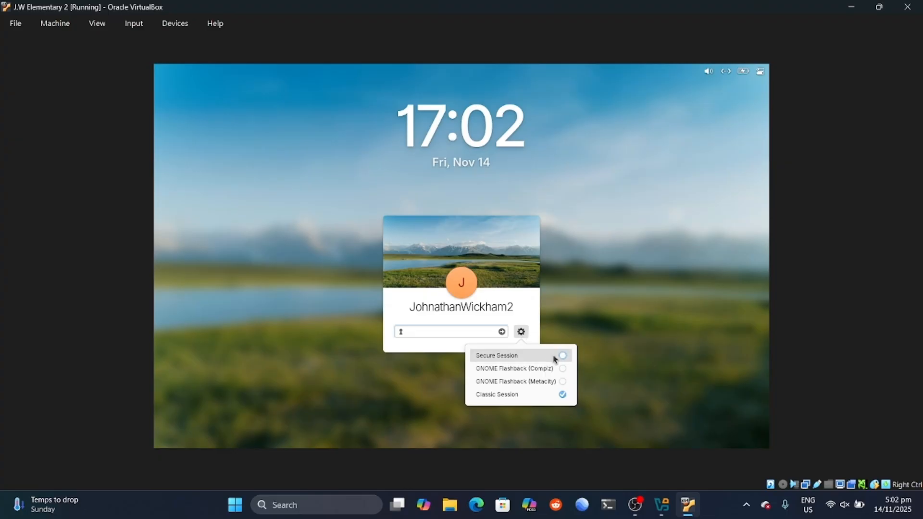
click(561, 368)
click(583, 334)
click(521, 332)
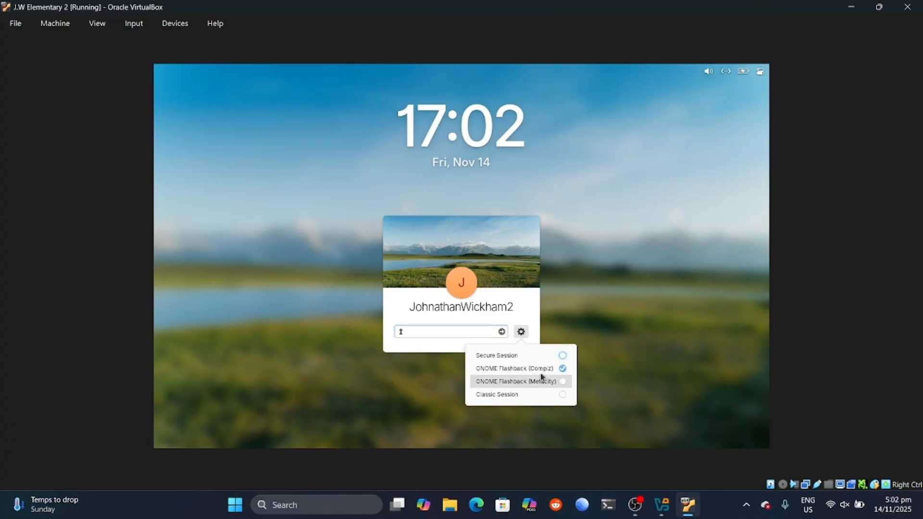
click(540, 380)
click(532, 370)
click(561, 332)
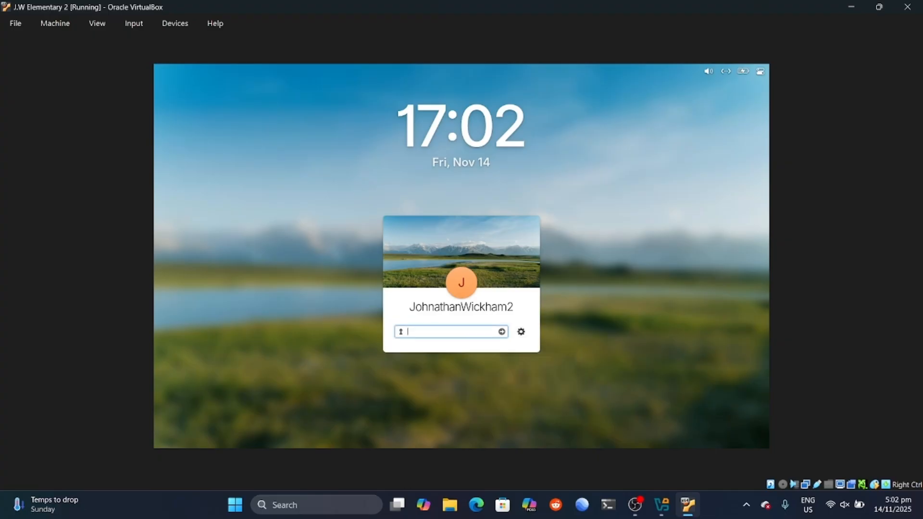
Step: Enter the account password and log in
key(Caps_Lock)
text(•)
key(Caps_Lock)
text(•••••••••••••)
key(Return)
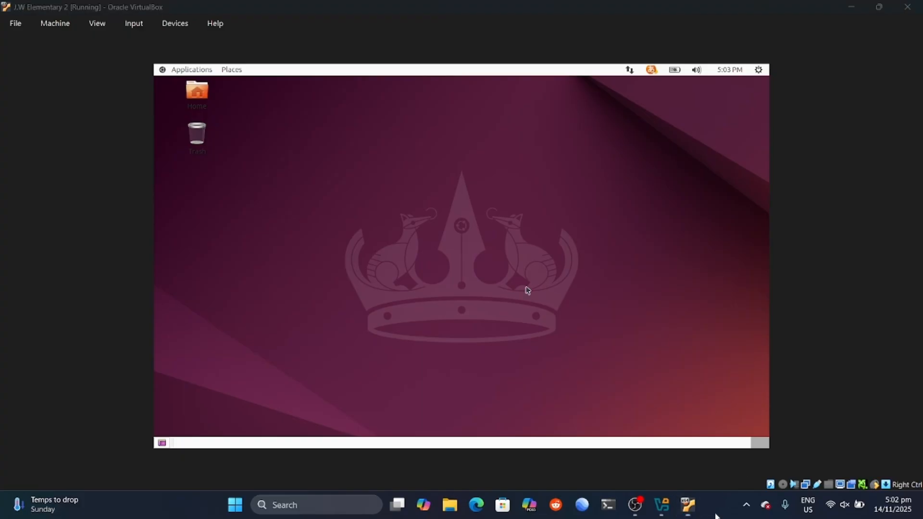
Step: Launch CompizConfig Settings Manager from the applications menu and dismiss the warning
click(299, 225)
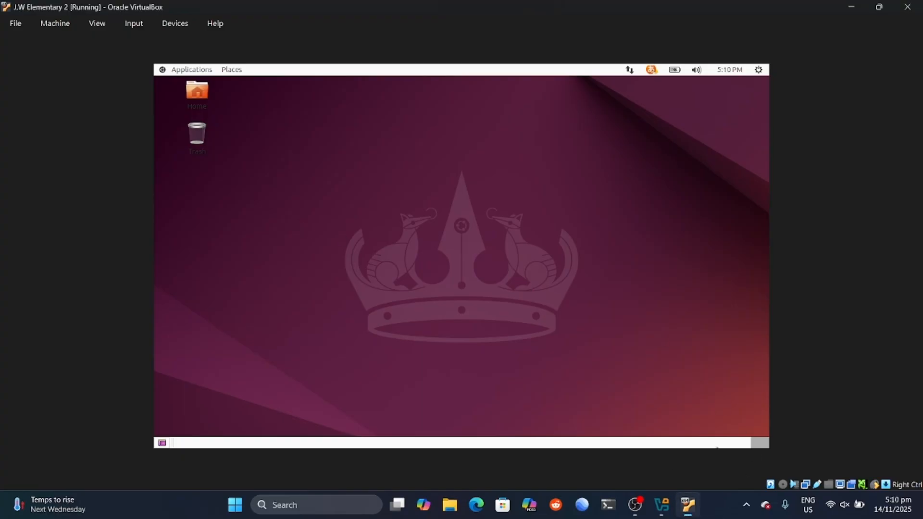
click(177, 69)
mouse_move(219, 195)
mouse_move(354, 196)
click(498, 208)
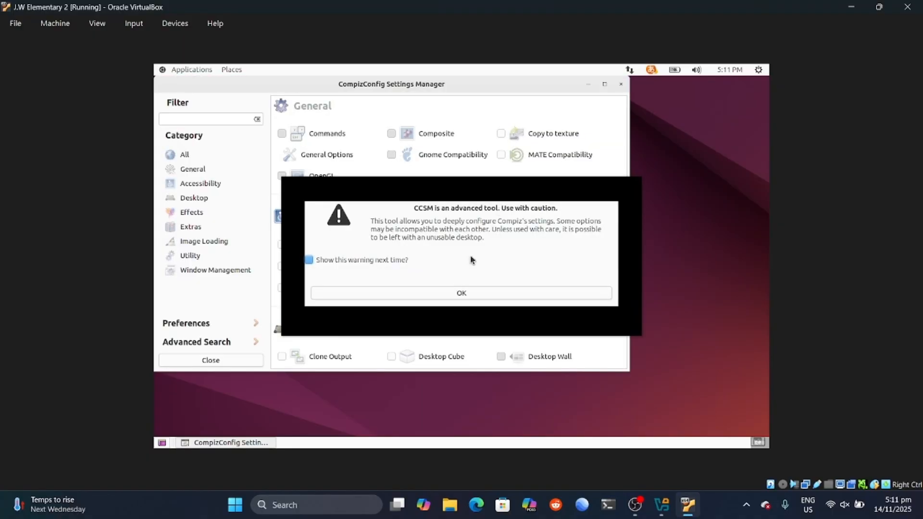
click(414, 295)
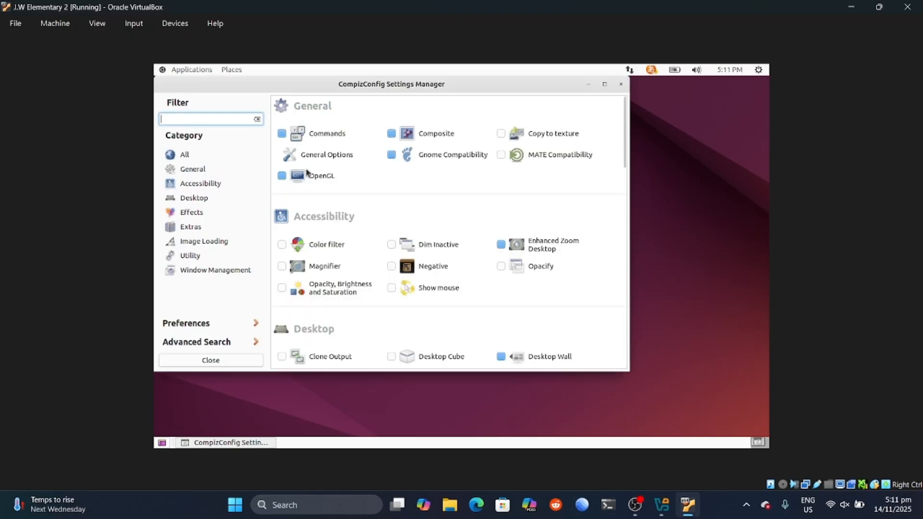
Step: Disable Desktop Wall, enable Desktop Cube and Wobbly Windows, then close the settings manager
click(184, 199)
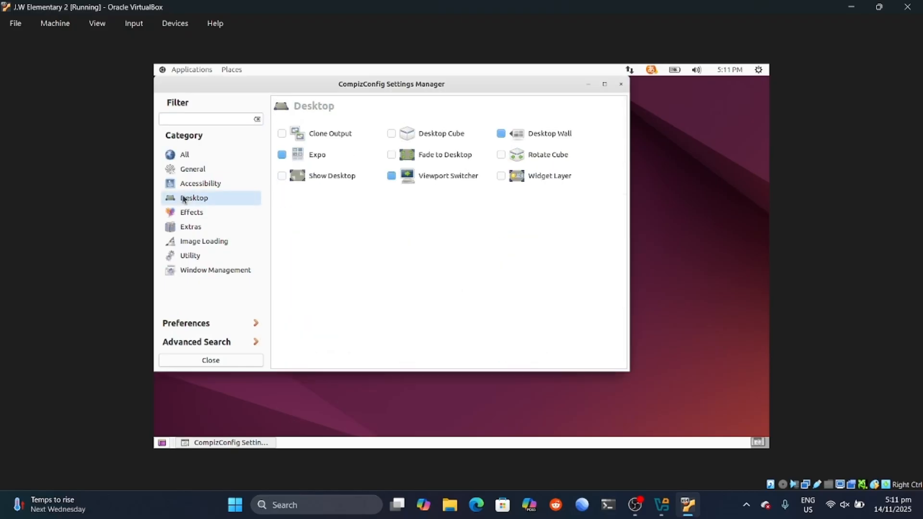
click(500, 133)
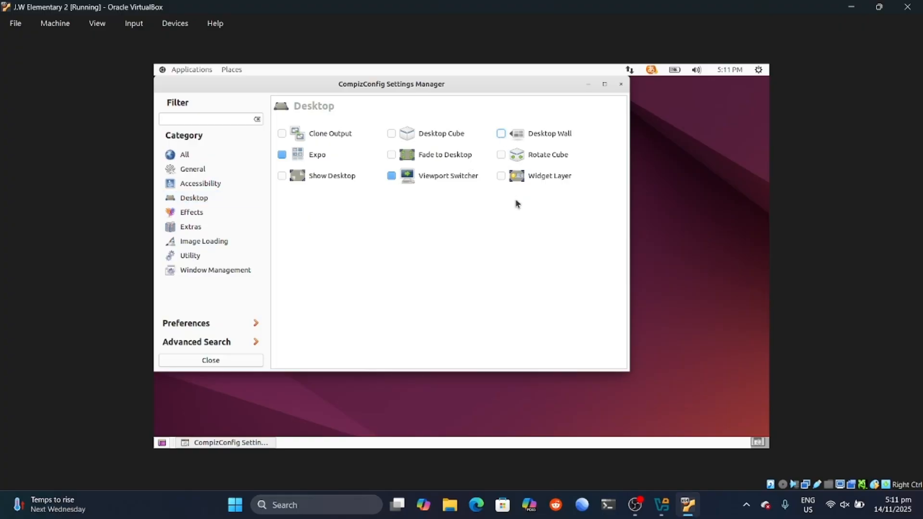
click(394, 136)
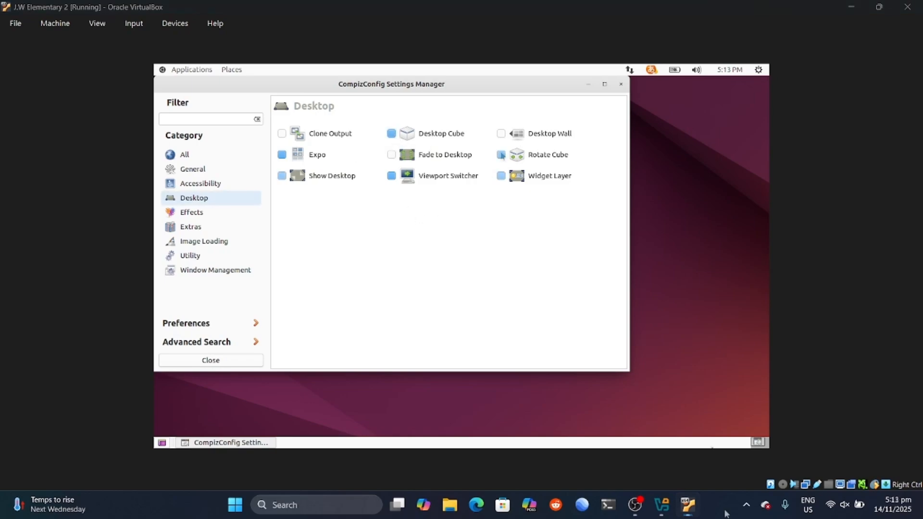
click(193, 212)
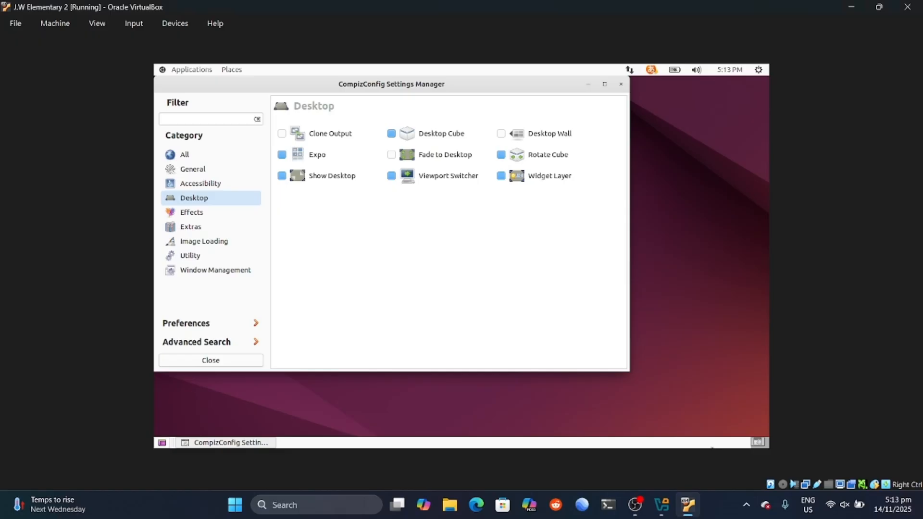
click(199, 214)
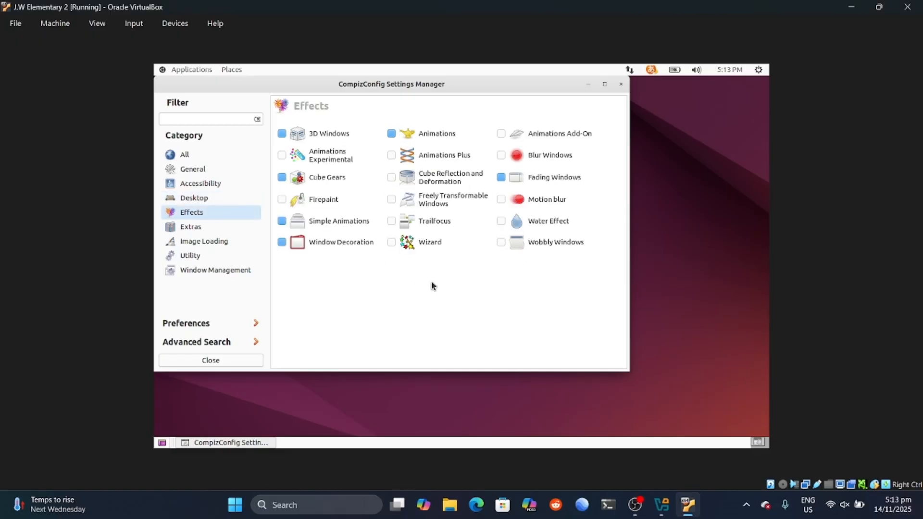
click(502, 242)
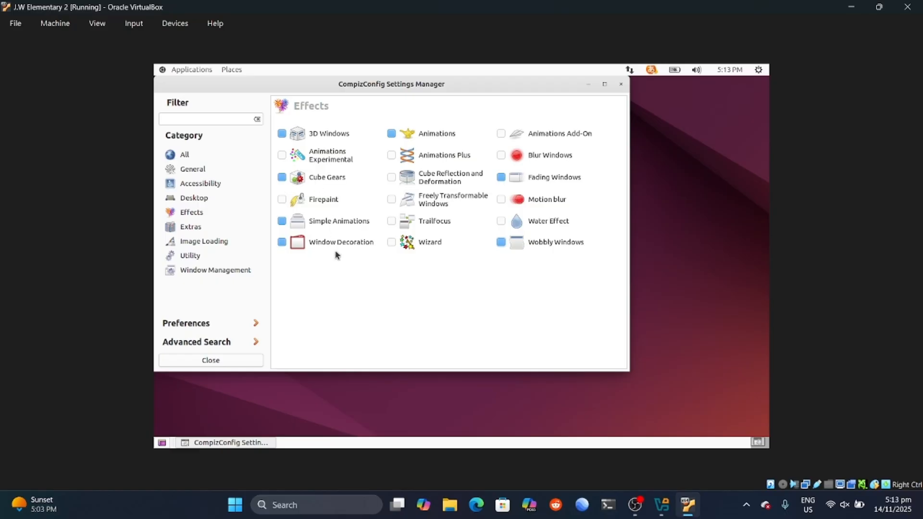
click(229, 361)
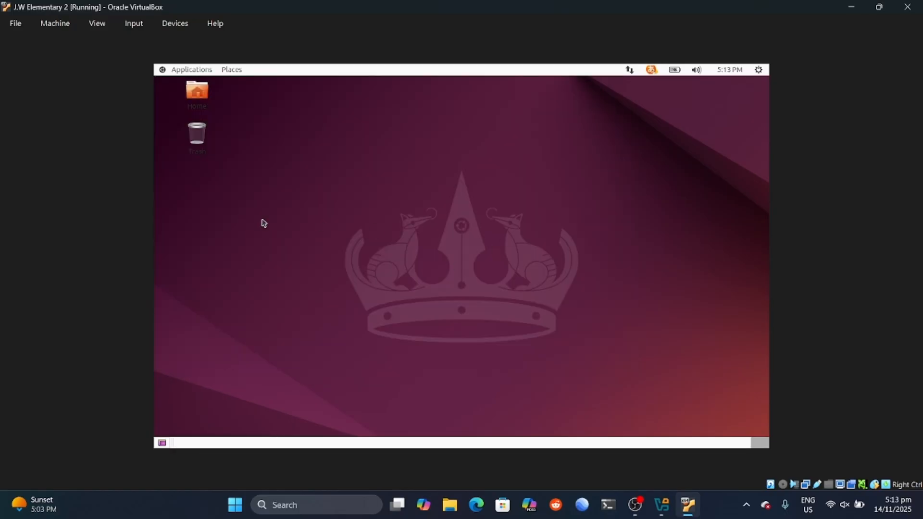
Step: Launch Mail from Applications > Internet and drag its window to see it wobble
click(231, 69)
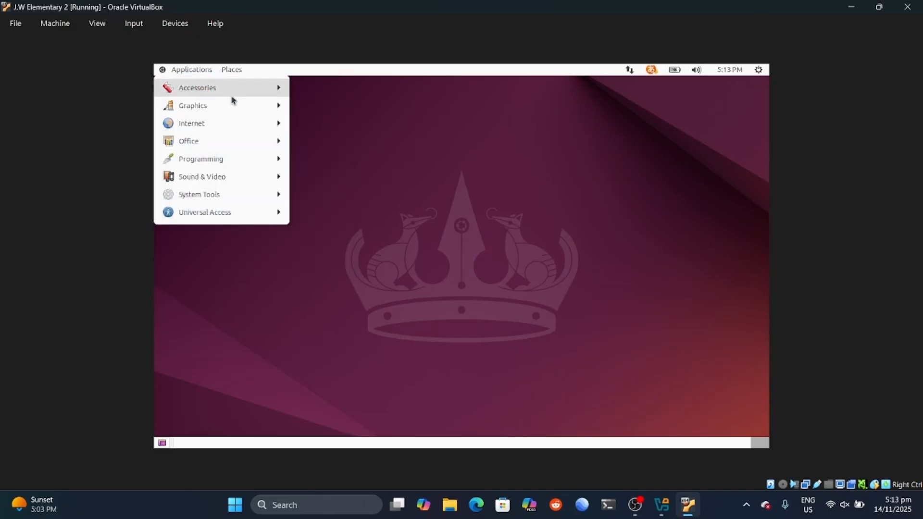
click(294, 330)
click(180, 69)
mouse_move(206, 88)
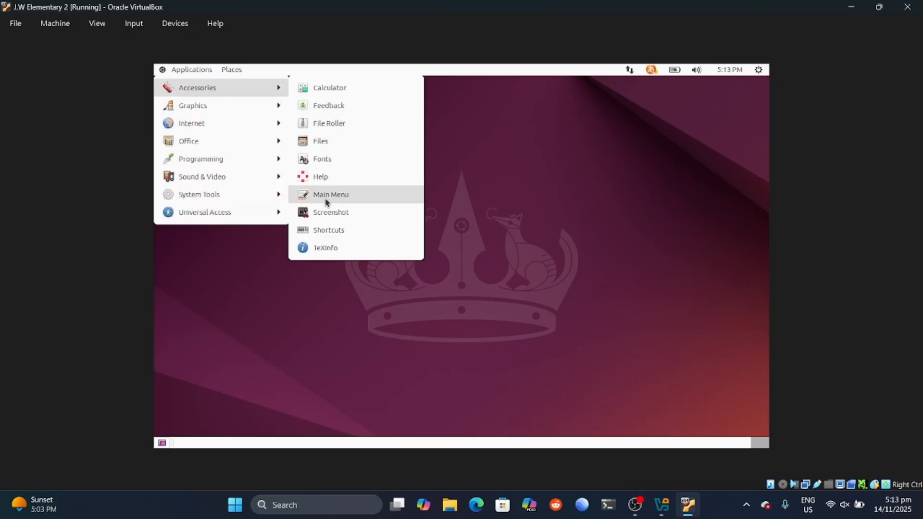
mouse_move(262, 126)
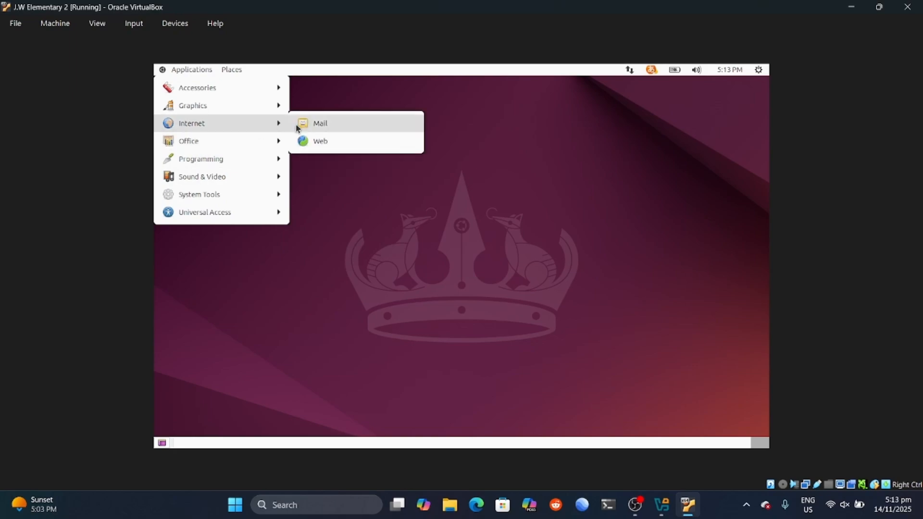
click(321, 126)
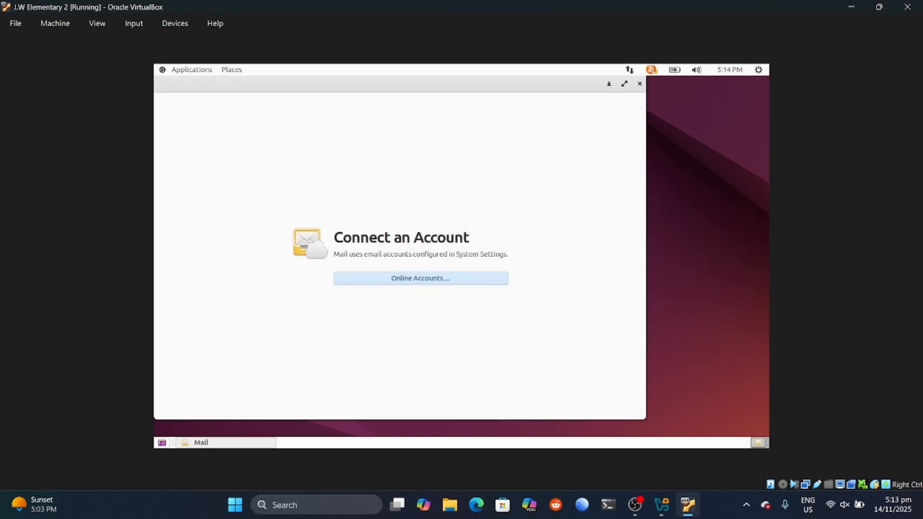
drag(207, 85, 633, 187)
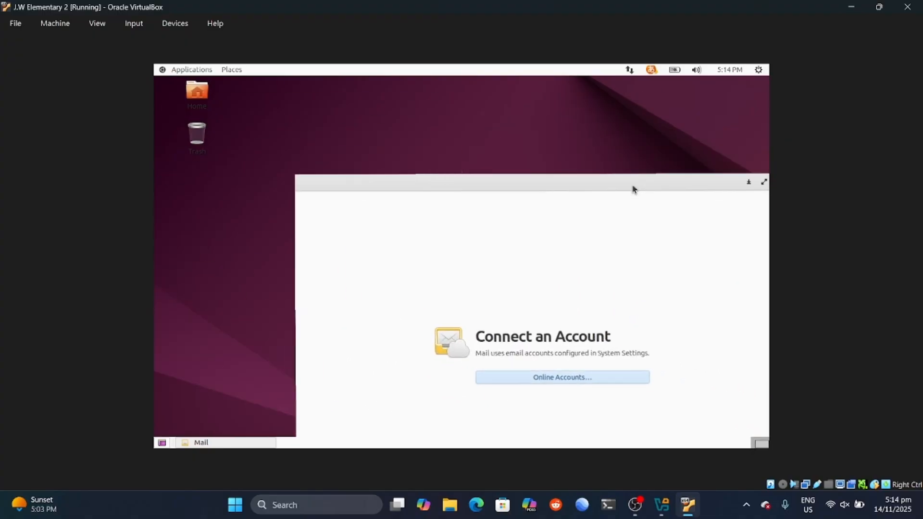
Step: Launch Calculator from Accessories and drag its window to watch it wobble
click(189, 70)
mouse_move(251, 95)
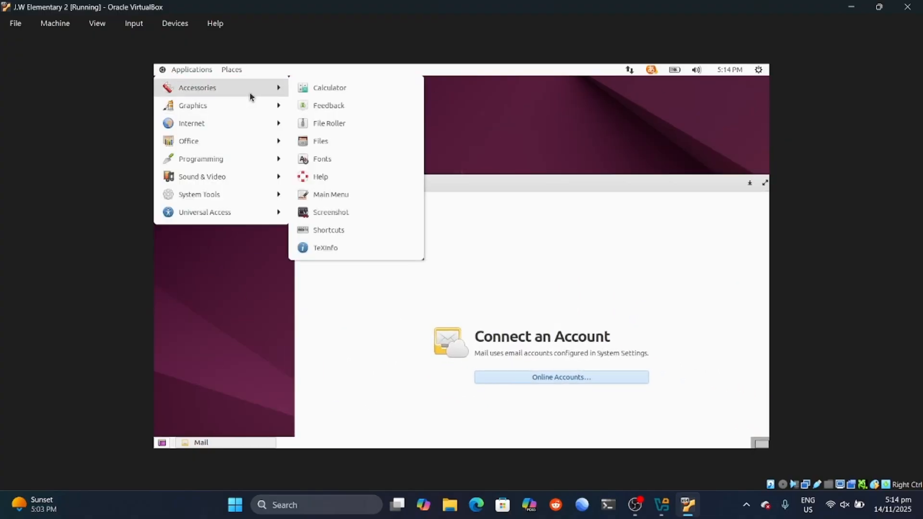
click(310, 91)
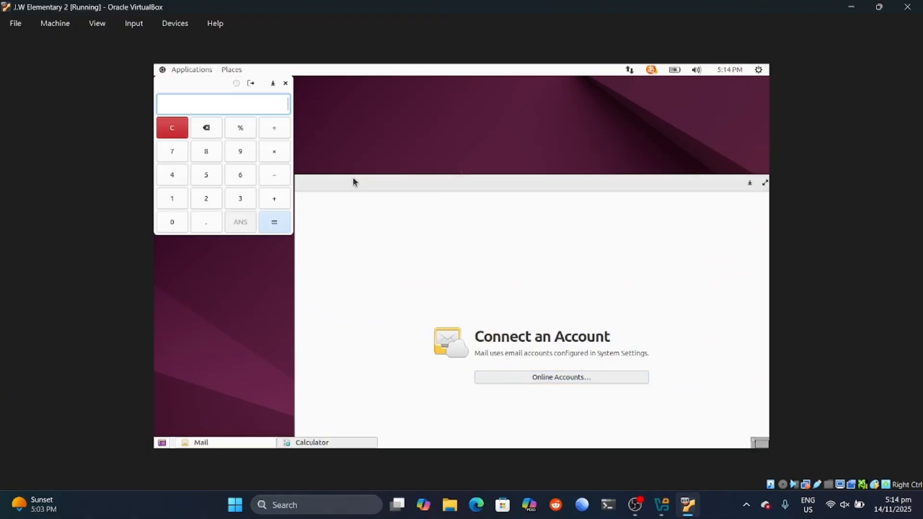
drag(218, 86, 258, 130)
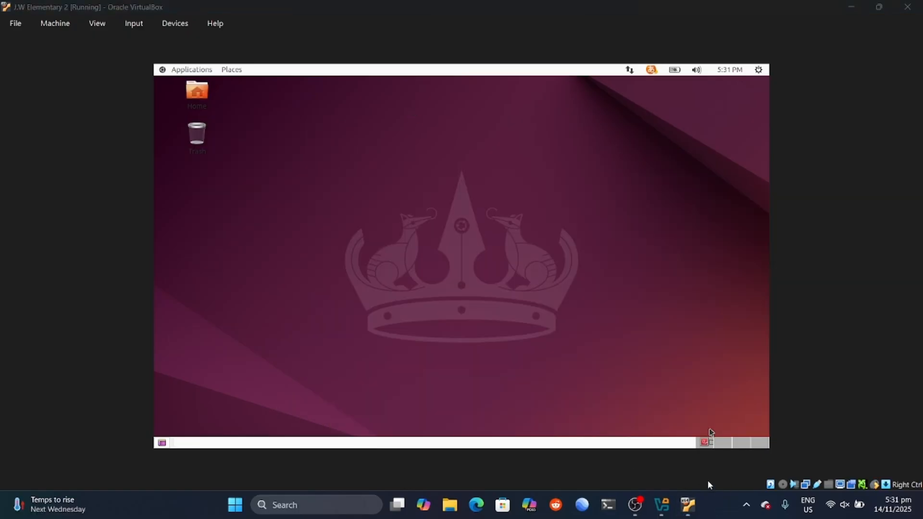
Step: Launch CompizConfig Settings Manager again and dismiss the caution warning
click(191, 69)
mouse_move(224, 93)
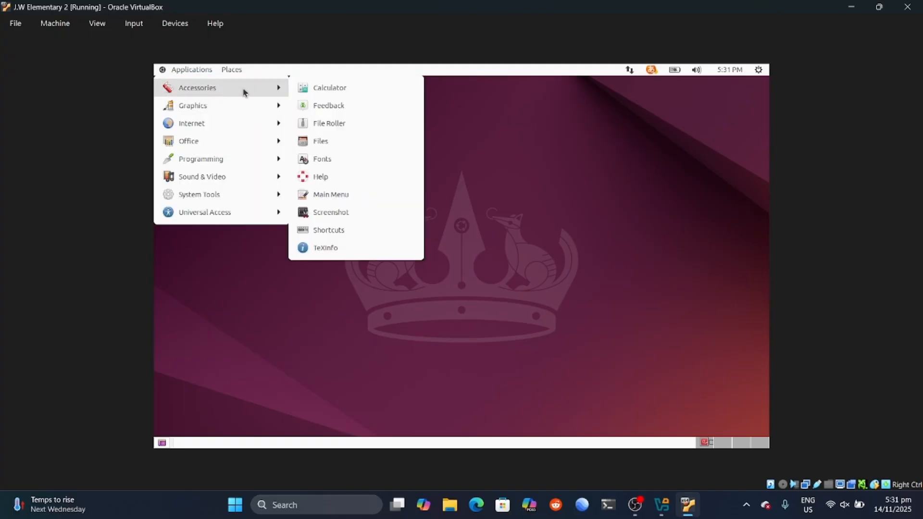
mouse_move(236, 194)
mouse_move(370, 197)
click(484, 212)
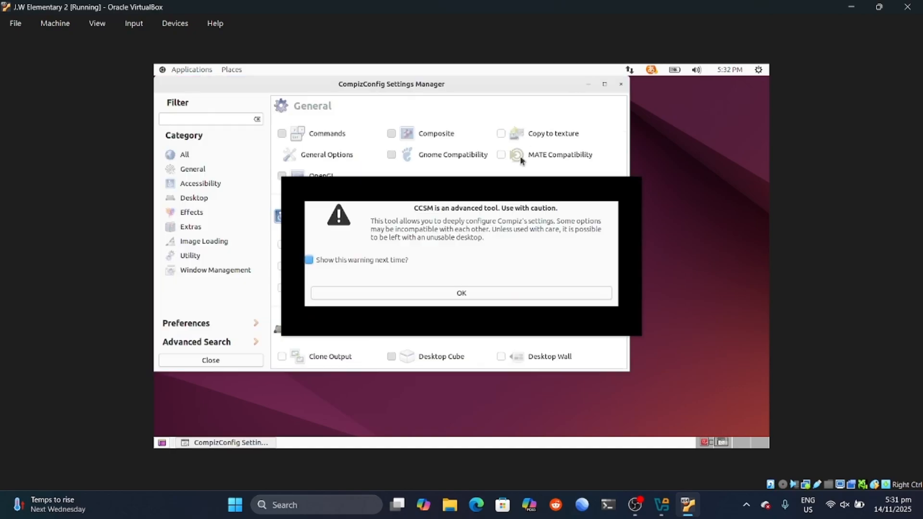
click(480, 290)
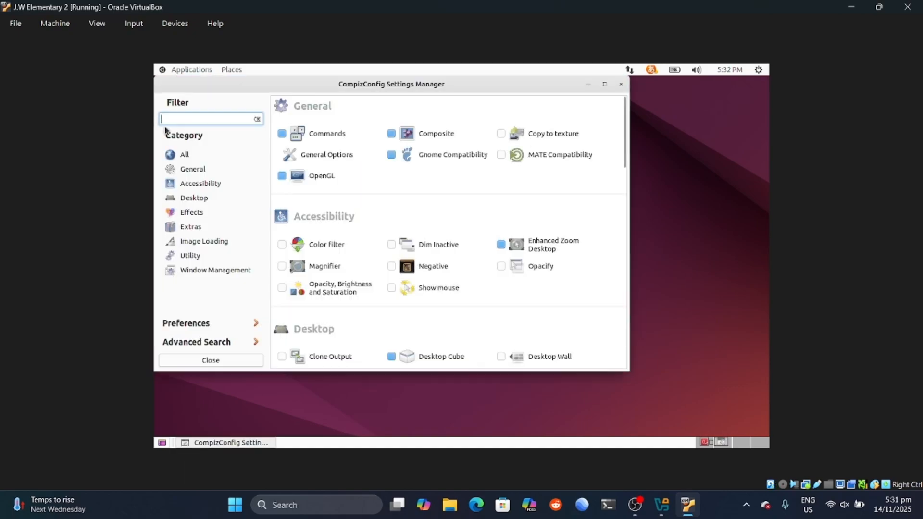
Step: Set Desktop Cube's multi output mode to One big cube and confirm the unfold cube key binding
click(185, 172)
click(206, 184)
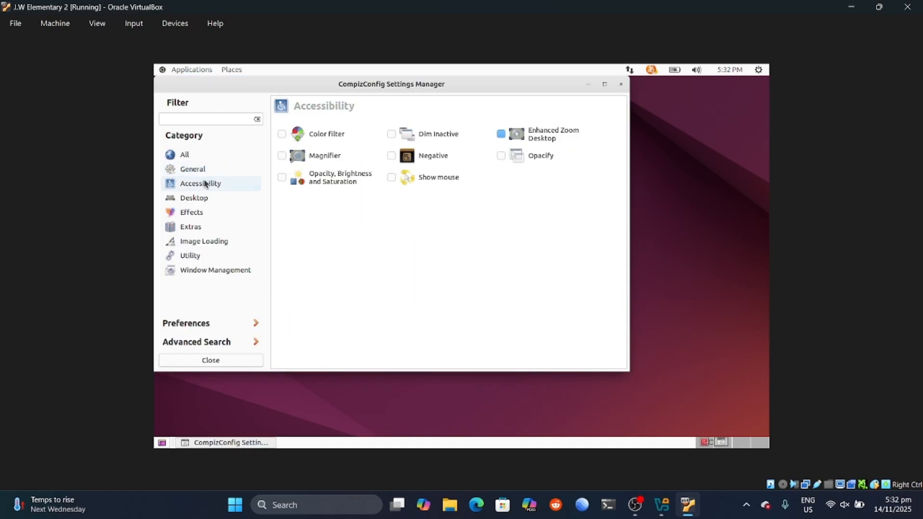
click(217, 201)
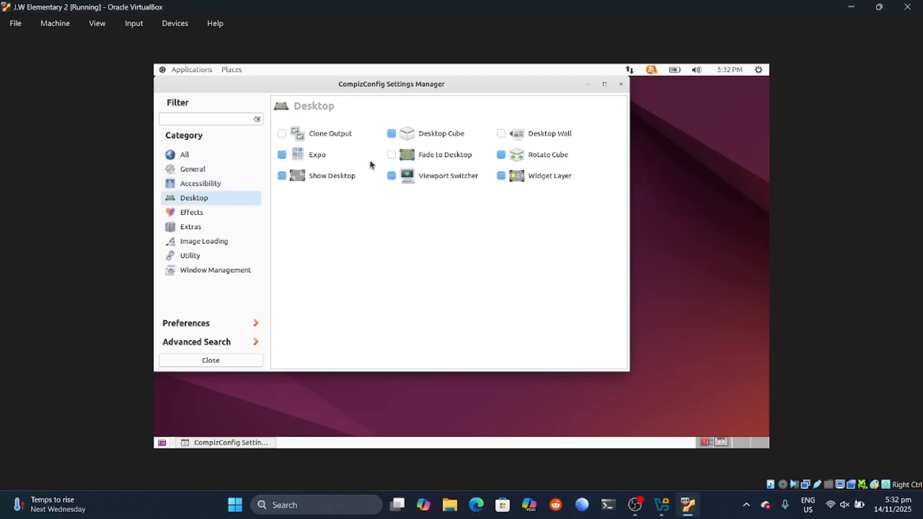
click(434, 137)
click(447, 150)
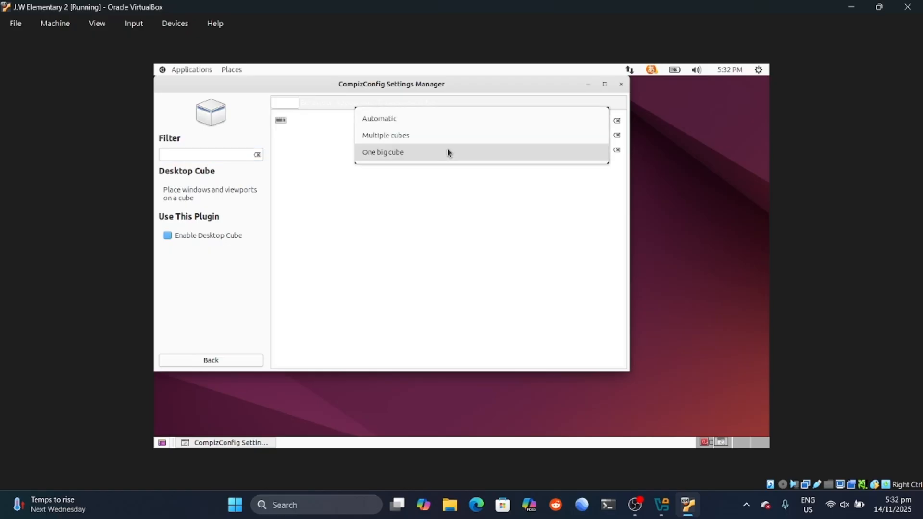
click(402, 153)
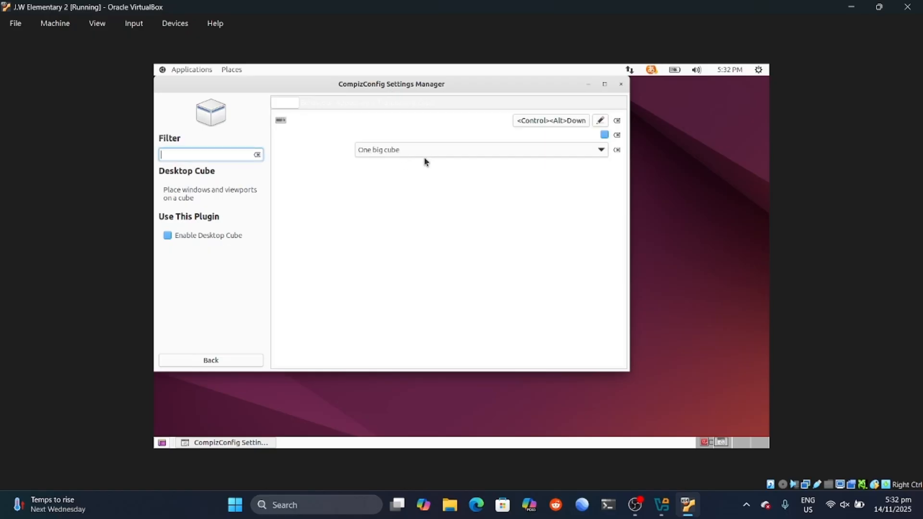
click(566, 120)
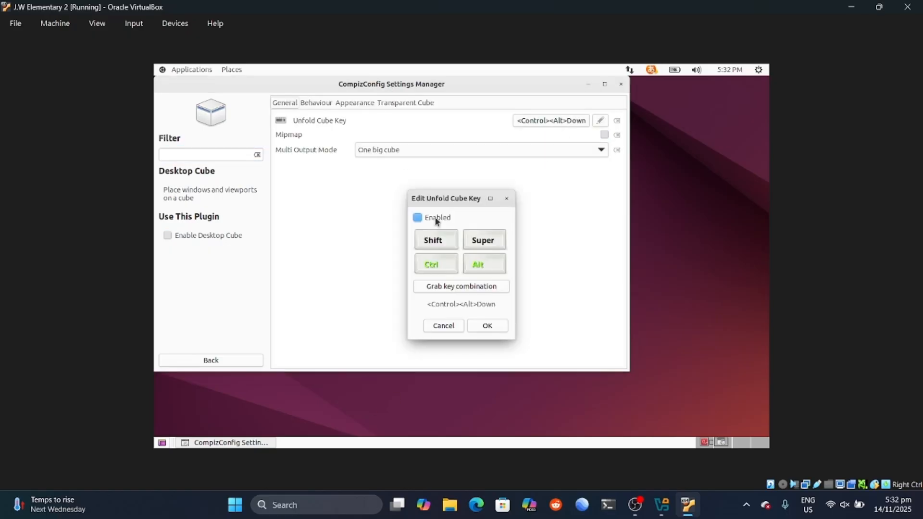
click(486, 327)
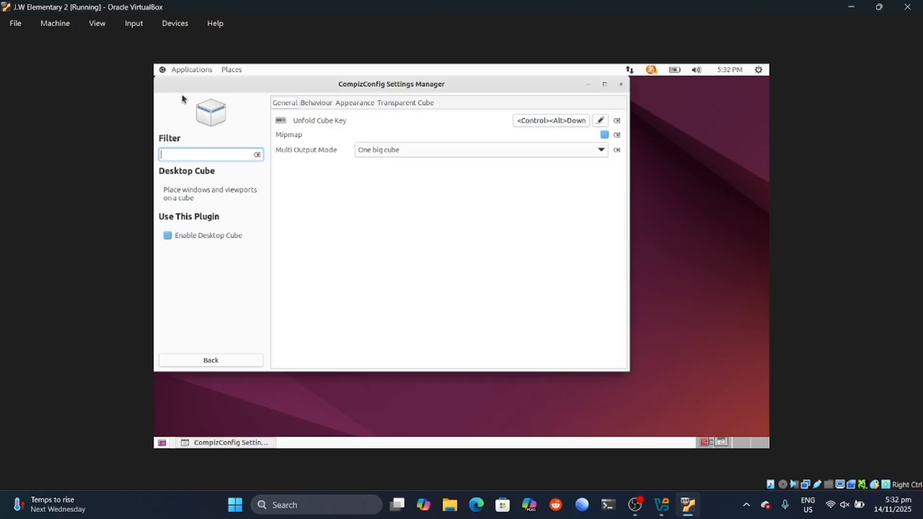
click(258, 364)
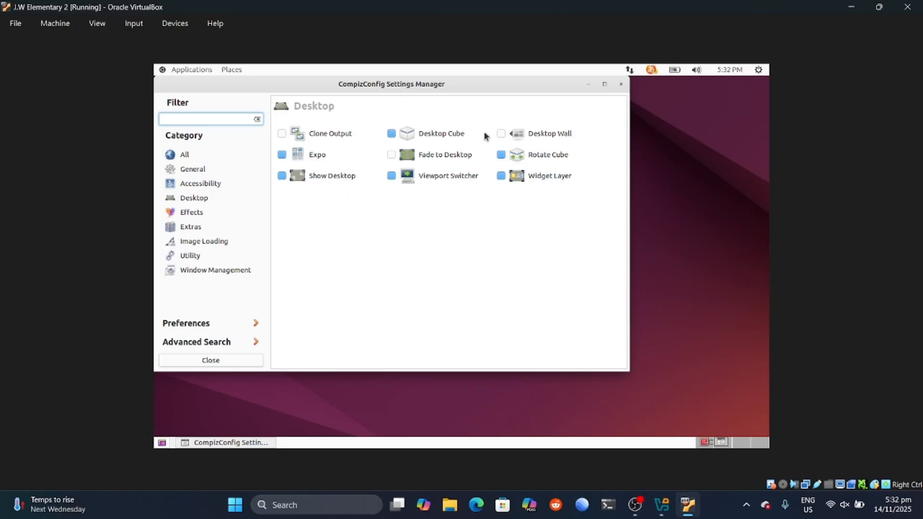
Step: Browse the General Options settings, then return to the plugin categories
click(203, 203)
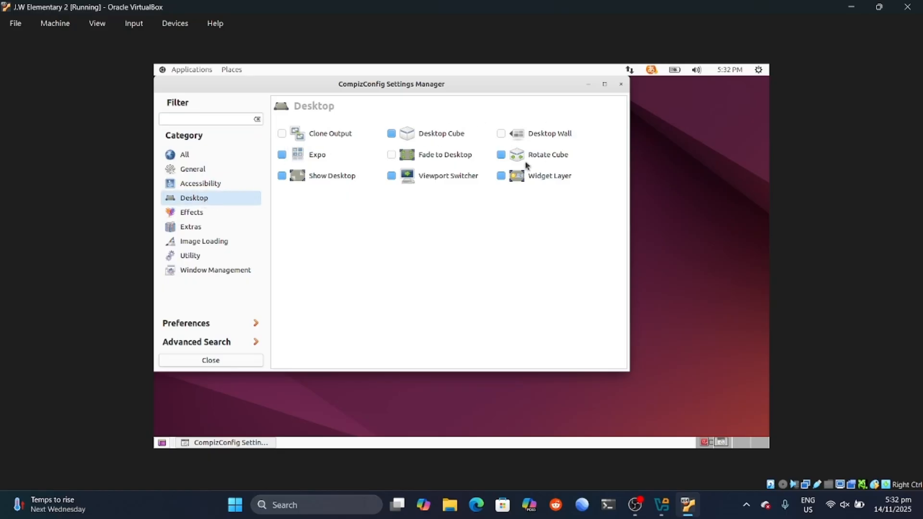
click(191, 170)
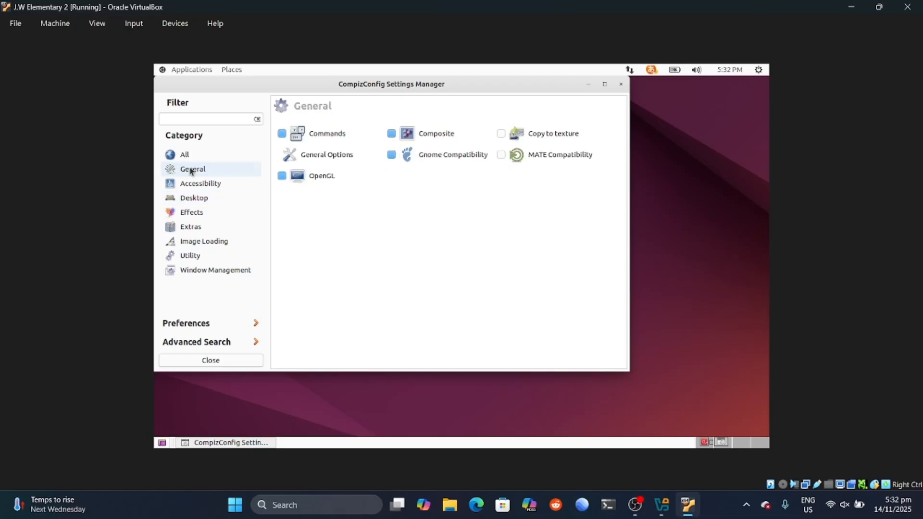
click(316, 160)
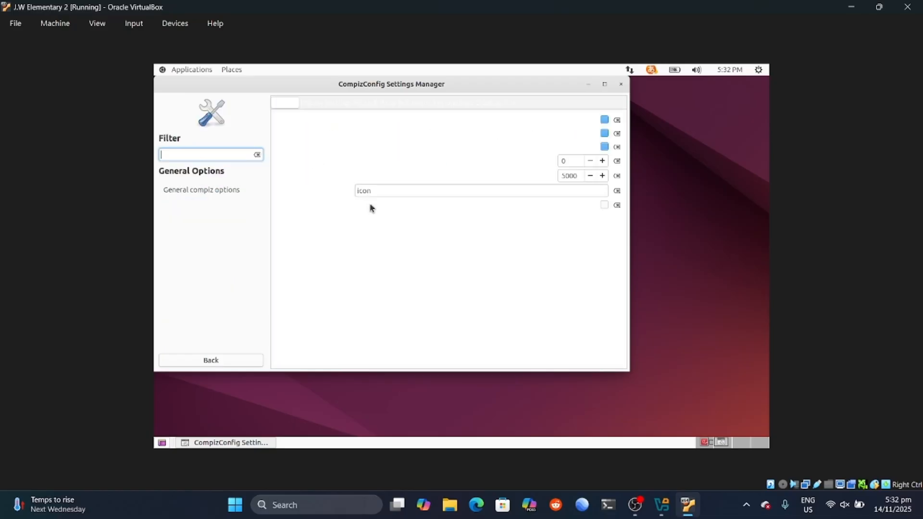
click(455, 189)
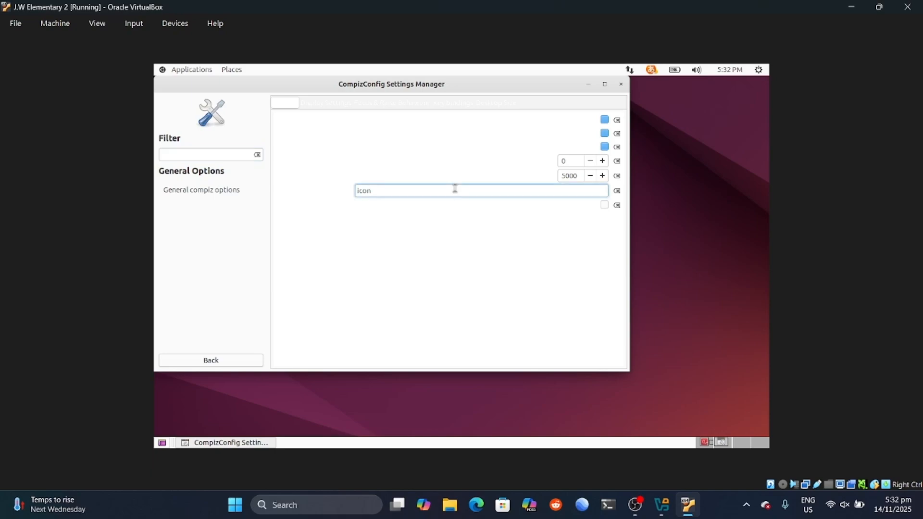
click(326, 105)
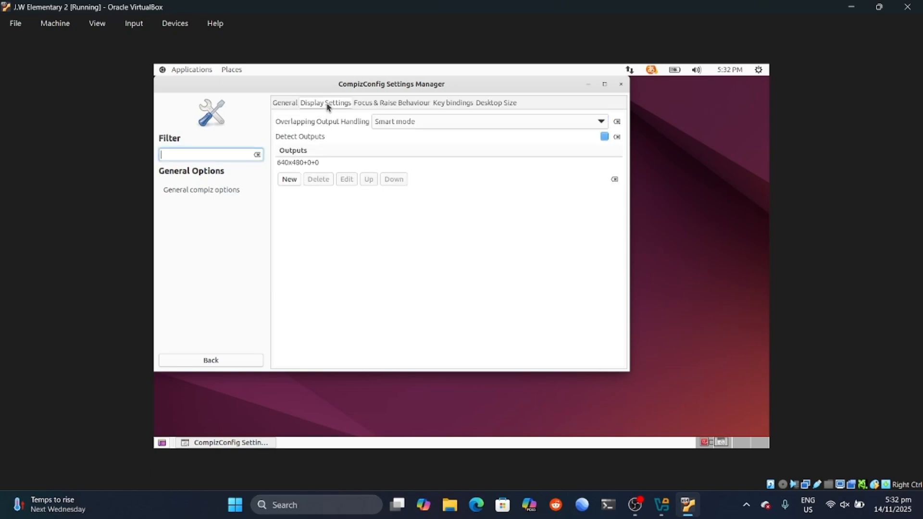
click(292, 104)
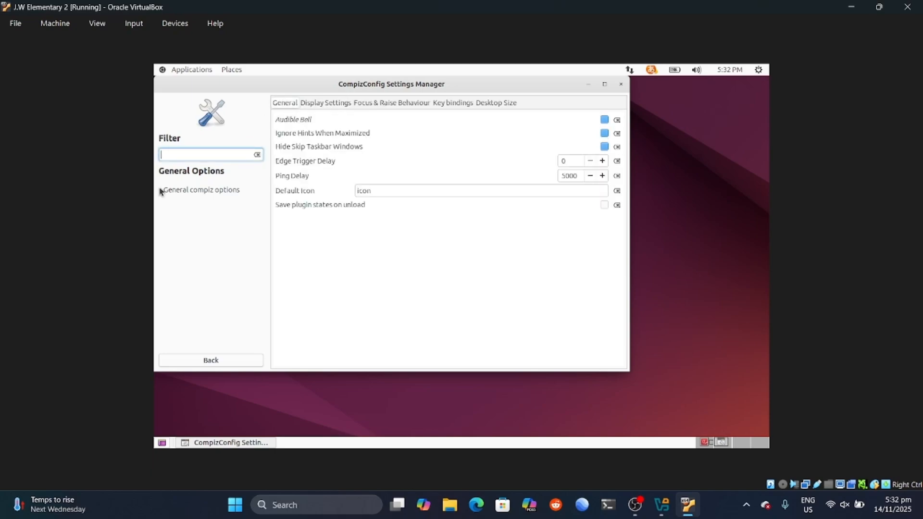
click(234, 358)
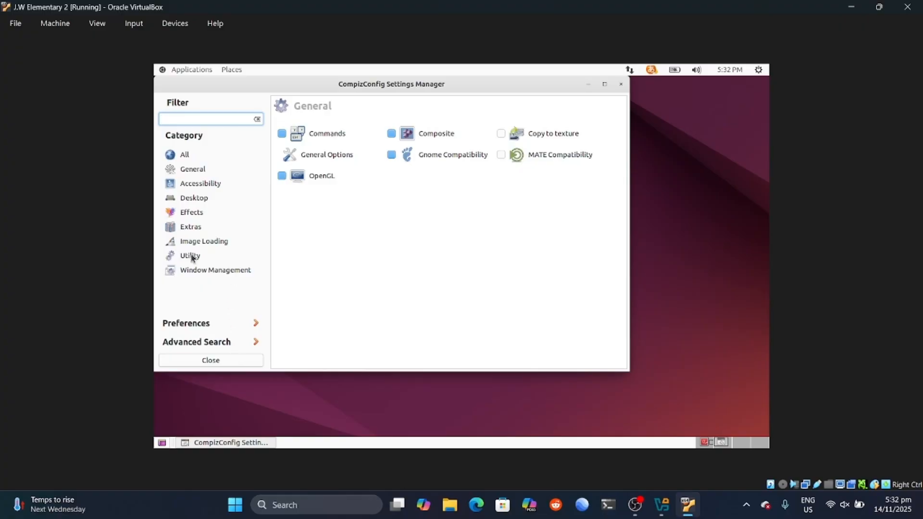
Step: Enable the Water Effect under Effects and close the settings manager
click(206, 199)
click(199, 213)
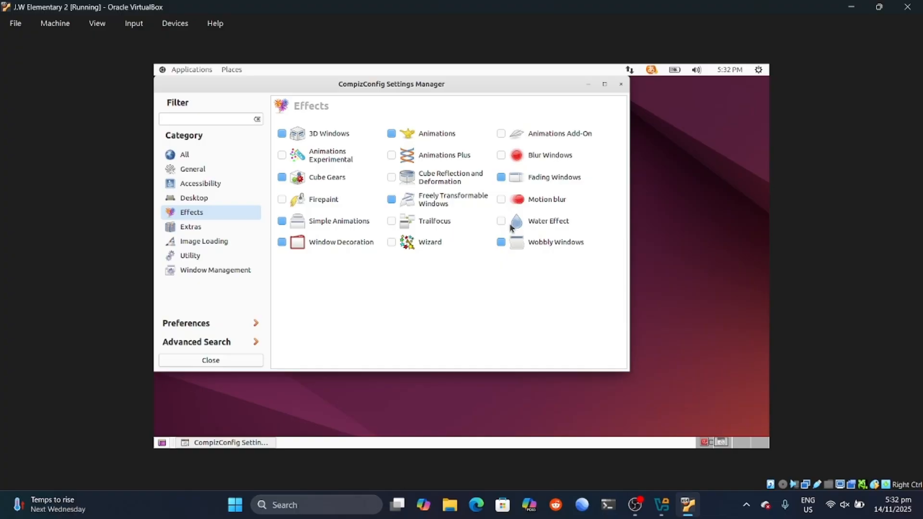
click(502, 221)
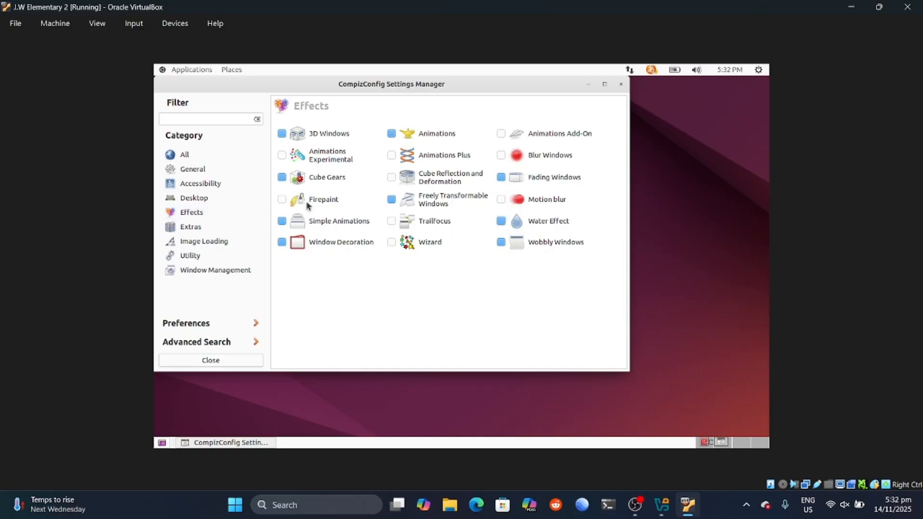
click(232, 361)
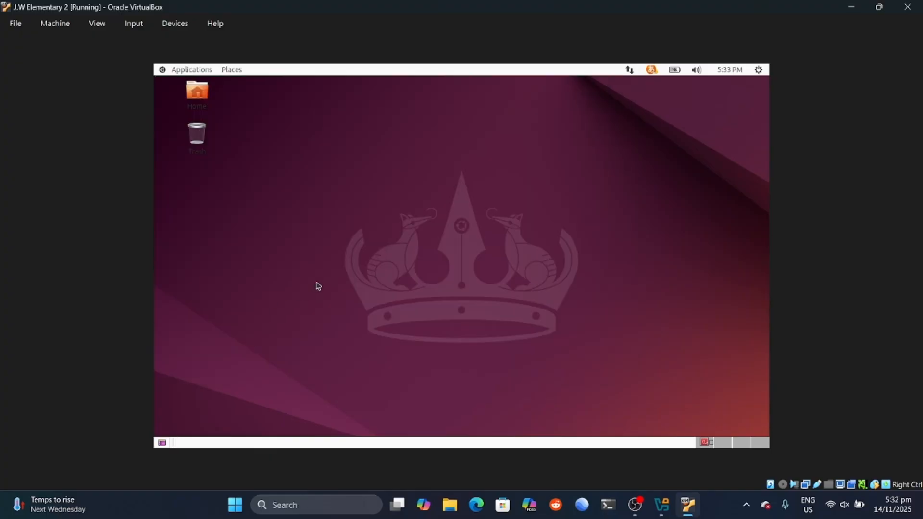
Step: Launch System Monitor from System Tools and drag it toward the desktop centre
click(187, 70)
mouse_move(201, 87)
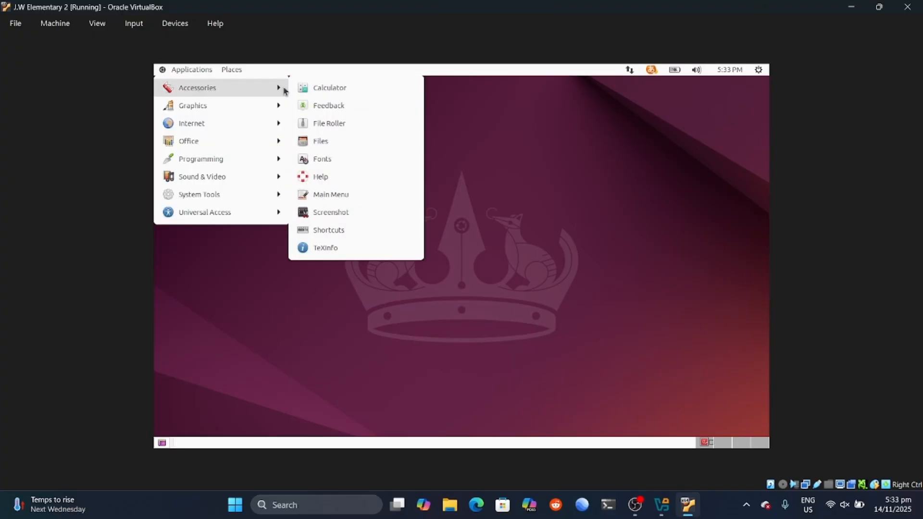
mouse_move(231, 196)
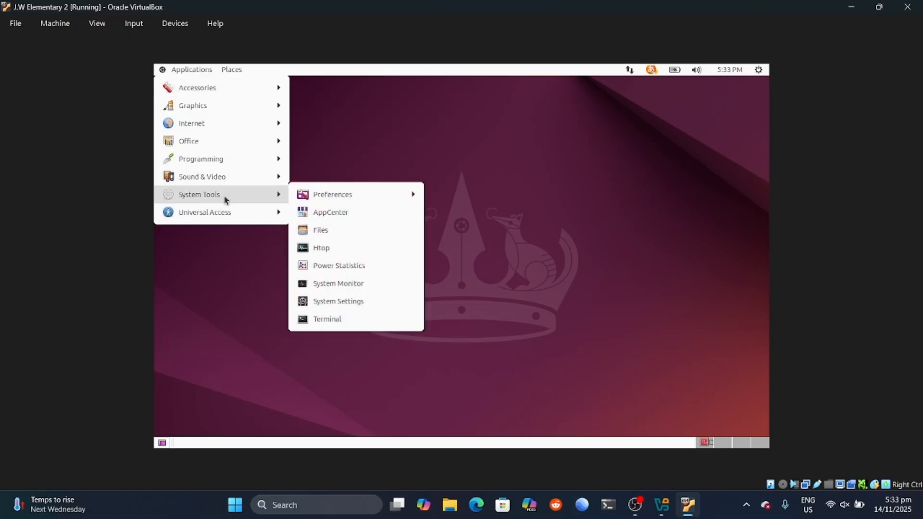
click(349, 284)
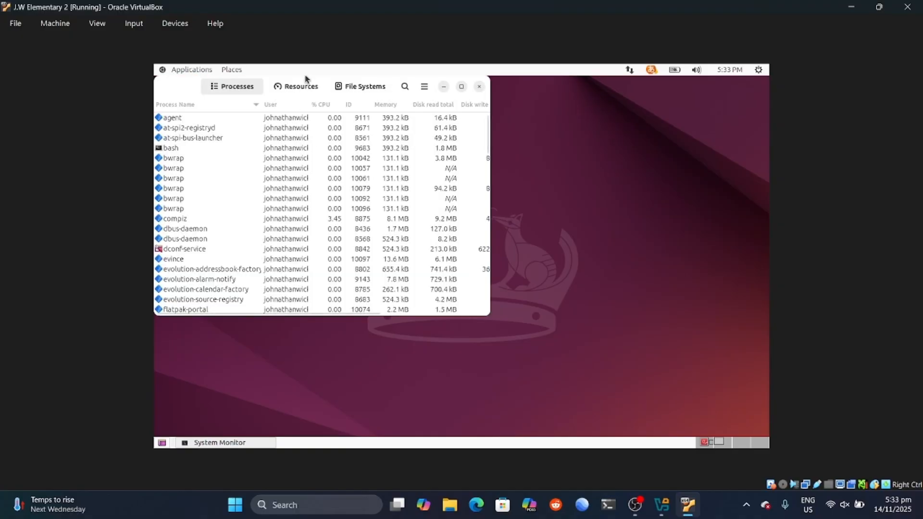
drag(484, 98, 690, 179)
Step: Open Files, restore it to a smaller window and move it down-right
click(192, 70)
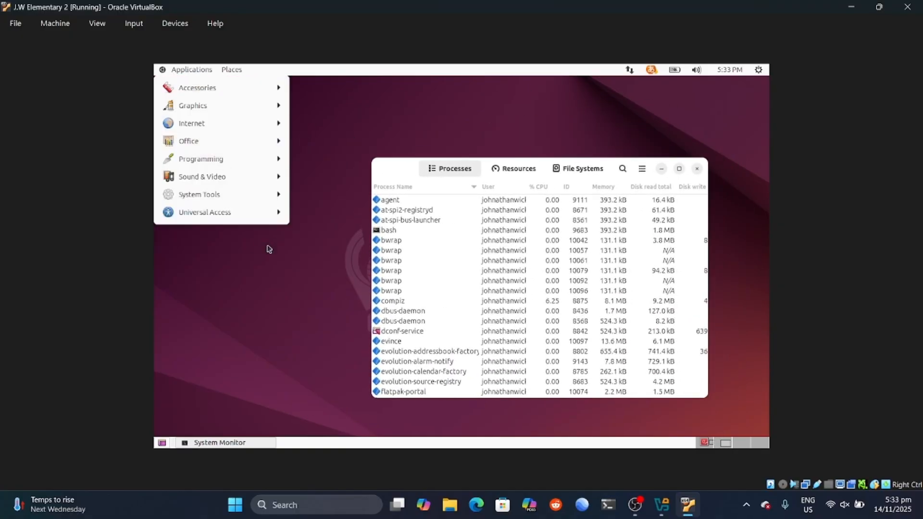
mouse_move(243, 196)
click(333, 229)
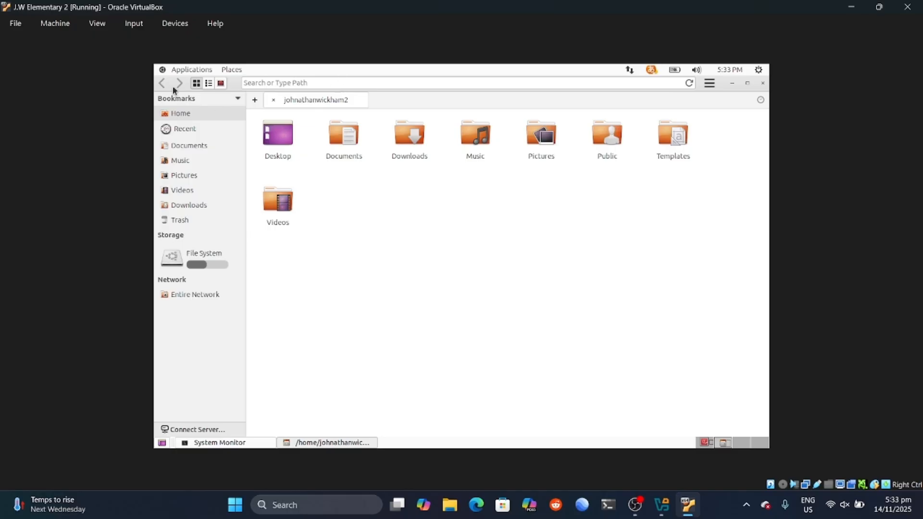
click(179, 69)
click(402, 67)
click(747, 82)
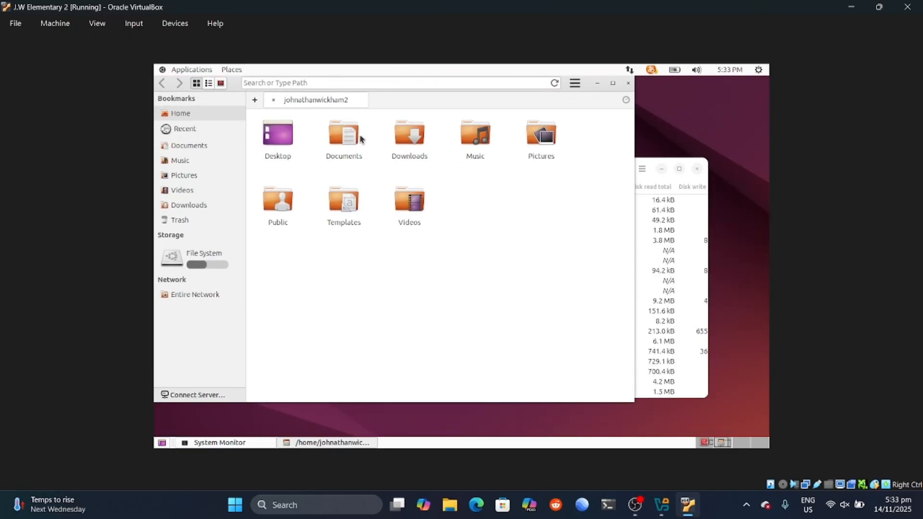
drag(585, 91, 708, 168)
Step: Unfold and rotate the desktop cube with Ctrl+Alt+arrows, then drag it onto the Document Viewer workspace
key(ctrl+alt+Down)
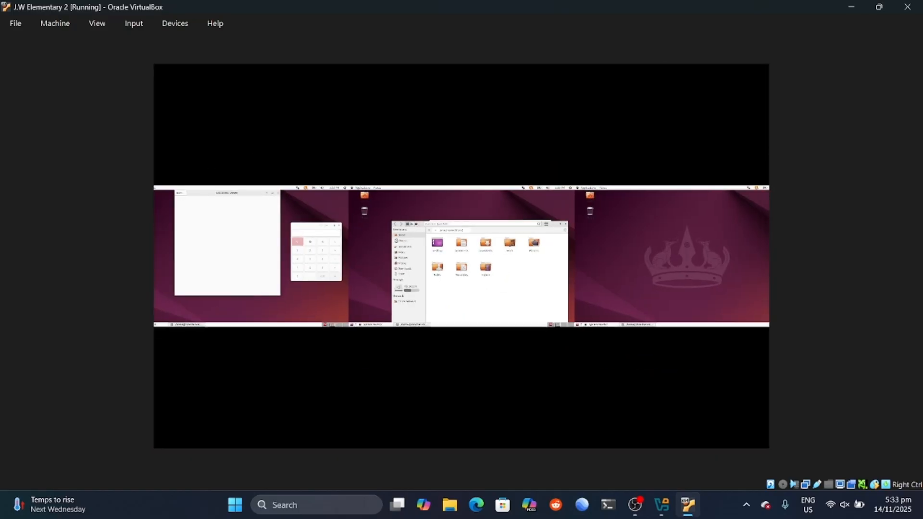
key(ctrl+alt+Left)
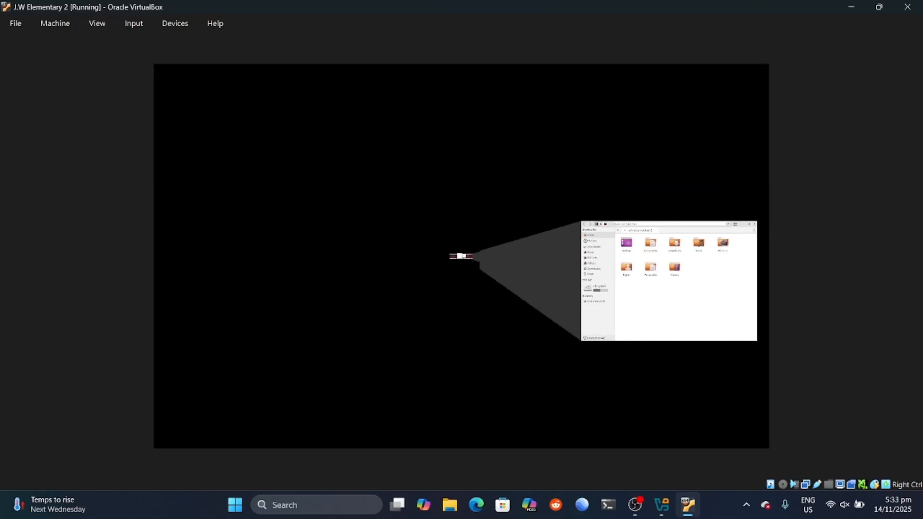
key(ctrl+alt+Right)
key(ctrl+alt+Right)
key(ctrl+alt+Right)
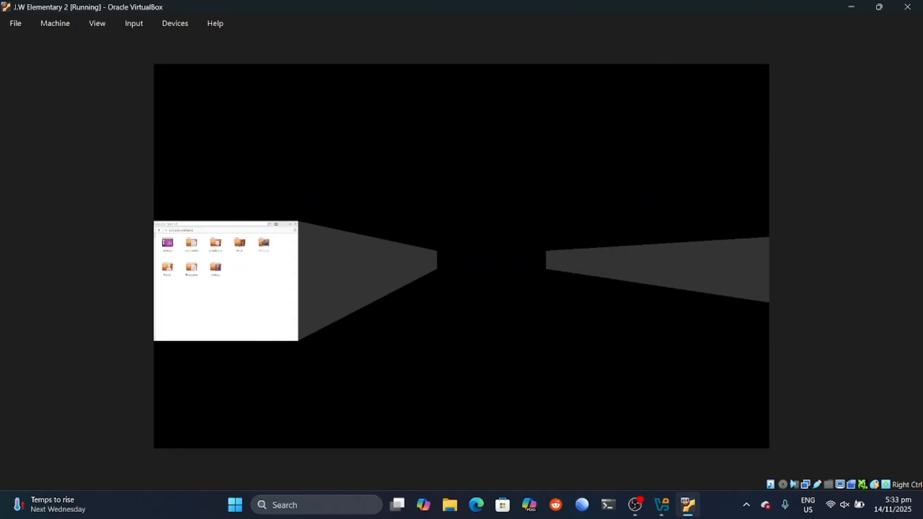
key(ctrl+alt+Left)
key(ctrl+alt+Left)
key(ctrl+alt+Left)
key(ctrl+alt+Left)
key(ctrl+alt+Left)
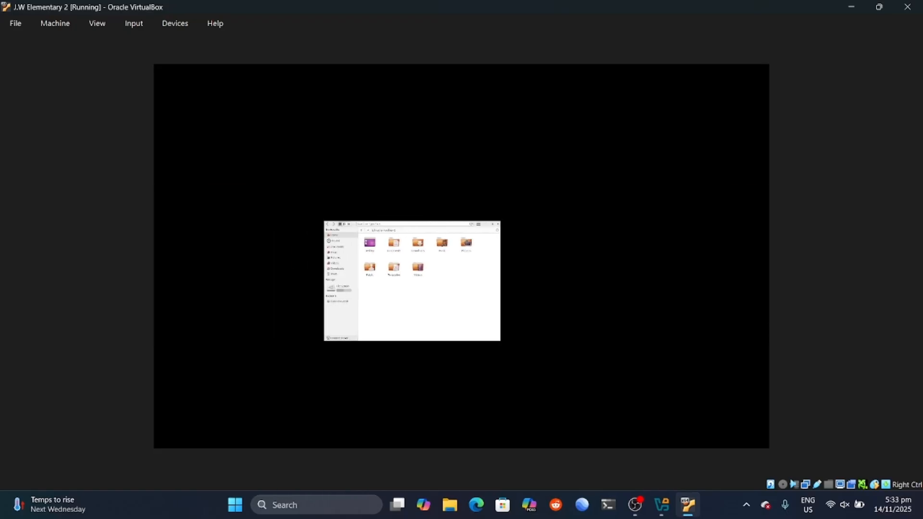
key(ctrl+alt+Left)
key(ctrl+alt+Left)
key(ctrl+alt+Left)
key(ctrl+alt+Left)
key(ctrl+alt+Left)
key(ctrl+alt+Left)
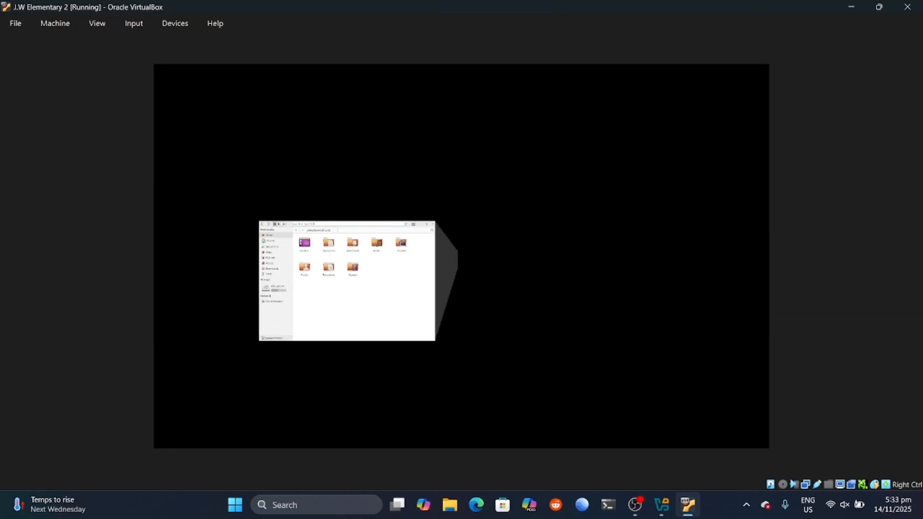
drag(461, 257, 480, 259)
Step: Move the Document Viewer window aside and rotate the cube to an empty workspace
drag(357, 86, 440, 153)
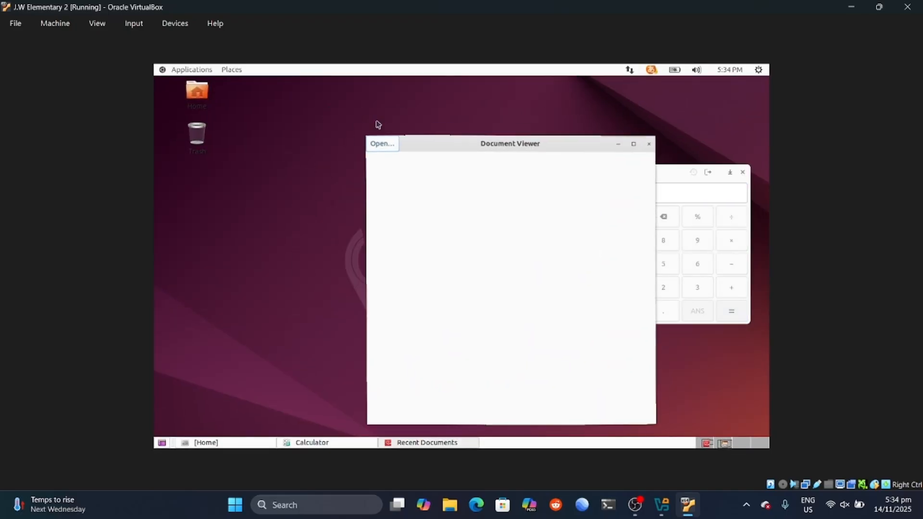
click(202, 69)
mouse_move(242, 125)
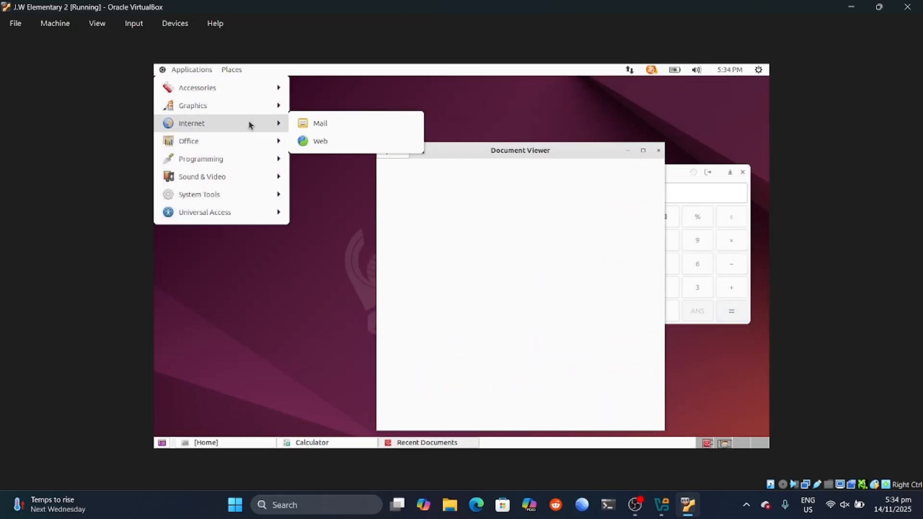
click(348, 269)
key(ctrl+alt+Down)
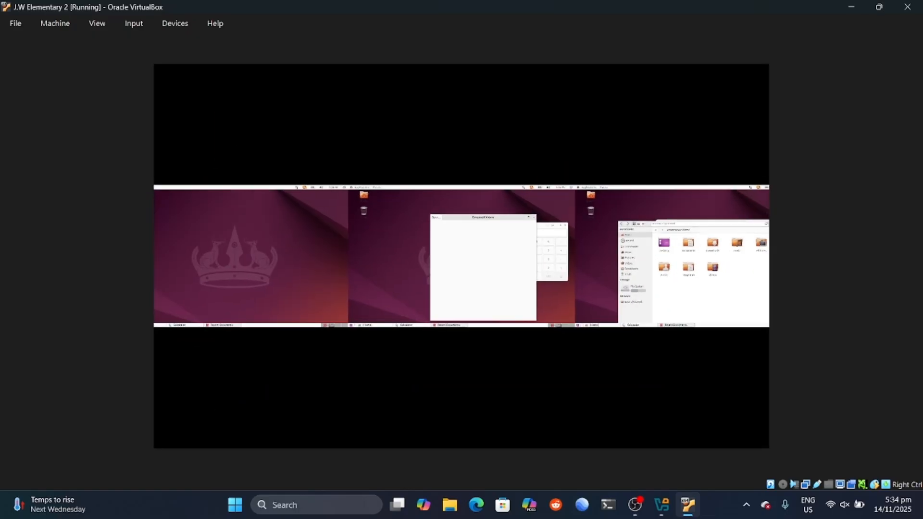
key(ctrl+alt+Right)
key(ctrl+alt+Right)
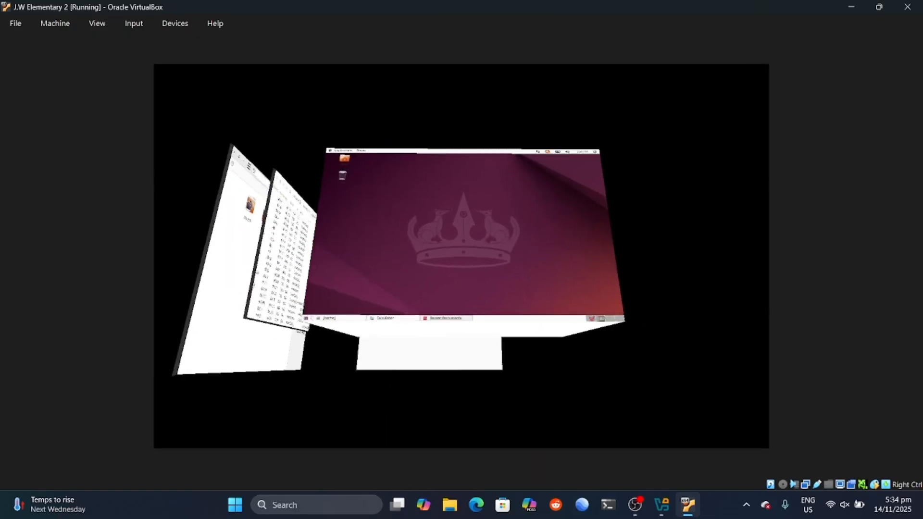
key(ctrl+alt+Right)
key(ctrl+alt+Right)
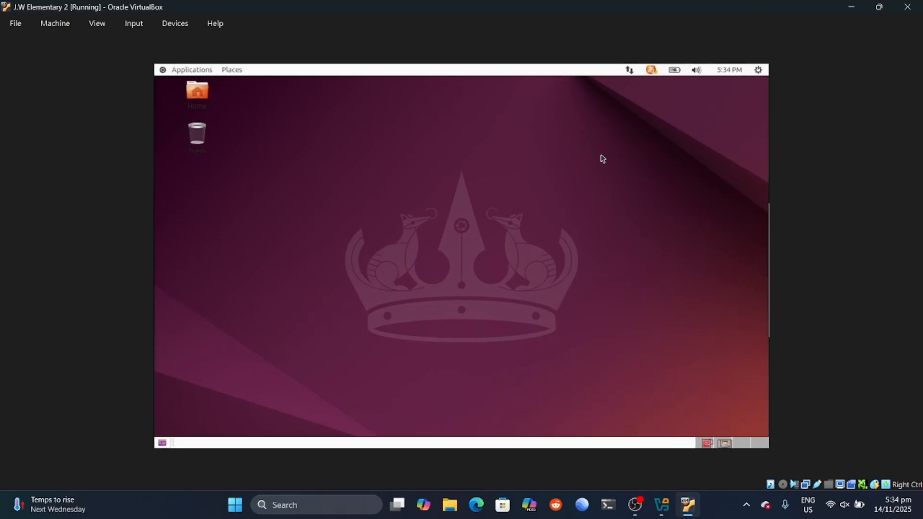
Step: Launch the Music player from Sound & Video and maximize it
click(192, 70)
mouse_move(231, 182)
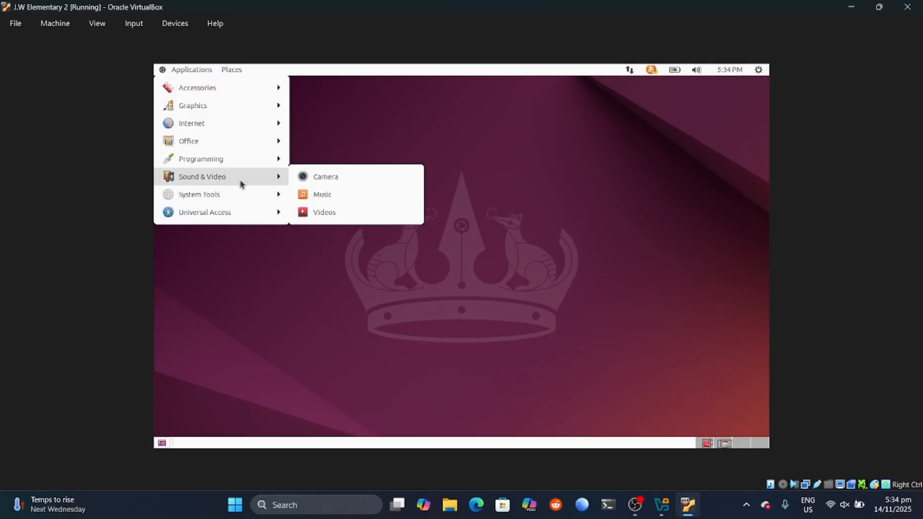
click(304, 194)
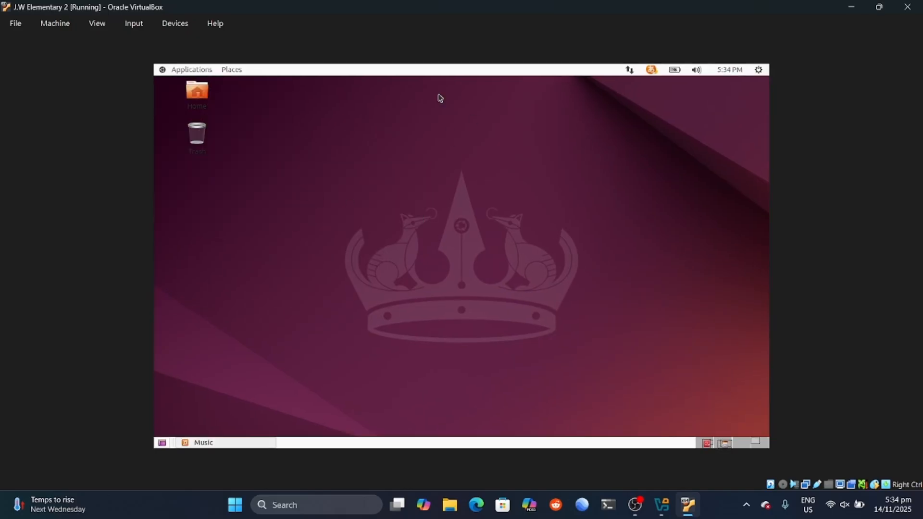
click(445, 82)
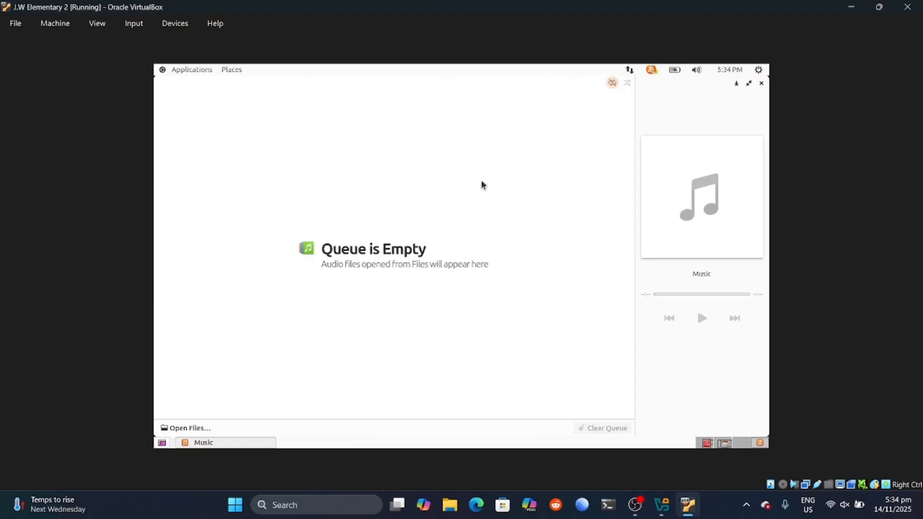
Step: Rotate to another workspace, launch Document Viewer from Graphics, and drag it right
key(ctrl+alt+Down)
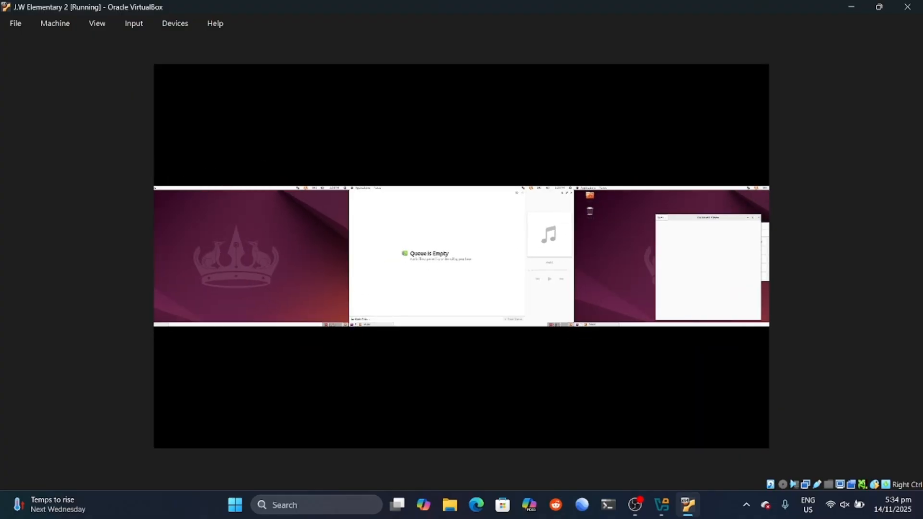
key(ctrl+alt+Right)
key(ctrl+alt+Right)
key(ctrl+alt+Left)
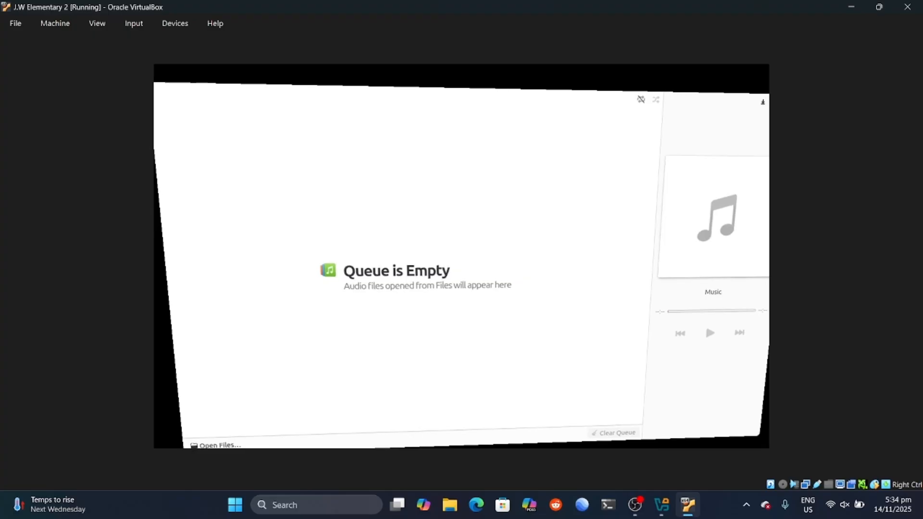
key(ctrl+alt+Right)
key(ctrl+alt+Right)
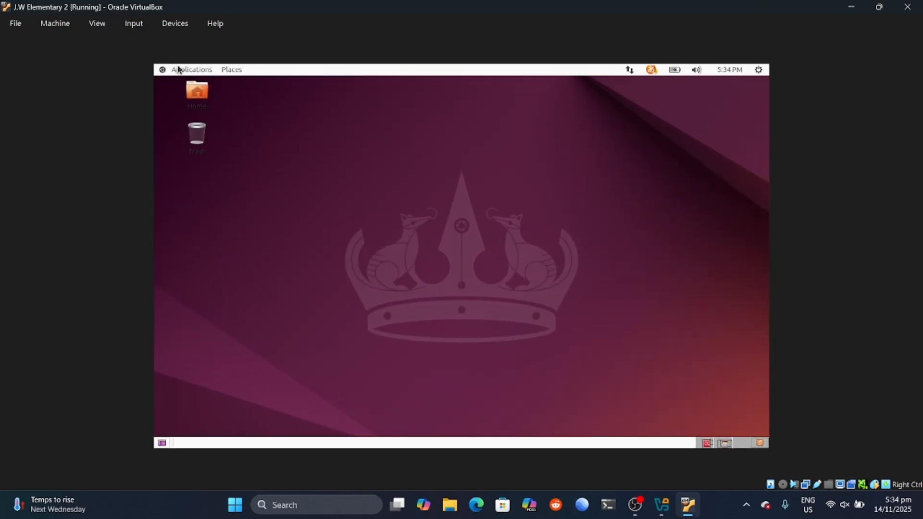
click(178, 70)
mouse_move(225, 104)
click(322, 108)
drag(358, 86, 664, 117)
click(207, 71)
Step: Launch the Web browser, unmaximize and shrink it, and place it at the upper left
mouse_move(264, 124)
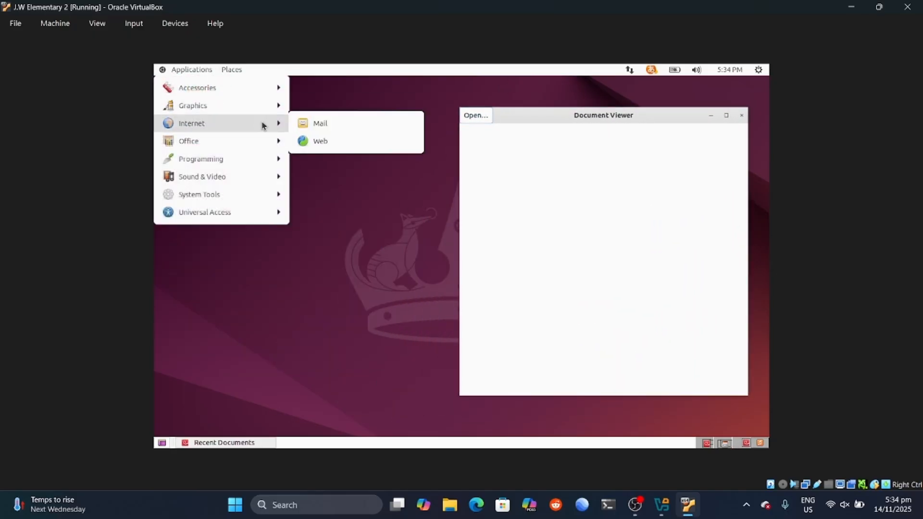
click(348, 139)
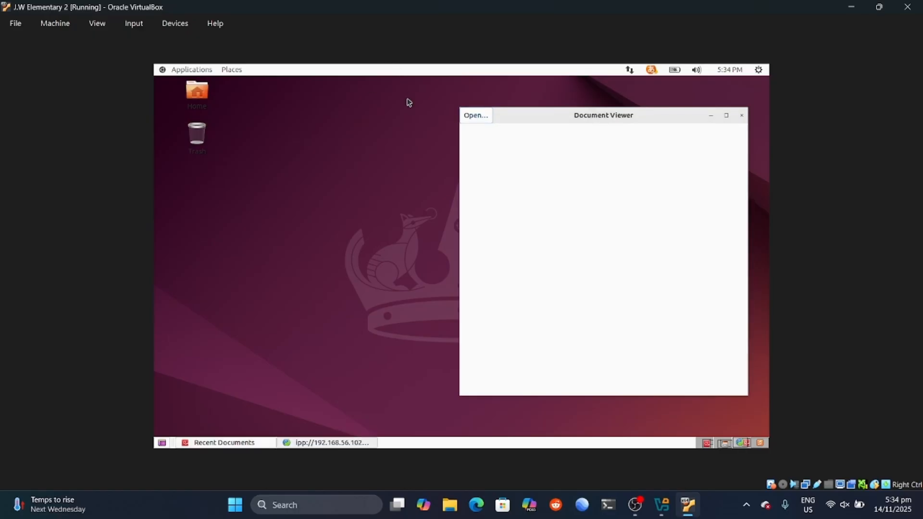
click(615, 86)
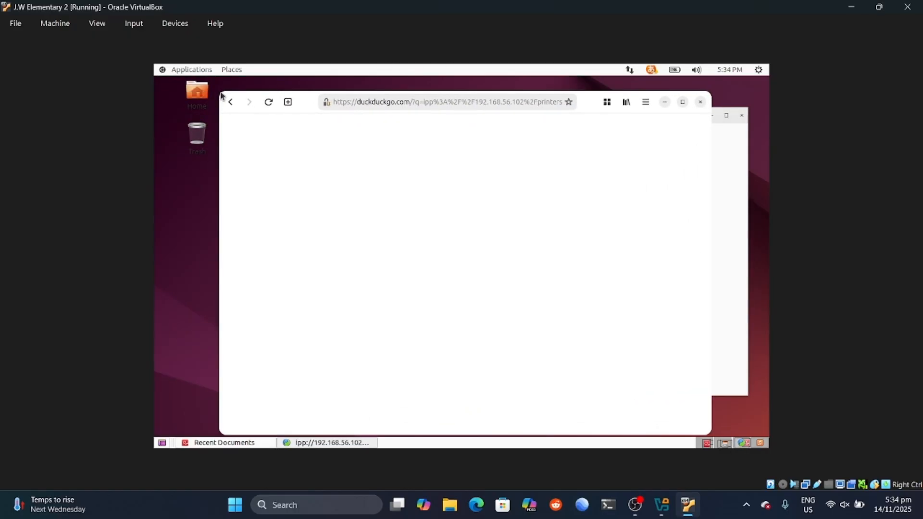
drag(223, 94, 508, 284)
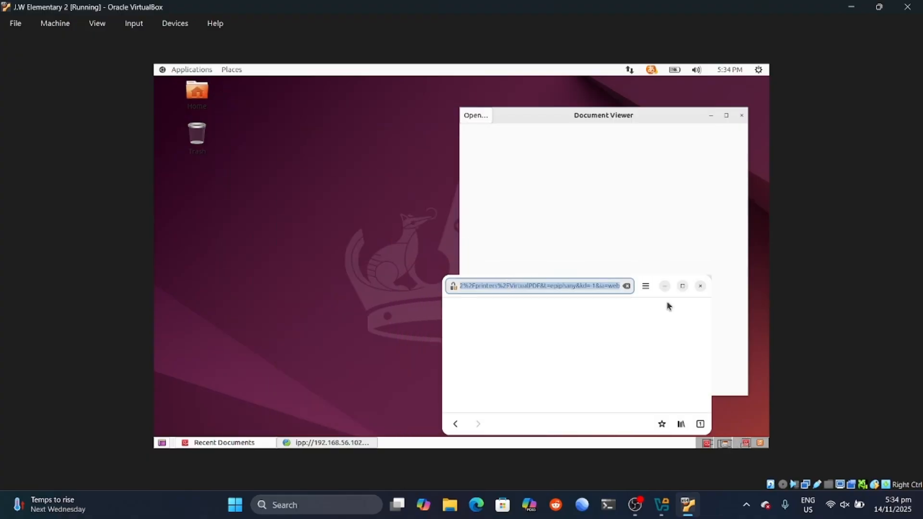
drag(656, 285, 377, 140)
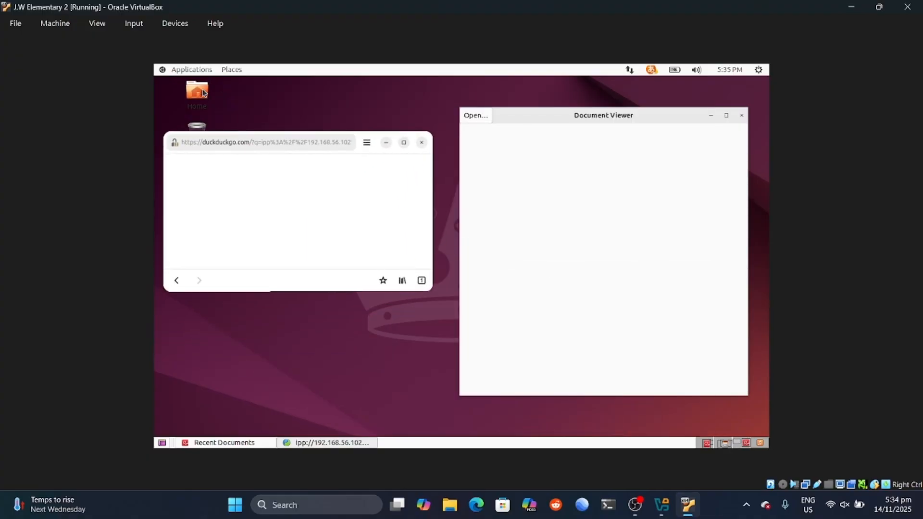
Step: Launch Calendar from Office, showing November 2025
click(188, 71)
mouse_move(208, 138)
click(308, 138)
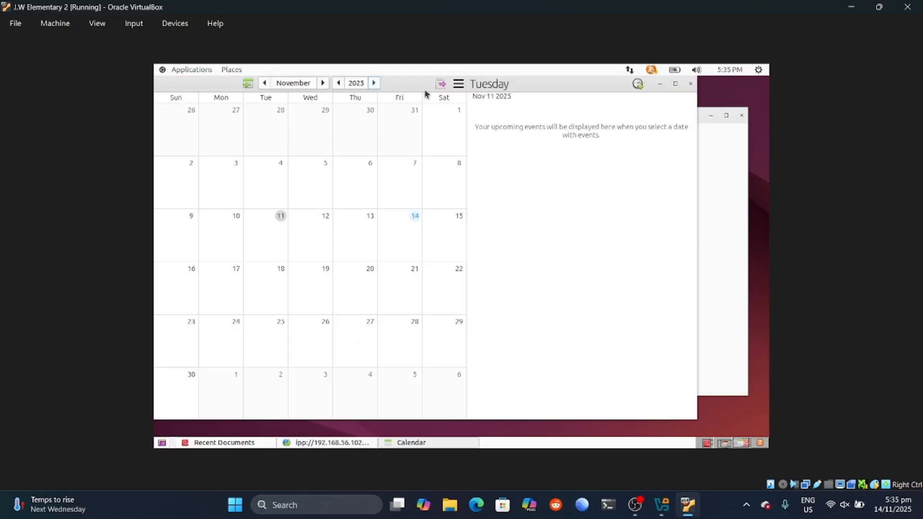
Step: Drag the Calendar window lower and tumble the cube between workspaces
drag(609, 90, 675, 200)
drag(222, 191, 208, 198)
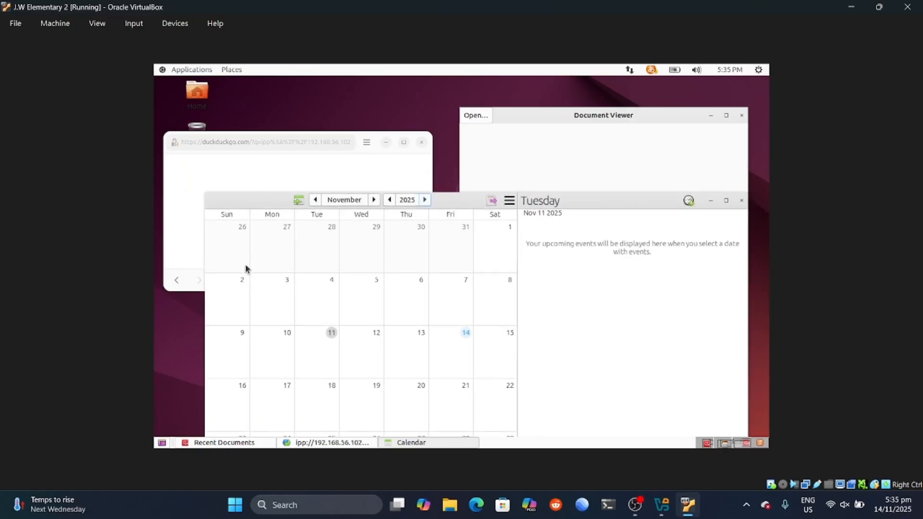
key(super+e)
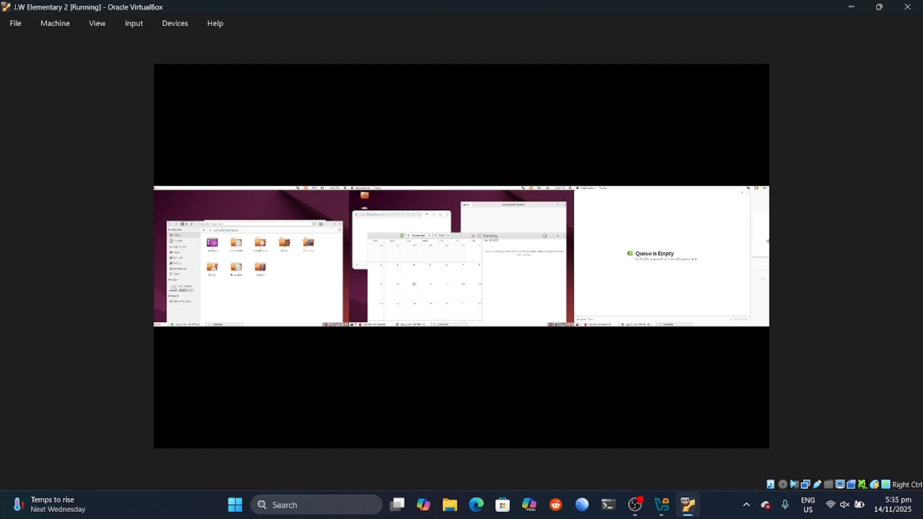
key(ctrl+alt+Right)
key(ctrl+alt+Left)
drag(461, 256, 250, 298)
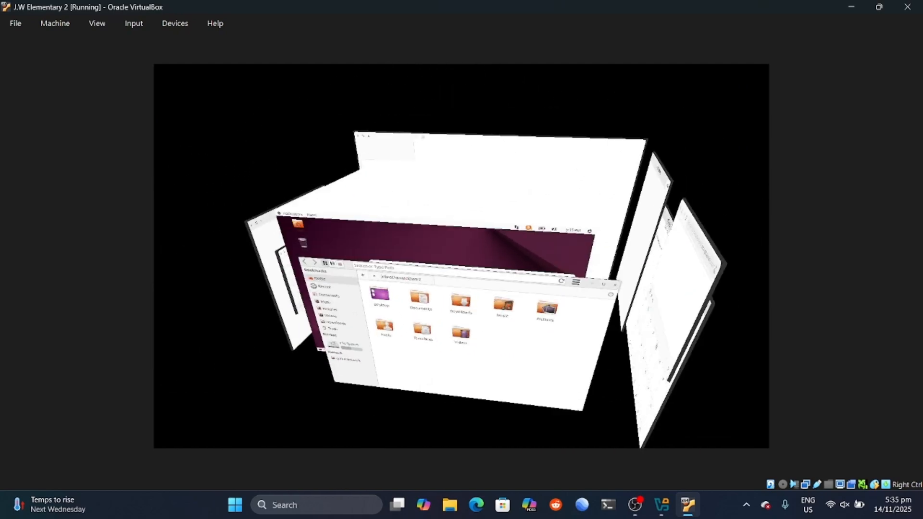
drag(596, 269, 502, 274)
Step: Unfold and tilt the cube, close the Music player, and refocus the VirtualBox window
key(ctrl+alt+Down)
key(ctrl+alt+Down)
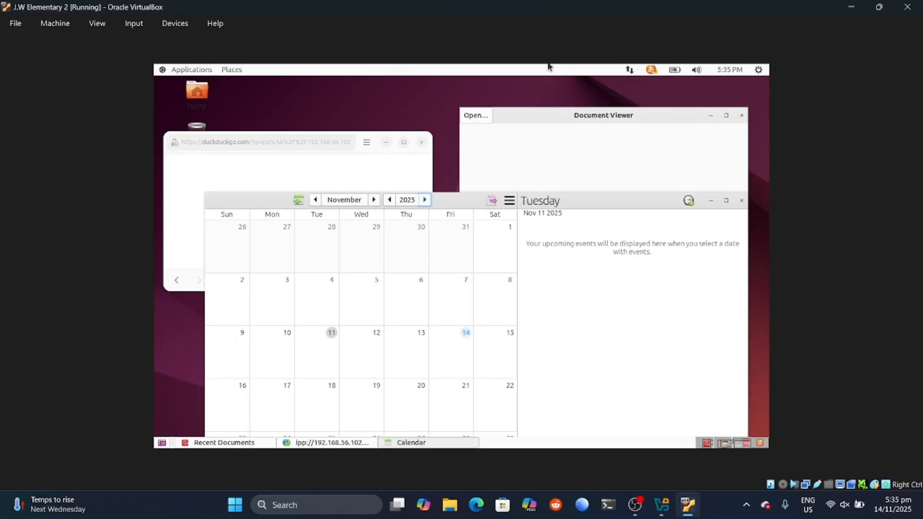
key(ctrl+alt+Down)
drag(567, 262, 258, 75)
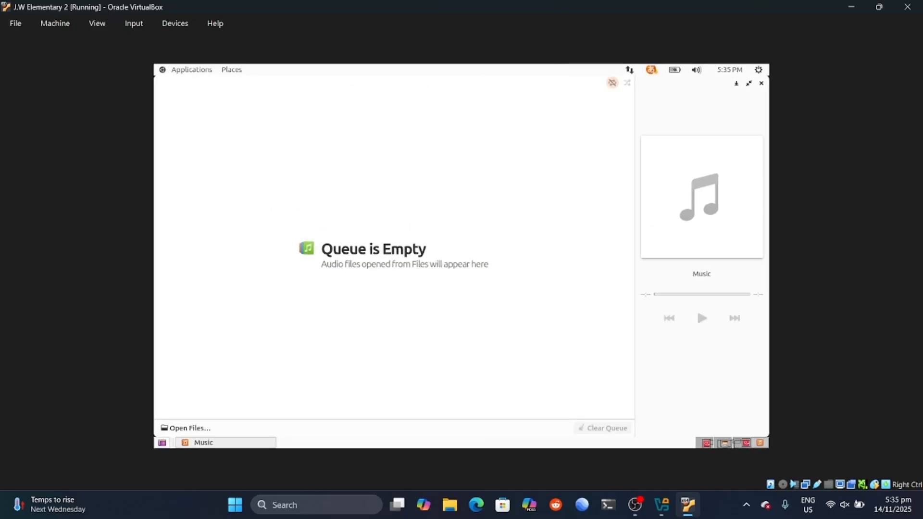
click(761, 84)
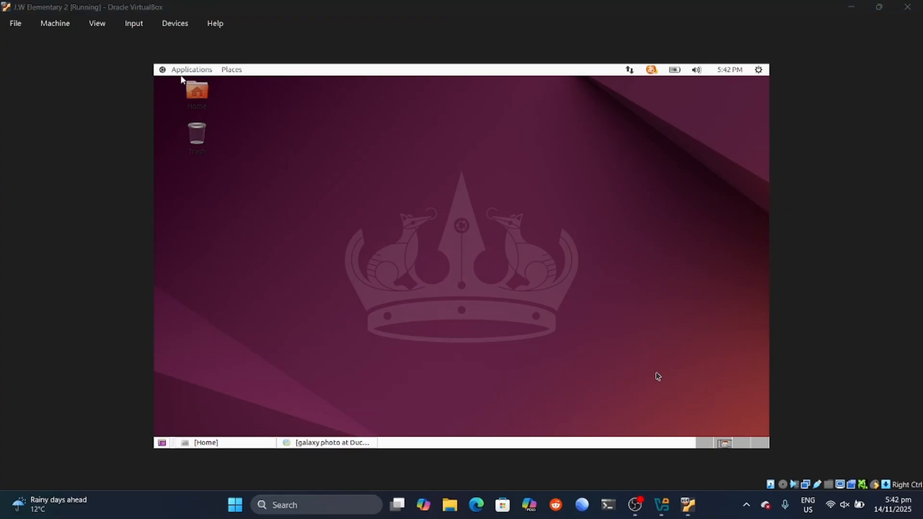
click(665, 371)
click(176, 68)
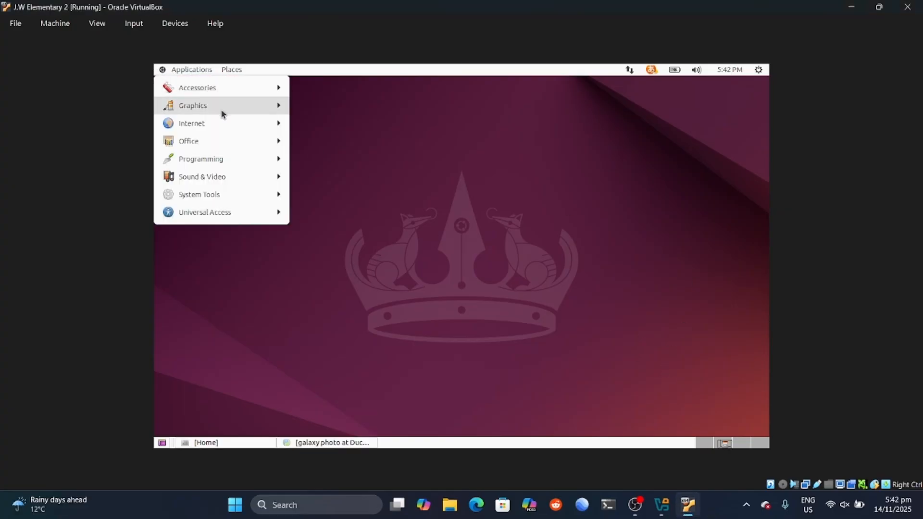
mouse_move(241, 198)
mouse_move(352, 200)
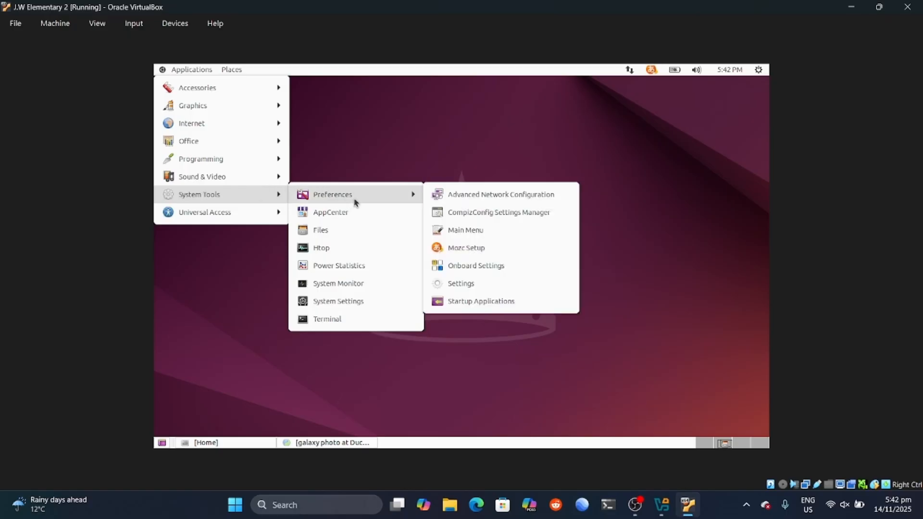
click(458, 213)
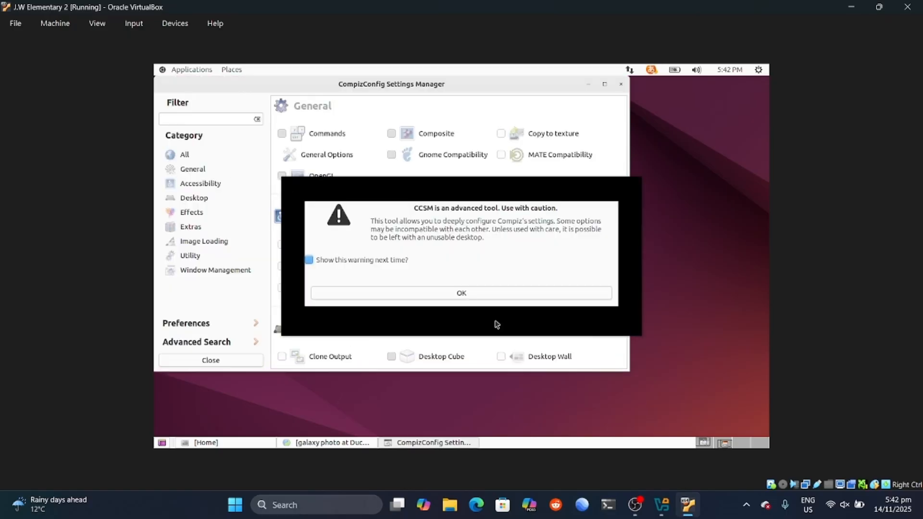
click(452, 294)
click(214, 185)
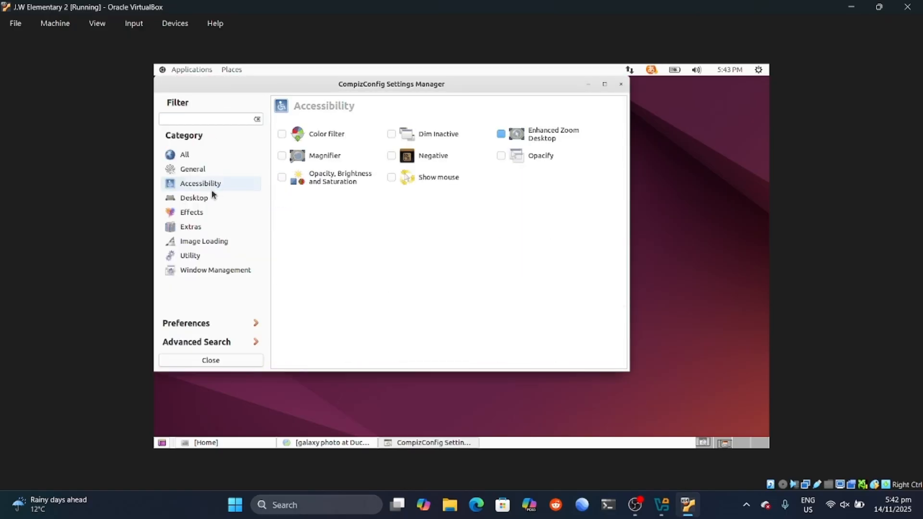
click(215, 197)
click(452, 134)
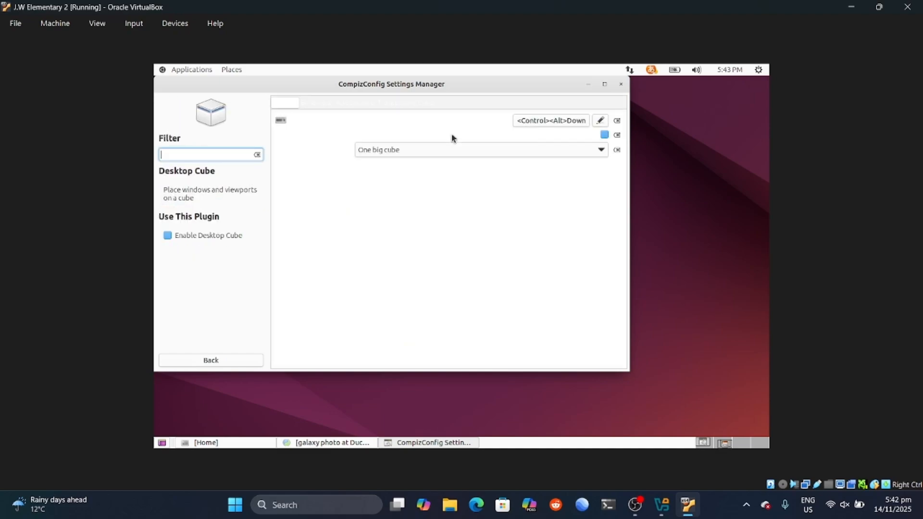
click(316, 104)
click(350, 103)
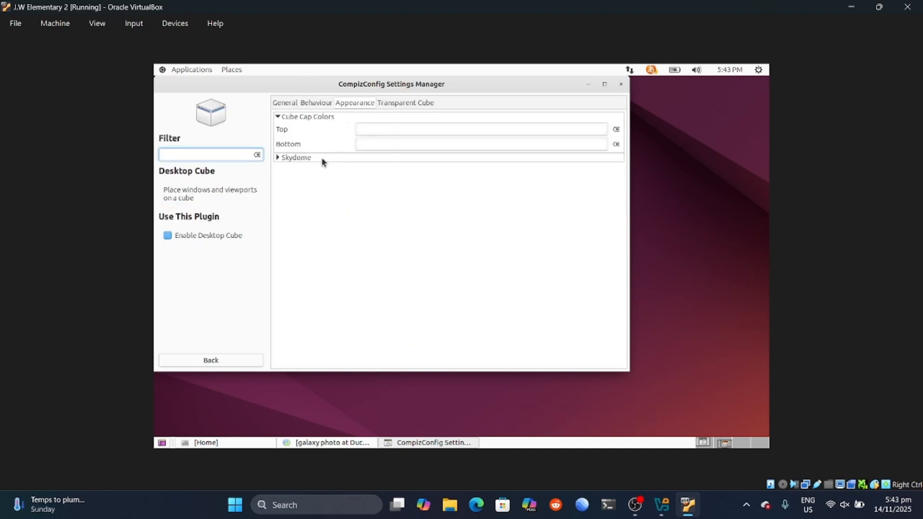
click(282, 158)
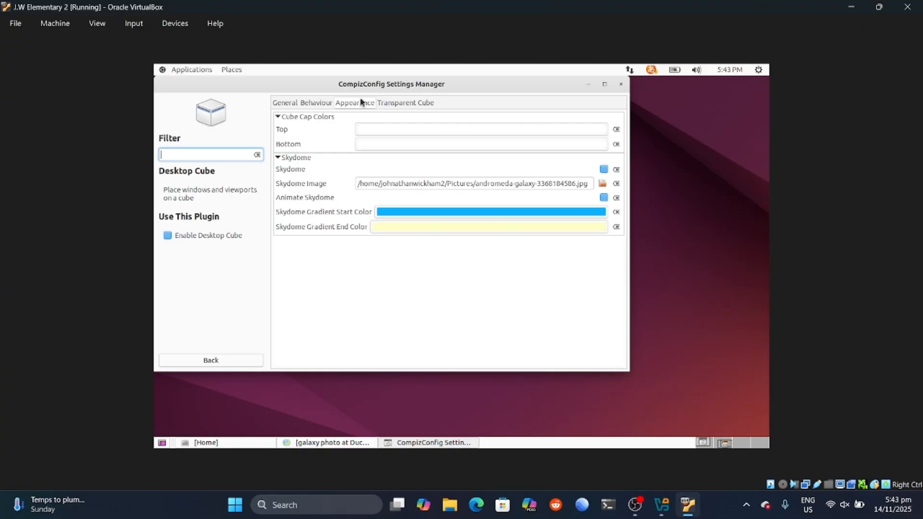
click(402, 104)
Step: Close CompizConfig and spin the 3D desktop cube over the starry skydome
click(620, 84)
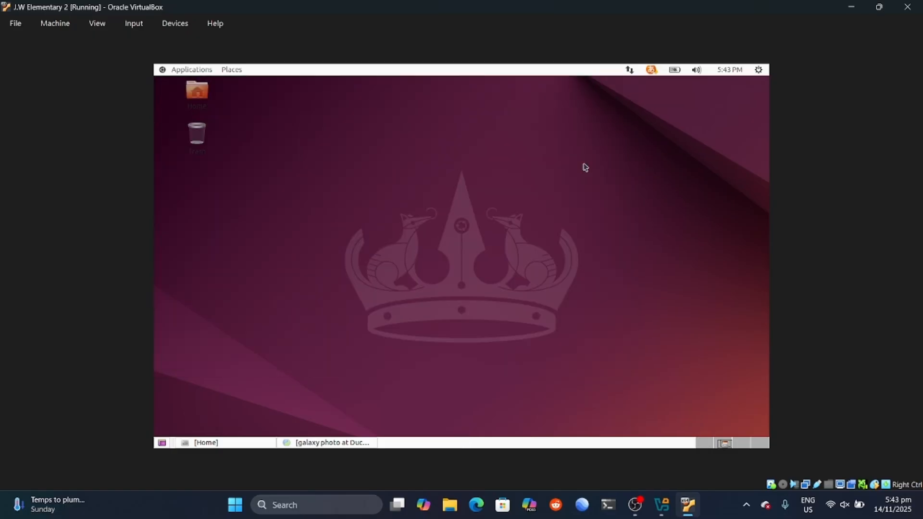
key(ctrl+alt+Down)
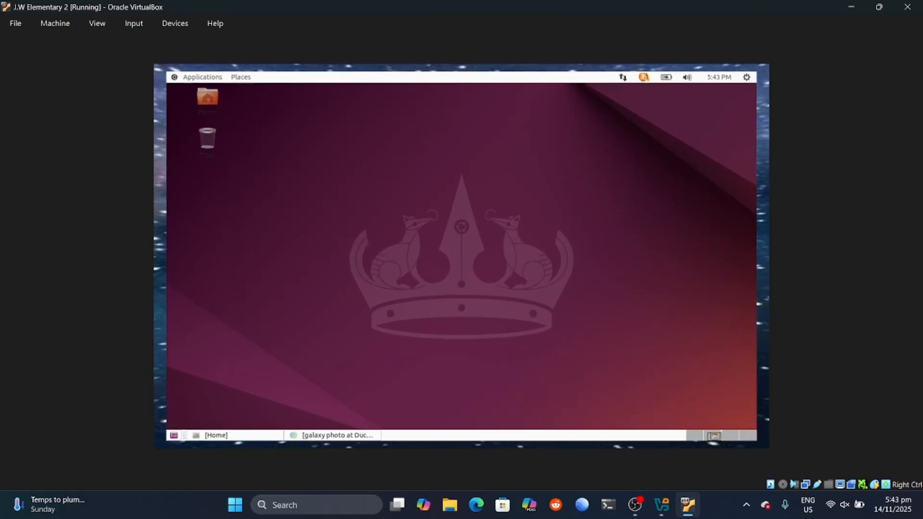
key(ctrl+alt+Down)
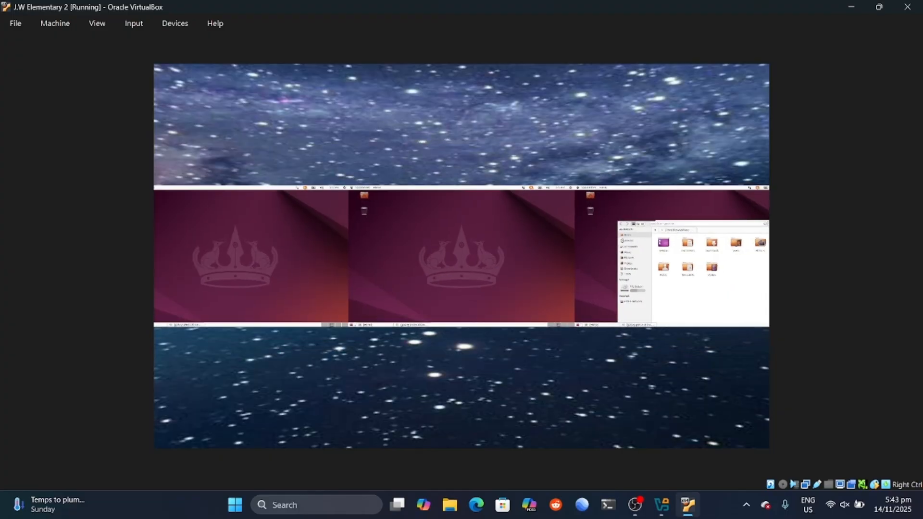
drag(461, 256, 406, 140)
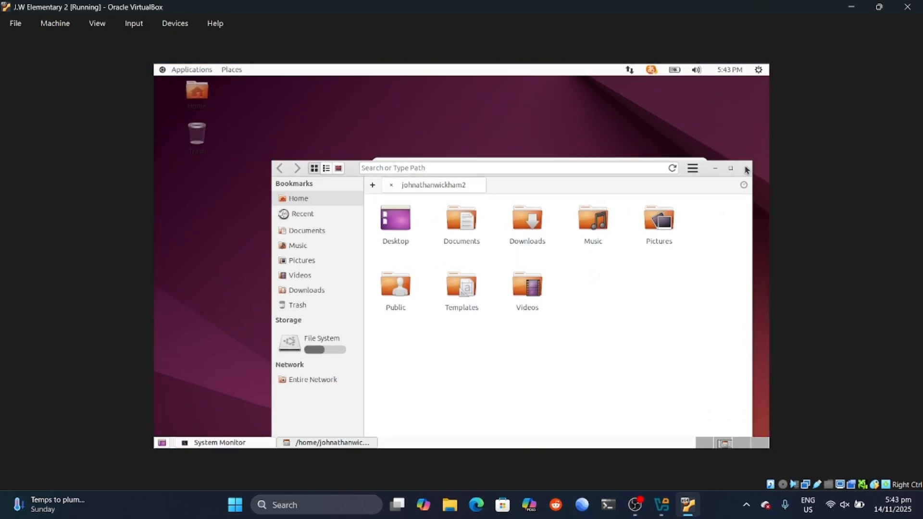
Step: Close the file manager and System Monitor windows
click(745, 167)
drag(413, 171, 385, 175)
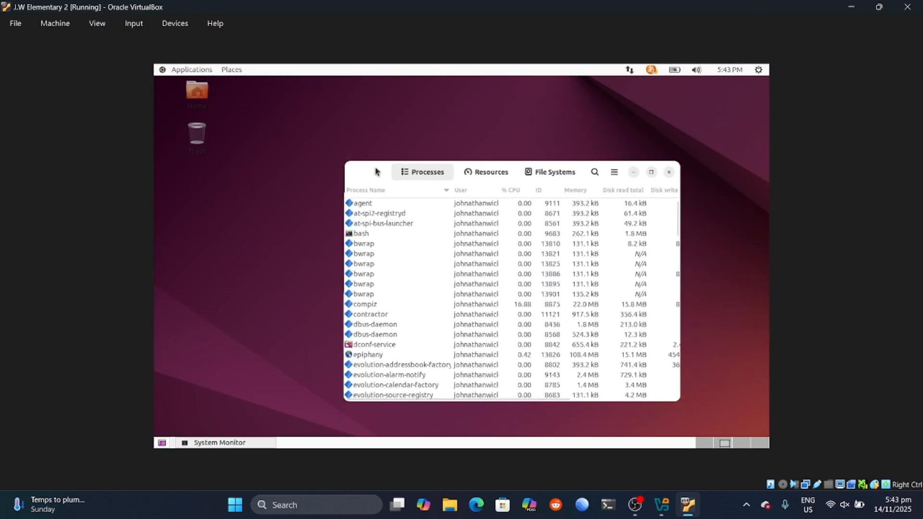
click(667, 172)
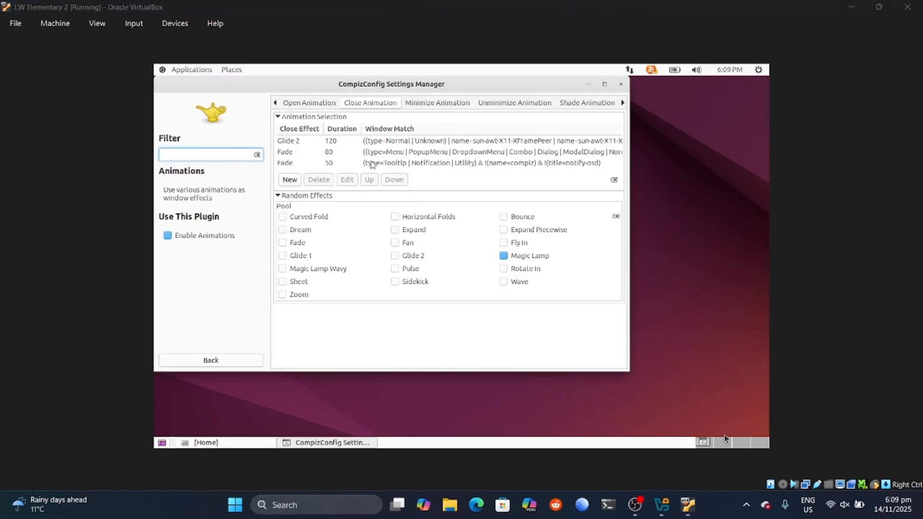
Step: Delete the Fade 80, Fade 50 and Glide 2 entries from the close effects list
click(678, 396)
click(315, 164)
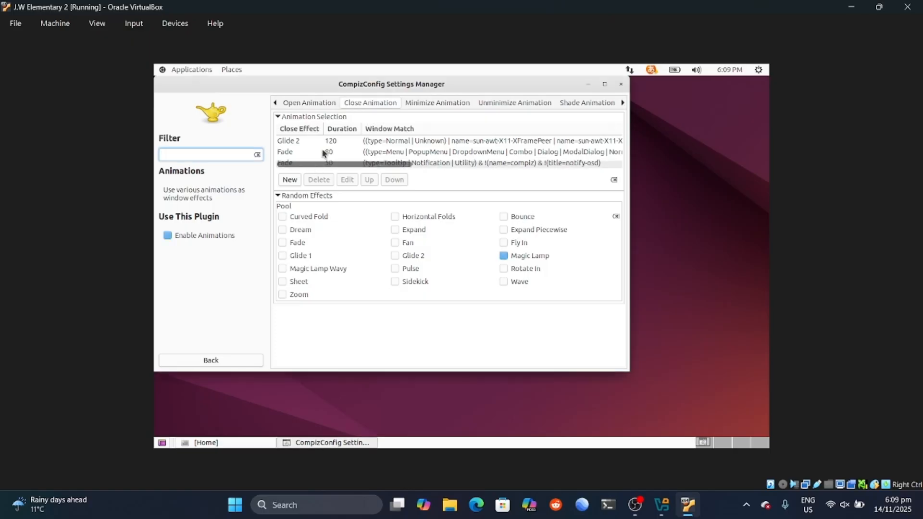
click(321, 155)
click(320, 180)
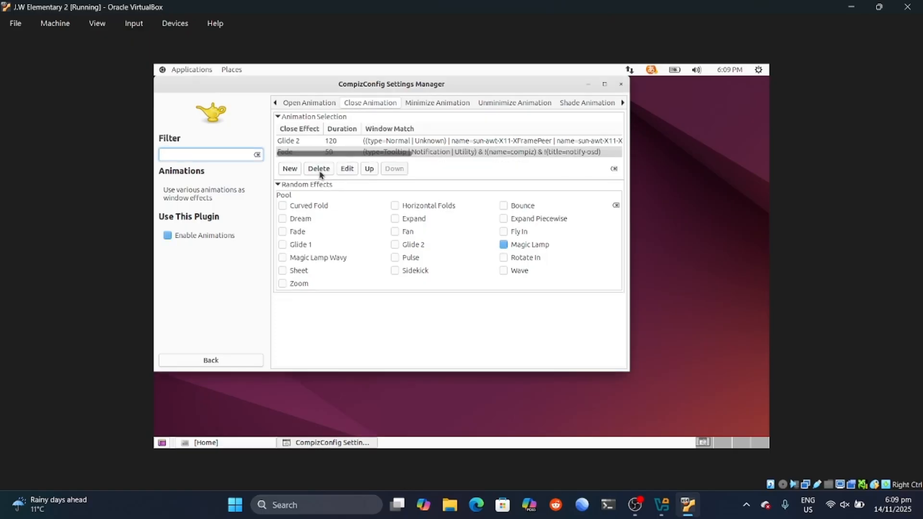
click(320, 170)
click(323, 154)
Step: Add a new close effect entry set to Fan with duration 400
click(295, 149)
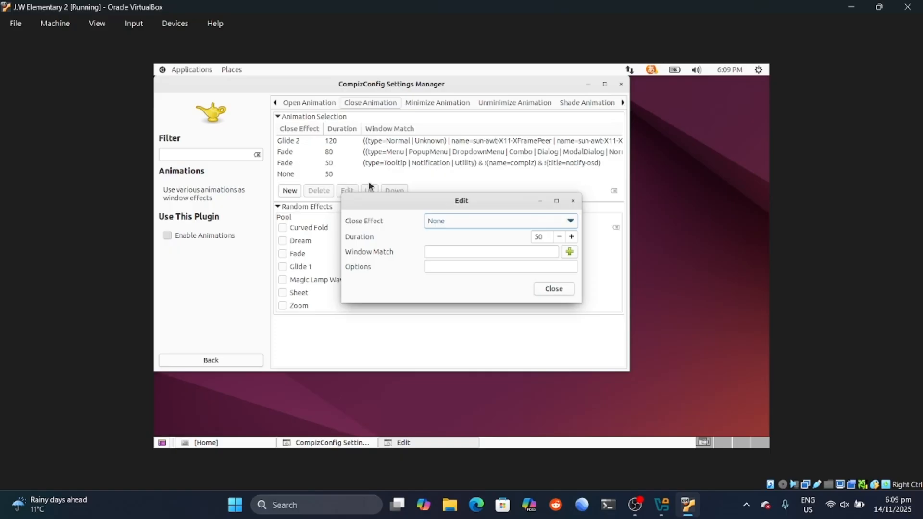
click(508, 224)
scroll(534, 298, down, 3)
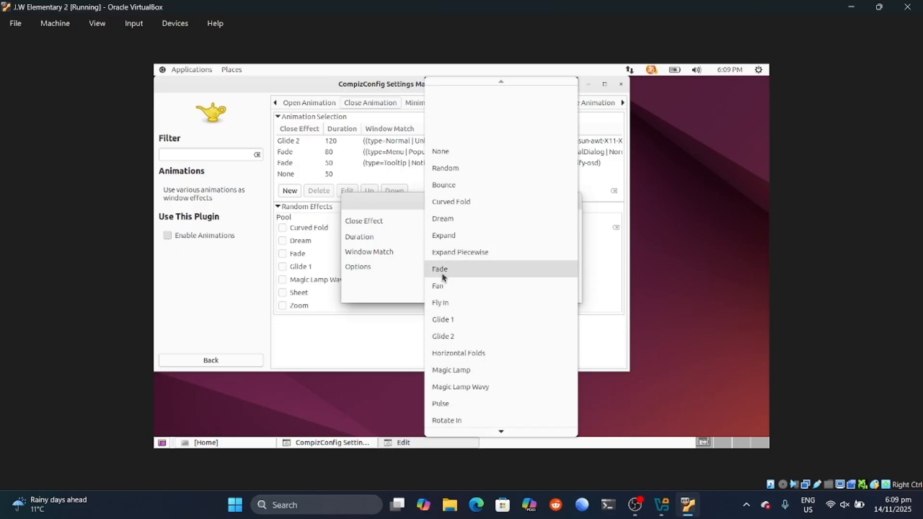
scroll(462, 244, down, 2)
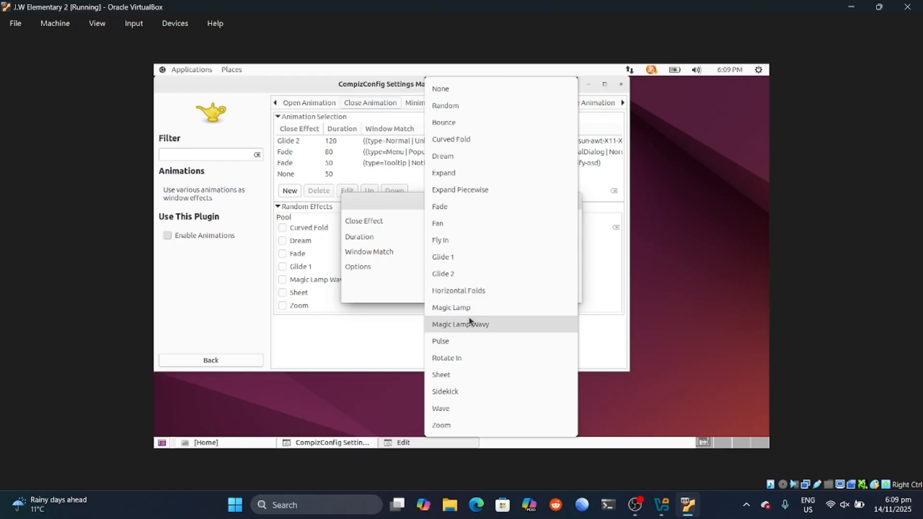
click(454, 224)
click(573, 237)
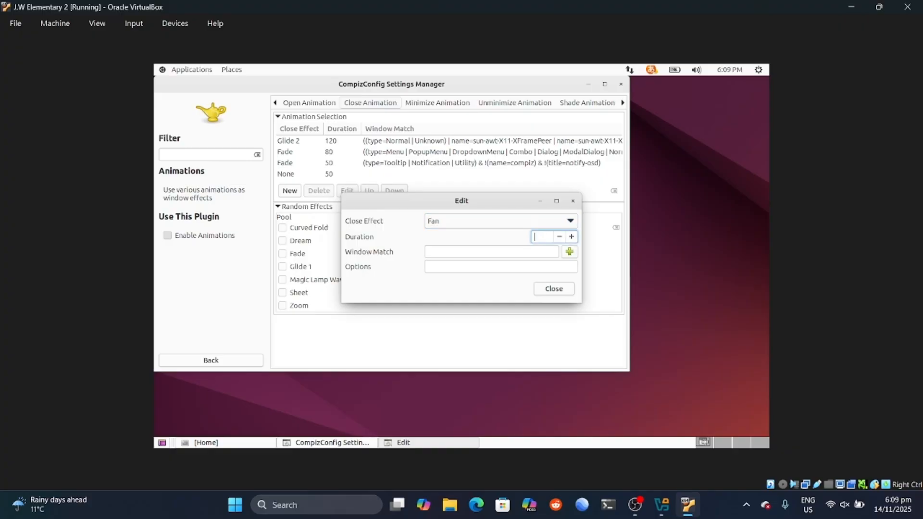
click(468, 251)
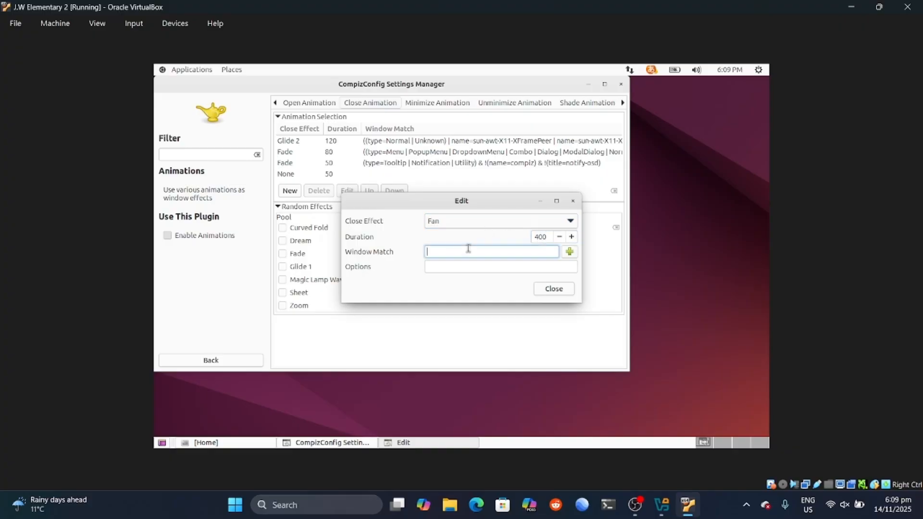
Step: Move the Edit dialog aside, close it, and view the Open Animation list
drag(496, 201, 610, 254)
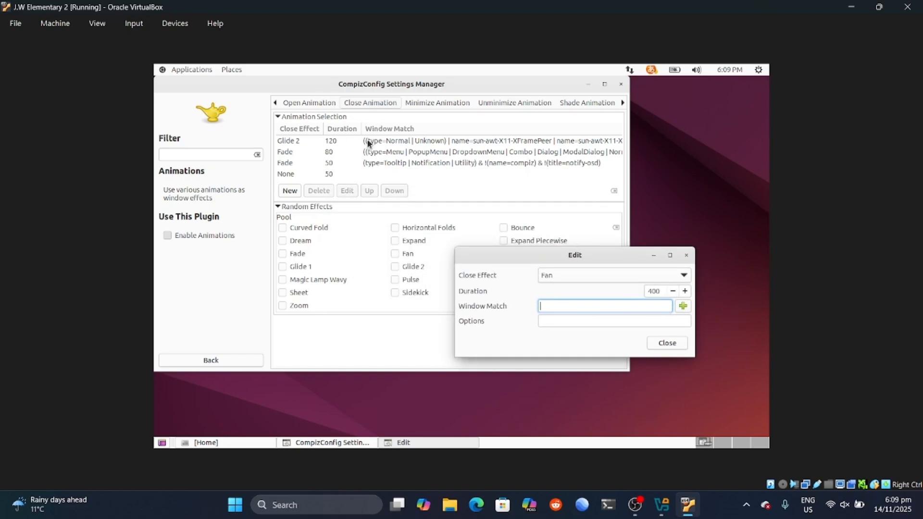
click(653, 255)
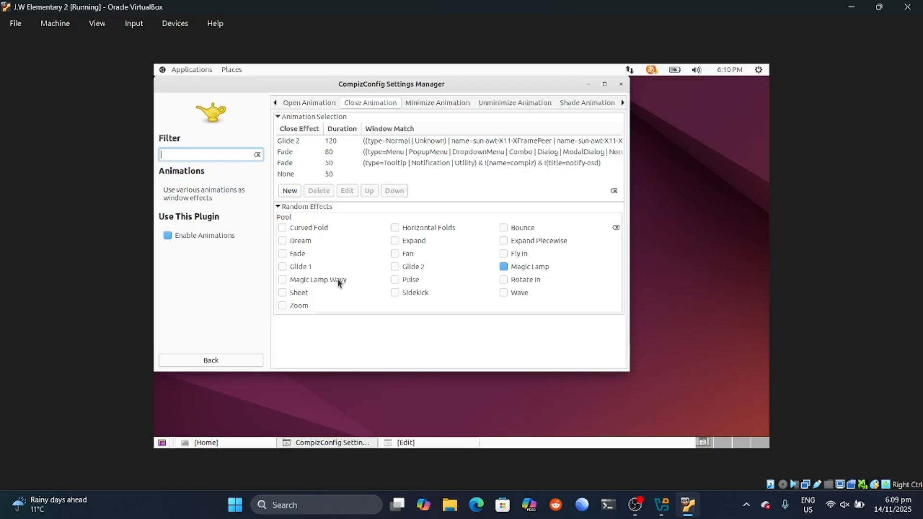
click(412, 441)
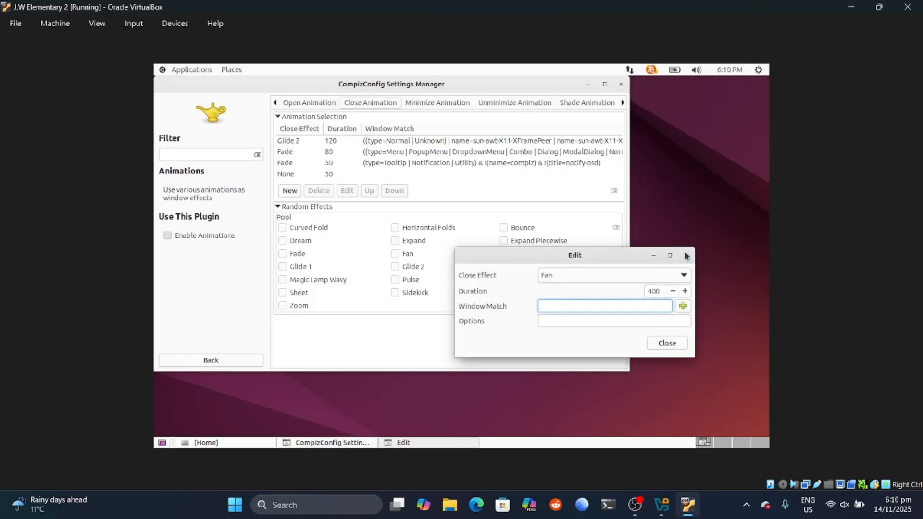
key(Escape)
click(314, 104)
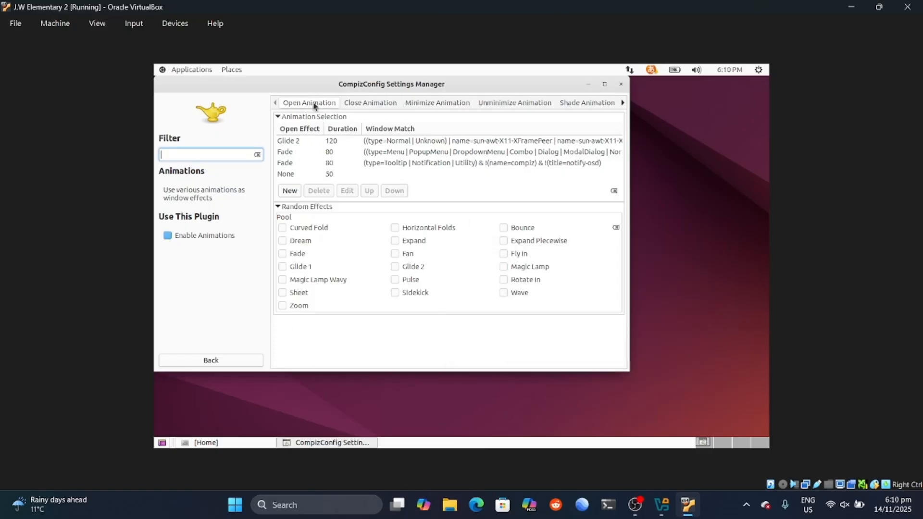
Step: Copy the Window Match rule from the Zoom minimize effect entry
click(369, 142)
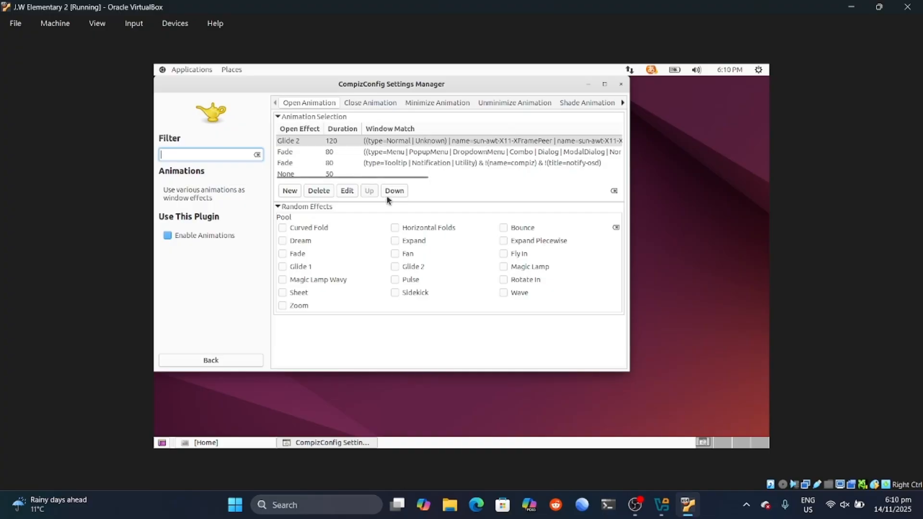
drag(401, 177, 363, 196)
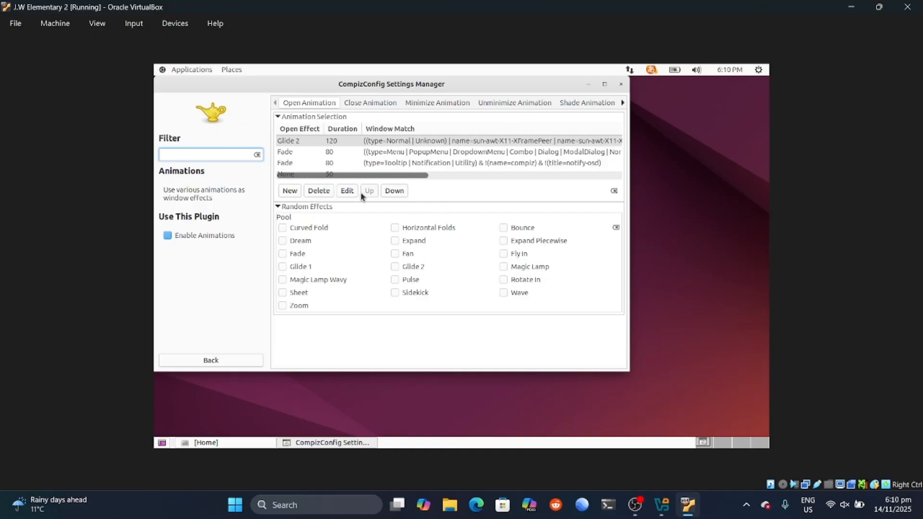
click(426, 102)
double_click(365, 141)
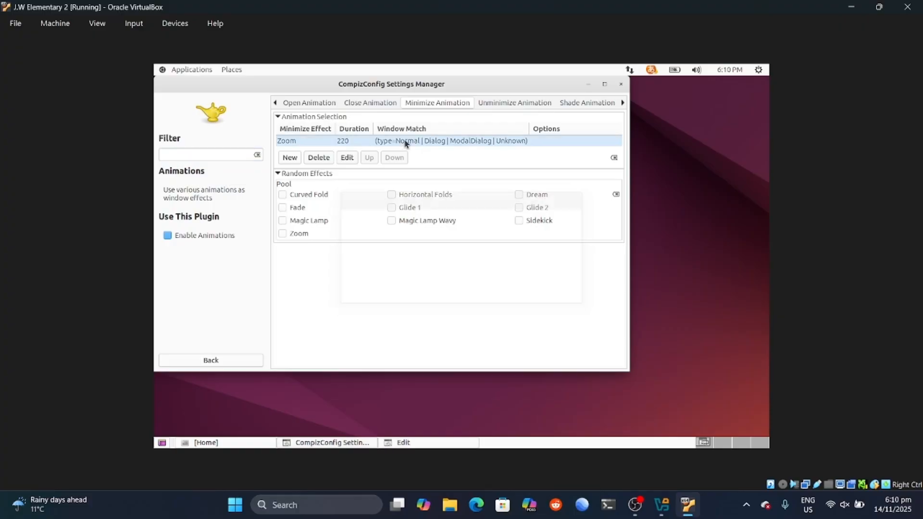
click(429, 251)
drag(528, 255, 576, 253)
right_click(512, 255)
click(553, 287)
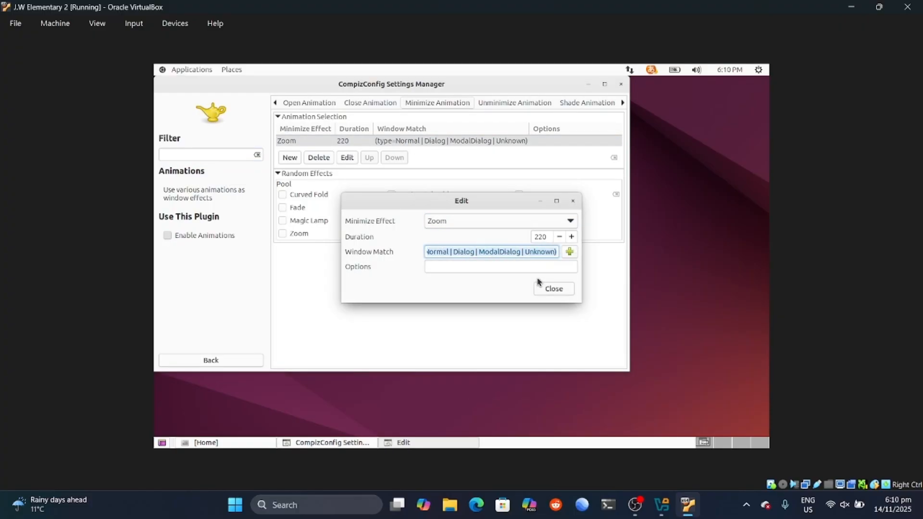
click(554, 288)
Step: Delete the Fade 50, Fade 80 and Glide 2 close effect entries
click(380, 102)
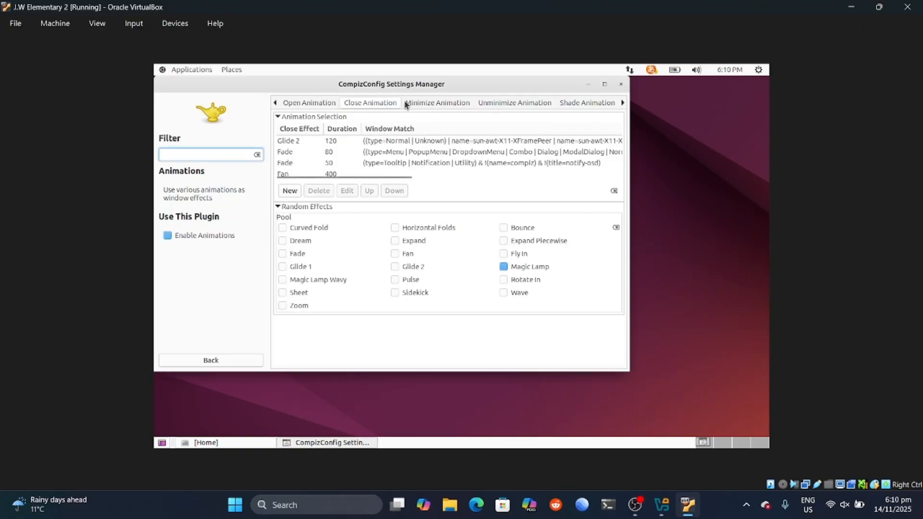
click(335, 153)
click(347, 162)
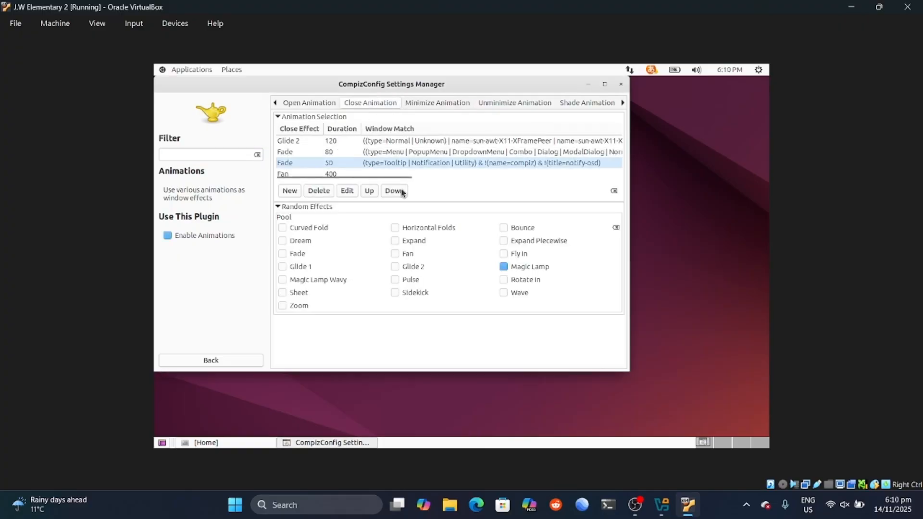
click(319, 191)
click(335, 155)
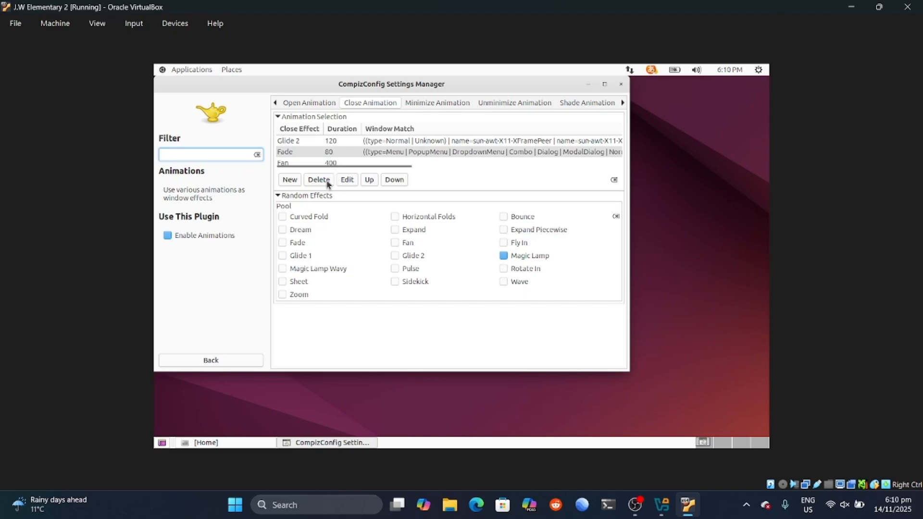
click(327, 184)
click(324, 141)
click(322, 168)
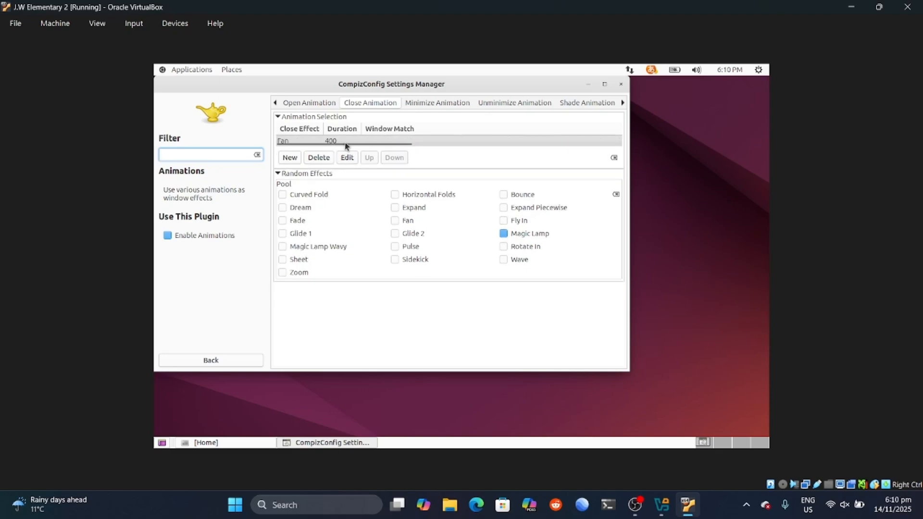
Step: Paste the copied rule into the Fan entry's Window Match and save it
click(347, 156)
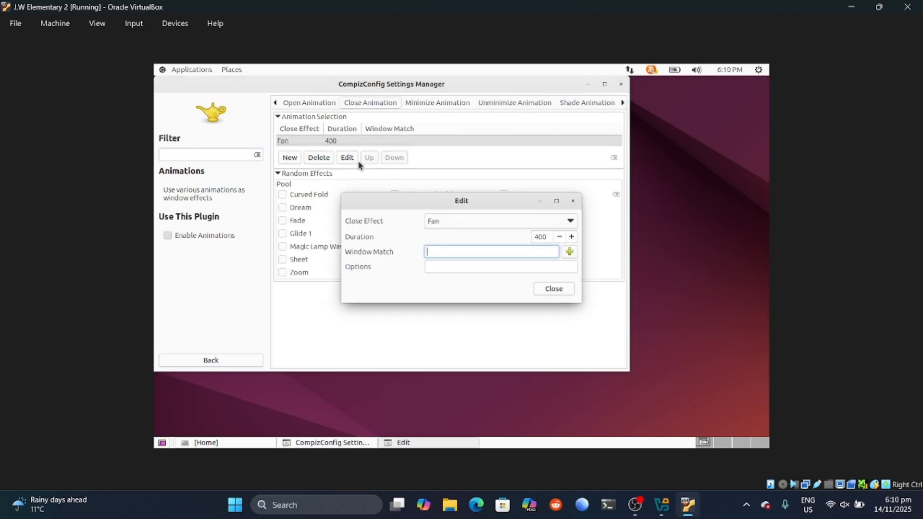
right_click(454, 252)
click(479, 292)
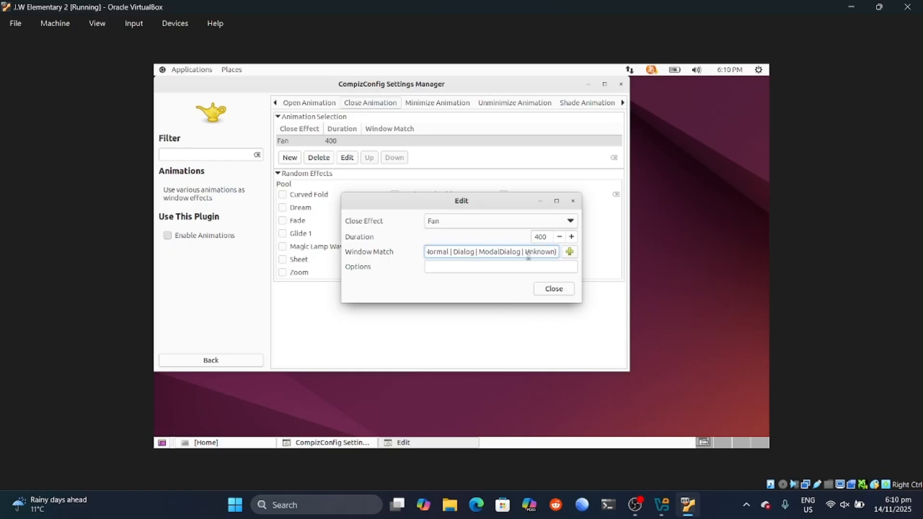
click(559, 295)
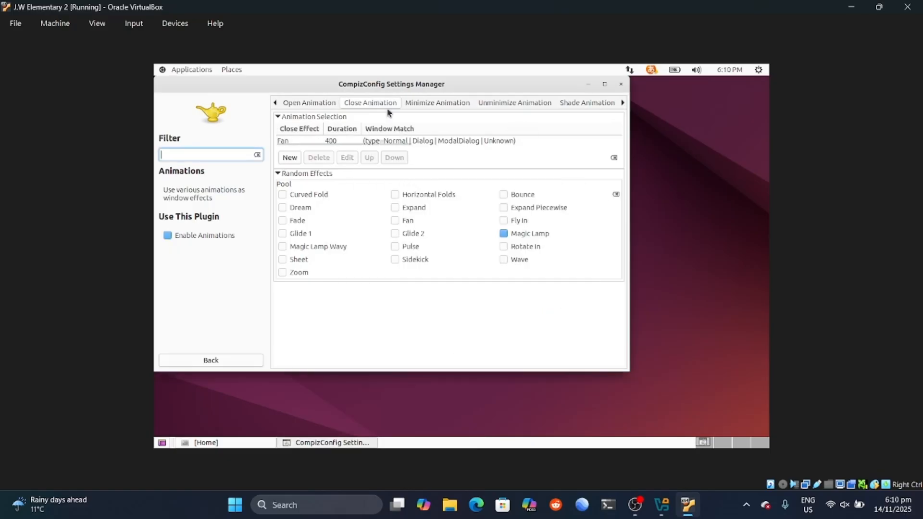
drag(536, 78, 551, 107)
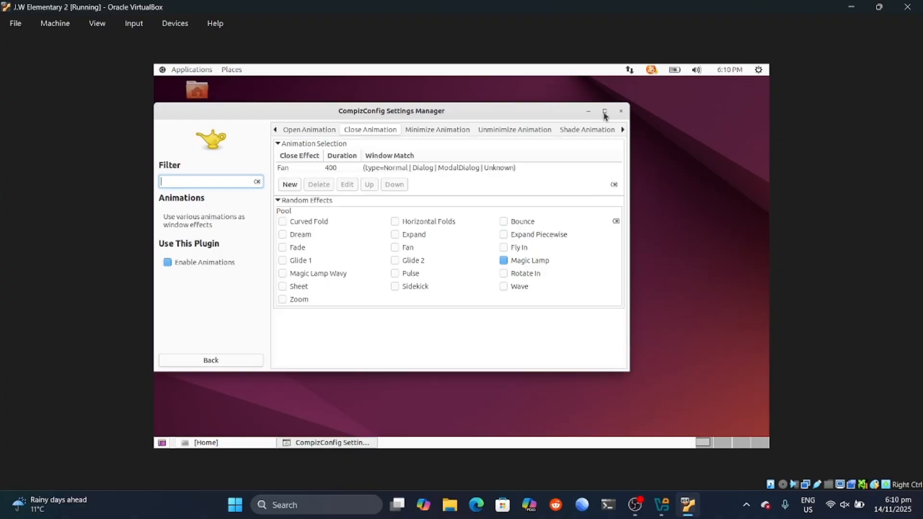
Step: Close CompizConfig, then open and close a maximized Document Viewer to preview Fan
click(606, 114)
click(759, 87)
click(197, 71)
click(327, 199)
click(210, 71)
mouse_move(192, 106)
click(313, 104)
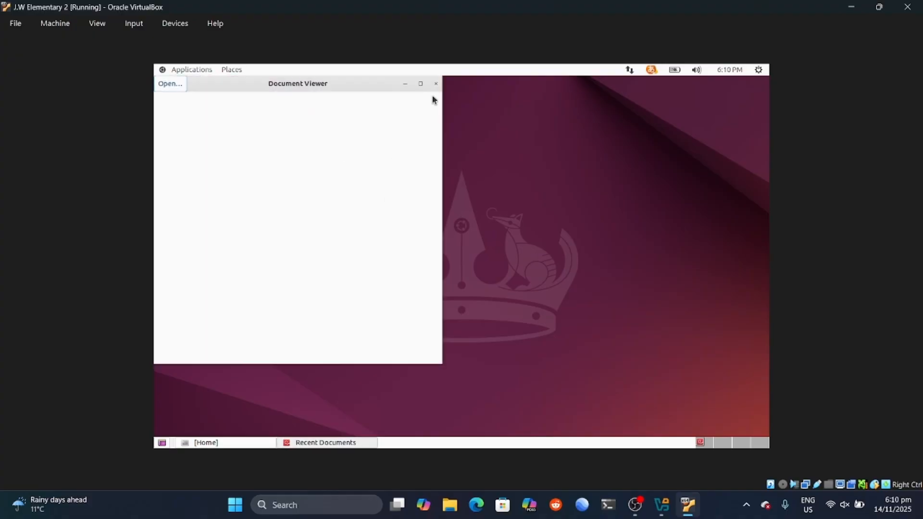
click(421, 85)
click(764, 85)
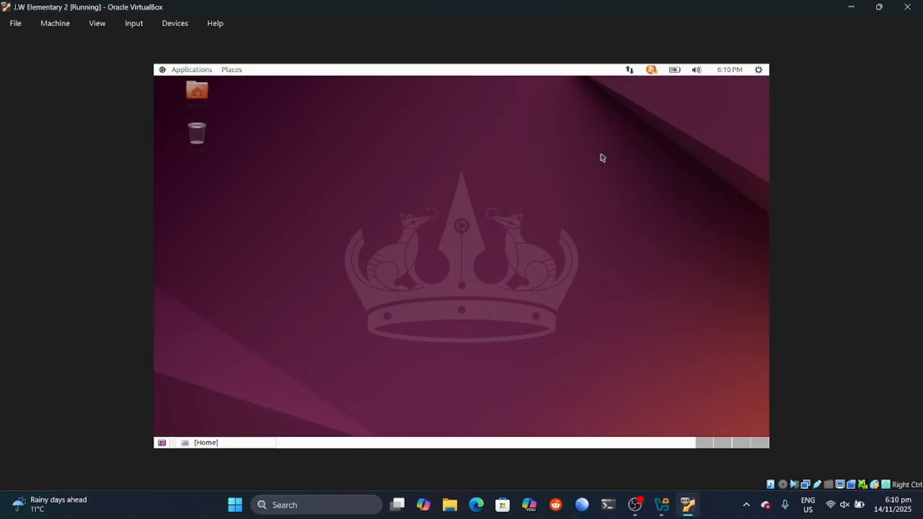
Step: Relaunch CompizConfig Settings Manager from System Tools > Preferences
click(184, 72)
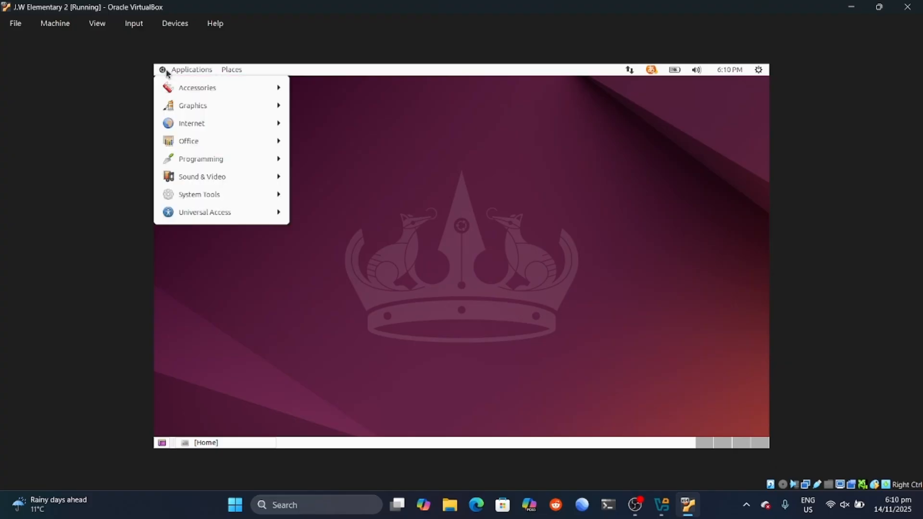
mouse_move(278, 195)
mouse_move(331, 195)
click(482, 211)
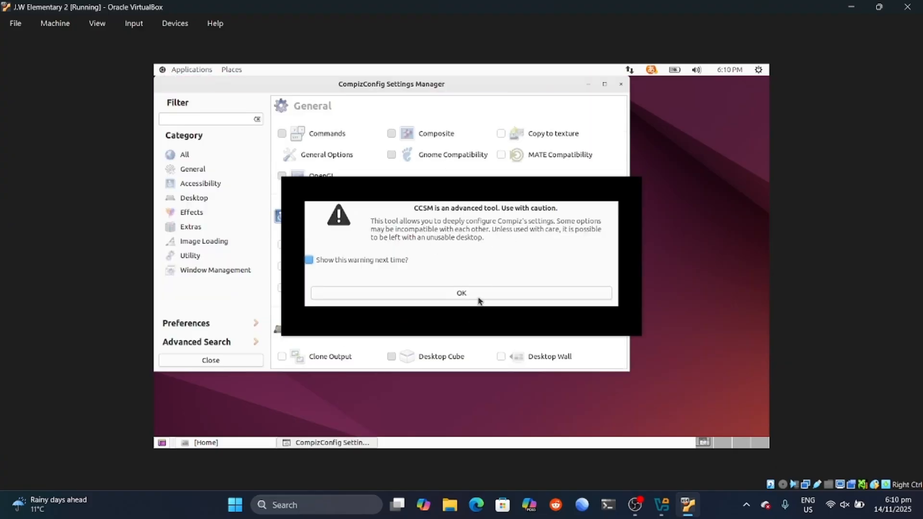
Step: Dismiss the warning and show the Effects > Animations Close Animation settings
click(478, 297)
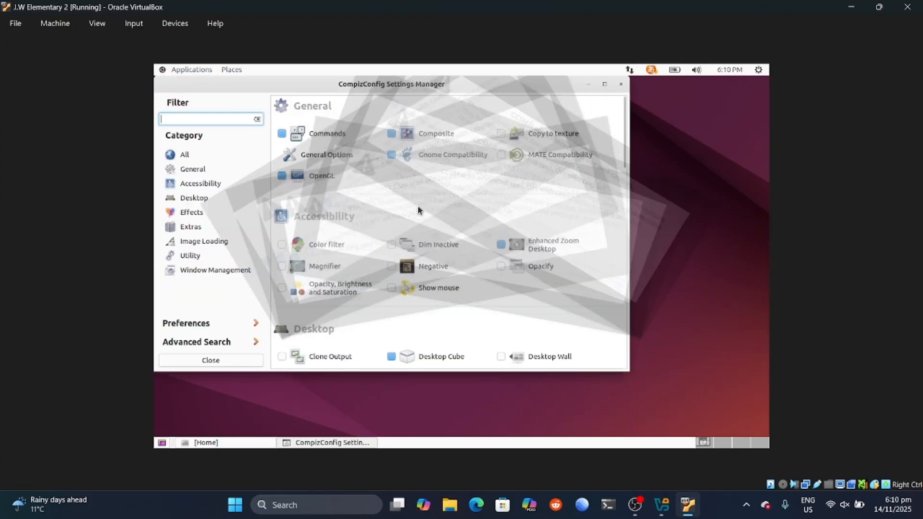
click(200, 183)
click(192, 210)
click(420, 138)
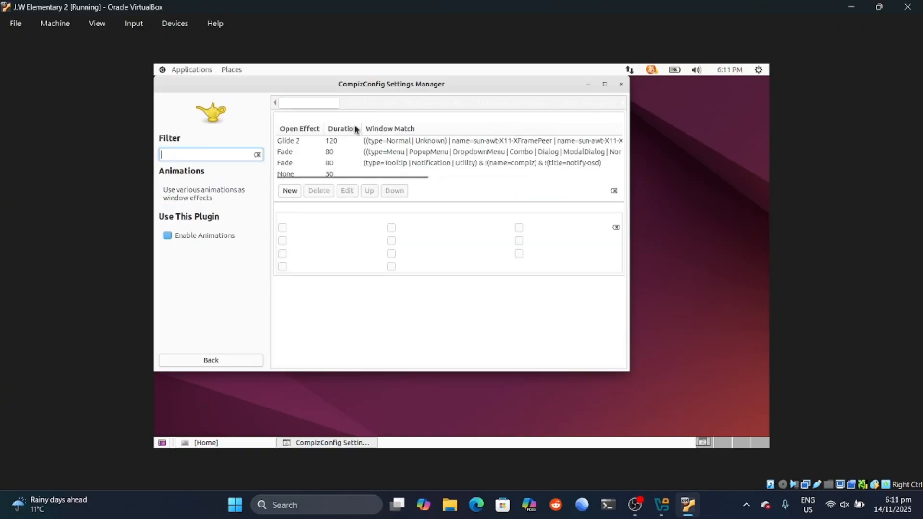
click(358, 105)
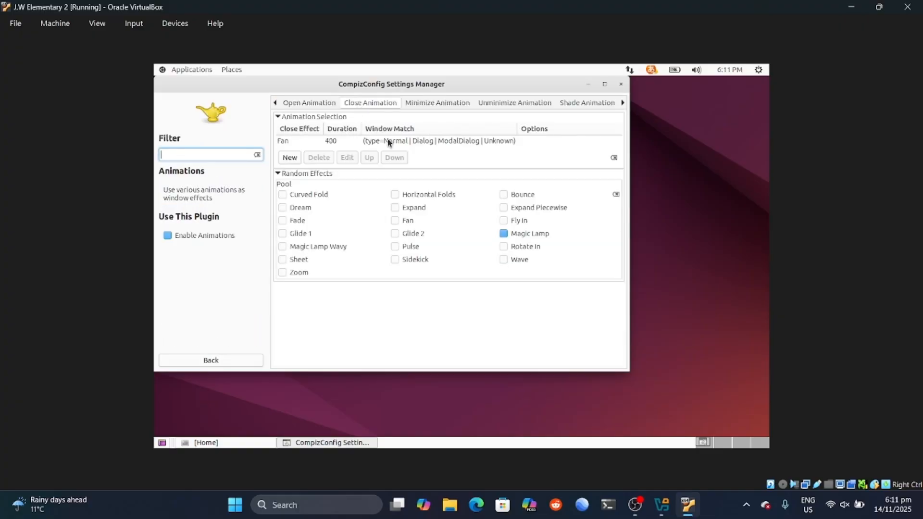
Step: Change the Fan close effect to Wave, then to Sidekick
double_click(388, 141)
click(500, 221)
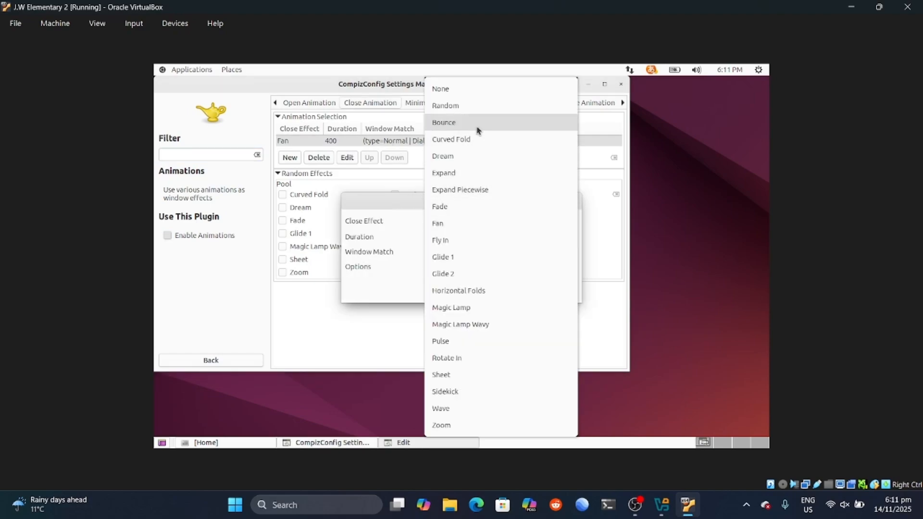
click(471, 409)
click(566, 289)
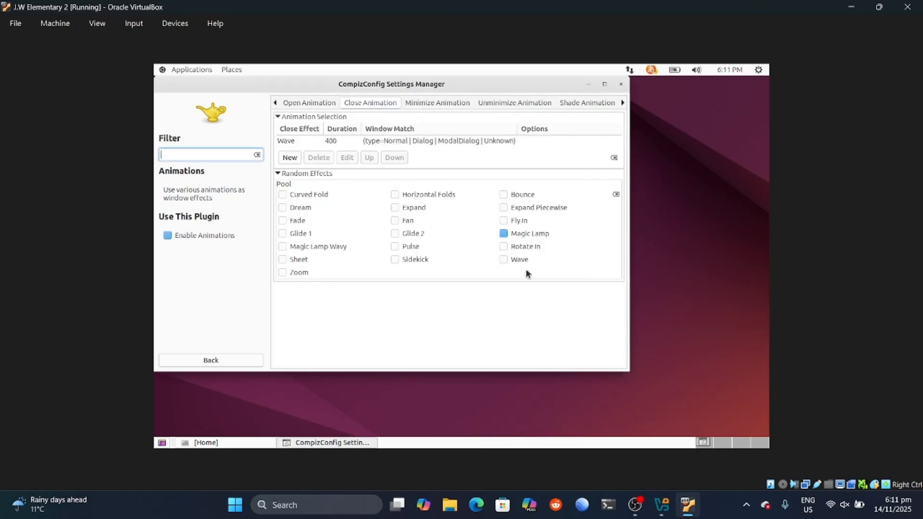
double_click(353, 144)
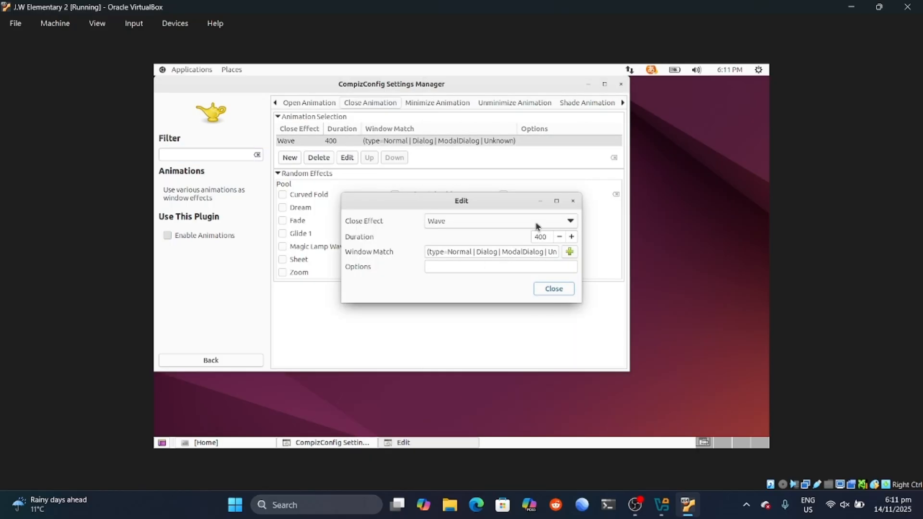
click(537, 227)
click(474, 212)
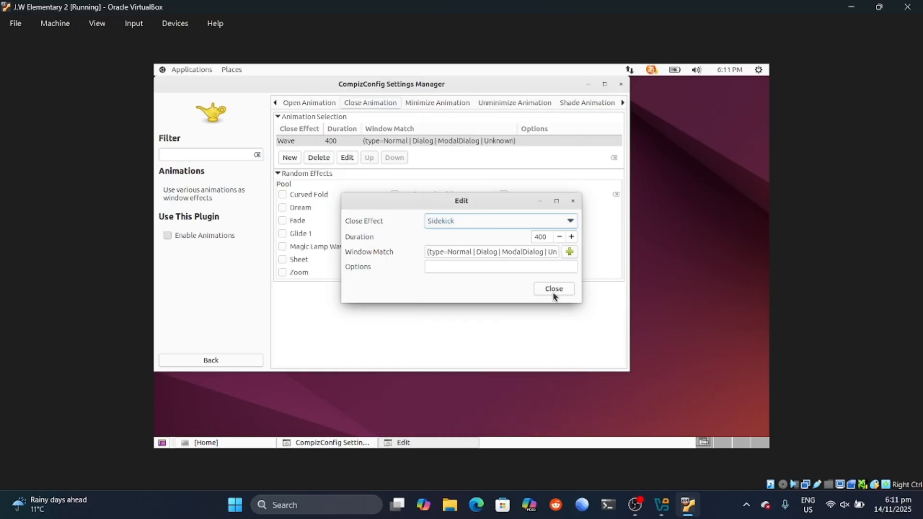
click(554, 289)
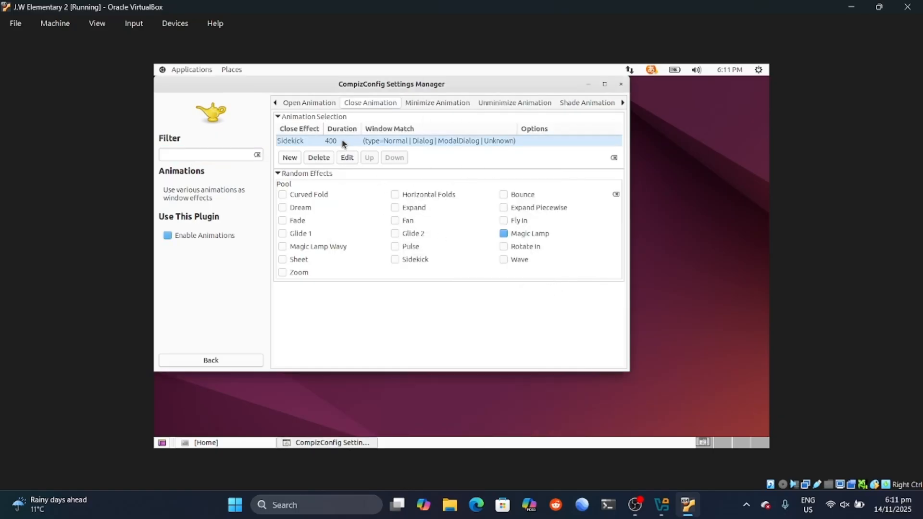
Step: Switch the close effect entry to Magic Lamp Wavy
click(346, 157)
click(470, 224)
scroll(467, 199, up, 1)
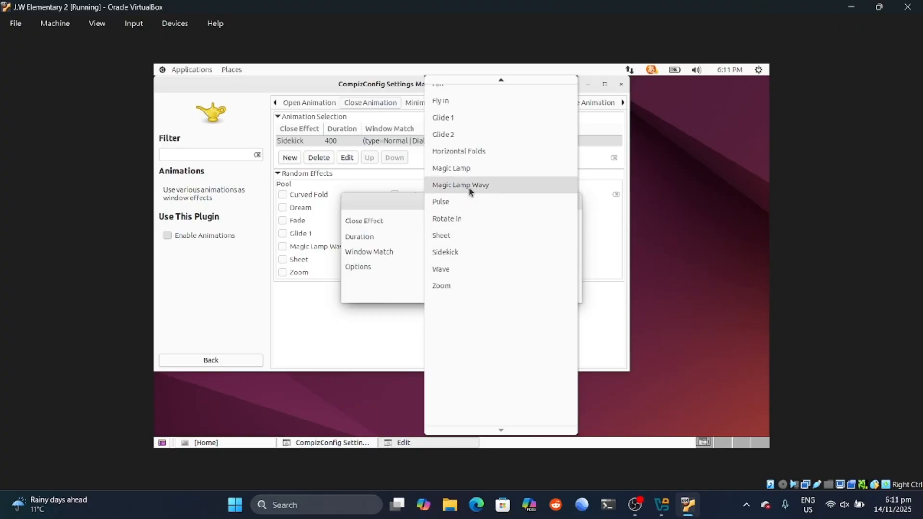
click(467, 192)
click(549, 288)
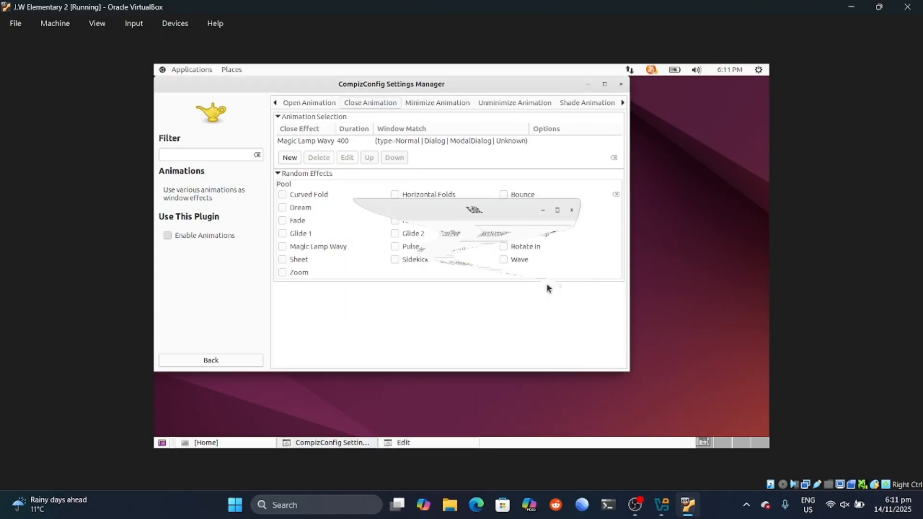
Step: Maximize and close CompizConfig to preview Magic Lamp Wavy, then reopen the applications list
click(610, 85)
click(761, 86)
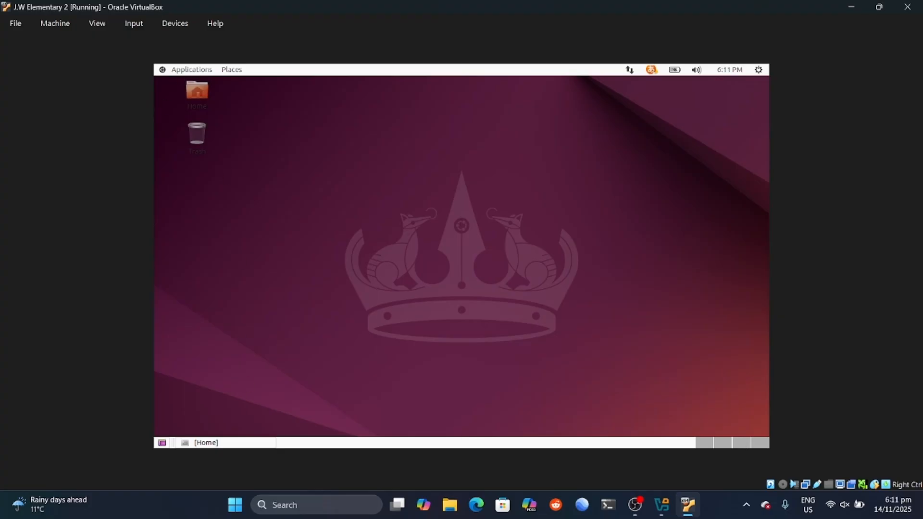
click(196, 73)
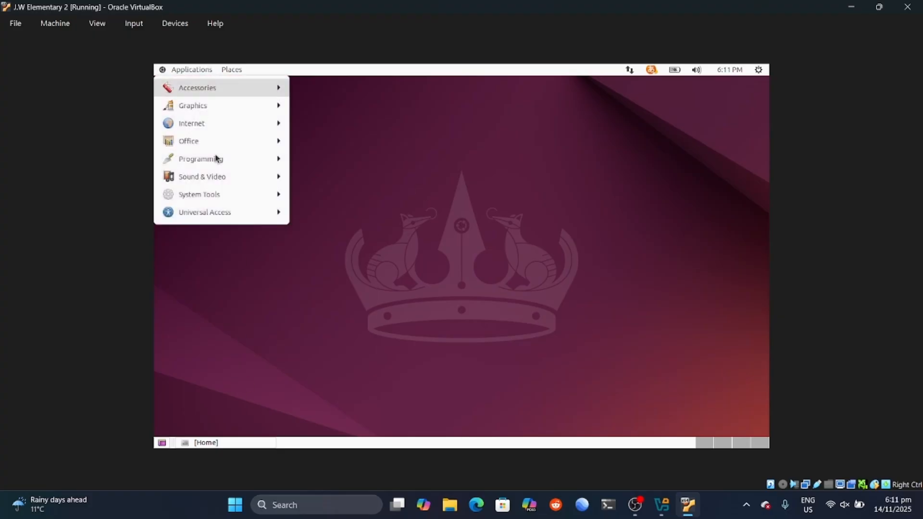
click(768, 341)
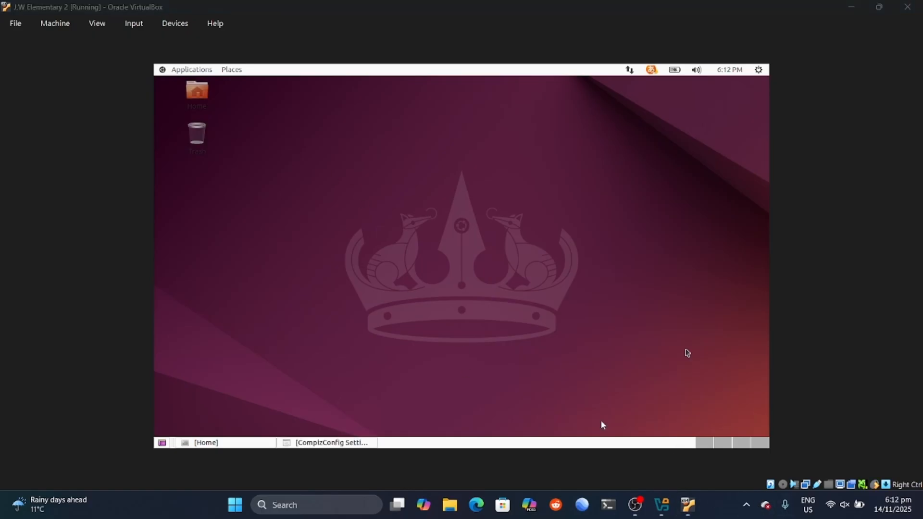
click(214, 68)
Step: Bring up CompizConfig and look over the Close and Minimize animation settings
mouse_move(272, 195)
mouse_move(360, 197)
click(486, 212)
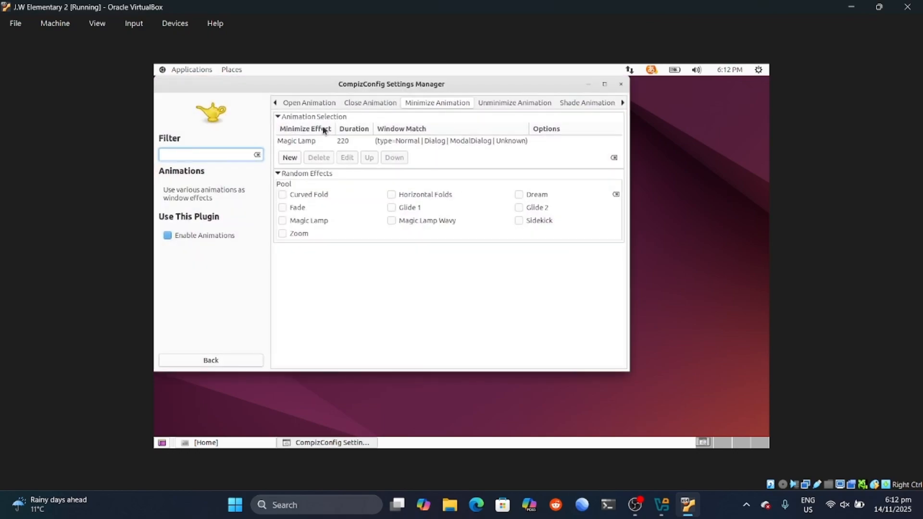
click(392, 100)
click(413, 101)
Step: Minimize and restore the settings window three times to preview the Magic Lamp animation
click(589, 85)
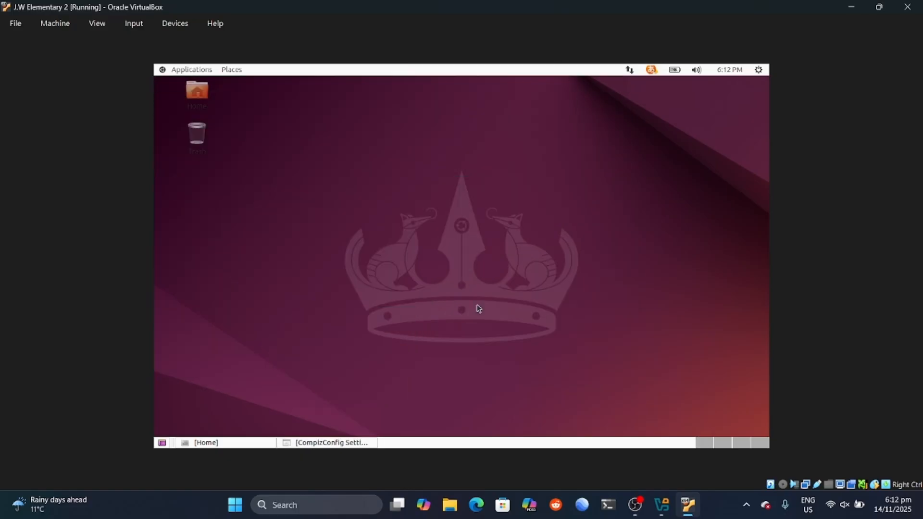
click(352, 443)
click(588, 85)
click(344, 442)
click(588, 85)
click(321, 442)
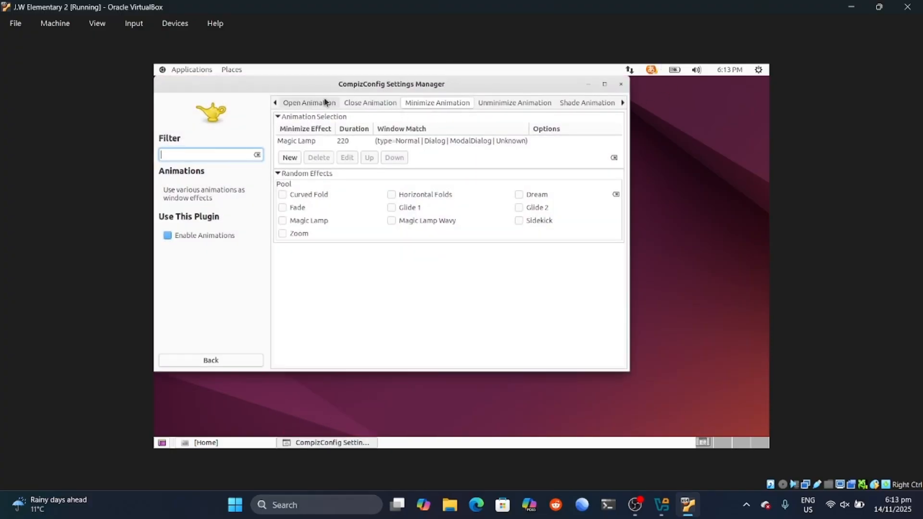
Step: Change the Glide 2 unminimize entry's effect to Dream and save it
click(511, 103)
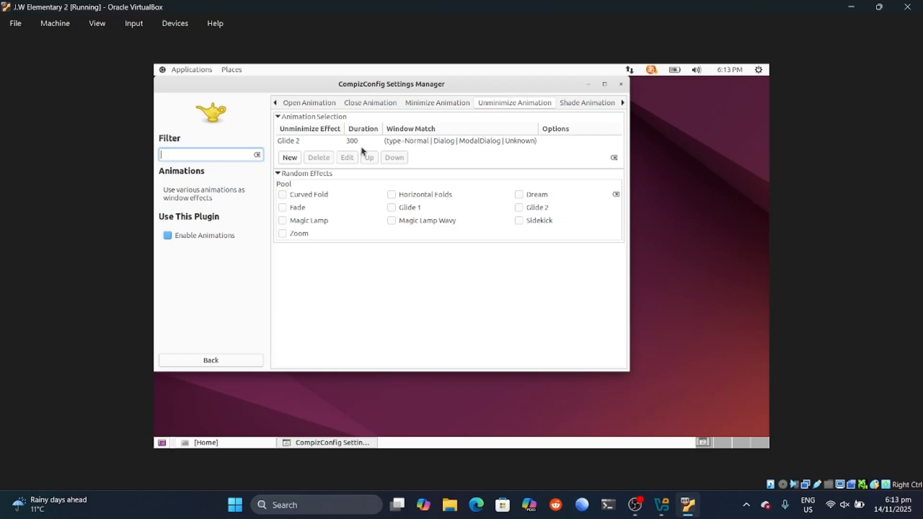
double_click(341, 143)
click(473, 224)
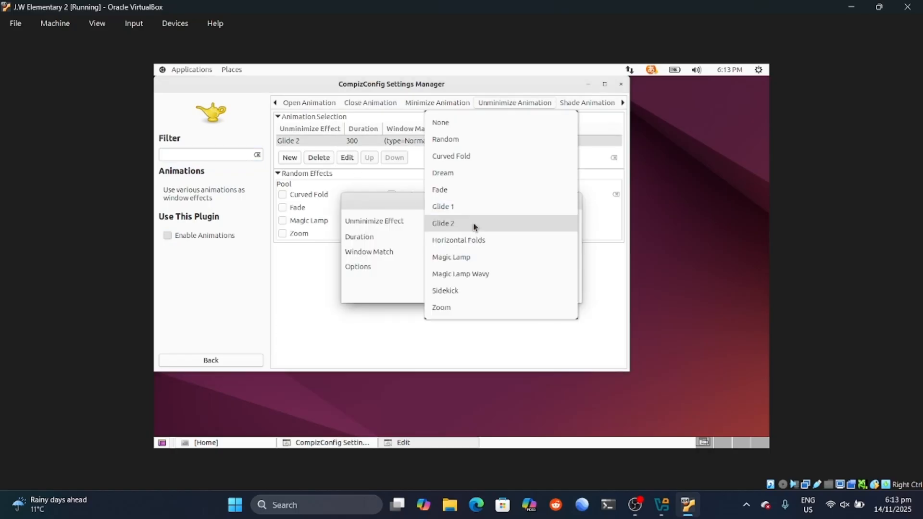
click(475, 174)
click(553, 288)
Step: Preview the Dream unminimize, close the Home terminal window, and restore the settings window
click(588, 84)
click(336, 442)
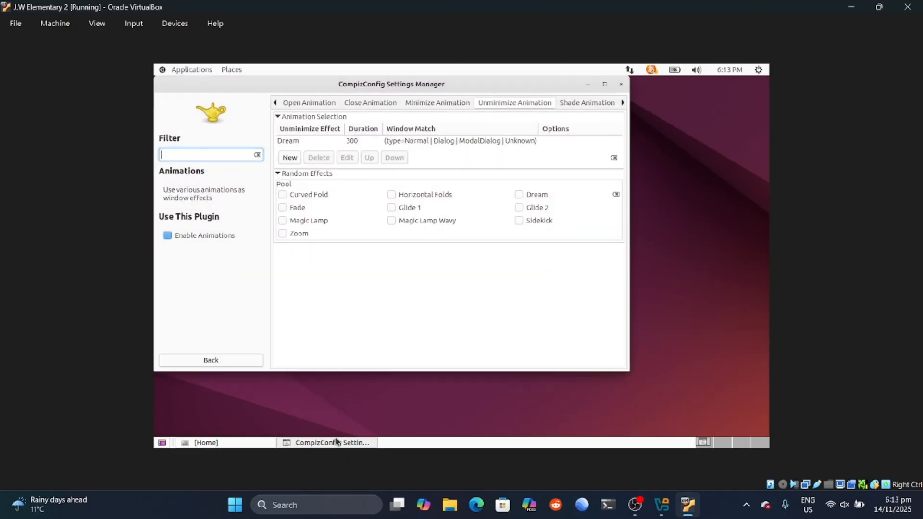
click(587, 87)
click(226, 443)
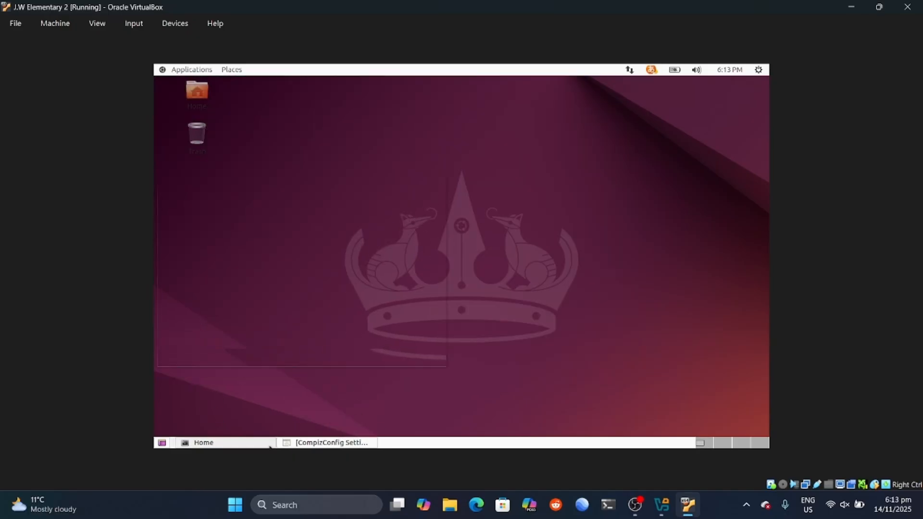
click(440, 181)
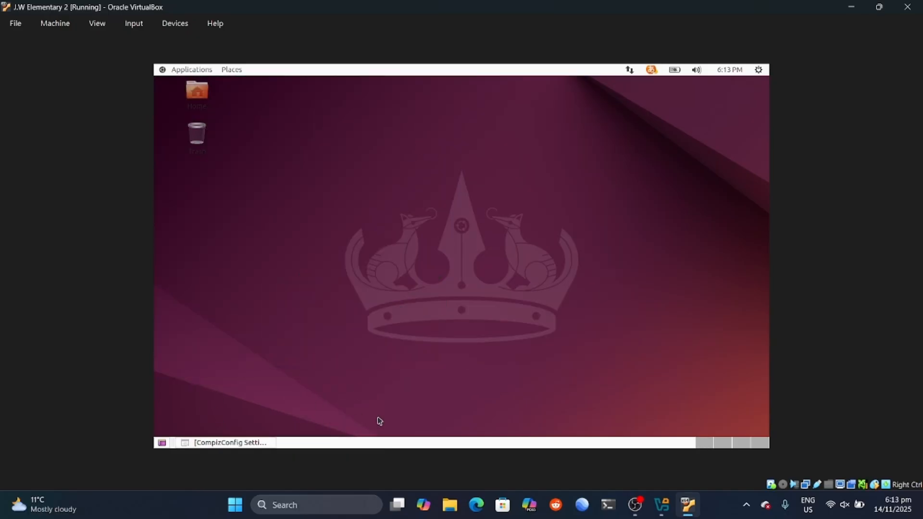
click(272, 443)
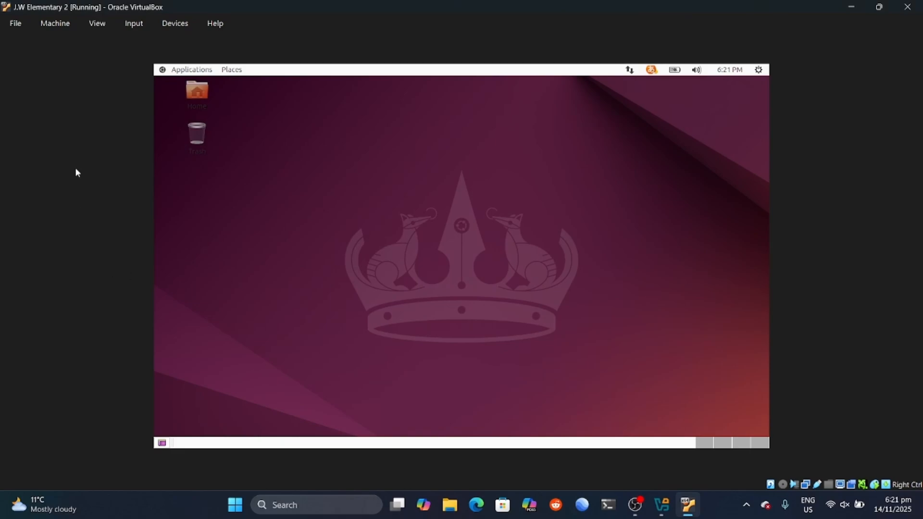
Step: Launch CompizConfig Settings Manager from the applications list and dismiss the caution warning
click(182, 72)
mouse_move(241, 194)
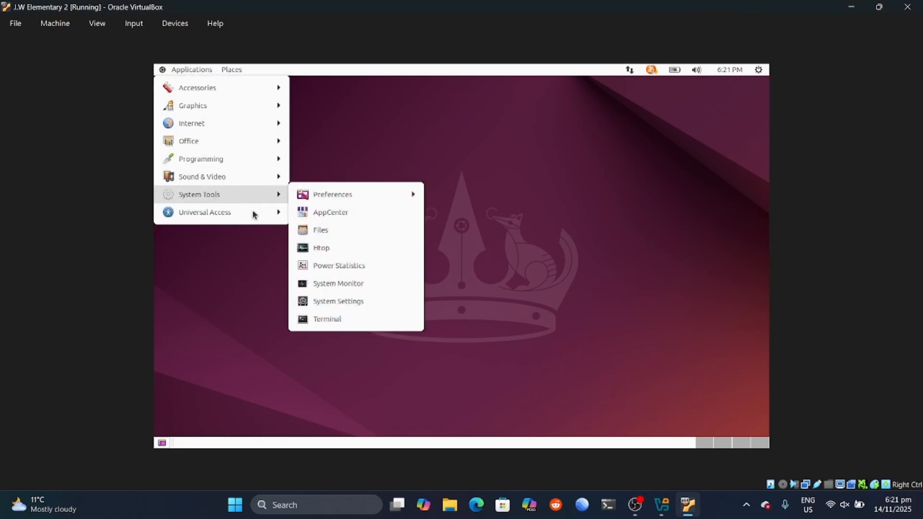
mouse_move(412, 198)
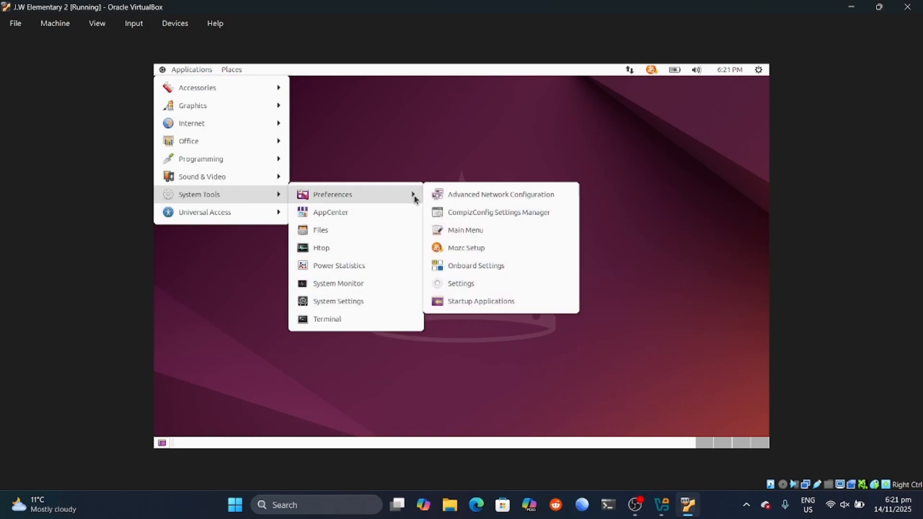
click(452, 210)
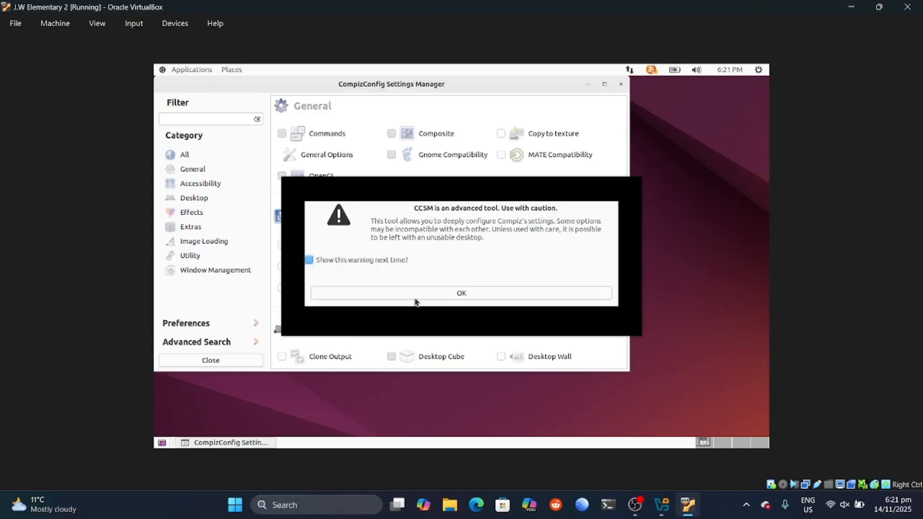
click(414, 297)
Step: Open Freely Transformable Windows under Effects and rotate the settings window freely by dragging
click(206, 202)
click(210, 212)
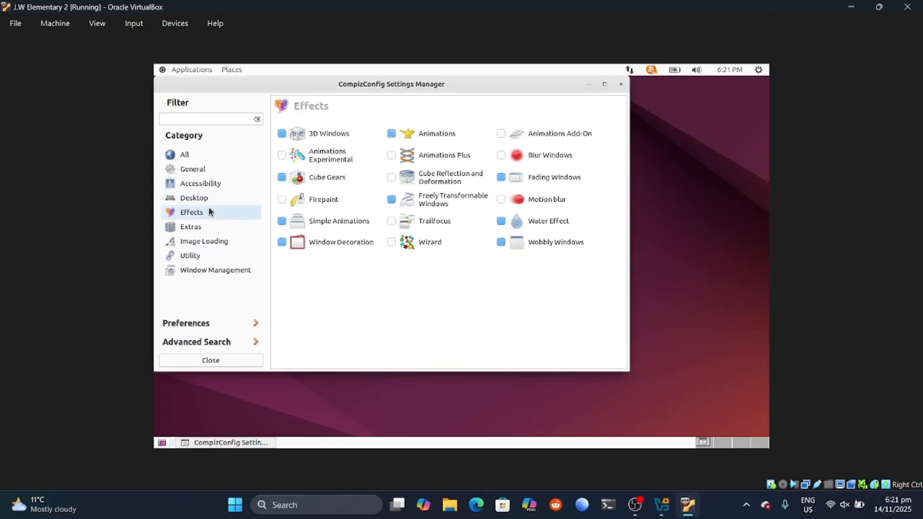
click(438, 201)
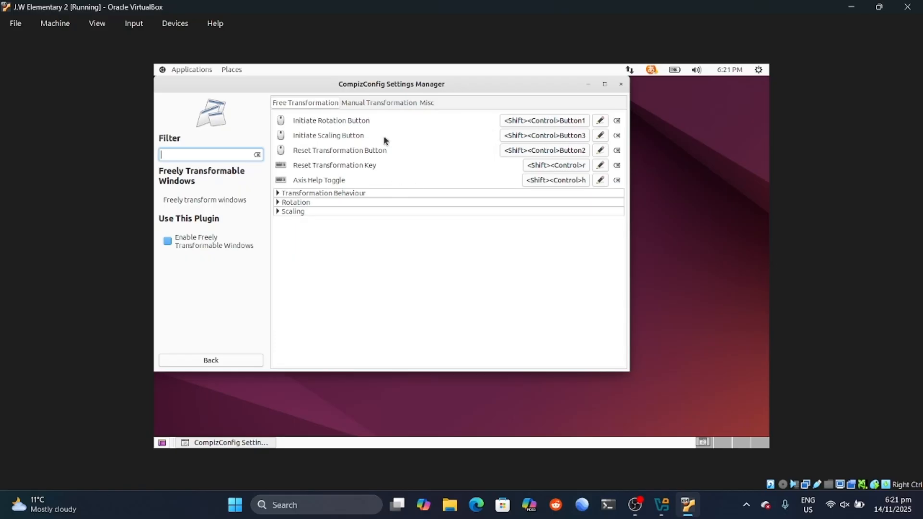
drag(537, 88, 587, 129)
drag(483, 129, 490, 126)
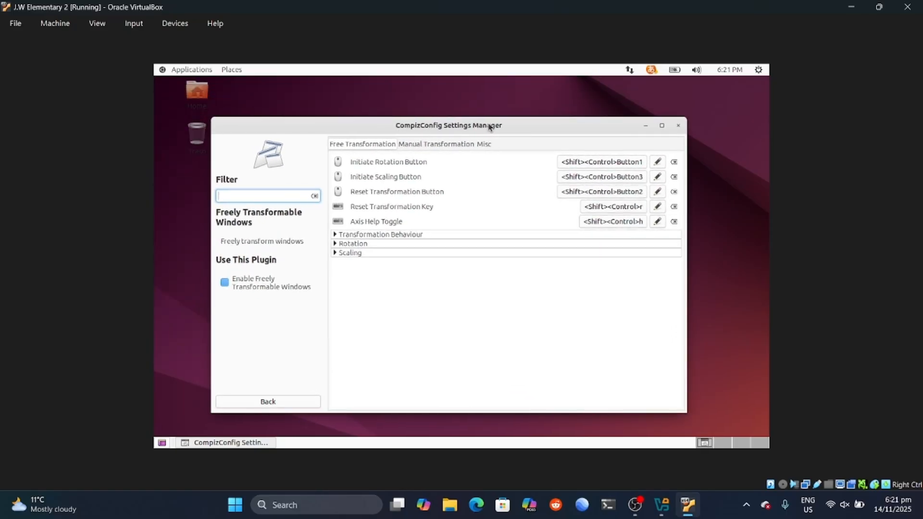
drag(547, 131, 555, 175)
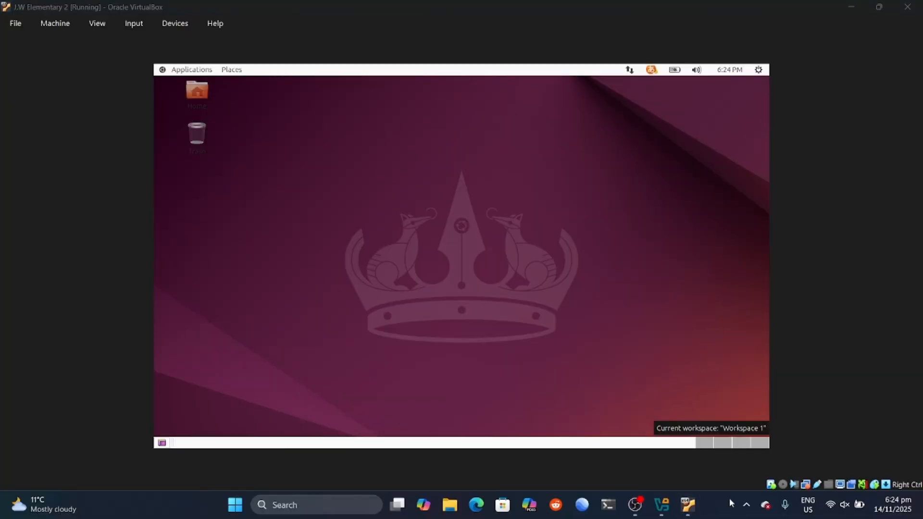
click(191, 70)
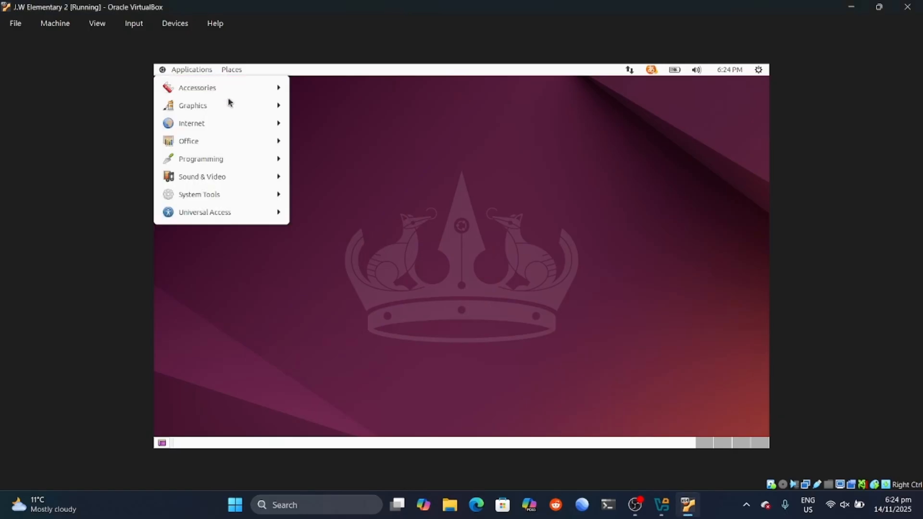
click(362, 207)
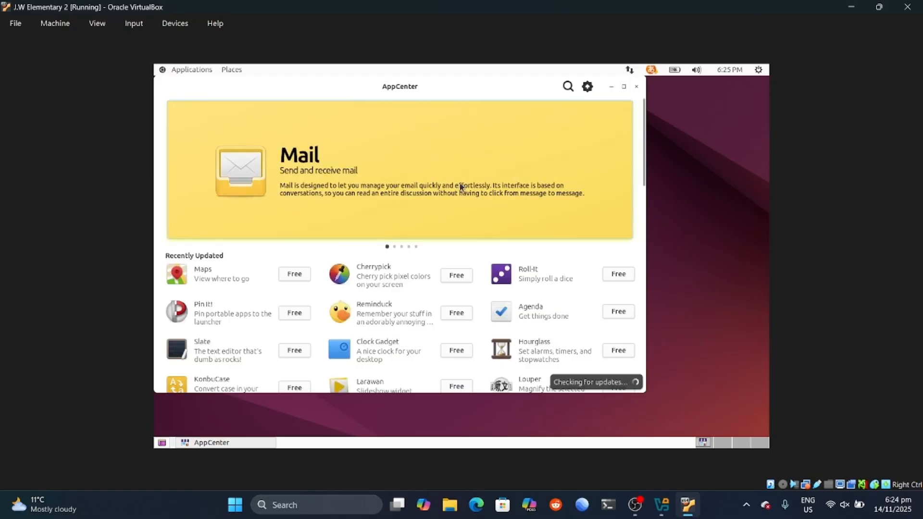
drag(526, 92, 566, 110)
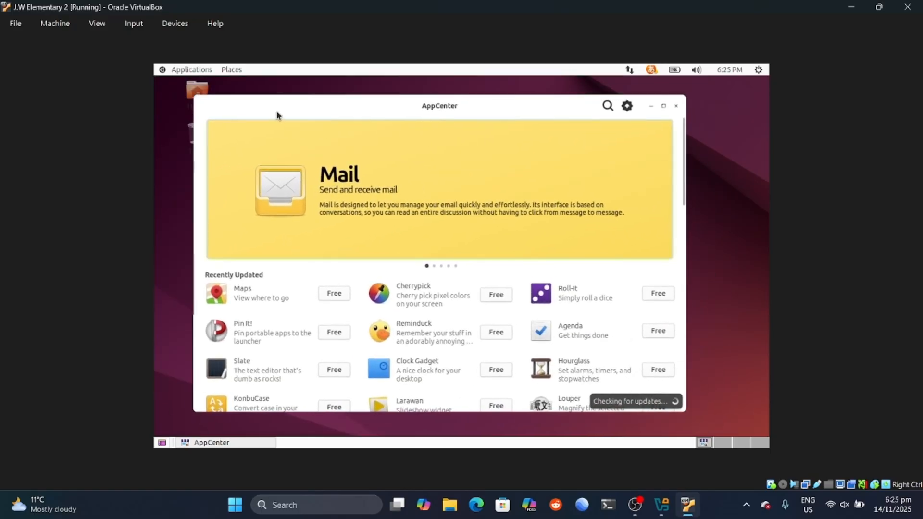
drag(501, 114, 557, 120)
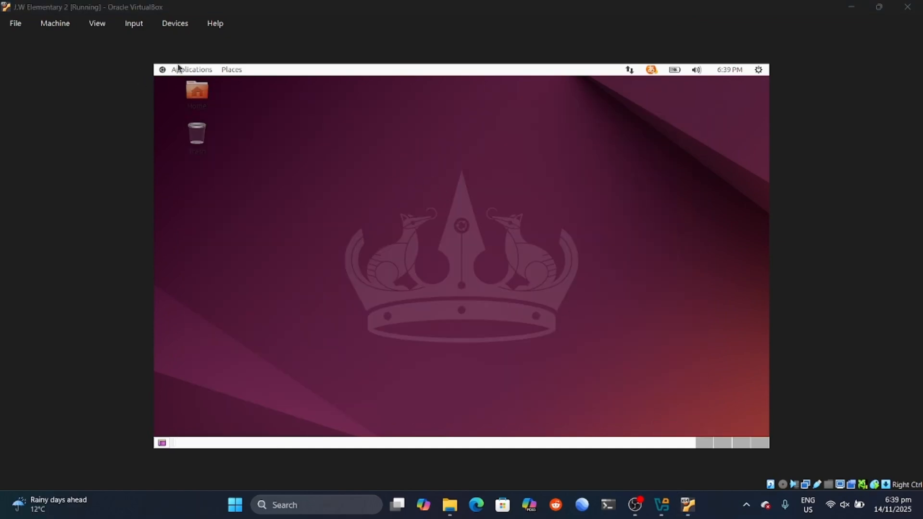
Step: Launch CompizConfig Settings Manager, dismiss the warning, and show the Effects plugins
click(178, 68)
mouse_move(283, 195)
mouse_move(354, 197)
click(444, 210)
click(386, 292)
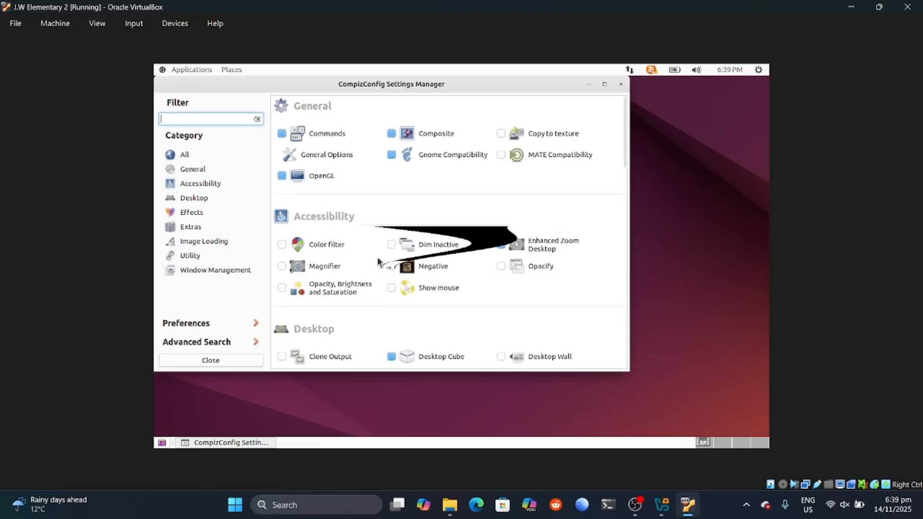
click(207, 183)
click(202, 212)
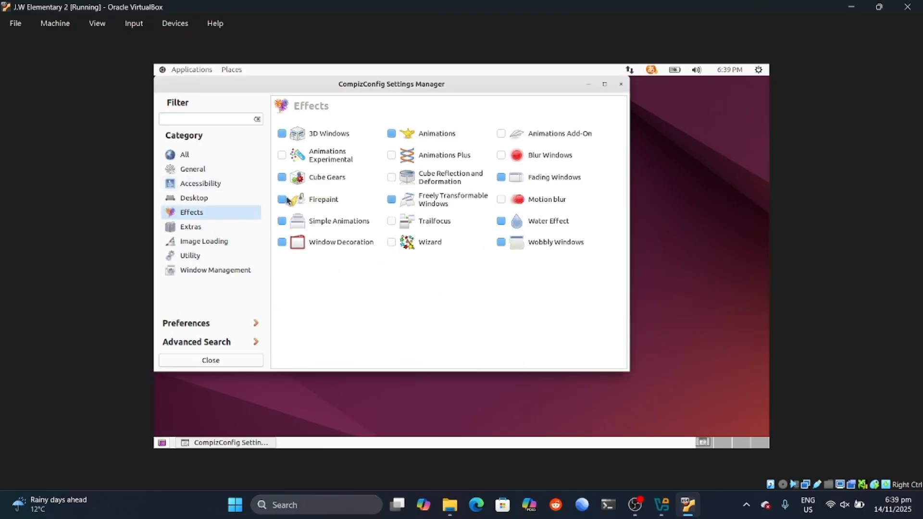
Step: Enable Firepaint, review its button binding and particle settings, then close CompizConfig
click(282, 199)
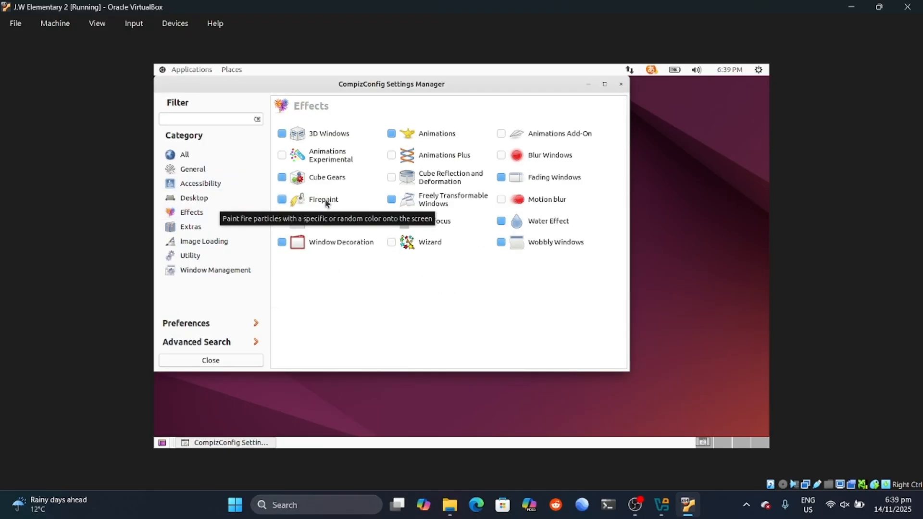
click(324, 200)
click(508, 136)
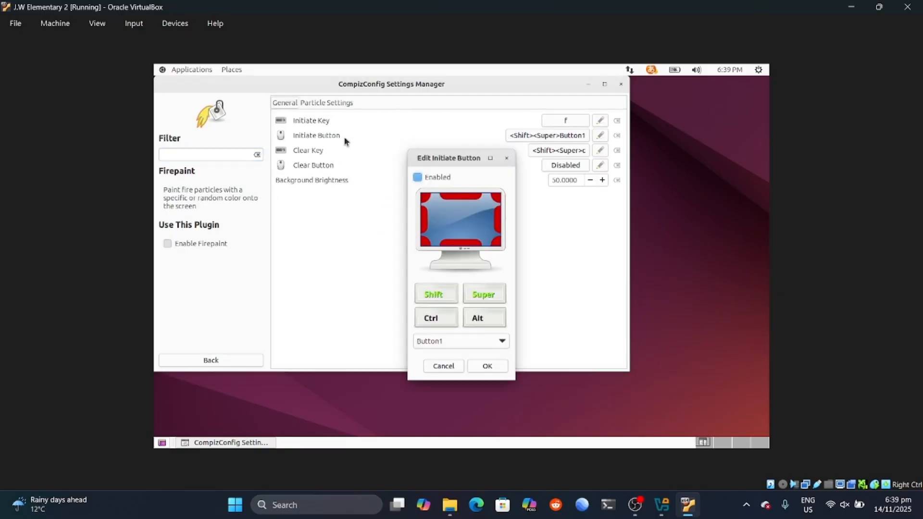
click(496, 362)
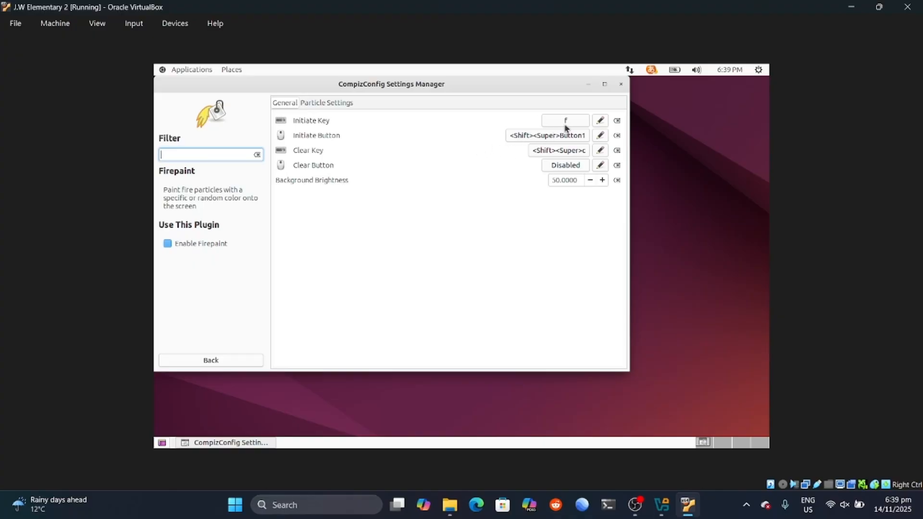
click(339, 103)
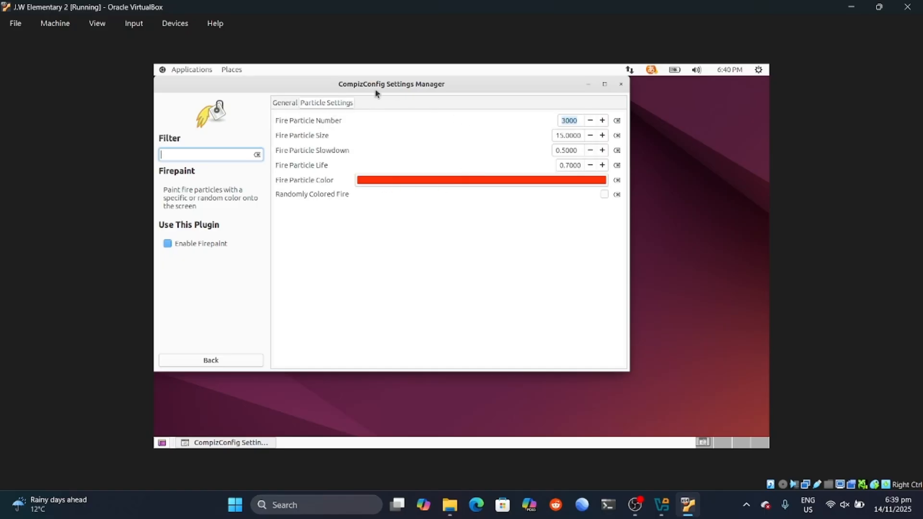
click(296, 105)
click(621, 85)
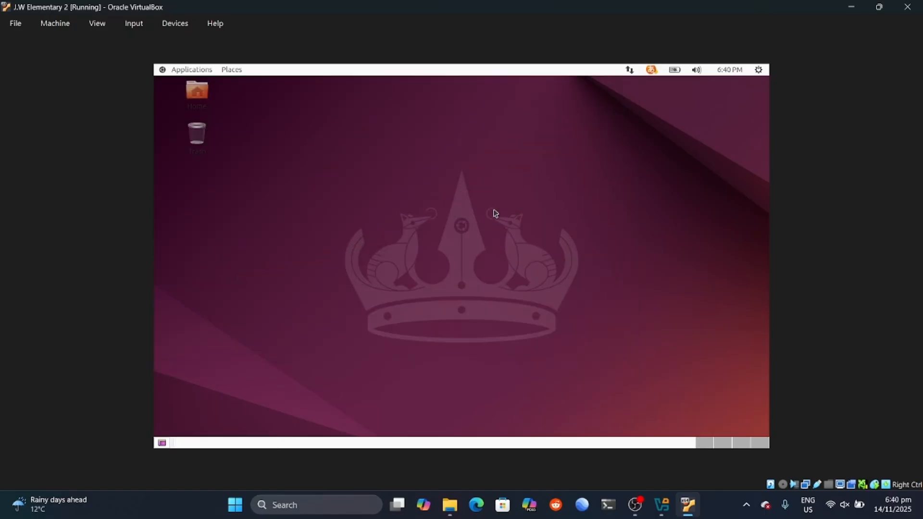
mouse_move(494, 215)
mouse_down()
mouse_move(482, 146)
mouse_move(303, 180)
mouse_move(534, 143)
mouse_move(400, 103)
mouse_move(227, 196)
mouse_move(272, 235)
mouse_move(554, 336)
mouse_move(390, 312)
mouse_move(175, 376)
mouse_move(247, 432)
mouse_move(405, 445)
mouse_move(672, 381)
mouse_move(614, 237)
mouse_move(711, 246)
mouse_move(504, 144)
mouse_move(338, 106)
mouse_move(643, 175)
mouse_move(247, 105)
mouse_move(725, 134)
mouse_move(731, 219)
mouse_move(575, 334)
mouse_move(589, 348)
mouse_move(704, 389)
mouse_move(312, 300)
mouse_move(272, 376)
mouse_move(383, 322)
mouse_move(186, 432)
mouse_move(175, 121)
mouse_move(178, 358)
mouse_move(193, 110)
mouse_move(390, 91)
mouse_move(726, 93)
mouse_move(748, 299)
mouse_move(731, 433)
mouse_move(516, 420)
mouse_move(628, 68)
mouse_move(183, 422)
mouse_move(677, 438)
mouse_move(393, 349)
mouse_move(268, 251)
mouse_move(499, 181)
mouse_move(577, 216)
mouse_move(461, 298)
mouse_move(649, 440)
mouse_move(322, 240)
mouse_up()
click(728, 516)
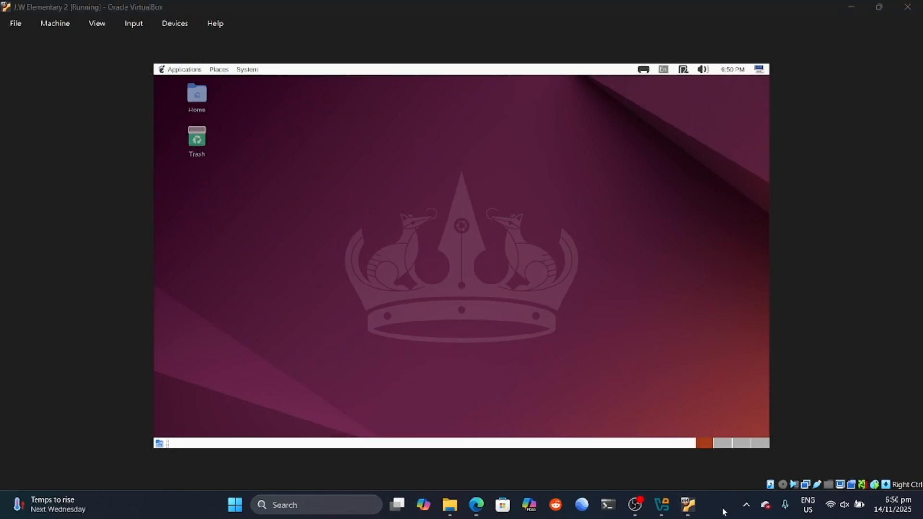
click(195, 71)
click(175, 71)
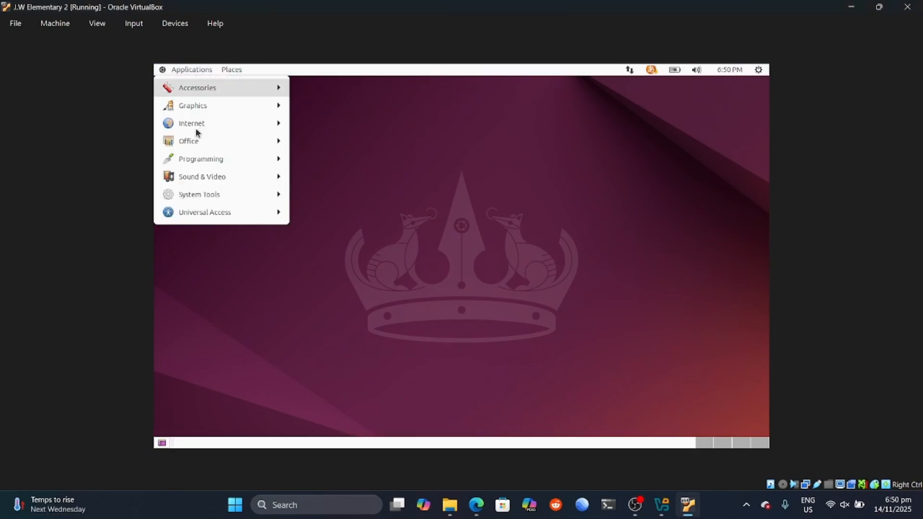
mouse_move(232, 191)
mouse_move(350, 202)
click(461, 210)
click(437, 294)
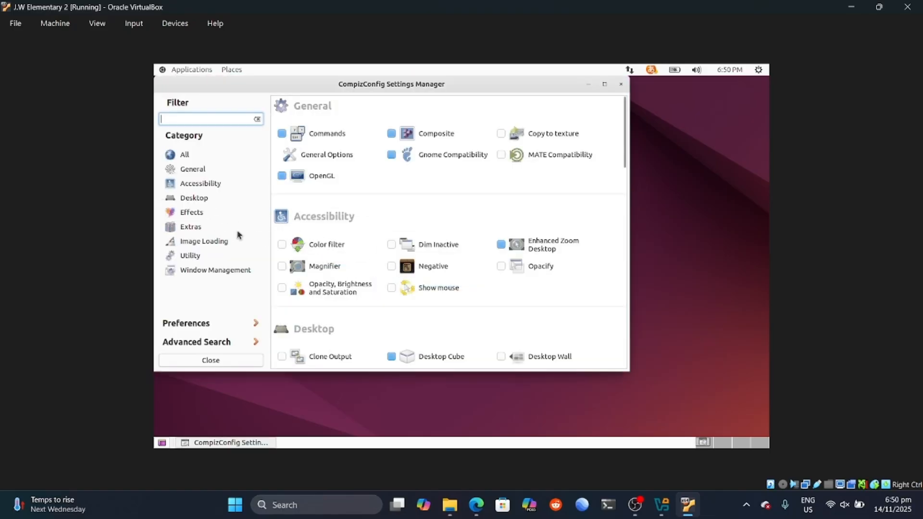
click(205, 212)
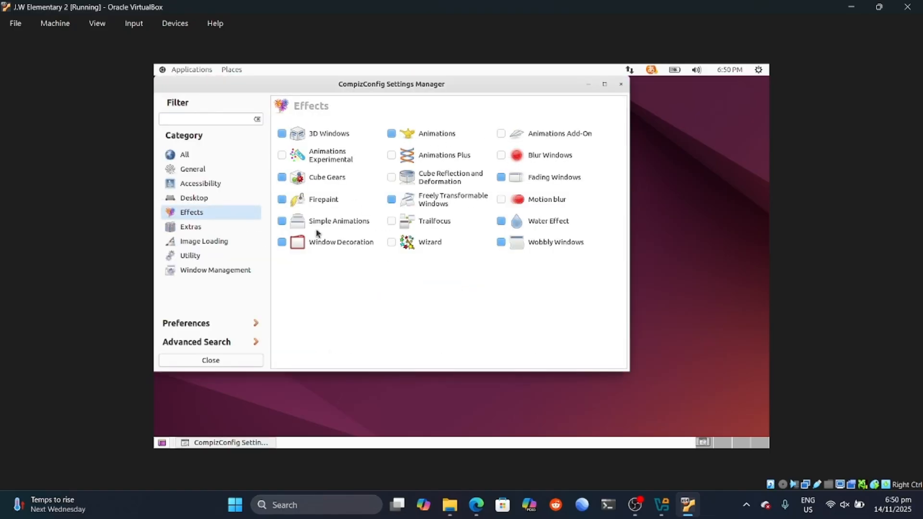
click(220, 225)
click(318, 135)
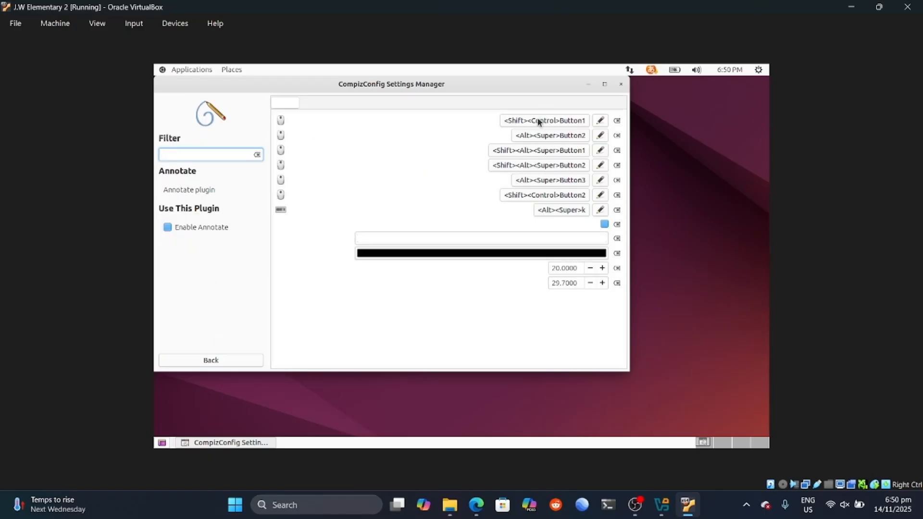
click(620, 85)
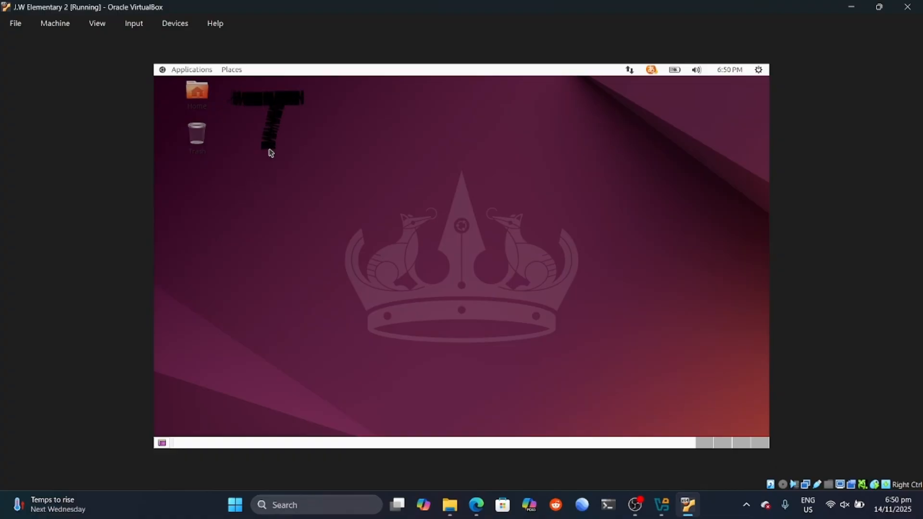
Step: Write 'Thanks For' in black annotation strokes across the top of the desktop
mouse_move(318, 99)
mouse_down()
mouse_move(306, 158)
mouse_move(479, 156)
mouse_up()
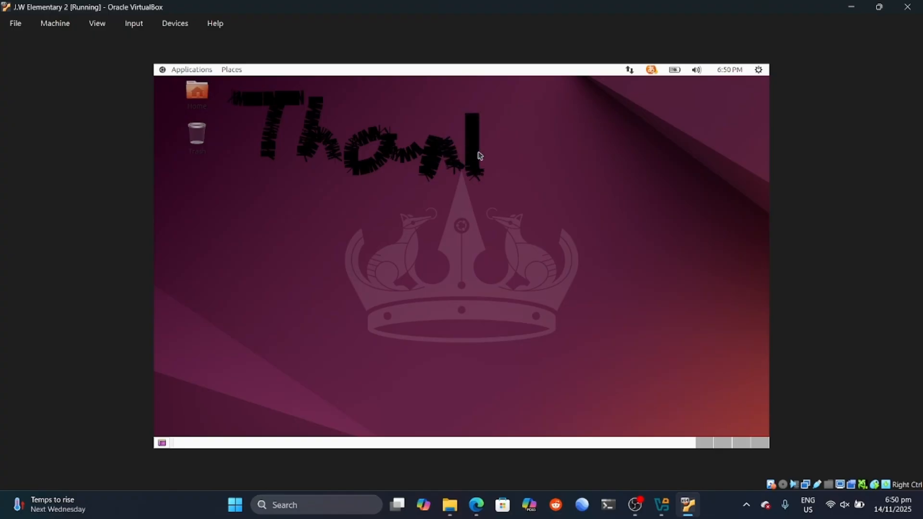
drag(541, 131, 533, 173)
mouse_move(587, 118)
mouse_down()
mouse_move(576, 155)
mouse_move(715, 128)
mouse_up()
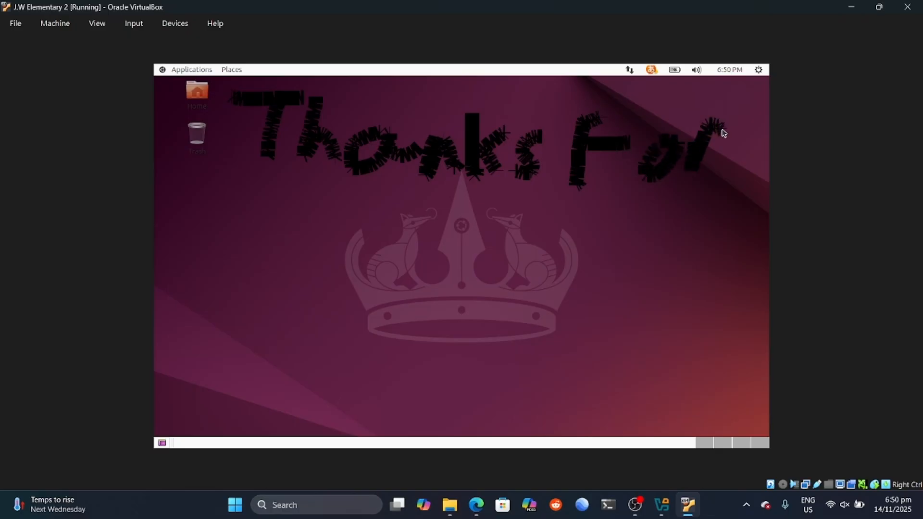
Step: Write 'wAtching' on a second line and begin a T on a third line
mouse_move(248, 231)
mouse_down()
mouse_move(289, 270)
mouse_move(322, 230)
mouse_up()
drag(326, 284, 399, 275)
drag(360, 253, 399, 260)
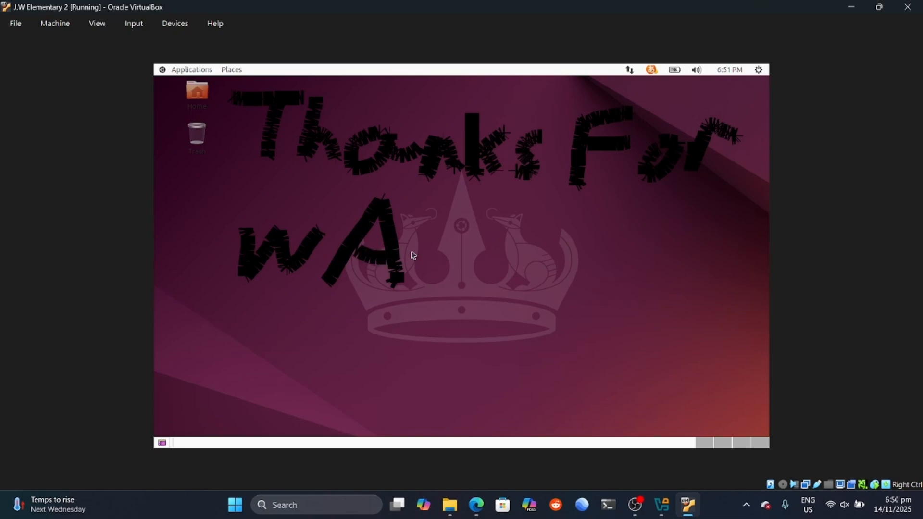
drag(439, 221, 435, 286)
mouse_move(406, 251)
mouse_down()
mouse_move(471, 253)
mouse_move(506, 288)
mouse_up()
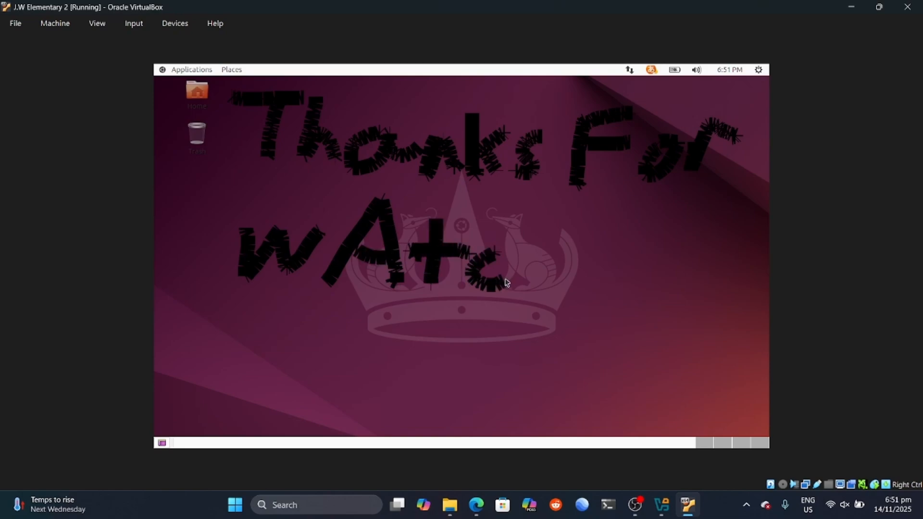
drag(528, 200, 520, 294)
drag(568, 274, 564, 303)
drag(556, 265, 626, 310)
mouse_move(693, 269)
mouse_down()
mouse_move(688, 313)
mouse_move(656, 339)
mouse_up()
mouse_move(242, 338)
mouse_down()
mouse_move(334, 342)
mouse_move(290, 388)
mouse_up()
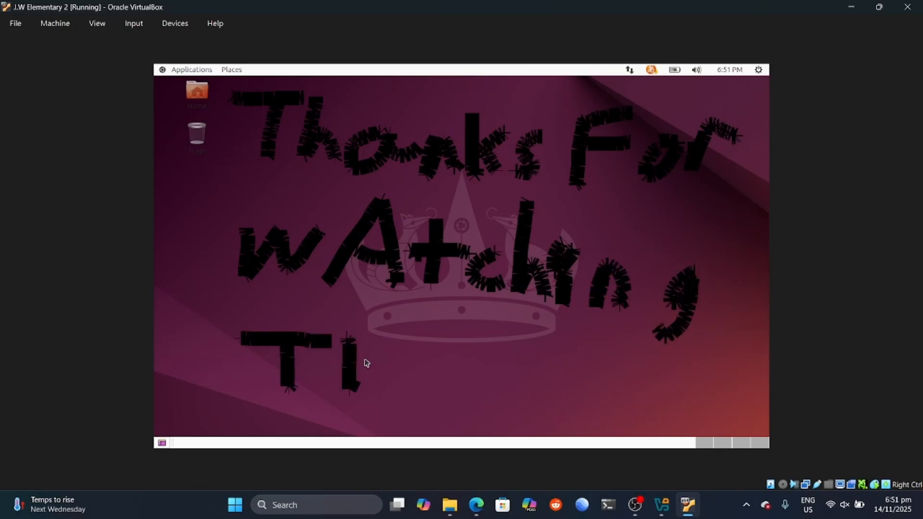